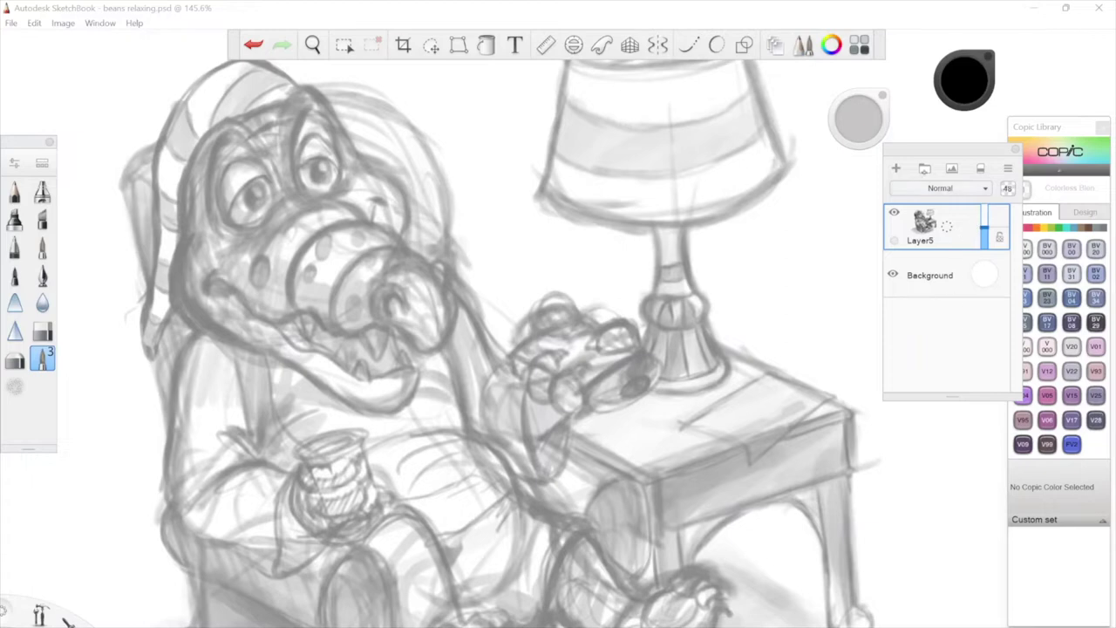
Add a new layer above the sketch layer.
{"action": "left_click", "coordinate": [895, 167]}
Examine the crocodile sketch at different magnifications, from a close-up of the face to the whole scene.
{"action": "key", "text": "space"}
{"action": "left_click_drag", "start_coordinate": [502, 103], "coordinate": [523, 164]}
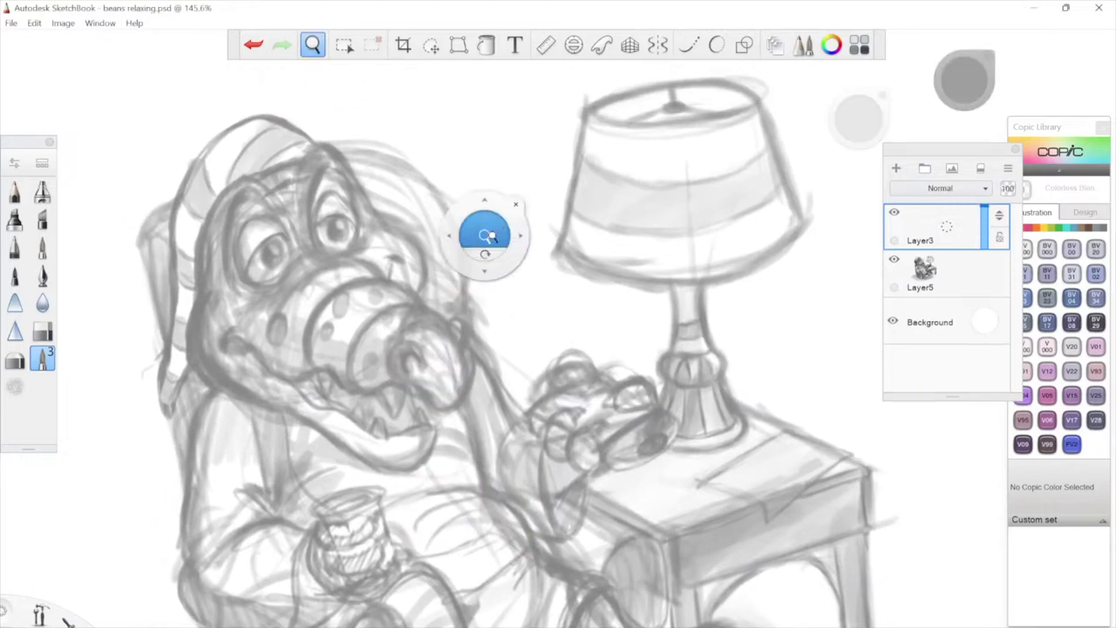
{"action": "left_click_drag", "start_coordinate": [485, 240], "coordinate": [493, 237]}
{"action": "left_click_drag", "start_coordinate": [460, 339], "coordinate": [443, 274]}
{"action": "left_click_drag", "start_coordinate": [667, 307], "coordinate": [578, 292]}
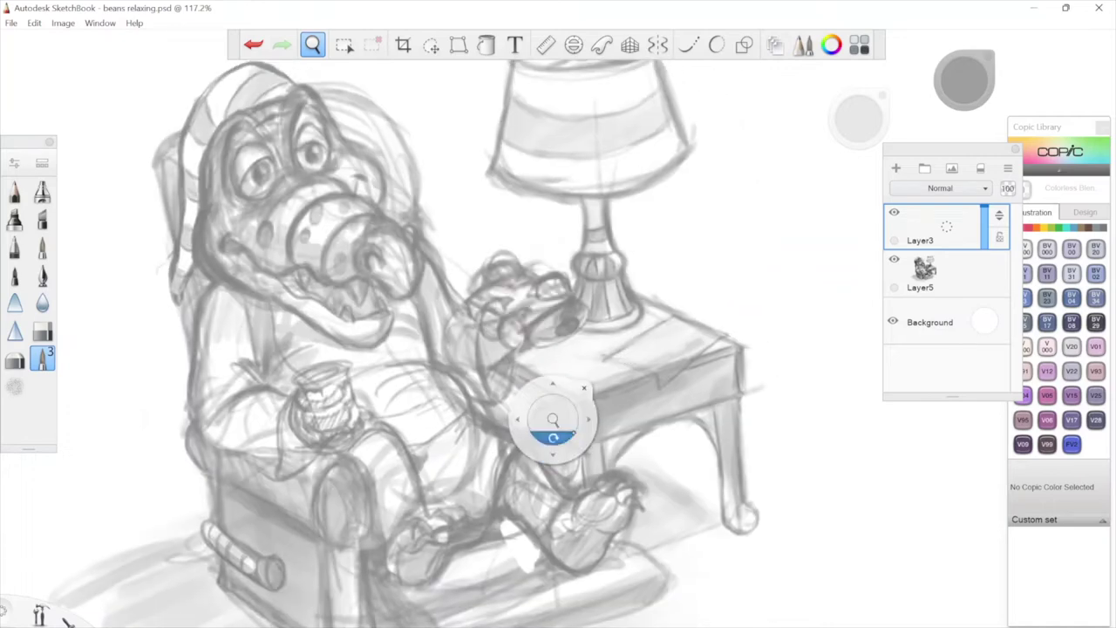
{"action": "left_click_drag", "start_coordinate": [532, 422], "coordinate": [579, 405]}
{"action": "left_click_drag", "start_coordinate": [652, 86], "coordinate": [698, 282]}
{"action": "left_click_drag", "start_coordinate": [465, 174], "coordinate": [763, 230]}
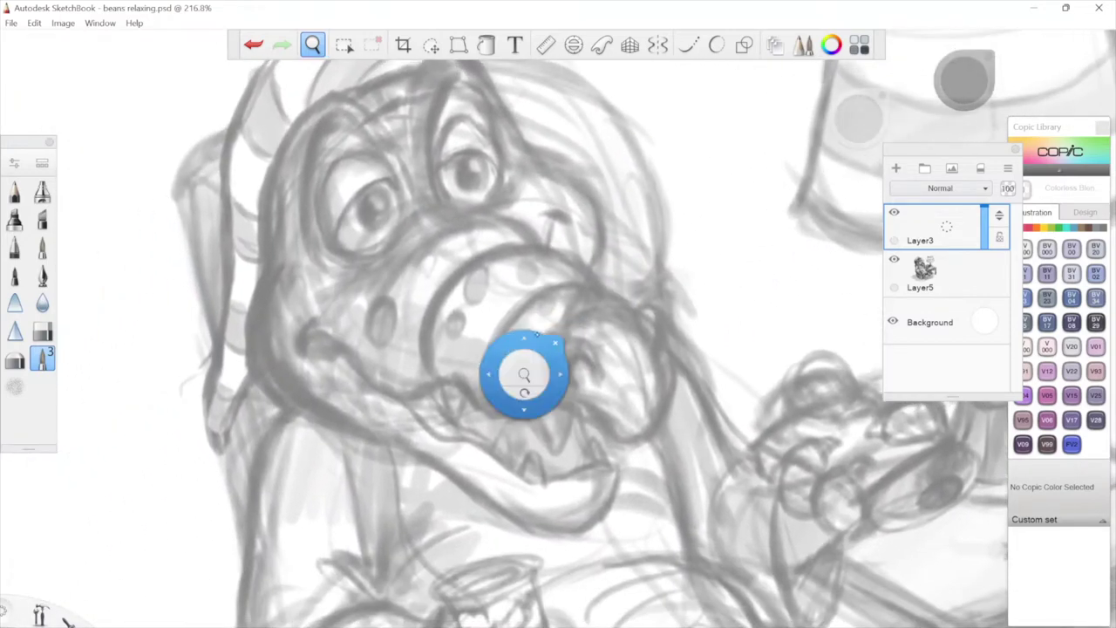
{"action": "left_click_drag", "start_coordinate": [539, 359], "coordinate": [501, 403]}
{"action": "mouse_move", "coordinate": [792, 480]}
{"action": "left_mouse_down"}
{"action": "mouse_move", "coordinate": [659, 376]}
{"action": "mouse_move", "coordinate": [678, 429]}
{"action": "left_mouse_up"}
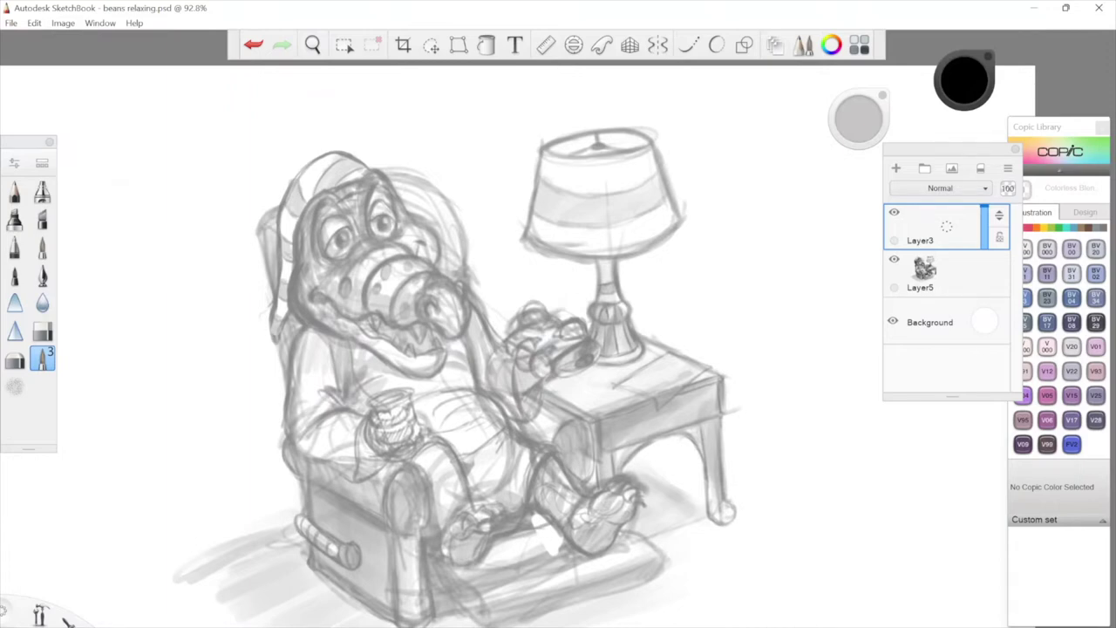
Make a trial stroke across the crocodile's face on the new layer and undo it.
{"action": "key", "text": "space"}
{"action": "left_click_drag", "start_coordinate": [555, 375], "coordinate": [610, 345]}
{"action": "left_click_drag", "start_coordinate": [495, 422], "coordinate": [652, 360]}
{"action": "mouse_move", "coordinate": [274, 230]}
{"action": "left_mouse_down"}
{"action": "mouse_move", "coordinate": [259, 340]}
{"action": "mouse_move", "coordinate": [467, 488]}
{"action": "left_mouse_up"}
{"action": "key", "text": "ctrl+z"}
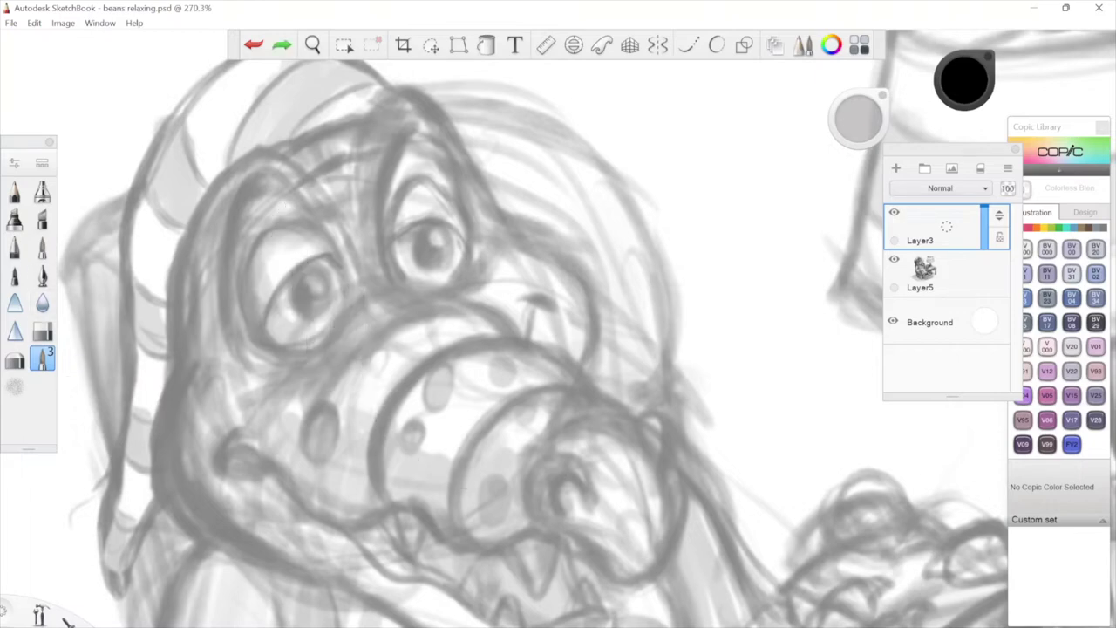
Check the file formats offered for saving the drawing, such as Photoshop PSD, and leave without saving.
{"action": "left_click", "coordinate": [12, 23]}
{"action": "left_click", "coordinate": [46, 125]}
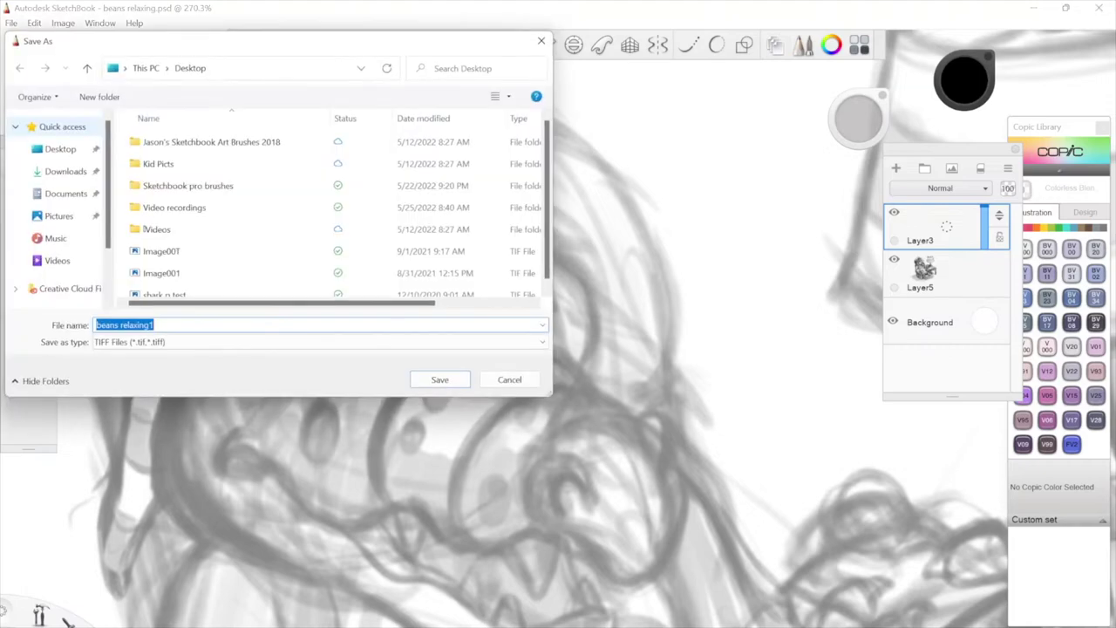
{"action": "left_click", "coordinate": [174, 341]}
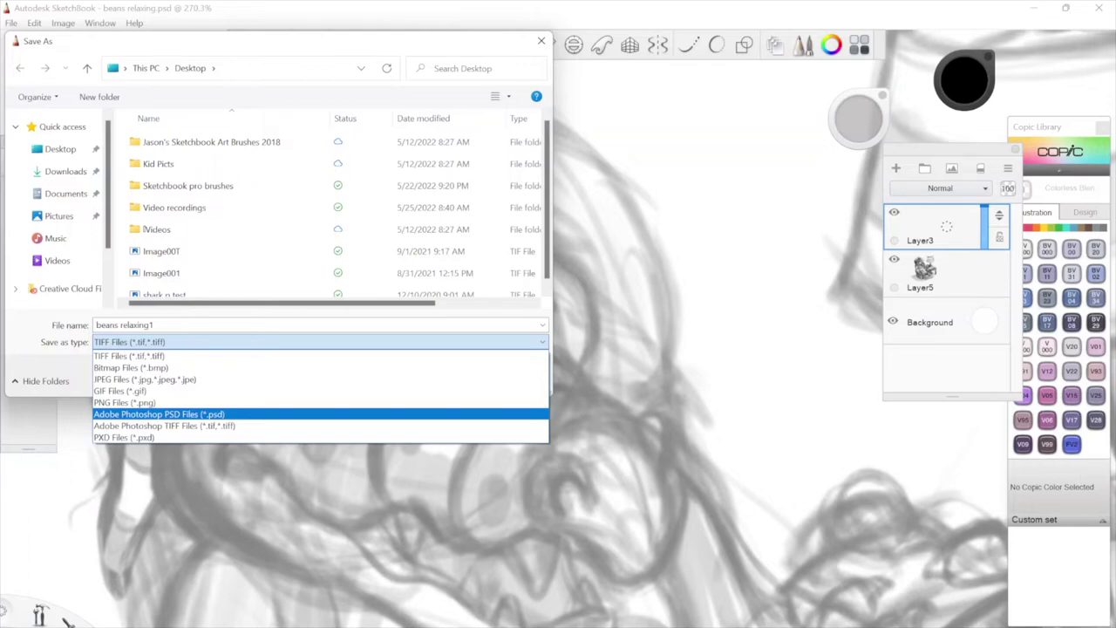
{"action": "left_click", "coordinate": [541, 41]}
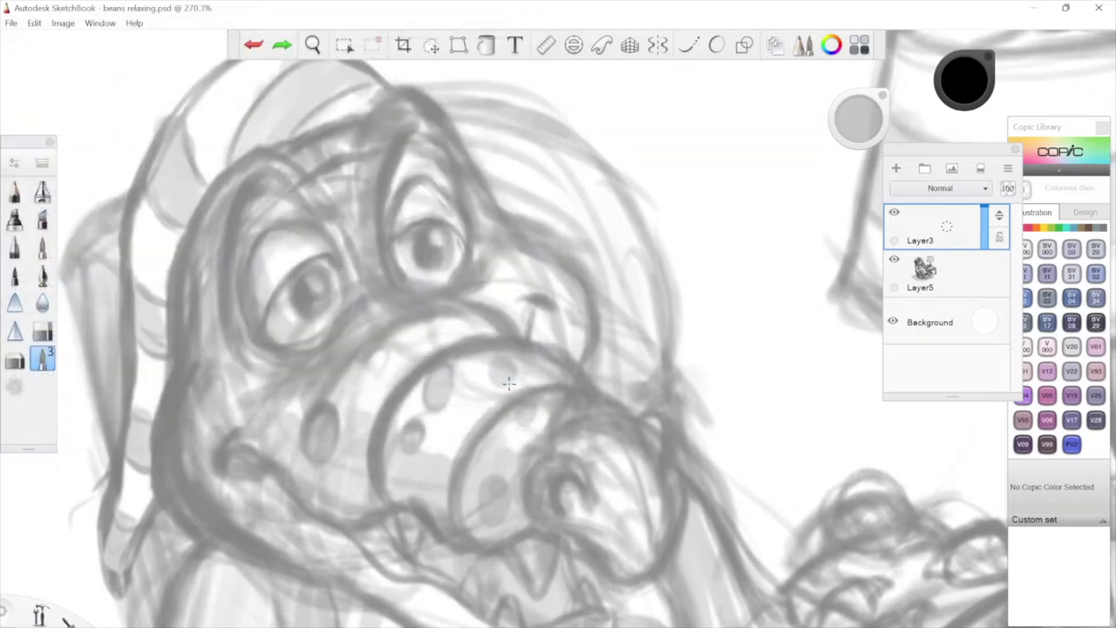
Browse the brush sets in the full Brush Library, from Basic to Leaves and Foliage, and close the library.
{"action": "key", "text": "space"}
{"action": "left_click_drag", "start_coordinate": [549, 374], "coordinate": [599, 436]}
{"action": "left_click_drag", "start_coordinate": [673, 443], "coordinate": [650, 324]}
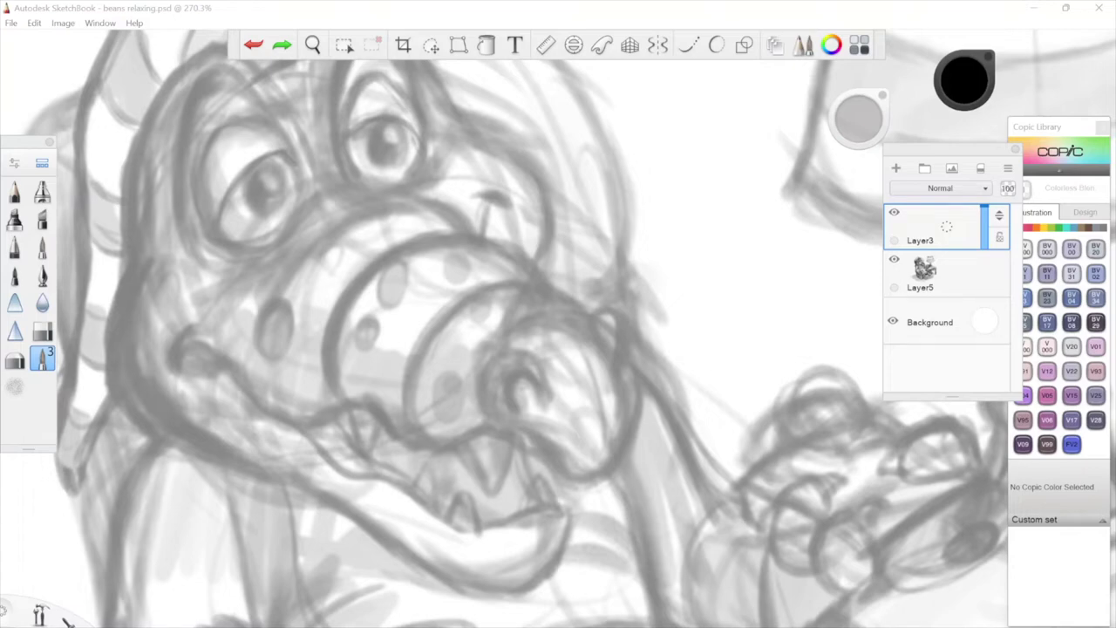
{"action": "left_click", "coordinate": [42, 163]}
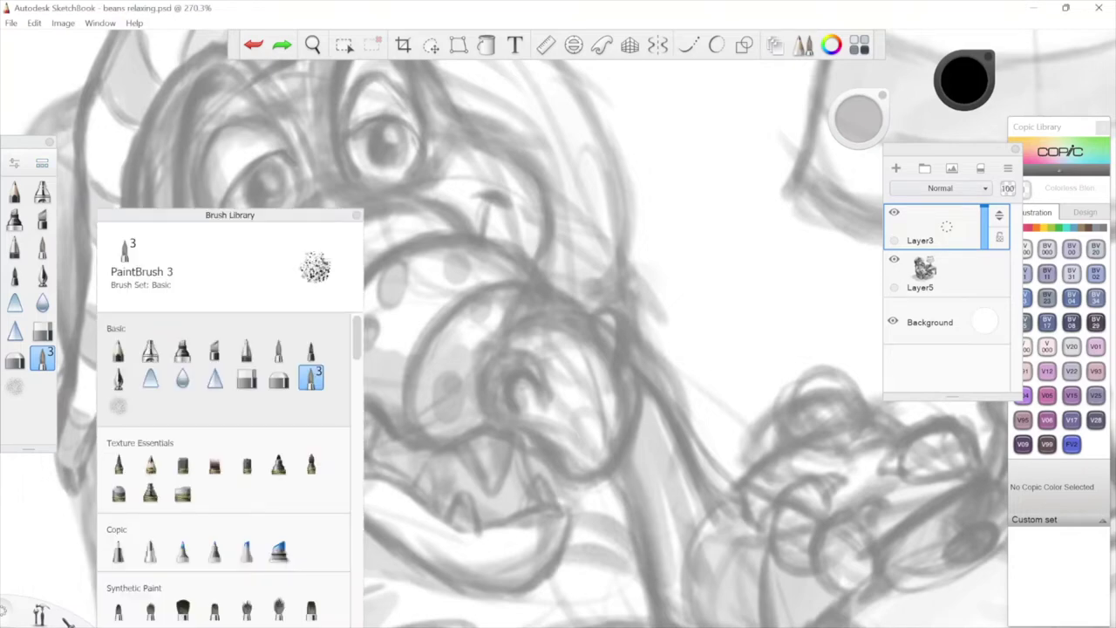
{"action": "mouse_move", "coordinate": [301, 205]}
{"action": "left_mouse_down"}
{"action": "mouse_move", "coordinate": [334, 200]}
{"action": "mouse_move", "coordinate": [337, 116]}
{"action": "left_mouse_up"}
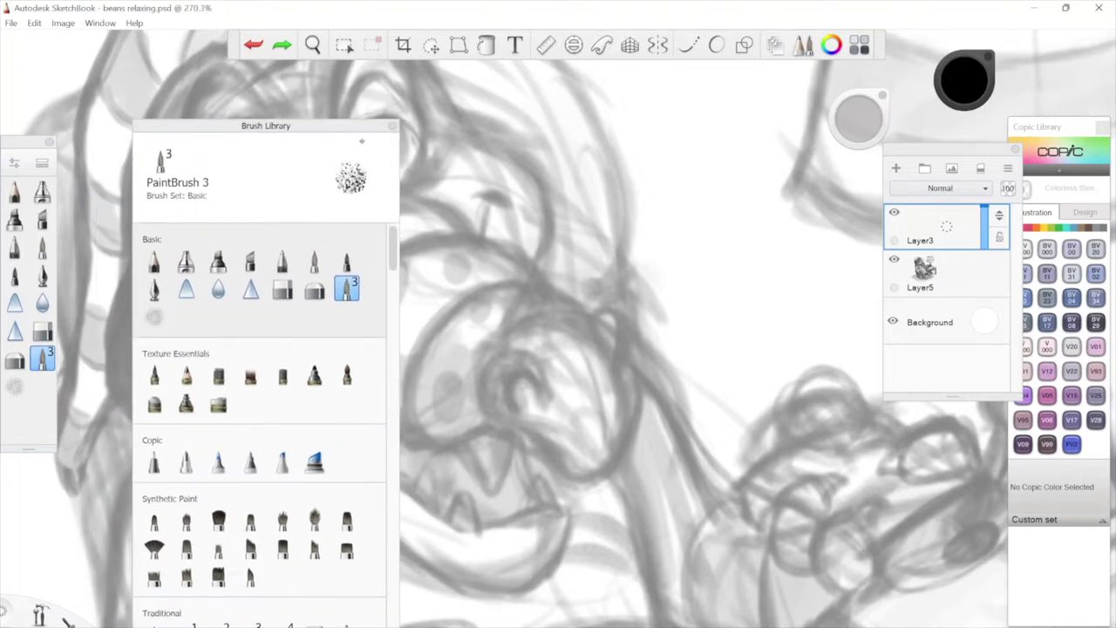
{"action": "scroll", "coordinate": [394, 240], "scroll_direction": "down", "scroll_amount": 5}
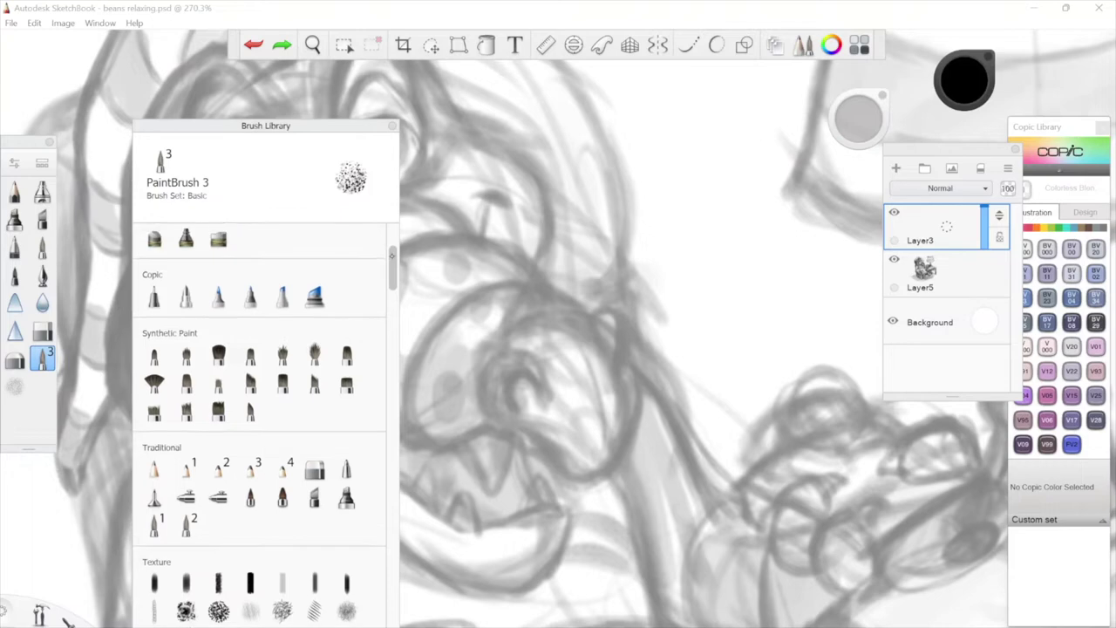
{"action": "scroll", "coordinate": [391, 234], "scroll_direction": "up", "scroll_amount": 5}
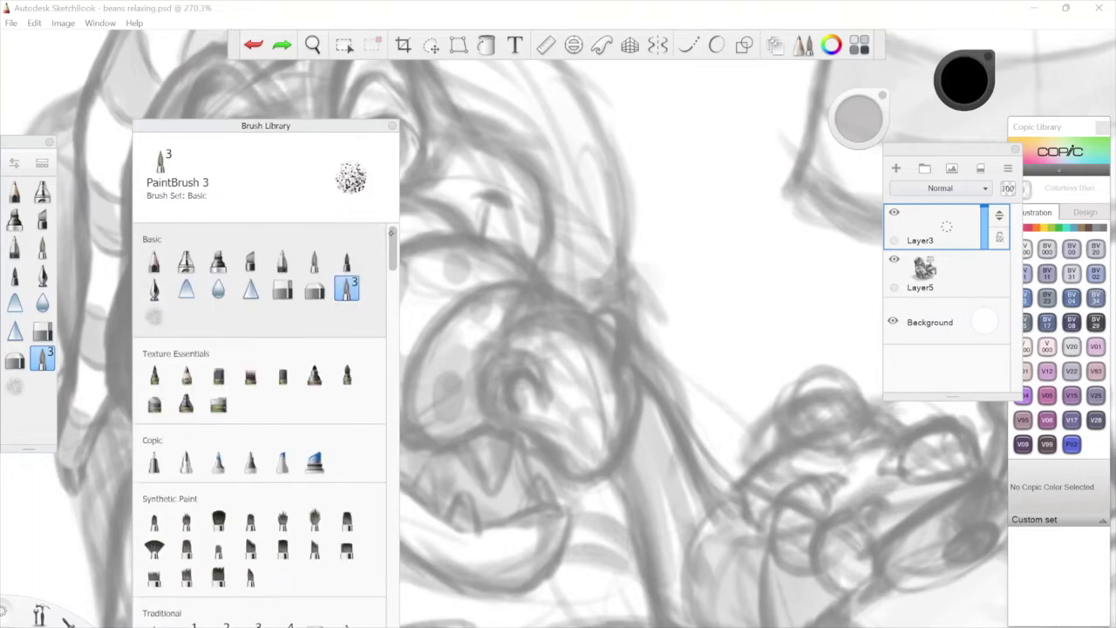
{"action": "scroll", "coordinate": [379, 263], "scroll_direction": "down", "scroll_amount": 4}
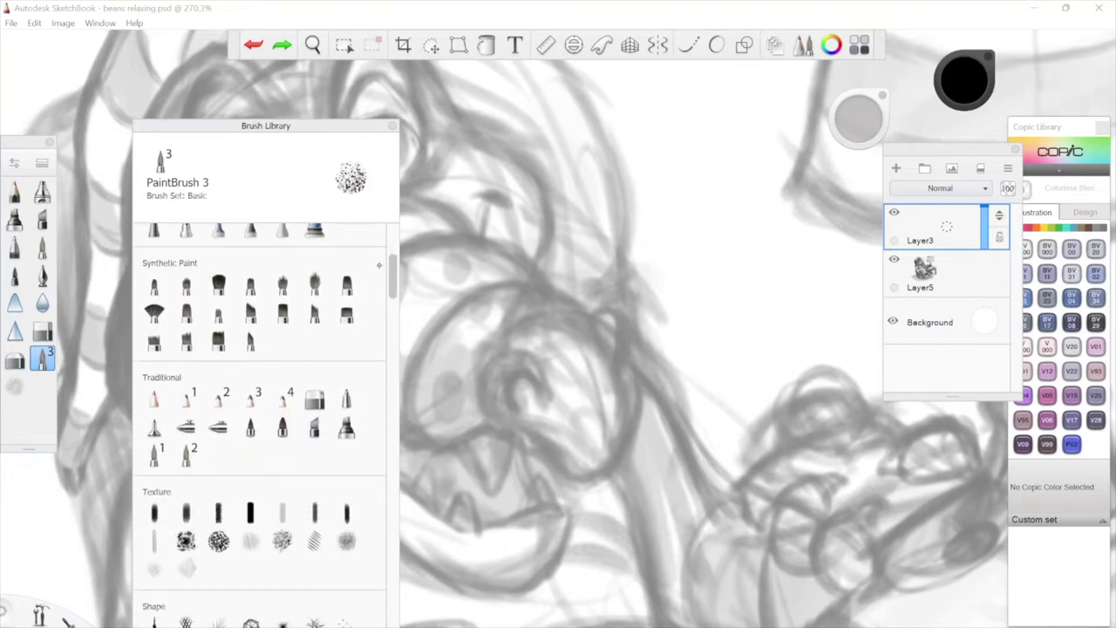
{"action": "scroll", "coordinate": [377, 271], "scroll_direction": "down", "scroll_amount": 1}
{"action": "scroll", "coordinate": [382, 281], "scroll_direction": "down", "scroll_amount": 2}
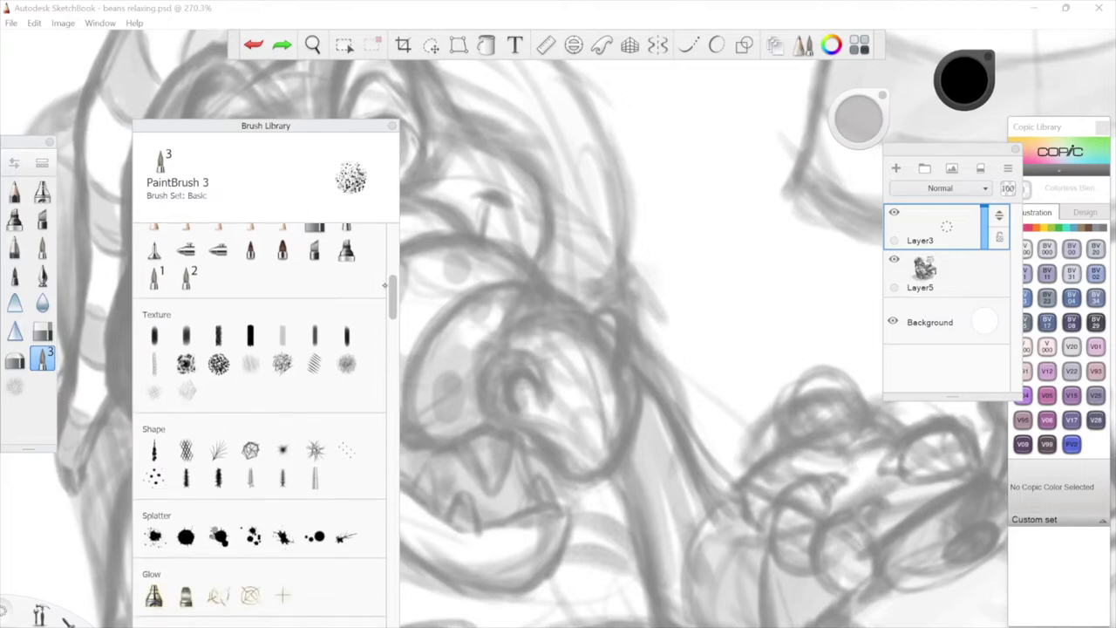
{"action": "scroll", "coordinate": [382, 287], "scroll_direction": "down", "scroll_amount": 10}
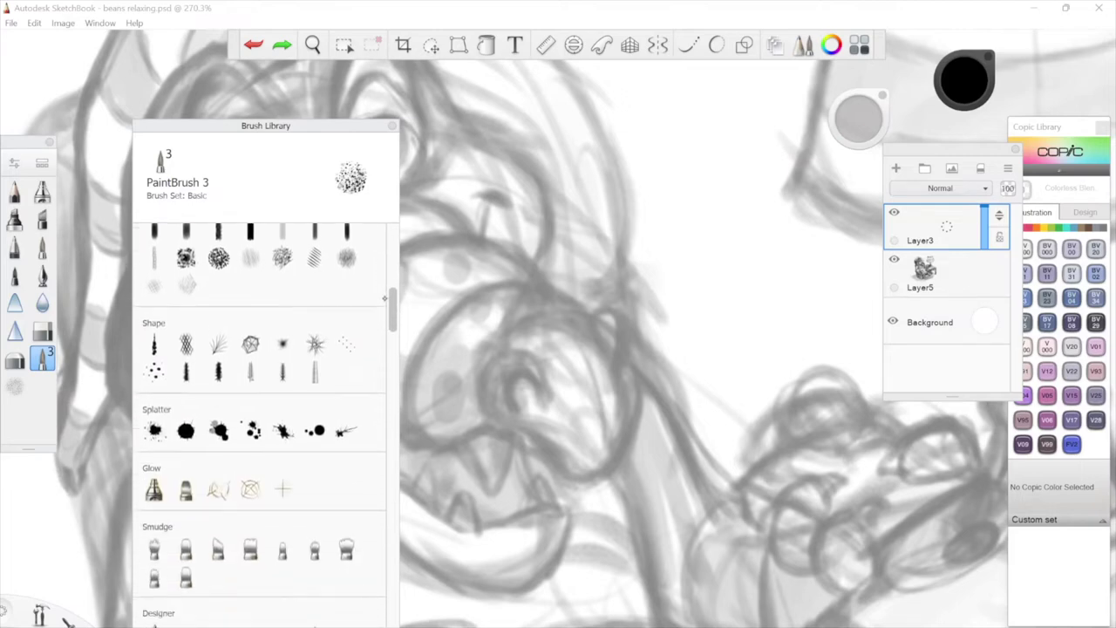
{"action": "scroll", "coordinate": [384, 334], "scroll_direction": "down", "scroll_amount": 3}
{"action": "scroll", "coordinate": [384, 344], "scroll_direction": "up", "scroll_amount": 4}
{"action": "scroll", "coordinate": [262, 418], "scroll_direction": "down", "scroll_amount": 3}
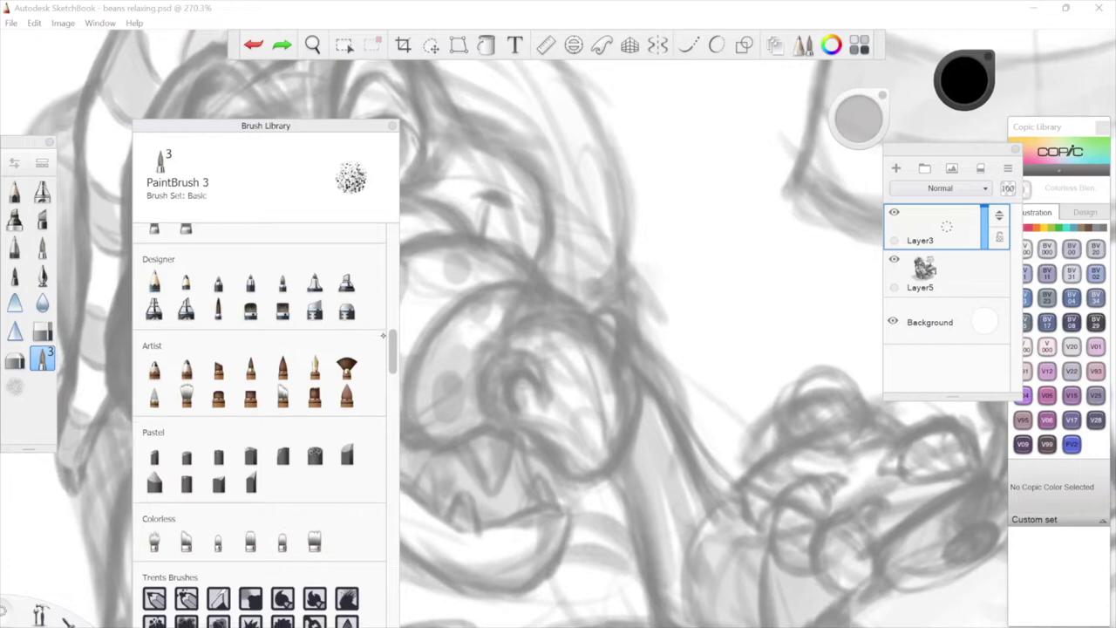
{"action": "scroll", "coordinate": [382, 336], "scroll_direction": "down", "scroll_amount": 7}
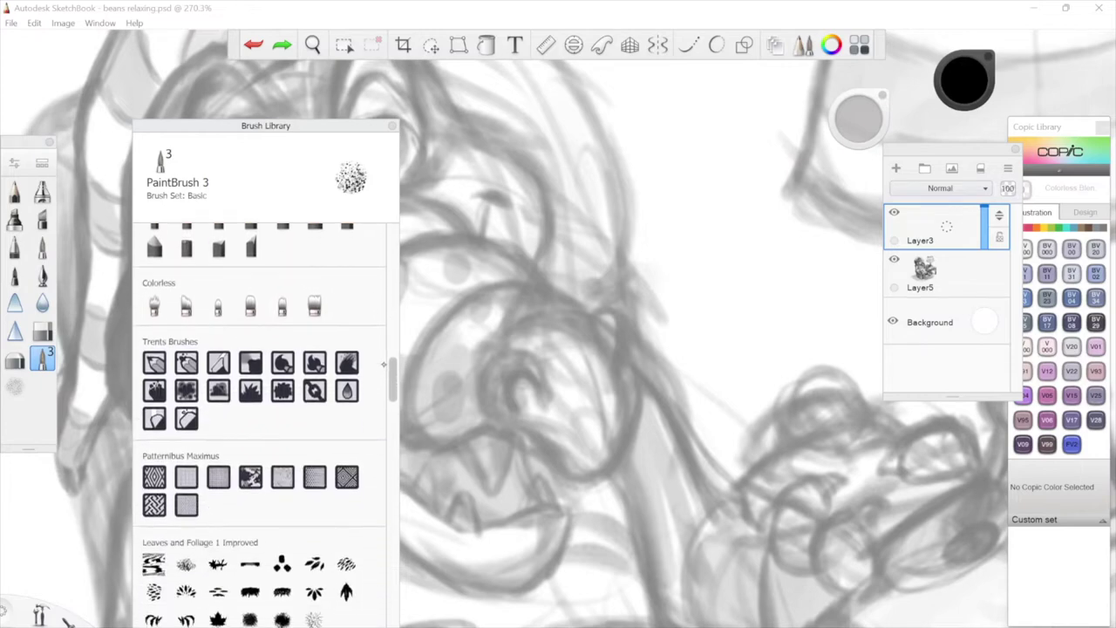
{"action": "mouse_move", "coordinate": [385, 364]}
{"action": "left_mouse_down"}
{"action": "mouse_move", "coordinate": [384, 614]}
{"action": "mouse_move", "coordinate": [391, 220]}
{"action": "mouse_move", "coordinate": [391, 233]}
{"action": "left_mouse_up"}
{"action": "mouse_move", "coordinate": [367, 127]}
{"action": "left_mouse_down"}
{"action": "mouse_move", "coordinate": [329, 225]}
{"action": "mouse_move", "coordinate": [335, 164]}
{"action": "left_mouse_up"}
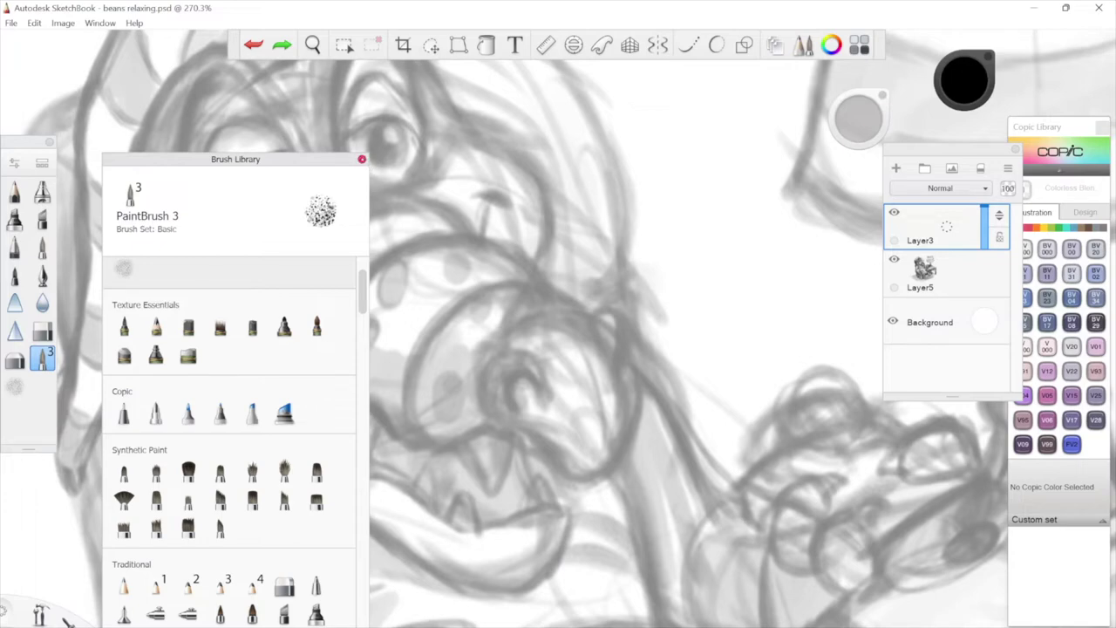
{"action": "left_click", "coordinate": [362, 158]}
View the options of the Symmetry, Steady Stroke and Predictive Stroke tools one after another.
{"action": "key", "text": "space"}
{"action": "left_click_drag", "start_coordinate": [469, 276], "coordinate": [463, 272]}
{"action": "mouse_move", "coordinate": [670, 135]}
{"action": "left_mouse_down"}
{"action": "mouse_move", "coordinate": [616, 215]}
{"action": "mouse_move", "coordinate": [499, 244]}
{"action": "mouse_move", "coordinate": [519, 239]}
{"action": "left_mouse_up"}
{"action": "left_click_drag", "start_coordinate": [609, 192], "coordinate": [571, 253]}
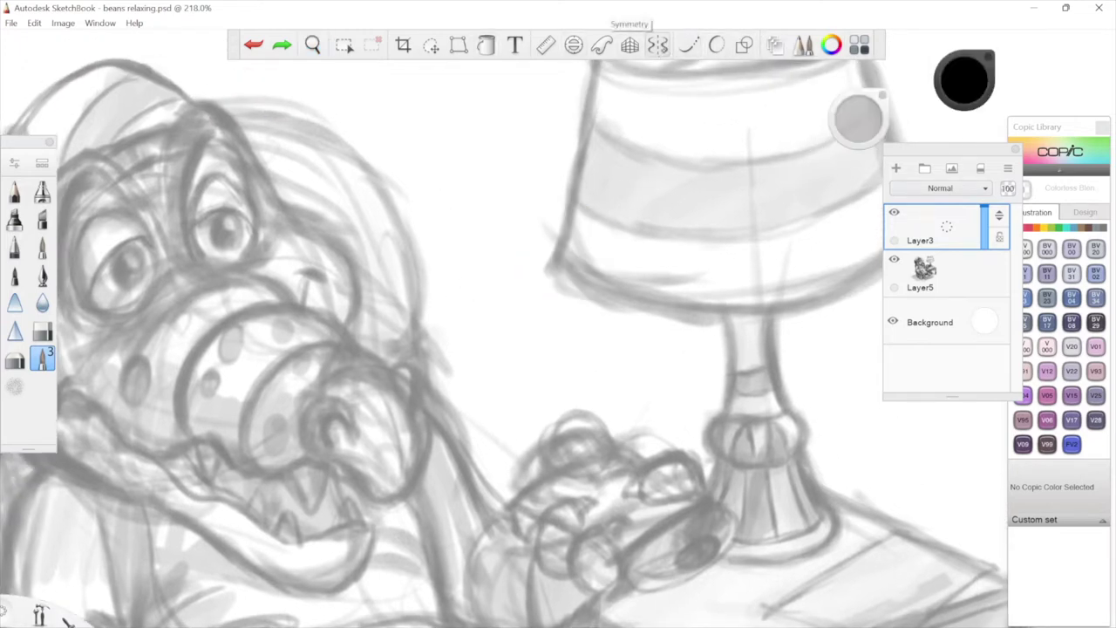
{"action": "left_click", "coordinate": [659, 45]}
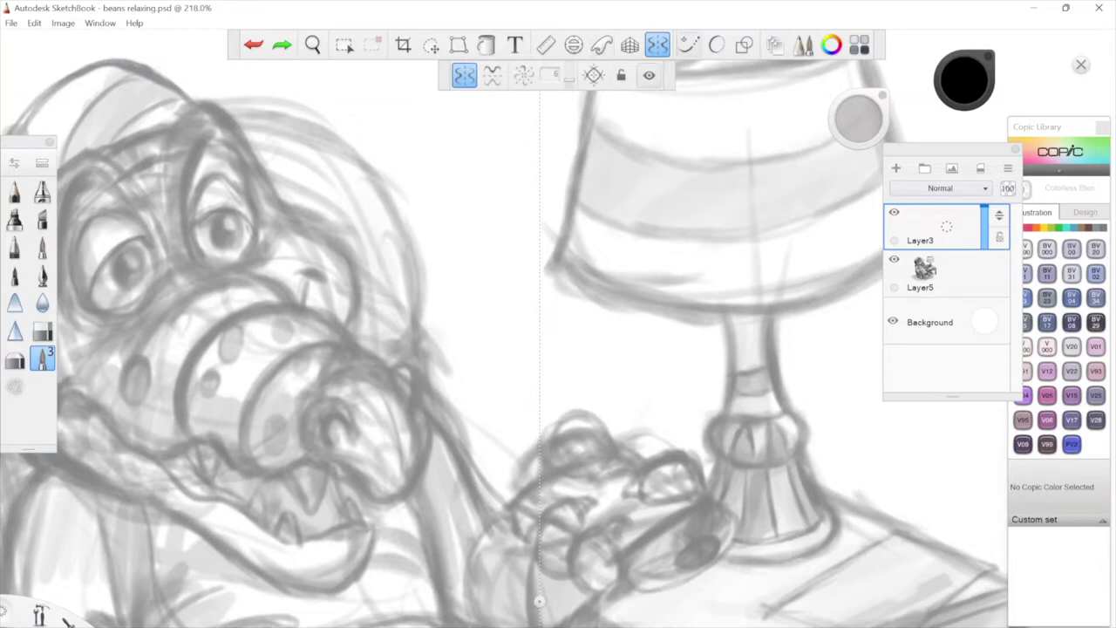
{"action": "left_click", "coordinate": [688, 44]}
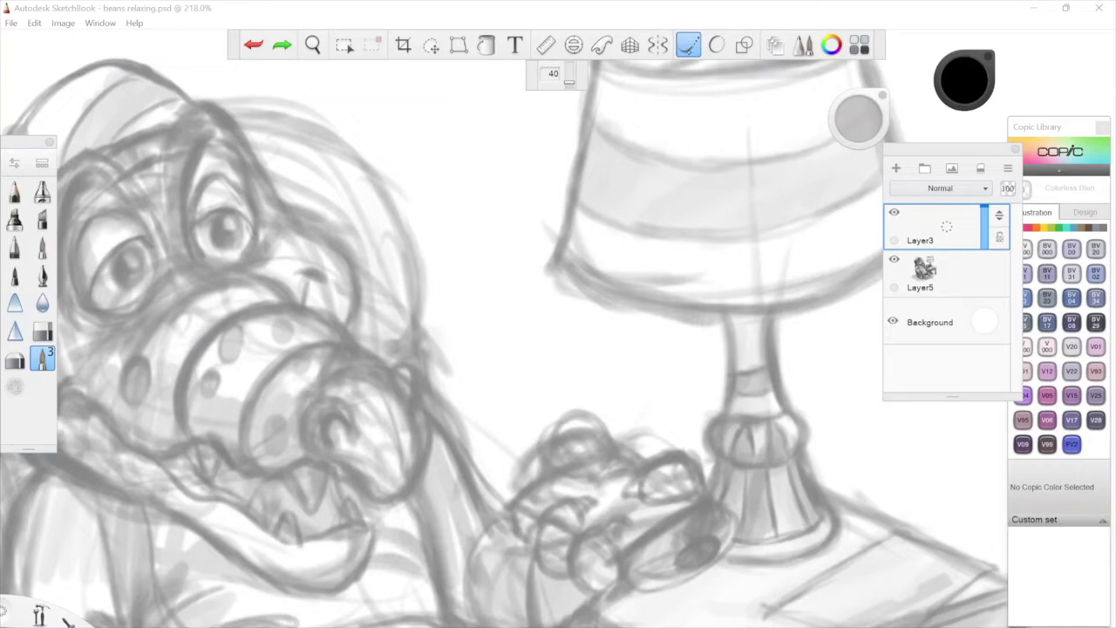
{"action": "left_click", "coordinate": [716, 44]}
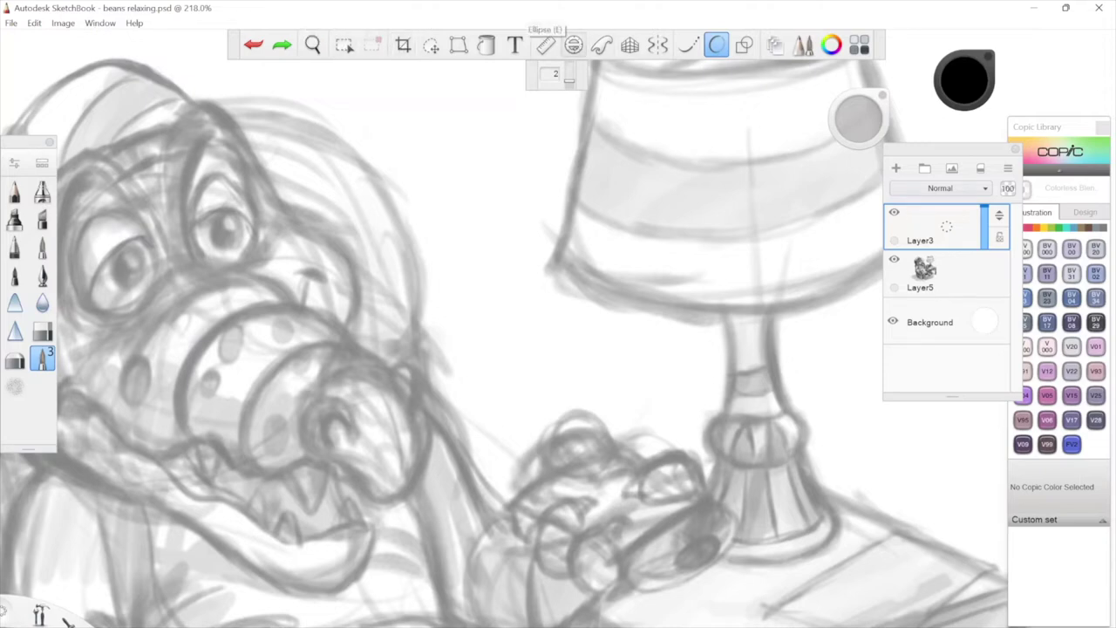
Try the Ellipse guide by making it taller and moving it over the crocodile's eye, and turn it off.
{"action": "left_click", "coordinate": [574, 45]}
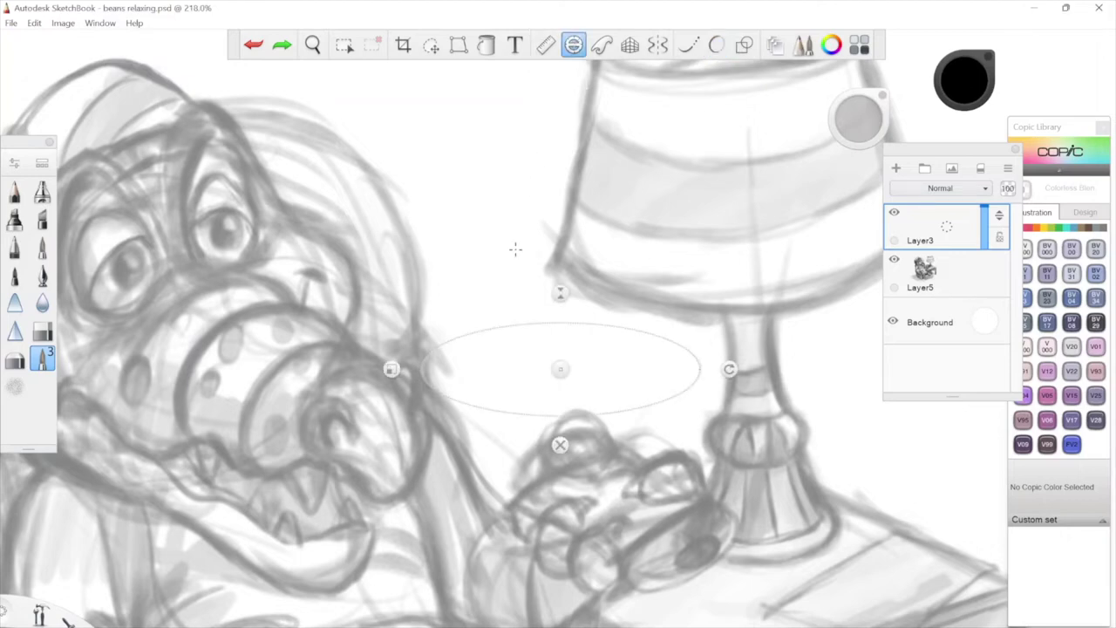
{"action": "left_click_drag", "start_coordinate": [561, 292], "coordinate": [561, 237]}
{"action": "left_click_drag", "start_coordinate": [560, 367], "coordinate": [227, 247]}
{"action": "left_click", "coordinate": [573, 45]}
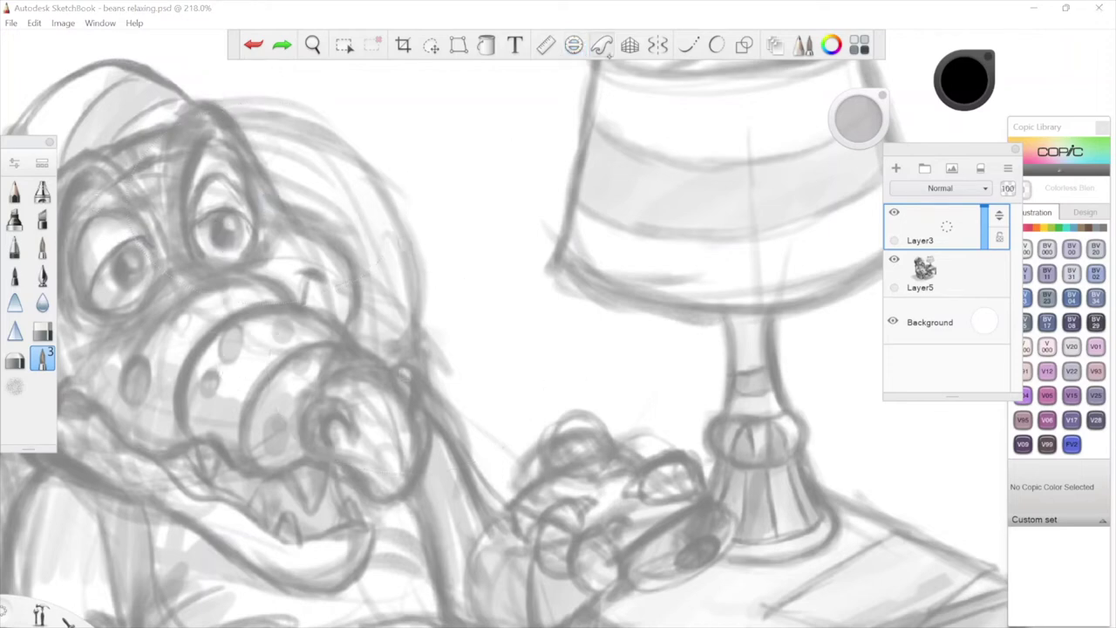
Try the French Curve guide by switching its curve shape and repositioning it on the canvas, and turn it off.
{"action": "left_click", "coordinate": [602, 45]}
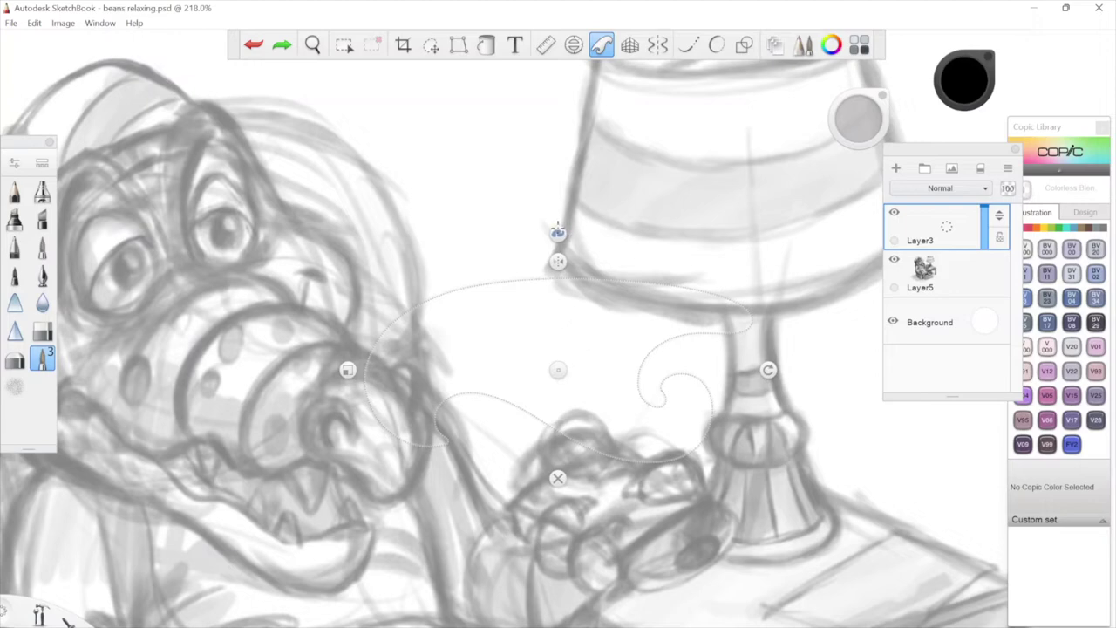
{"action": "left_click", "coordinate": [559, 233]}
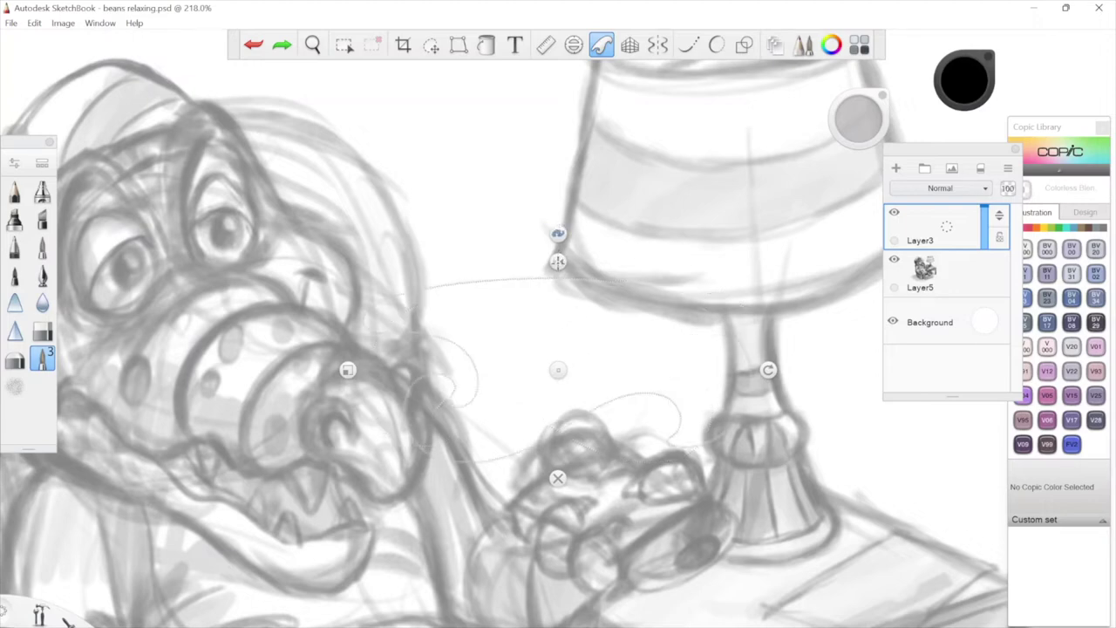
{"action": "mouse_move", "coordinate": [558, 368]}
{"action": "left_mouse_down"}
{"action": "mouse_move", "coordinate": [396, 448]}
{"action": "mouse_move", "coordinate": [309, 276]}
{"action": "mouse_move", "coordinate": [403, 241]}
{"action": "mouse_move", "coordinate": [546, 266]}
{"action": "mouse_move", "coordinate": [553, 282]}
{"action": "mouse_move", "coordinate": [562, 261]}
{"action": "left_mouse_up"}
{"action": "left_click", "coordinate": [563, 370]}
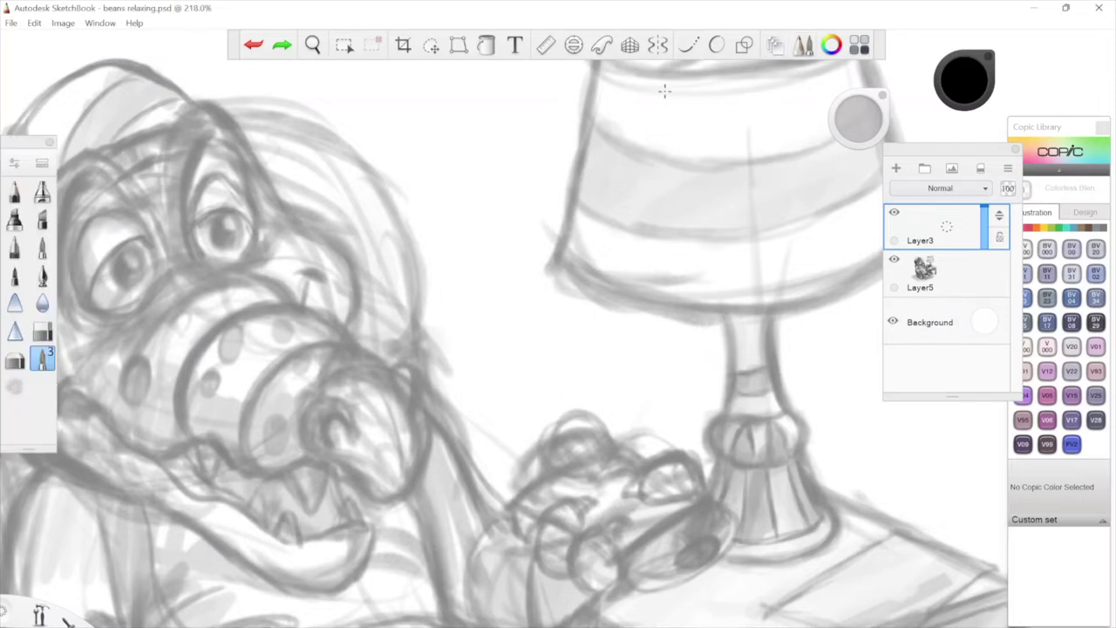
Separate the Layer Editor from the Copic Library, look through the Copic Design colors, and place the library below the Layer Editor.
{"action": "left_click_drag", "start_coordinate": [918, 148], "coordinate": [897, 181]}
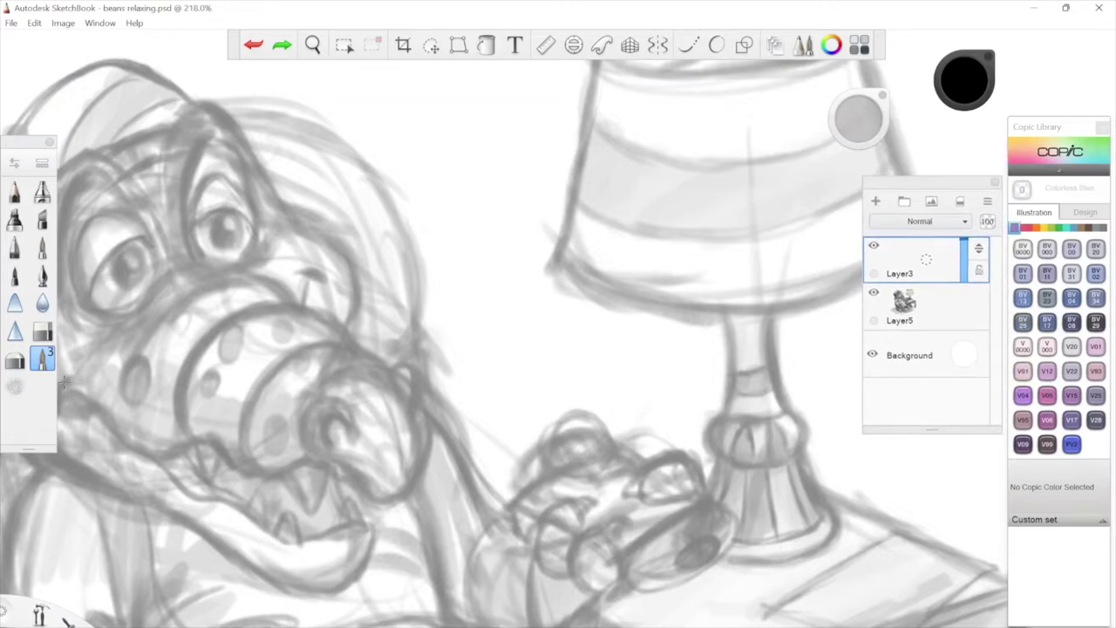
{"action": "left_click_drag", "start_coordinate": [1062, 126], "coordinate": [542, 191]}
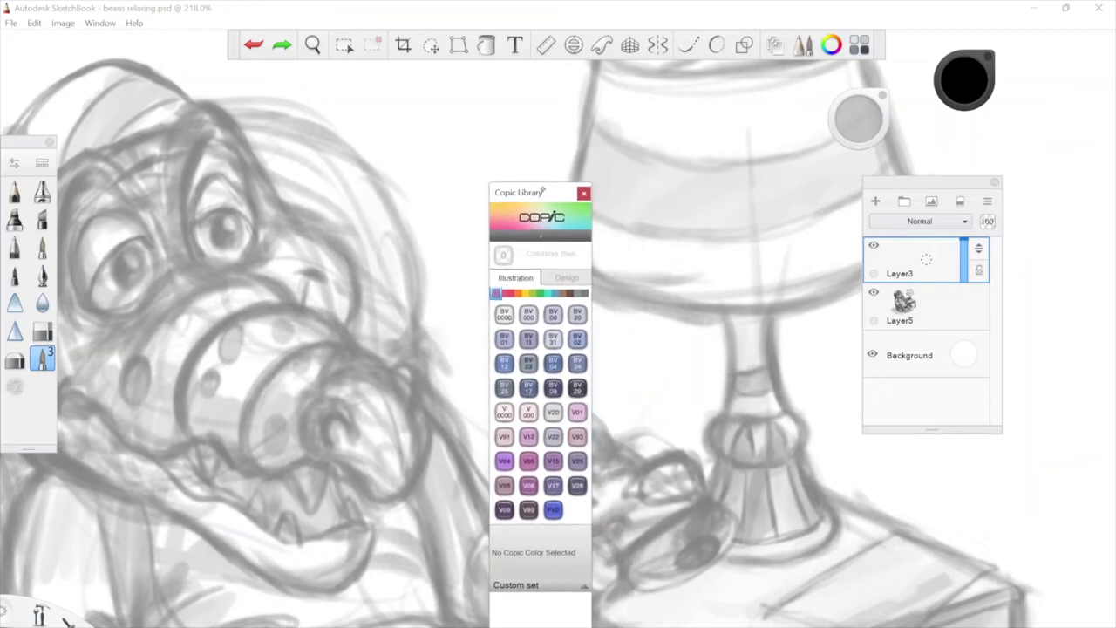
{"action": "left_click", "coordinate": [566, 279]}
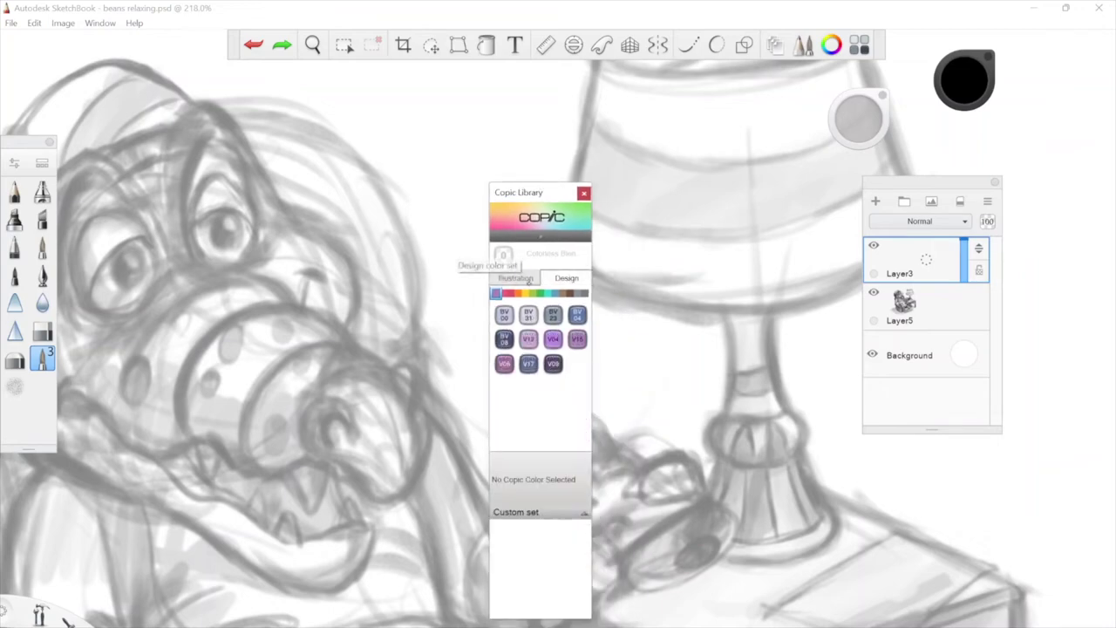
{"action": "left_click", "coordinate": [547, 292]}
{"action": "left_click", "coordinate": [531, 293]}
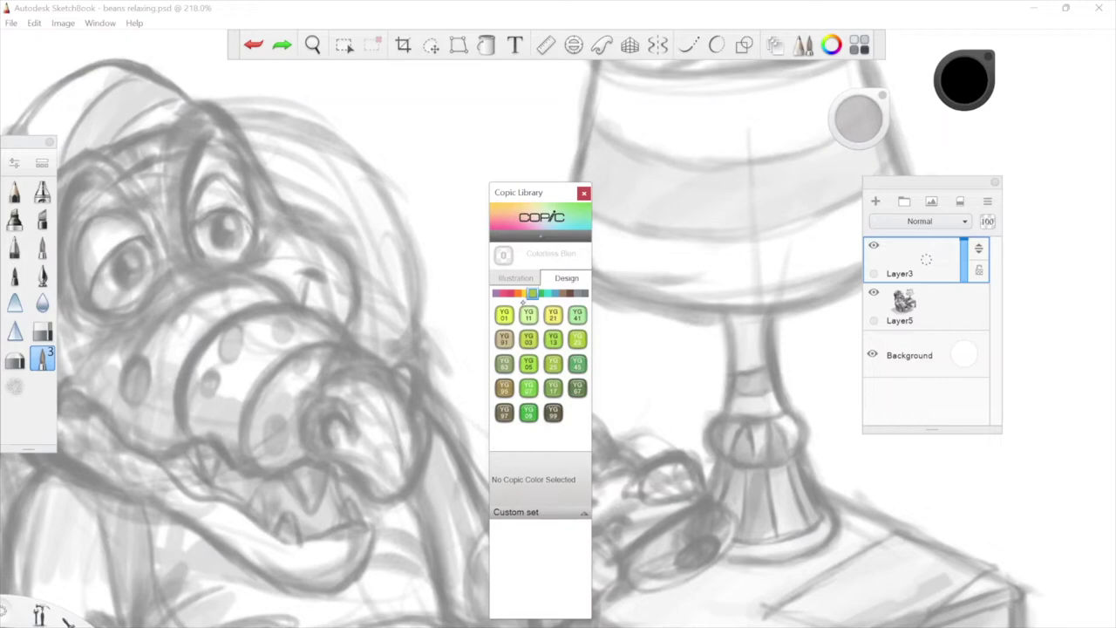
{"action": "left_click", "coordinate": [512, 293]}
{"action": "left_click", "coordinate": [495, 293]}
{"action": "left_click", "coordinate": [522, 276]}
{"action": "left_click_drag", "start_coordinate": [555, 195], "coordinate": [1033, 451]}
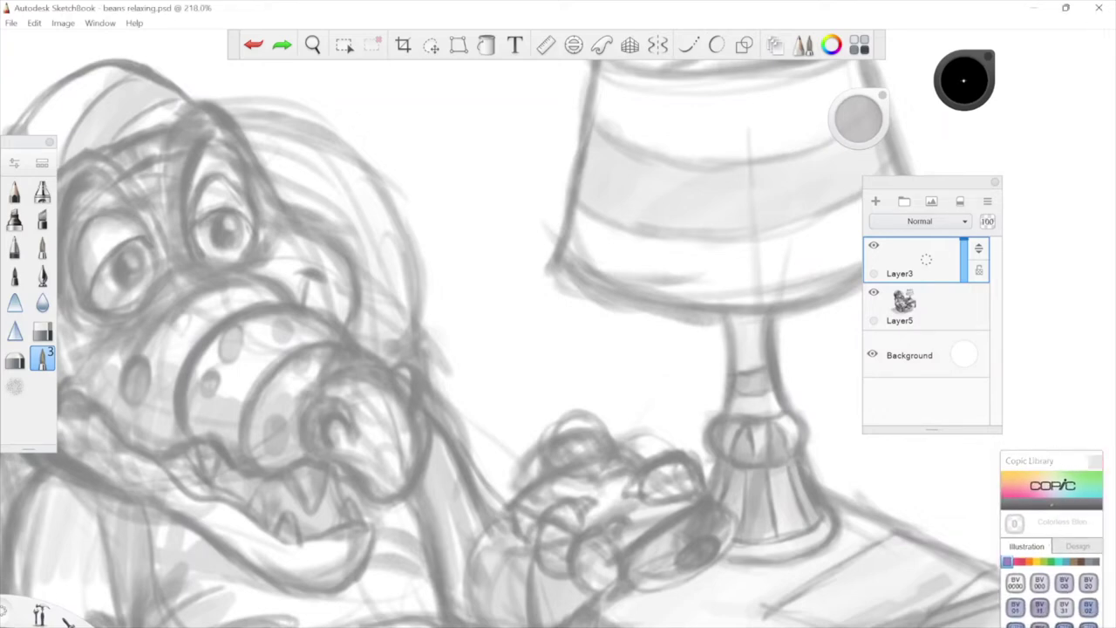
Expand the color puck to its color wheel and shift the brush puck slightly on the canvas.
{"action": "left_click", "coordinate": [967, 79]}
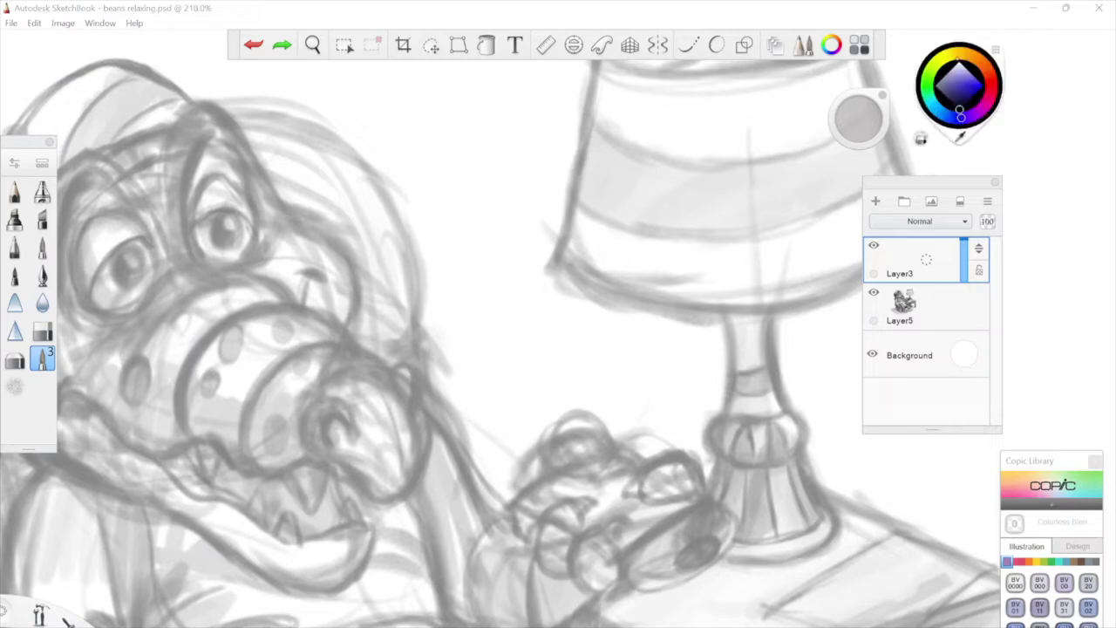
{"action": "mouse_move", "coordinate": [883, 101]}
{"action": "left_mouse_down"}
{"action": "mouse_move", "coordinate": [889, 110]}
{"action": "mouse_move", "coordinate": [877, 95]}
{"action": "left_mouse_up"}
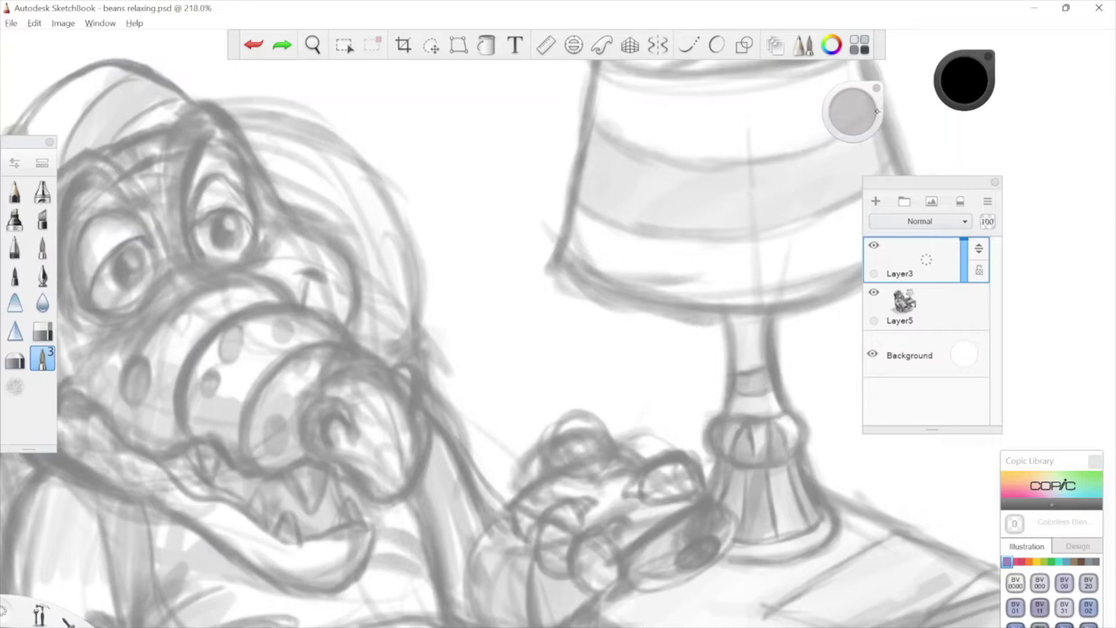
Place the Layer Editor directly above the Copic Library and move the brush palette away from the window edge.
{"action": "left_click_drag", "start_coordinate": [926, 180], "coordinate": [1032, 187]}
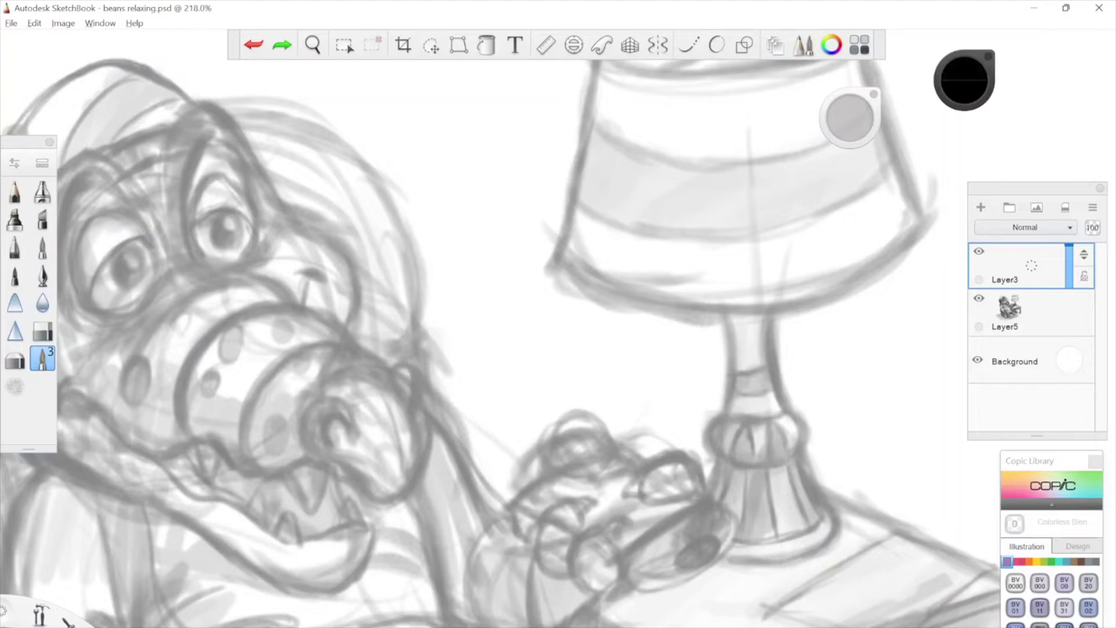
{"action": "mouse_move", "coordinate": [466, 276]}
{"action": "left_mouse_down"}
{"action": "mouse_move", "coordinate": [515, 301]}
{"action": "mouse_move", "coordinate": [538, 355]}
{"action": "mouse_move", "coordinate": [558, 523]}
{"action": "left_mouse_up"}
{"action": "key", "text": "ctrl+z"}
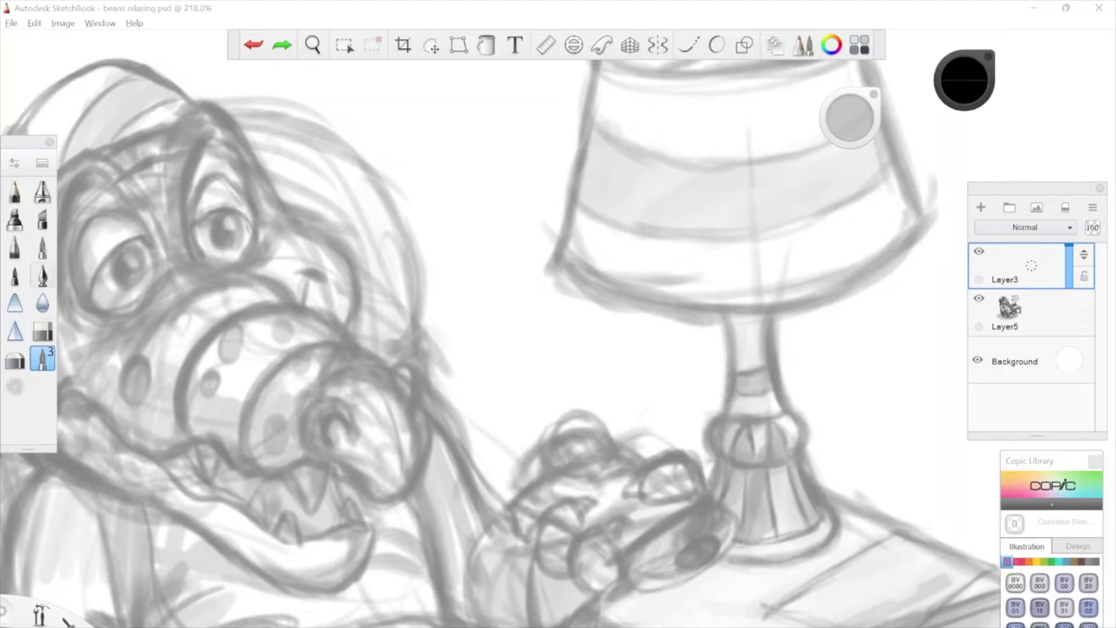
{"action": "left_click_drag", "start_coordinate": [32, 151], "coordinate": [75, 131]}
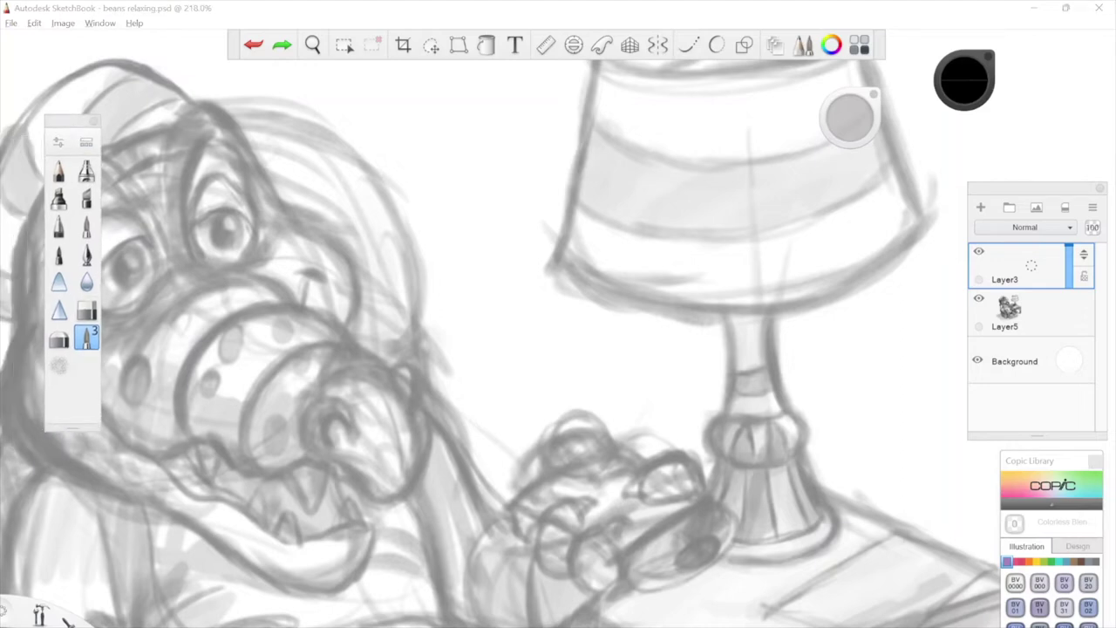
Look through the basic and advanced Brush Properties of PaintBrush 3 and close them.
{"action": "double_click", "coordinate": [86, 338]}
{"action": "left_click_drag", "start_coordinate": [304, 340], "coordinate": [348, 216]}
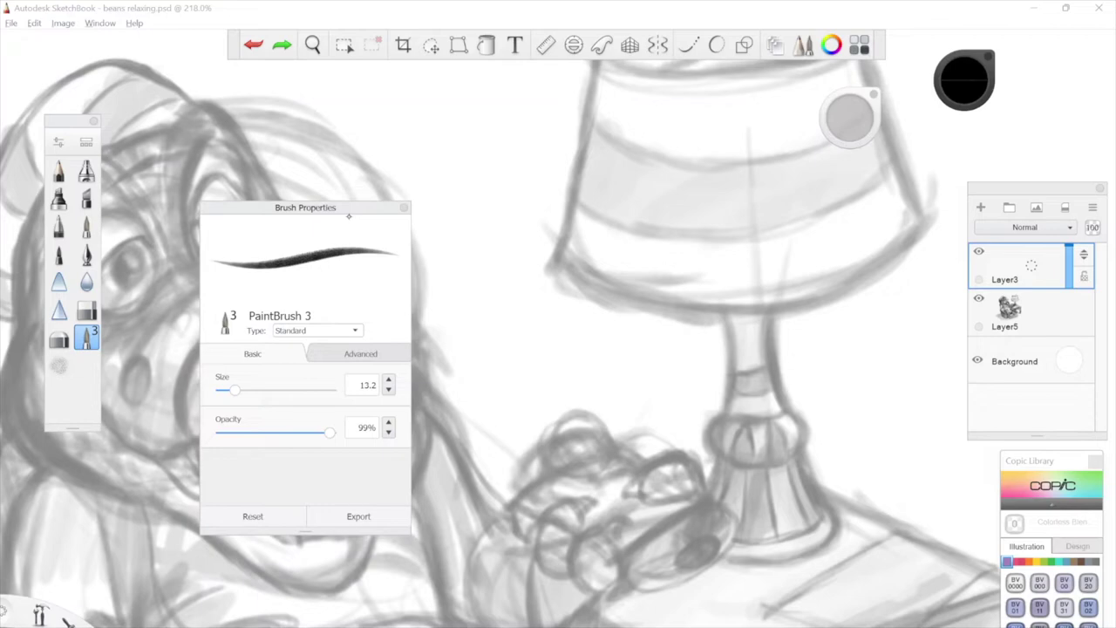
{"action": "left_click", "coordinate": [364, 356]}
{"action": "mouse_move", "coordinate": [402, 376]}
{"action": "left_mouse_down"}
{"action": "mouse_move", "coordinate": [403, 453]}
{"action": "mouse_move", "coordinate": [399, 367]}
{"action": "mouse_move", "coordinate": [405, 503]}
{"action": "mouse_move", "coordinate": [400, 368]}
{"action": "left_mouse_up"}
{"action": "left_click", "coordinate": [262, 354]}
{"action": "left_click", "coordinate": [402, 208]}
Browse the brush sets in the Brush Library and close it.
{"action": "left_click", "coordinate": [86, 141]}
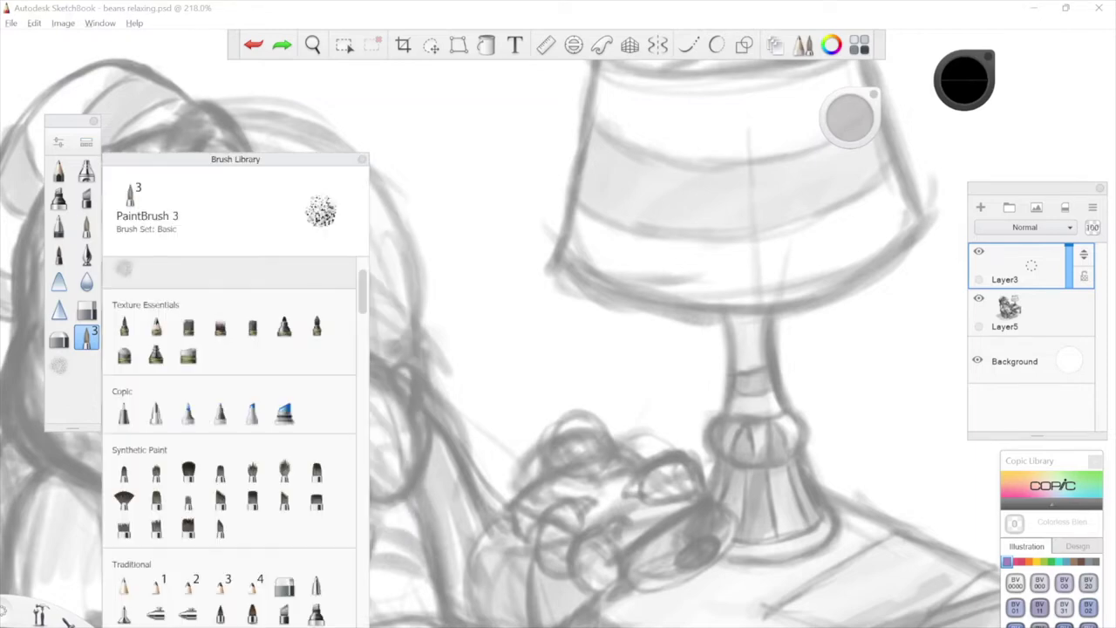
{"action": "scroll", "coordinate": [352, 468], "scroll_direction": "down", "scroll_amount": 10}
{"action": "scroll", "coordinate": [352, 468], "scroll_direction": "up", "scroll_amount": 10}
{"action": "left_click", "coordinate": [362, 159]}
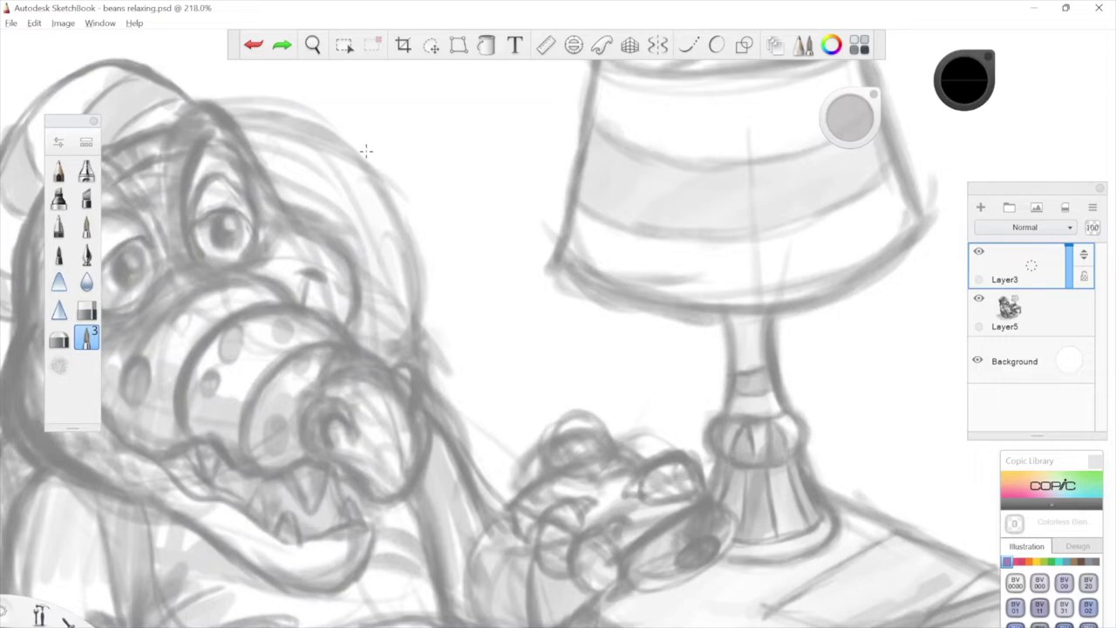
Bring up the Brush Properties of PaintBrush 3 once more and dismiss them.
{"action": "key", "text": "space"}
{"action": "mouse_move", "coordinate": [418, 271]}
{"action": "left_mouse_down"}
{"action": "mouse_move", "coordinate": [429, 279]}
{"action": "mouse_move", "coordinate": [419, 287]}
{"action": "left_mouse_up"}
{"action": "mouse_move", "coordinate": [146, 587]}
{"action": "left_mouse_down"}
{"action": "mouse_move", "coordinate": [372, 399]}
{"action": "mouse_move", "coordinate": [277, 478]}
{"action": "left_mouse_up"}
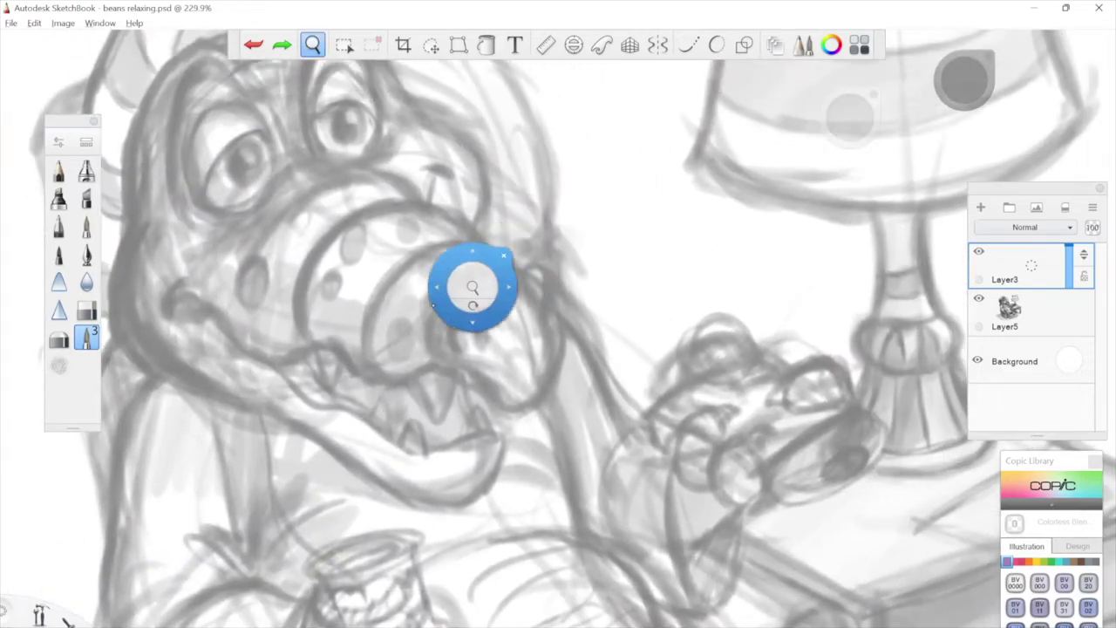
{"action": "key", "text": "ctrl+b"}
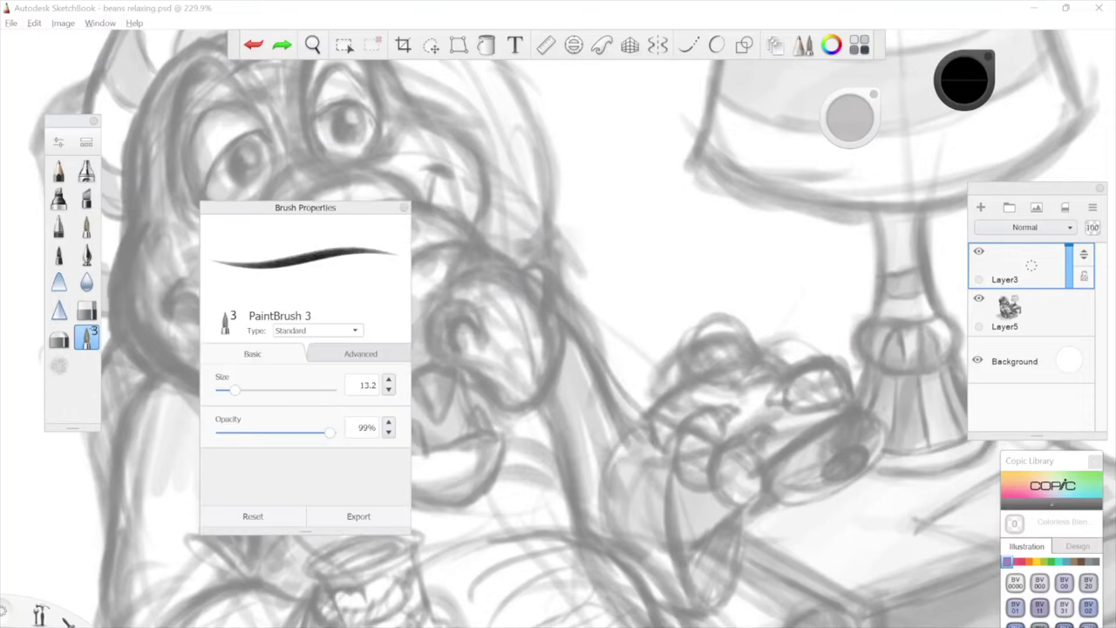
{"action": "key", "text": "ctrl+b"}
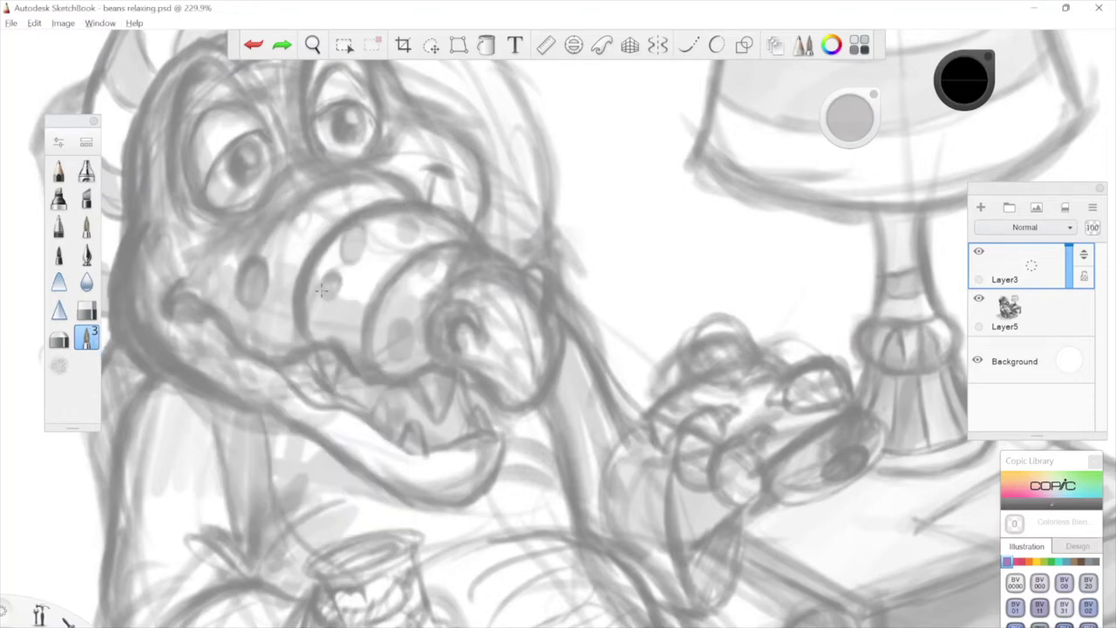
Review the Brush Library from the Basic set through Traditional, Texture and Shape, return to the start, and close it.
{"action": "left_click", "coordinate": [87, 143]}
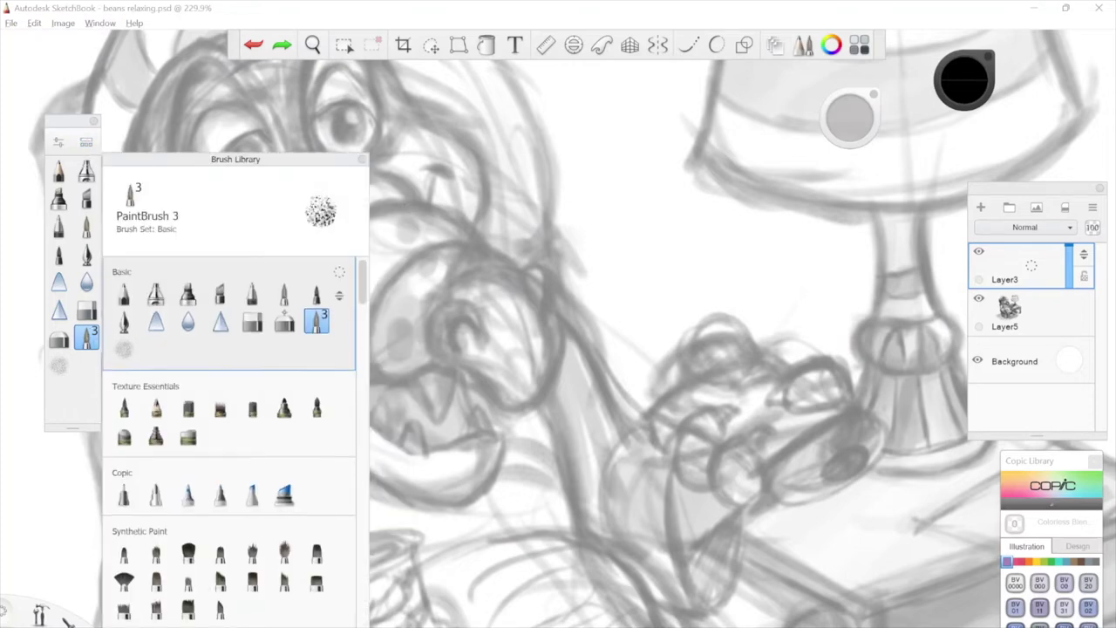
{"action": "scroll", "coordinate": [317, 294], "scroll_direction": "up", "scroll_amount": 1}
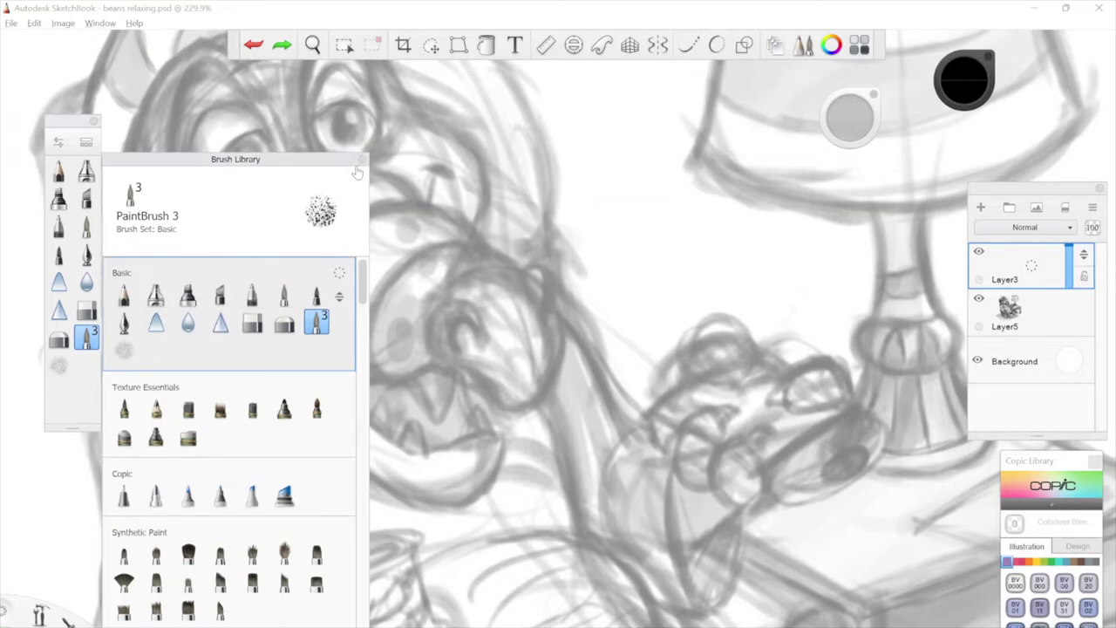
{"action": "scroll", "coordinate": [228, 436], "scroll_direction": "down", "scroll_amount": 5}
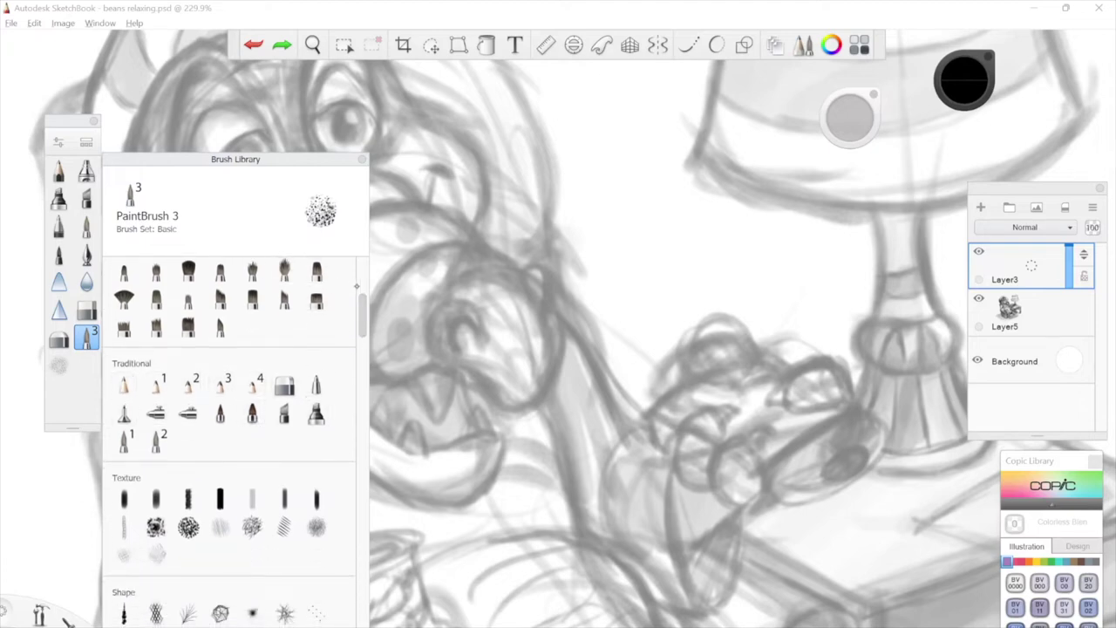
{"action": "scroll", "coordinate": [363, 343], "scroll_direction": "down", "scroll_amount": 4}
{"action": "left_click_drag", "start_coordinate": [363, 343], "coordinate": [363, 279]}
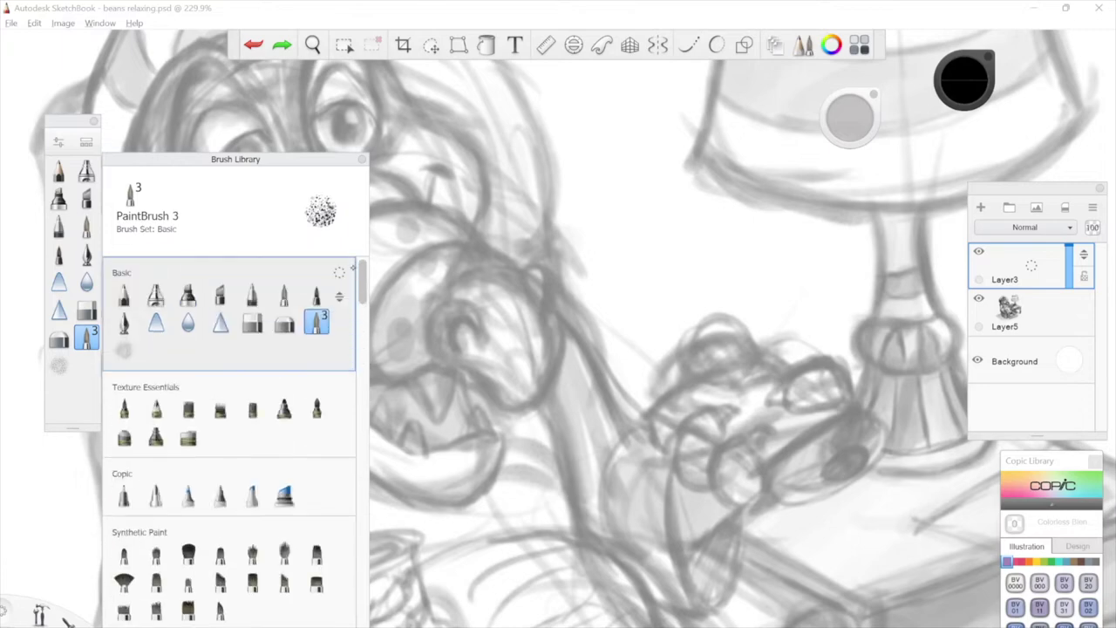
{"action": "left_click", "coordinate": [361, 159]}
Trace the inner edge of the crocodile's far eye socket in black with PaintBrush 3 on Layer3.
{"action": "key", "text": "space"}
{"action": "mouse_move", "coordinate": [411, 281]}
{"action": "left_mouse_down"}
{"action": "mouse_move", "coordinate": [408, 270]}
{"action": "mouse_move", "coordinate": [500, 220]}
{"action": "left_mouse_up"}
{"action": "left_click_drag", "start_coordinate": [544, 188], "coordinate": [614, 323]}
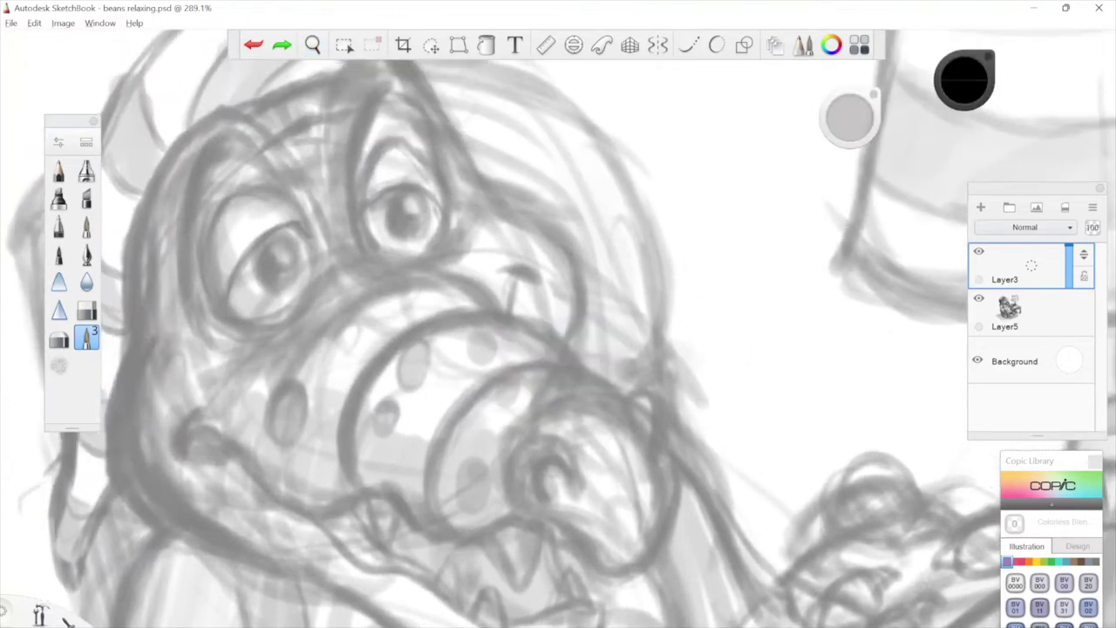
{"action": "left_click_drag", "start_coordinate": [487, 61], "coordinate": [525, 136]}
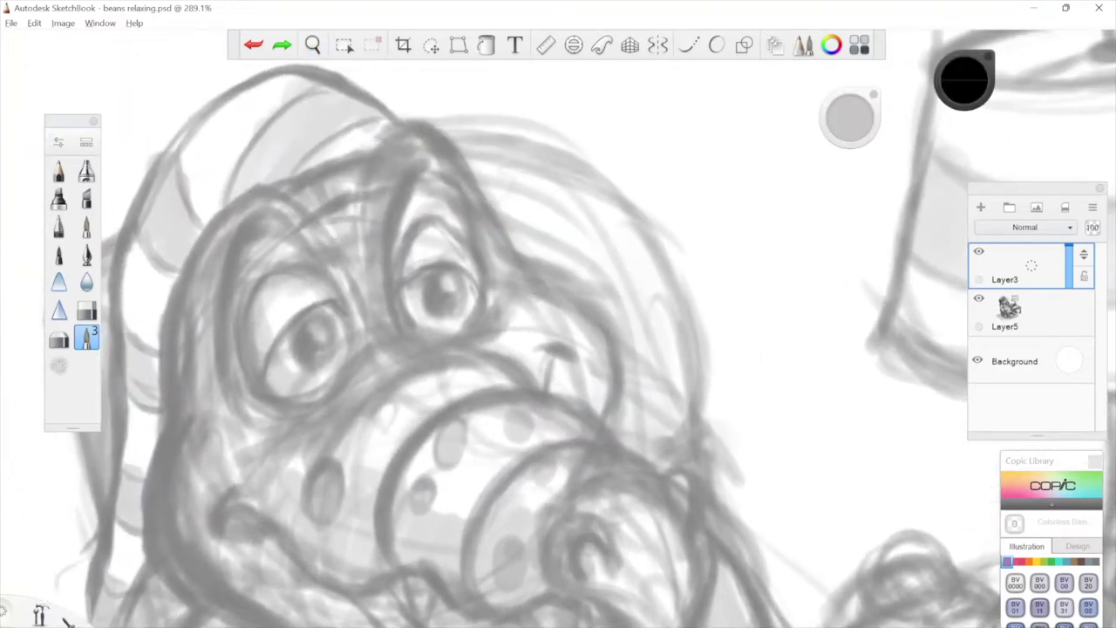
{"action": "left_click_drag", "start_coordinate": [408, 168], "coordinate": [389, 291]}
{"action": "left_click_drag", "start_coordinate": [398, 189], "coordinate": [398, 325]}
{"action": "left_click_drag", "start_coordinate": [385, 230], "coordinate": [410, 336]}
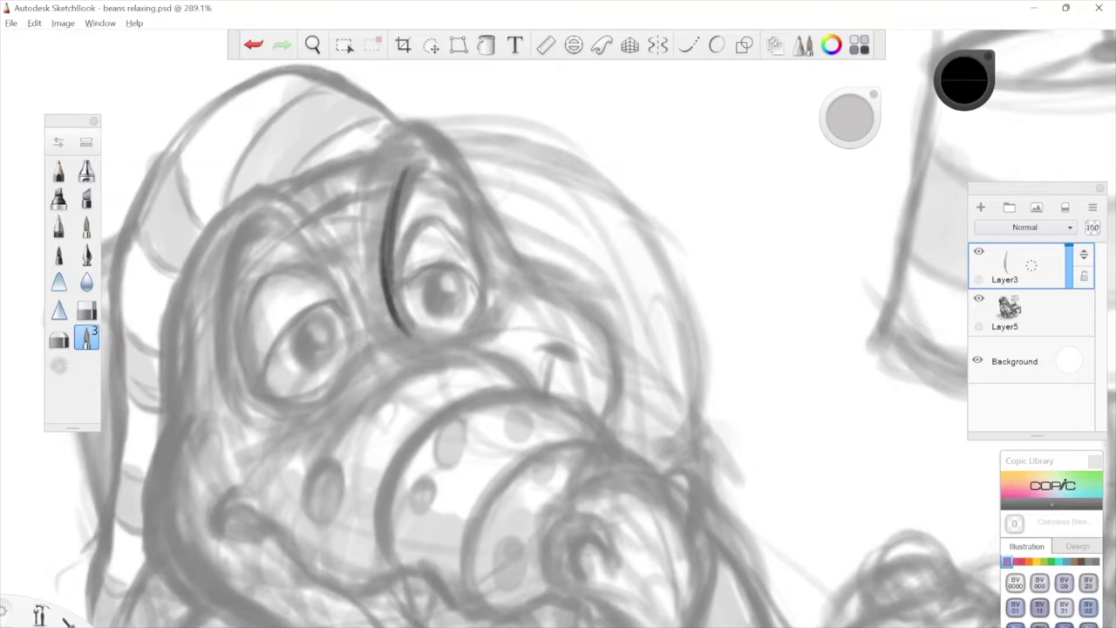
Trace the curve under the crocodile's near eye up to the bridge of the snout.
{"action": "left_click_drag", "start_coordinate": [531, 220], "coordinate": [527, 227]}
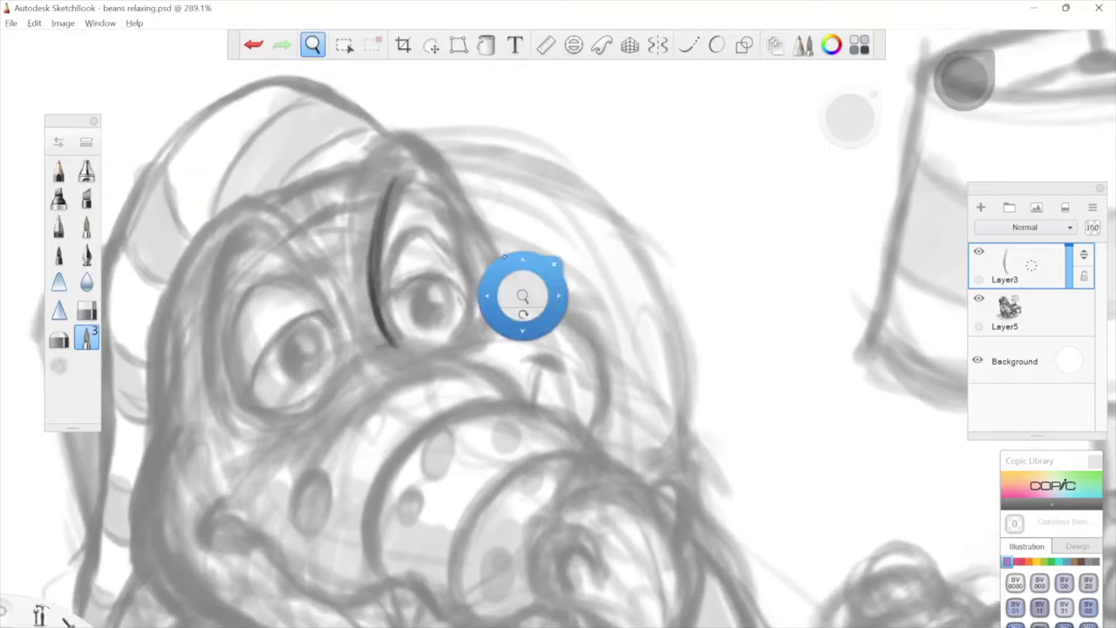
{"action": "left_click_drag", "start_coordinate": [523, 298], "coordinate": [510, 292]}
{"action": "left_click_drag", "start_coordinate": [576, 391], "coordinate": [471, 322]}
{"action": "left_click_drag", "start_coordinate": [646, 306], "coordinate": [645, 261]}
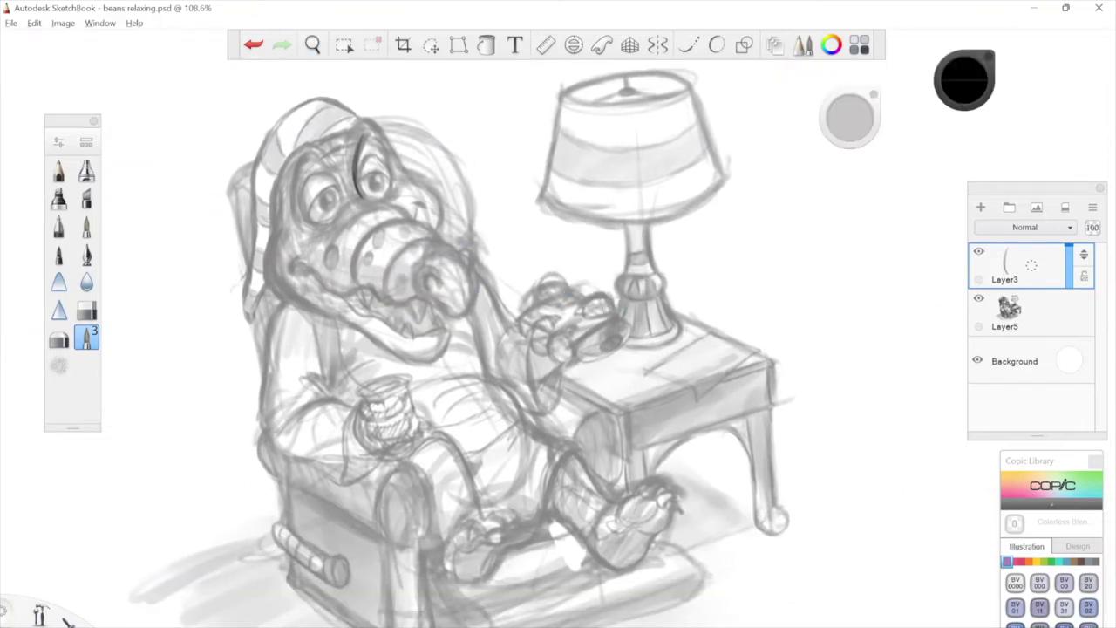
{"action": "left_click_drag", "start_coordinate": [553, 271], "coordinate": [607, 242]}
{"action": "left_click_drag", "start_coordinate": [522, 202], "coordinate": [657, 356]}
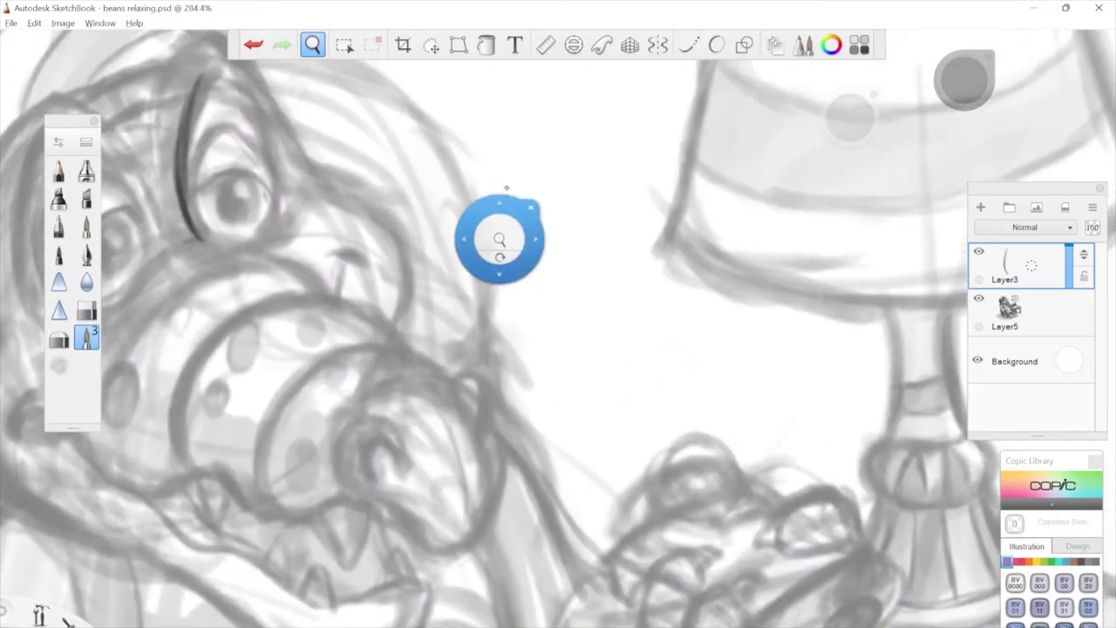
{"action": "left_click_drag", "start_coordinate": [500, 241], "coordinate": [675, 352]}
{"action": "left_click_drag", "start_coordinate": [307, 465], "coordinate": [385, 402]}
{"action": "mouse_move", "coordinate": [471, 284]}
{"action": "left_mouse_down"}
{"action": "mouse_move", "coordinate": [365, 355]}
{"action": "mouse_move", "coordinate": [326, 360]}
{"action": "left_mouse_up"}
{"action": "mouse_move", "coordinate": [581, 269]}
{"action": "left_mouse_down"}
{"action": "mouse_move", "coordinate": [528, 299]}
{"action": "mouse_move", "coordinate": [578, 241]}
{"action": "left_mouse_up"}
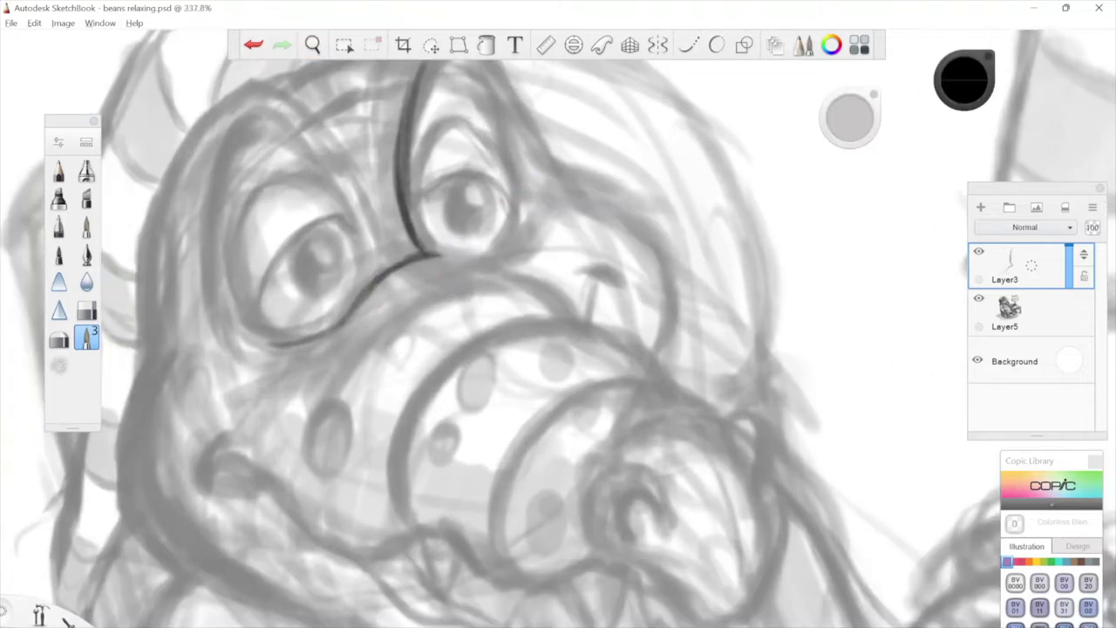
Continue the line over the snout bridge and trace the snout's first fold down towards the cheek spot.
{"action": "mouse_move", "coordinate": [438, 253]}
{"action": "left_mouse_down"}
{"action": "mouse_move", "coordinate": [498, 277]}
{"action": "mouse_move", "coordinate": [465, 256]}
{"action": "left_mouse_up"}
{"action": "mouse_move", "coordinate": [520, 279]}
{"action": "left_mouse_down"}
{"action": "mouse_move", "coordinate": [431, 291]}
{"action": "mouse_move", "coordinate": [370, 351]}
{"action": "mouse_move", "coordinate": [475, 281]}
{"action": "mouse_move", "coordinate": [522, 284]}
{"action": "left_mouse_up"}
{"action": "mouse_move", "coordinate": [429, 253]}
{"action": "left_mouse_down"}
{"action": "mouse_move", "coordinate": [498, 278]}
{"action": "mouse_move", "coordinate": [473, 261]}
{"action": "left_mouse_up"}
{"action": "key", "text": "space"}
{"action": "mouse_move", "coordinate": [558, 210]}
{"action": "left_mouse_down"}
{"action": "mouse_move", "coordinate": [640, 160]}
{"action": "mouse_move", "coordinate": [579, 178]}
{"action": "left_mouse_up"}
{"action": "mouse_move", "coordinate": [543, 297]}
{"action": "left_mouse_down"}
{"action": "mouse_move", "coordinate": [462, 255]}
{"action": "mouse_move", "coordinate": [349, 319]}
{"action": "mouse_move", "coordinate": [296, 424]}
{"action": "left_mouse_up"}
{"action": "key", "text": "space"}
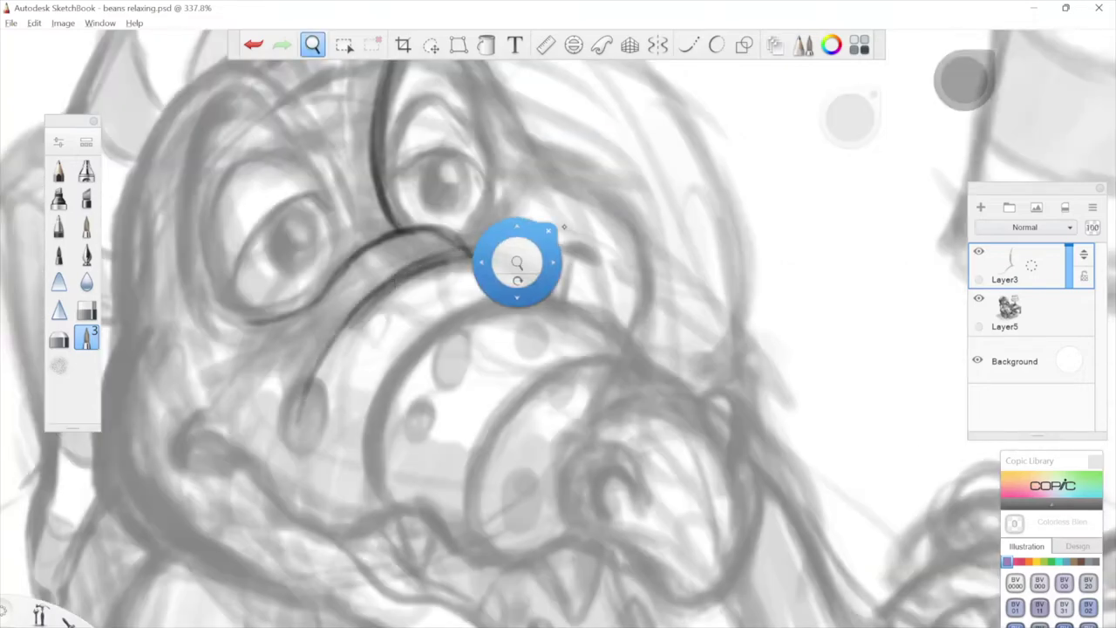
{"action": "left_click_drag", "start_coordinate": [564, 226], "coordinate": [701, 173]}
{"action": "left_click_drag", "start_coordinate": [348, 350], "coordinate": [302, 404]}
Trace the short curved mark below the far eye, the near mouth corner and the first stretch of the upper lip.
{"action": "key", "text": "space"}
{"action": "mouse_move", "coordinate": [698, 197]}
{"action": "left_mouse_down"}
{"action": "mouse_move", "coordinate": [553, 256]}
{"action": "mouse_move", "coordinate": [600, 262]}
{"action": "left_mouse_up"}
{"action": "key", "text": "space"}
{"action": "left_click_drag", "start_coordinate": [624, 61], "coordinate": [601, 83]}
{"action": "mouse_move", "coordinate": [155, 451]}
{"action": "left_mouse_down"}
{"action": "mouse_move", "coordinate": [203, 460]}
{"action": "mouse_move", "coordinate": [275, 537]}
{"action": "mouse_move", "coordinate": [335, 551]}
{"action": "left_mouse_up"}
{"action": "key", "text": "space"}
{"action": "left_click_drag", "start_coordinate": [503, 372], "coordinate": [472, 237]}
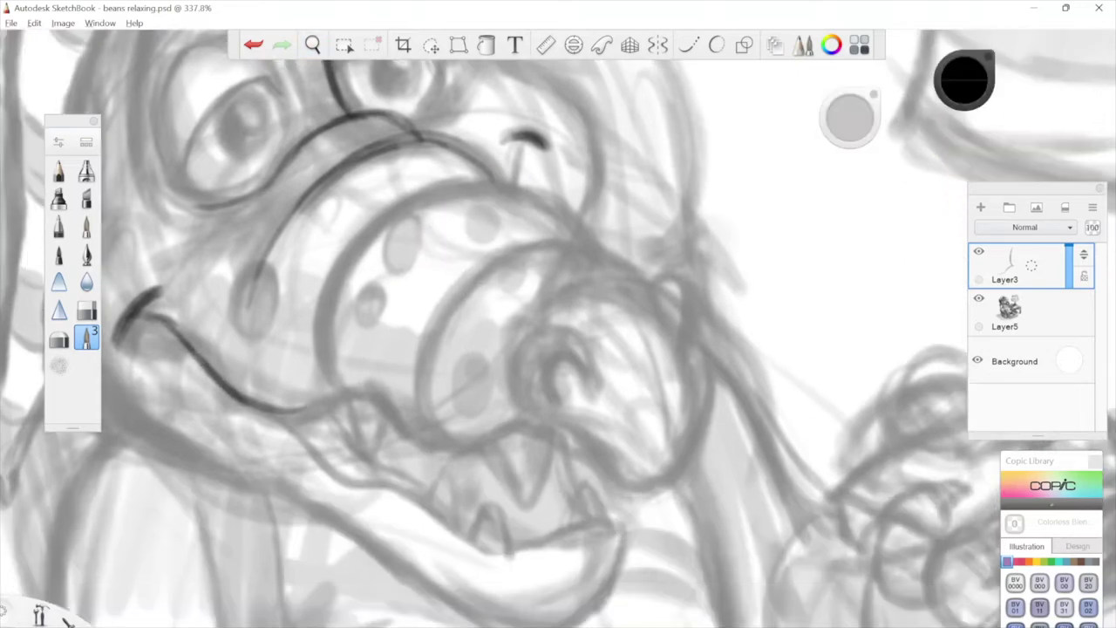
{"action": "mouse_move", "coordinate": [251, 408]}
{"action": "left_mouse_down"}
{"action": "mouse_move", "coordinate": [359, 392]}
{"action": "mouse_move", "coordinate": [375, 403]}
{"action": "left_mouse_up"}
{"action": "key", "text": "space"}
{"action": "mouse_move", "coordinate": [689, 150]}
{"action": "left_mouse_down"}
{"action": "mouse_move", "coordinate": [625, 215]}
{"action": "mouse_move", "coordinate": [654, 119]}
{"action": "left_mouse_up"}
{"action": "mouse_move", "coordinate": [323, 365]}
{"action": "left_mouse_down"}
{"action": "mouse_move", "coordinate": [385, 413]}
{"action": "mouse_move", "coordinate": [445, 422]}
{"action": "left_mouse_up"}
{"action": "key", "text": "space"}
{"action": "mouse_move", "coordinate": [698, 161]}
{"action": "left_mouse_down"}
{"action": "mouse_move", "coordinate": [674, 226]}
{"action": "mouse_move", "coordinate": [614, 165]}
{"action": "left_mouse_up"}
{"action": "key", "text": "space"}
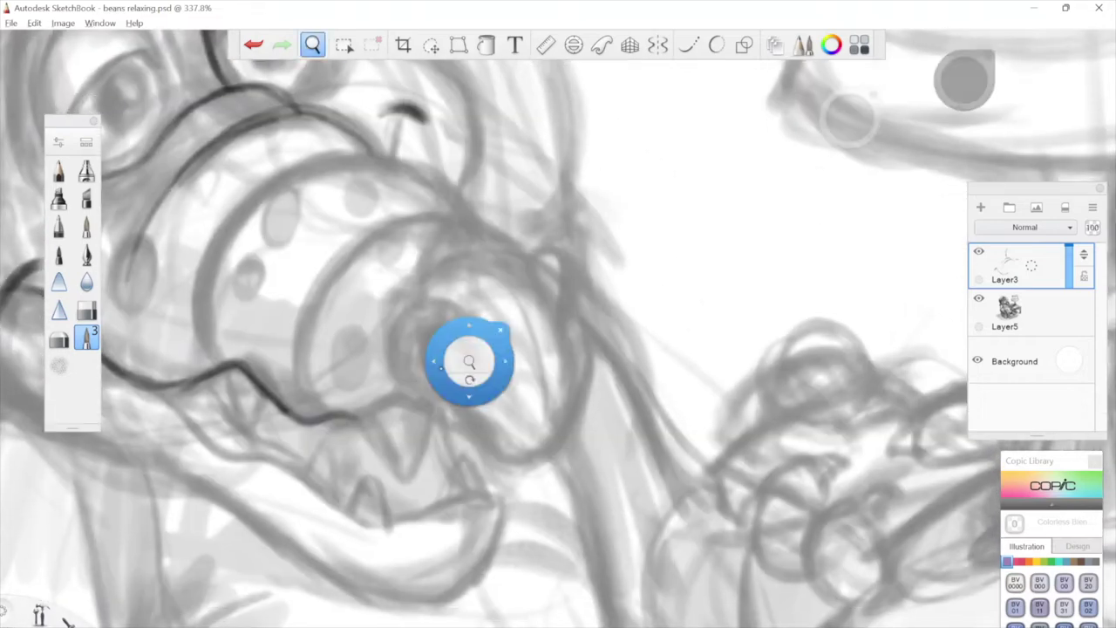
{"action": "key", "text": "ctrl+z"}
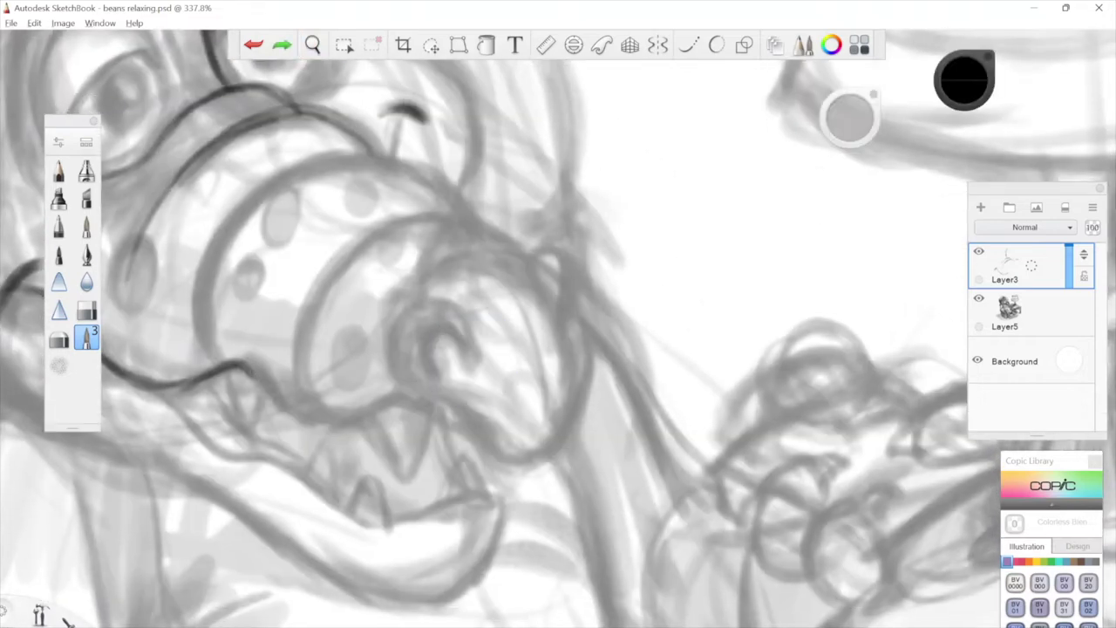
Trace the wavy upper lip from mid-mouth to the snout tip and darken the front edge of the snout.
{"action": "mouse_move", "coordinate": [237, 365]}
{"action": "left_mouse_down"}
{"action": "mouse_move", "coordinate": [338, 431]}
{"action": "mouse_move", "coordinate": [407, 394]}
{"action": "mouse_move", "coordinate": [480, 461]}
{"action": "mouse_move", "coordinate": [541, 475]}
{"action": "left_mouse_up"}
{"action": "mouse_move", "coordinate": [533, 321]}
{"action": "left_mouse_down"}
{"action": "mouse_move", "coordinate": [548, 349]}
{"action": "mouse_move", "coordinate": [558, 461]}
{"action": "left_mouse_up"}
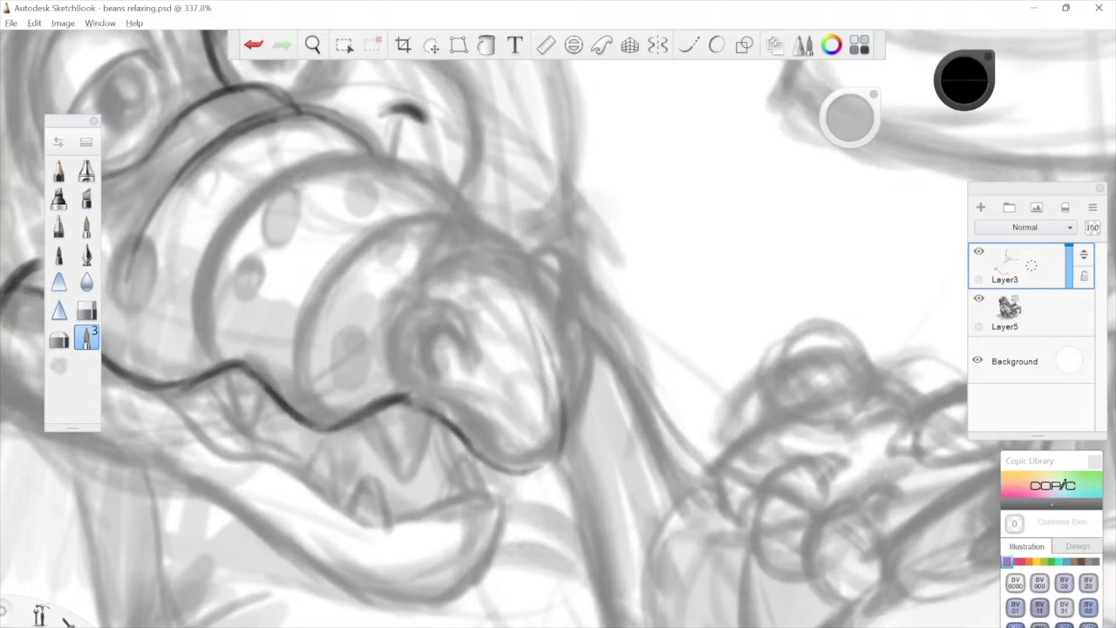
{"action": "left_click_drag", "start_coordinate": [572, 311], "coordinate": [557, 462]}
Trace the snout's second fold from the far side down to the lip and add a short cheek crease.
{"action": "key", "text": "space"}
{"action": "left_click_drag", "start_coordinate": [667, 177], "coordinate": [748, 259]}
{"action": "mouse_move", "coordinate": [552, 212]}
{"action": "left_mouse_down"}
{"action": "mouse_move", "coordinate": [572, 219]}
{"action": "mouse_move", "coordinate": [588, 252]}
{"action": "left_mouse_up"}
{"action": "mouse_move", "coordinate": [611, 298]}
{"action": "left_mouse_down"}
{"action": "mouse_move", "coordinate": [513, 288]}
{"action": "mouse_move", "coordinate": [585, 269]}
{"action": "mouse_move", "coordinate": [390, 307]}
{"action": "mouse_move", "coordinate": [511, 262]}
{"action": "mouse_move", "coordinate": [409, 291]}
{"action": "mouse_move", "coordinate": [370, 424]}
{"action": "left_mouse_up"}
{"action": "key", "text": "space"}
{"action": "mouse_move", "coordinate": [479, 164]}
{"action": "left_mouse_down"}
{"action": "mouse_move", "coordinate": [583, 209]}
{"action": "mouse_move", "coordinate": [601, 242]}
{"action": "left_mouse_up"}
{"action": "left_click_drag", "start_coordinate": [448, 387], "coordinate": [525, 368]}
{"action": "left_click_drag", "start_coordinate": [534, 311], "coordinate": [480, 443]}
{"action": "mouse_move", "coordinate": [433, 476]}
{"action": "left_mouse_down"}
{"action": "mouse_move", "coordinate": [421, 411]}
{"action": "mouse_move", "coordinate": [425, 448]}
{"action": "left_mouse_up"}
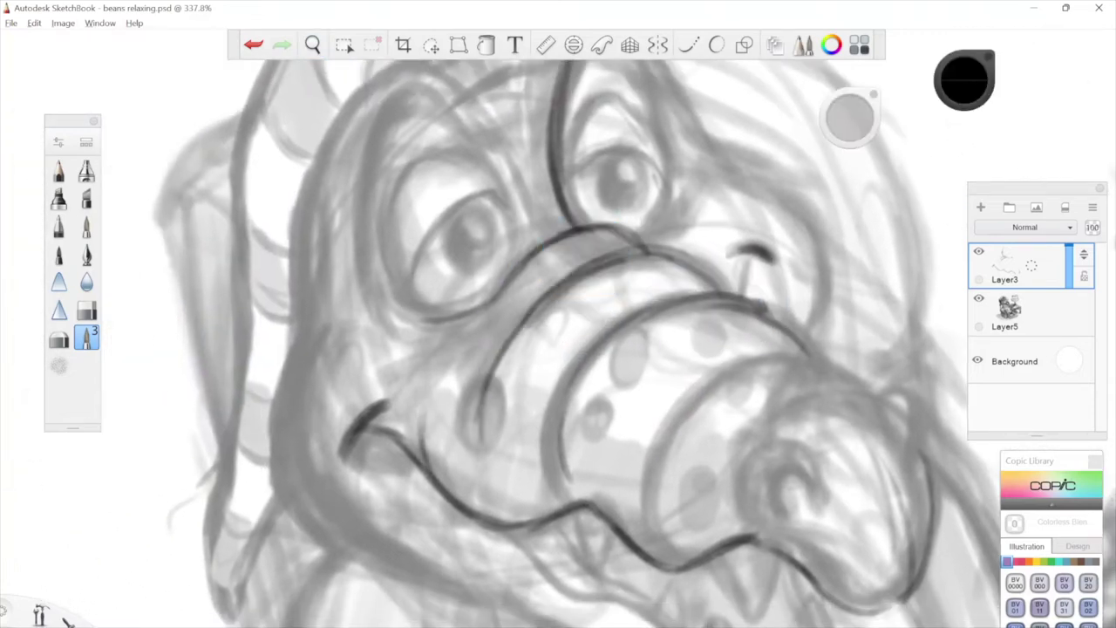
Thicken the upper lip where it dips and trace the snout's third fold behind the nostril.
{"action": "key", "text": "space"}
{"action": "left_click_drag", "start_coordinate": [703, 317], "coordinate": [529, 283]}
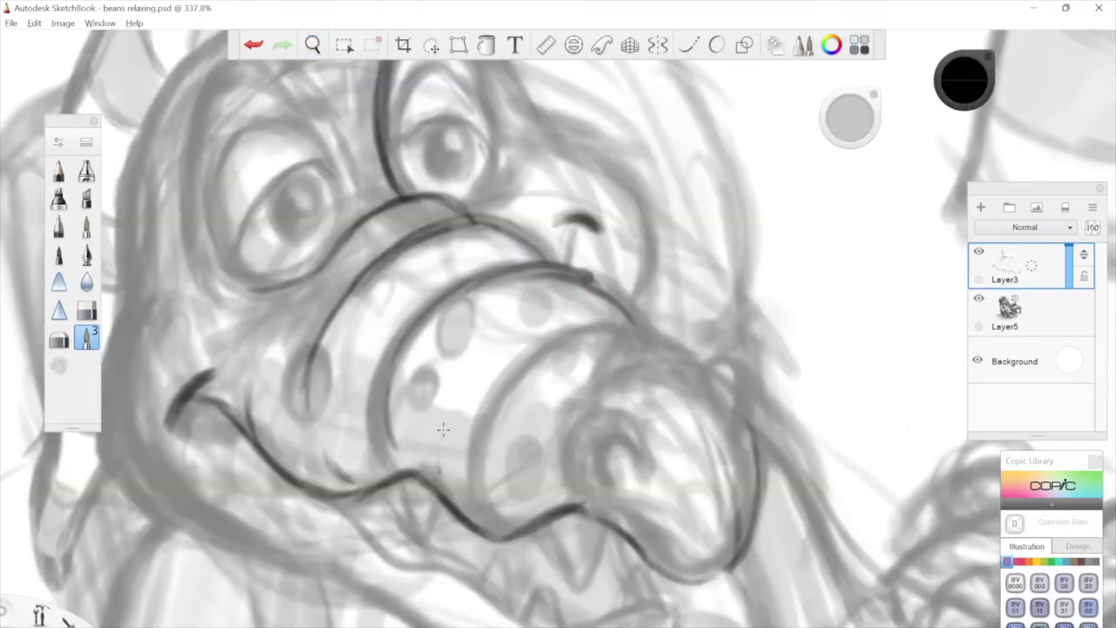
{"action": "left_click_drag", "start_coordinate": [439, 478], "coordinate": [474, 525]}
{"action": "mouse_move", "coordinate": [472, 471]}
{"action": "left_mouse_down"}
{"action": "mouse_move", "coordinate": [490, 523]}
{"action": "mouse_move", "coordinate": [502, 527]}
{"action": "left_mouse_up"}
{"action": "key", "text": "space"}
{"action": "mouse_move", "coordinate": [594, 135]}
{"action": "left_mouse_down"}
{"action": "mouse_move", "coordinate": [630, 228]}
{"action": "mouse_move", "coordinate": [481, 162]}
{"action": "left_mouse_up"}
{"action": "left_click_drag", "start_coordinate": [495, 518], "coordinate": [544, 448]}
{"action": "left_click_drag", "start_coordinate": [614, 308], "coordinate": [499, 290]}
{"action": "mouse_move", "coordinate": [571, 278]}
{"action": "left_mouse_down"}
{"action": "mouse_move", "coordinate": [457, 307]}
{"action": "mouse_move", "coordinate": [412, 361]}
{"action": "left_mouse_up"}
Trace the near nostril's outer rim and inner opening.
{"action": "key", "text": "space"}
{"action": "mouse_move", "coordinate": [740, 451]}
{"action": "left_mouse_down"}
{"action": "mouse_move", "coordinate": [608, 459]}
{"action": "mouse_move", "coordinate": [587, 413]}
{"action": "left_mouse_up"}
{"action": "mouse_move", "coordinate": [394, 342]}
{"action": "left_mouse_down"}
{"action": "mouse_move", "coordinate": [424, 379]}
{"action": "mouse_move", "coordinate": [394, 345]}
{"action": "left_mouse_up"}
{"action": "mouse_move", "coordinate": [384, 383]}
{"action": "left_mouse_down"}
{"action": "mouse_move", "coordinate": [395, 348]}
{"action": "mouse_move", "coordinate": [380, 335]}
{"action": "mouse_move", "coordinate": [442, 367]}
{"action": "mouse_move", "coordinate": [420, 407]}
{"action": "left_mouse_up"}
{"action": "mouse_move", "coordinate": [368, 343]}
{"action": "left_mouse_down"}
{"action": "mouse_move", "coordinate": [424, 332]}
{"action": "mouse_move", "coordinate": [415, 337]}
{"action": "left_mouse_up"}
{"action": "left_click_drag", "start_coordinate": [372, 366], "coordinate": [394, 412]}
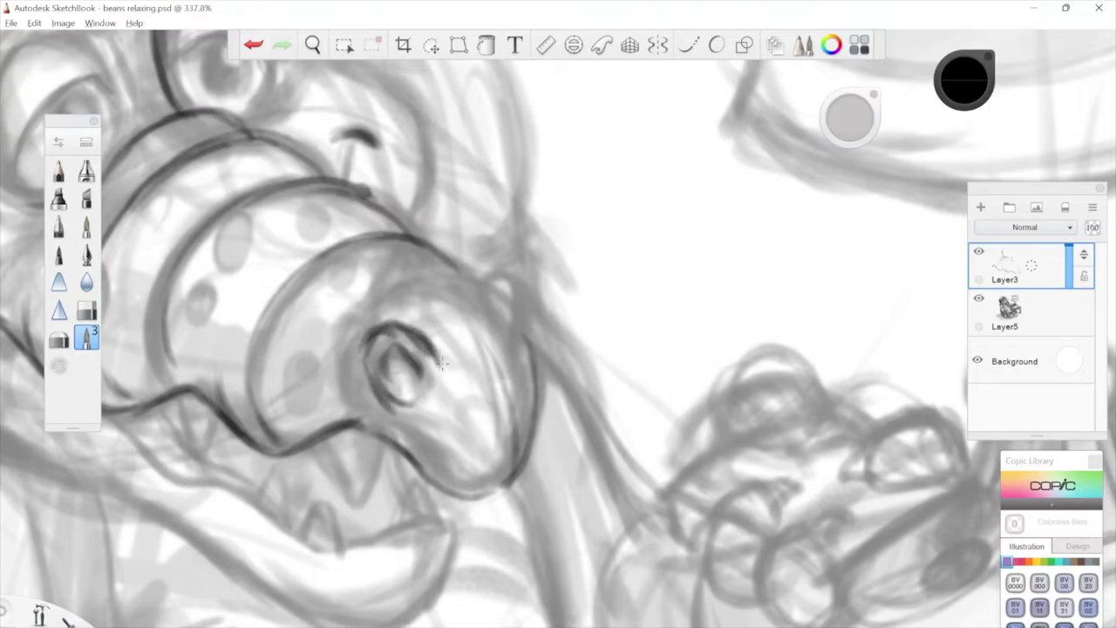
Trace the top outline of the snout tip with the far nostril bump, and the curve around the near nostril.
{"action": "mouse_move", "coordinate": [447, 275]}
{"action": "left_mouse_down"}
{"action": "mouse_move", "coordinate": [502, 307]}
{"action": "mouse_move", "coordinate": [540, 360]}
{"action": "left_mouse_up"}
{"action": "mouse_move", "coordinate": [488, 290]}
{"action": "left_mouse_down"}
{"action": "mouse_move", "coordinate": [527, 270]}
{"action": "mouse_move", "coordinate": [541, 335]}
{"action": "mouse_move", "coordinate": [532, 273]}
{"action": "left_mouse_up"}
{"action": "key", "text": "space"}
{"action": "left_click_drag", "start_coordinate": [566, 197], "coordinate": [614, 185]}
{"action": "mouse_move", "coordinate": [434, 318]}
{"action": "left_mouse_down"}
{"action": "mouse_move", "coordinate": [416, 360]}
{"action": "mouse_move", "coordinate": [424, 379]}
{"action": "mouse_move", "coordinate": [467, 358]}
{"action": "left_mouse_up"}
{"action": "key", "text": "space"}
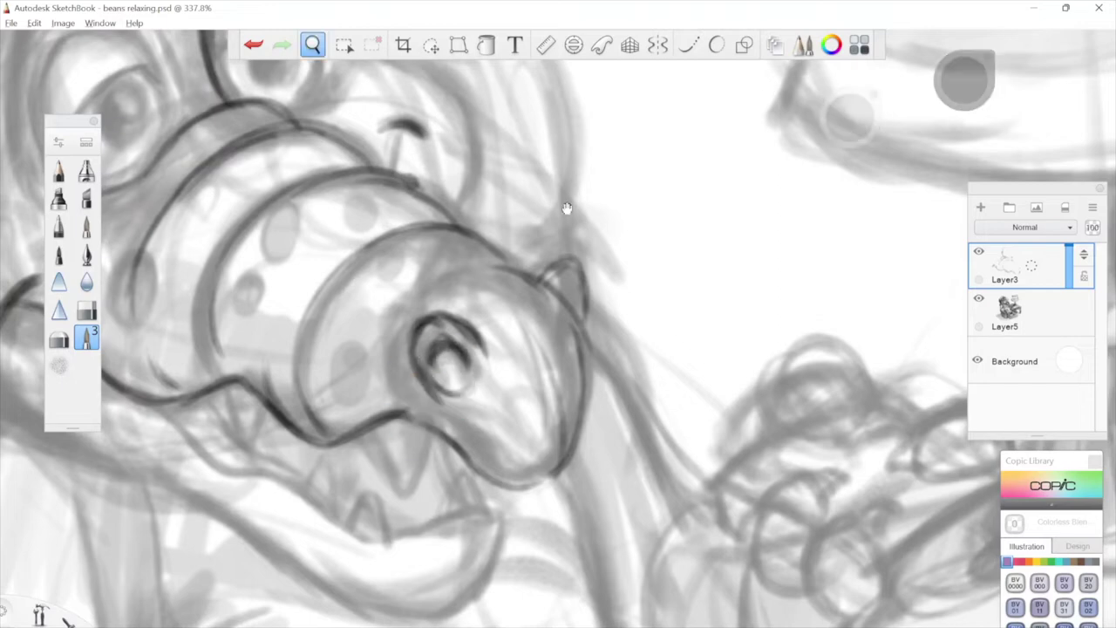
{"action": "left_click_drag", "start_coordinate": [530, 243], "coordinate": [628, 229]}
{"action": "mouse_move", "coordinate": [554, 258]}
{"action": "left_mouse_down"}
{"action": "mouse_move", "coordinate": [574, 253]}
{"action": "mouse_move", "coordinate": [485, 387]}
{"action": "left_mouse_up"}
Trace the creases between the eyes and the outer arc of the far eye socket, undoing the stray last stroke.
{"action": "key", "text": "space"}
{"action": "mouse_move", "coordinate": [698, 182]}
{"action": "left_mouse_down"}
{"action": "mouse_move", "coordinate": [683, 361]}
{"action": "mouse_move", "coordinate": [715, 353]}
{"action": "left_mouse_up"}
{"action": "left_click_drag", "start_coordinate": [644, 351], "coordinate": [735, 452]}
{"action": "left_click_drag", "start_coordinate": [387, 255], "coordinate": [408, 360]}
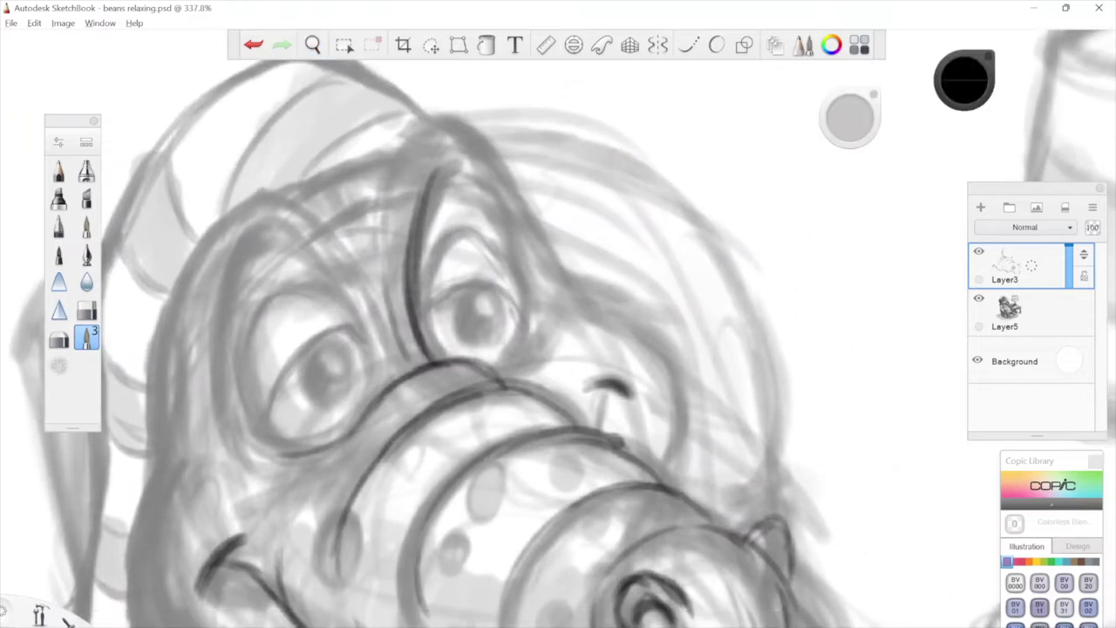
{"action": "left_click_drag", "start_coordinate": [347, 251], "coordinate": [391, 330]}
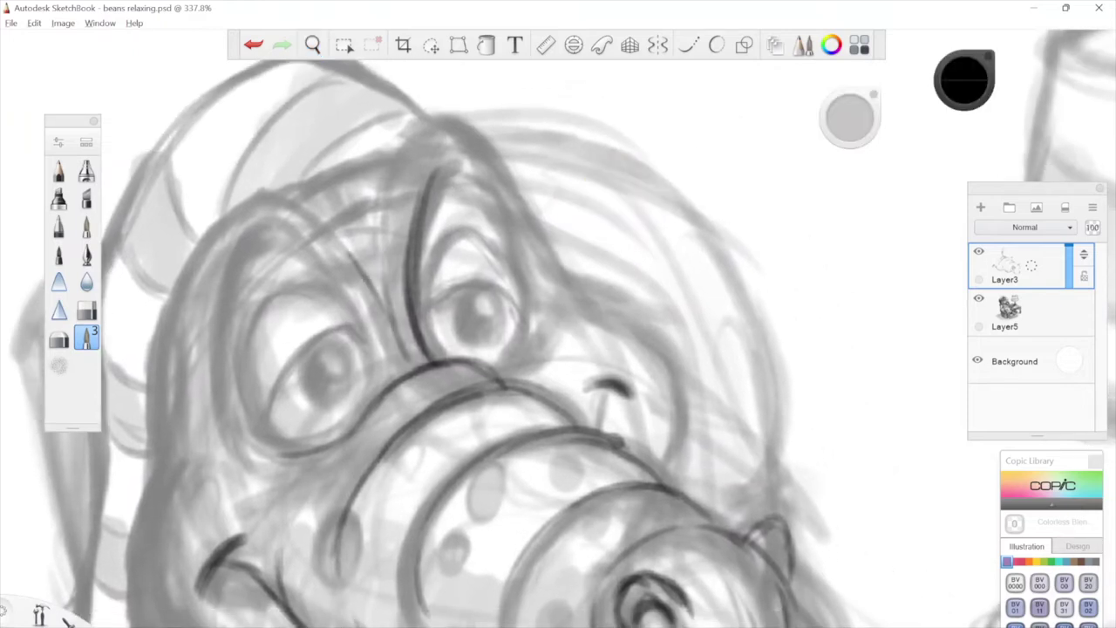
{"action": "mouse_move", "coordinate": [416, 256]}
{"action": "left_mouse_down"}
{"action": "mouse_move", "coordinate": [440, 174]}
{"action": "mouse_move", "coordinate": [477, 165]}
{"action": "mouse_move", "coordinate": [523, 274]}
{"action": "left_mouse_up"}
{"action": "mouse_move", "coordinate": [381, 258]}
{"action": "left_mouse_down"}
{"action": "mouse_move", "coordinate": [384, 175]}
{"action": "mouse_move", "coordinate": [418, 126]}
{"action": "left_mouse_up"}
{"action": "key", "text": "ctrl+z"}
{"action": "left_click_drag", "start_coordinate": [551, 228], "coordinate": [677, 149]}
Trace the outer side of the near eye socket and the outline of the cheek down to the jaw.
{"action": "mouse_move", "coordinate": [349, 229]}
{"action": "left_mouse_down"}
{"action": "mouse_move", "coordinate": [341, 361]}
{"action": "mouse_move", "coordinate": [270, 429]}
{"action": "mouse_move", "coordinate": [247, 488]}
{"action": "left_mouse_up"}
{"action": "key", "text": "space"}
{"action": "left_click_drag", "start_coordinate": [432, 424], "coordinate": [494, 274]}
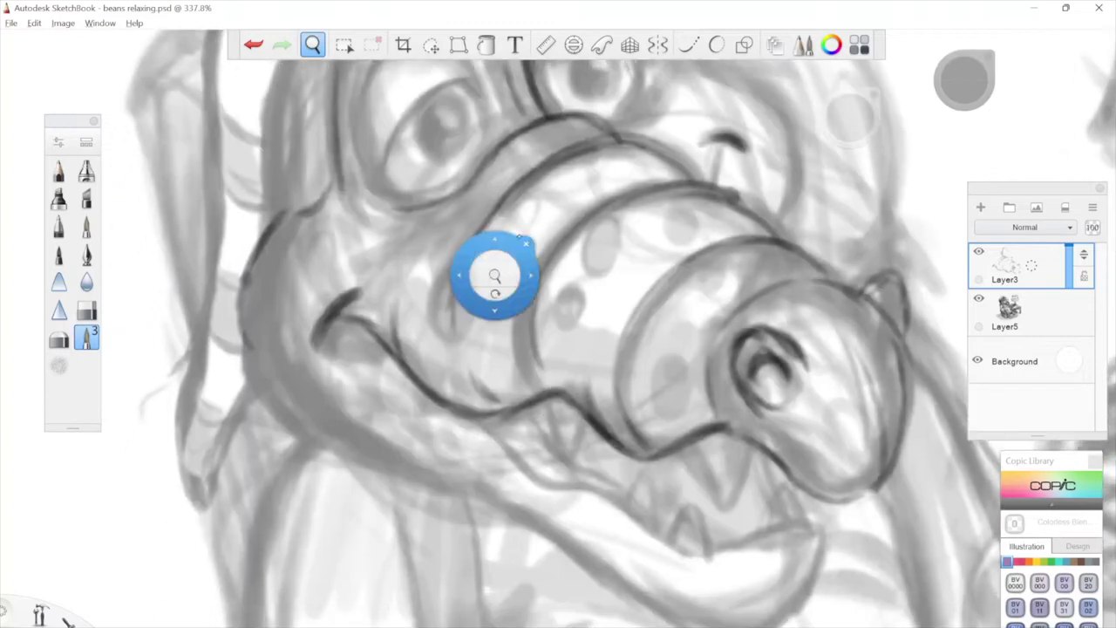
{"action": "left_click_drag", "start_coordinate": [254, 258], "coordinate": [241, 323]}
{"action": "mouse_move", "coordinate": [246, 360]}
{"action": "left_mouse_down"}
{"action": "mouse_move", "coordinate": [260, 399]}
{"action": "mouse_move", "coordinate": [311, 444]}
{"action": "left_mouse_up"}
Trace the head outline beside the near eye and add a dark brow stroke between the eyes.
{"action": "key", "text": "space"}
{"action": "mouse_move", "coordinate": [611, 169]}
{"action": "left_mouse_down"}
{"action": "mouse_move", "coordinate": [563, 384]}
{"action": "mouse_move", "coordinate": [575, 379]}
{"action": "mouse_move", "coordinate": [572, 392]}
{"action": "left_mouse_up"}
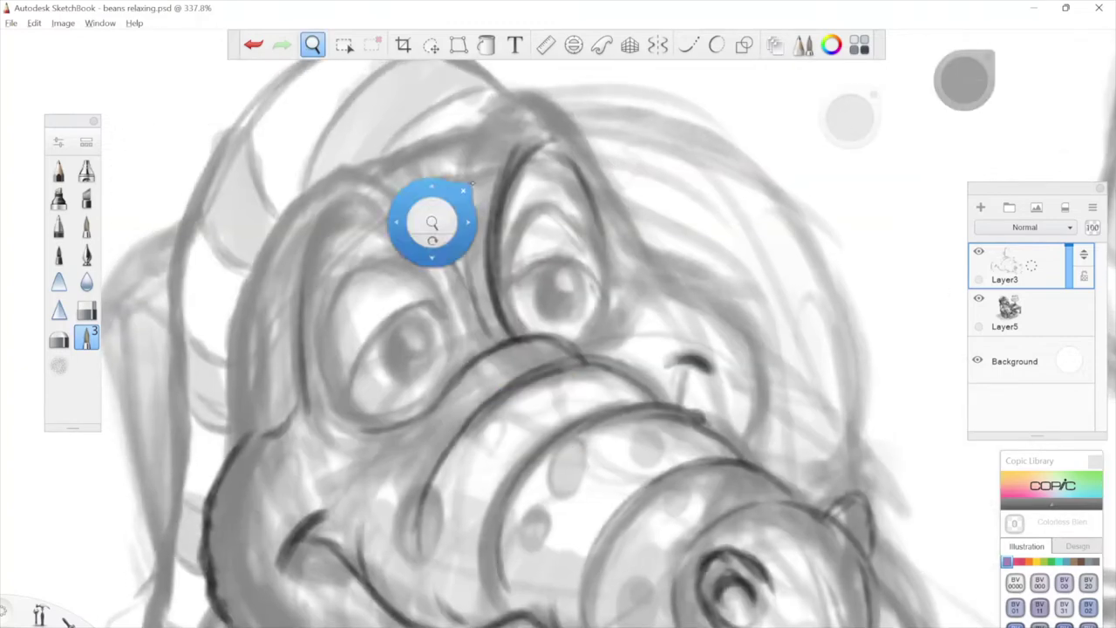
{"action": "left_click_drag", "start_coordinate": [431, 241], "coordinate": [469, 250]}
{"action": "mouse_move", "coordinate": [286, 405]}
{"action": "left_mouse_down"}
{"action": "mouse_move", "coordinate": [330, 318]}
{"action": "mouse_move", "coordinate": [272, 442]}
{"action": "mouse_move", "coordinate": [315, 337]}
{"action": "left_mouse_up"}
{"action": "left_click_drag", "start_coordinate": [427, 230], "coordinate": [485, 196]}
{"action": "key", "text": "space"}
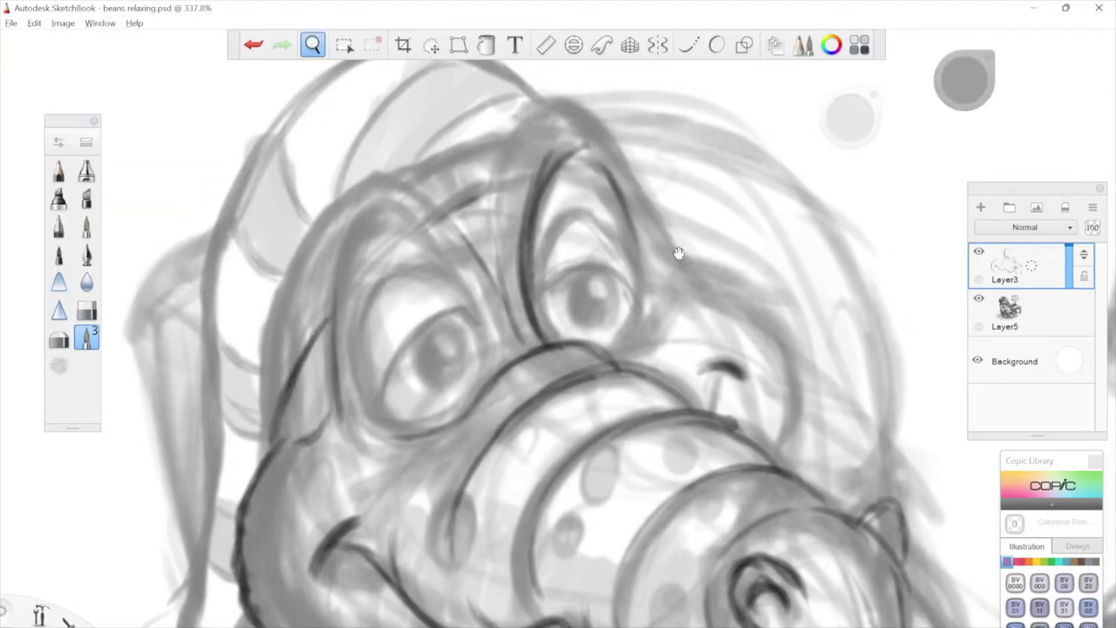
{"action": "left_click_drag", "start_coordinate": [678, 249], "coordinate": [668, 253]}
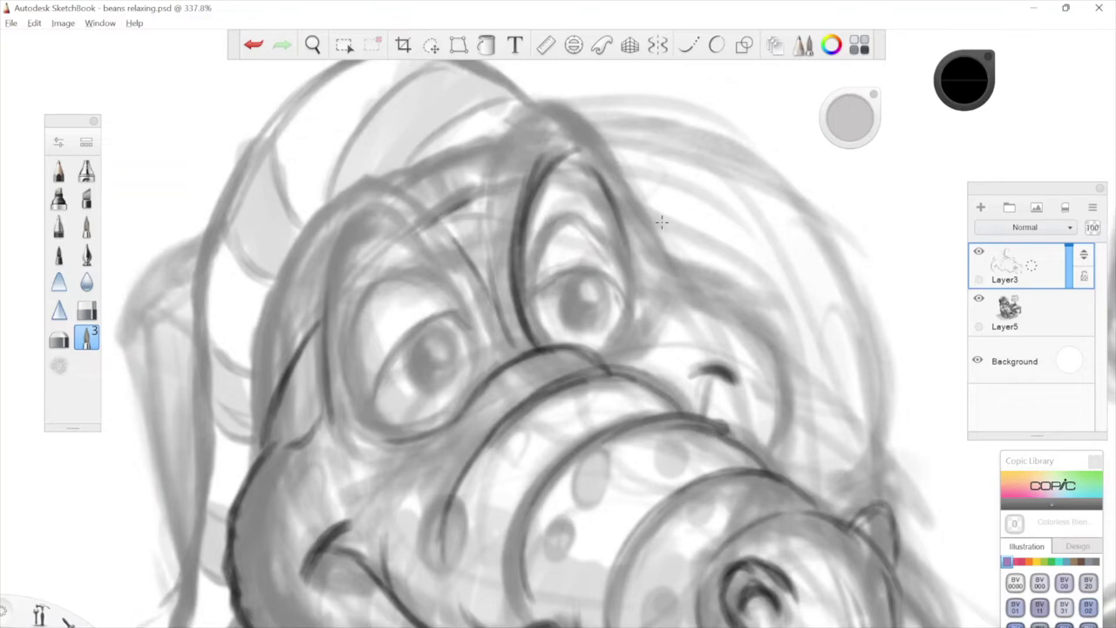
Trace the wavy inner edge of the far eye ridge and the near eye ridge over its top and down its outer side.
{"action": "key", "text": "space"}
{"action": "mouse_move", "coordinate": [458, 133]}
{"action": "left_mouse_down"}
{"action": "mouse_move", "coordinate": [623, 142]}
{"action": "mouse_move", "coordinate": [600, 212]}
{"action": "left_mouse_up"}
{"action": "mouse_move", "coordinate": [501, 190]}
{"action": "left_mouse_down"}
{"action": "mouse_move", "coordinate": [476, 210]}
{"action": "mouse_move", "coordinate": [471, 272]}
{"action": "left_mouse_up"}
{"action": "mouse_move", "coordinate": [400, 263]}
{"action": "left_mouse_down"}
{"action": "mouse_move", "coordinate": [429, 285]}
{"action": "mouse_move", "coordinate": [384, 250]}
{"action": "left_mouse_up"}
{"action": "mouse_move", "coordinate": [361, 251]}
{"action": "left_mouse_down"}
{"action": "mouse_move", "coordinate": [379, 264]}
{"action": "mouse_move", "coordinate": [337, 266]}
{"action": "mouse_move", "coordinate": [307, 342]}
{"action": "mouse_move", "coordinate": [314, 487]}
{"action": "left_mouse_up"}
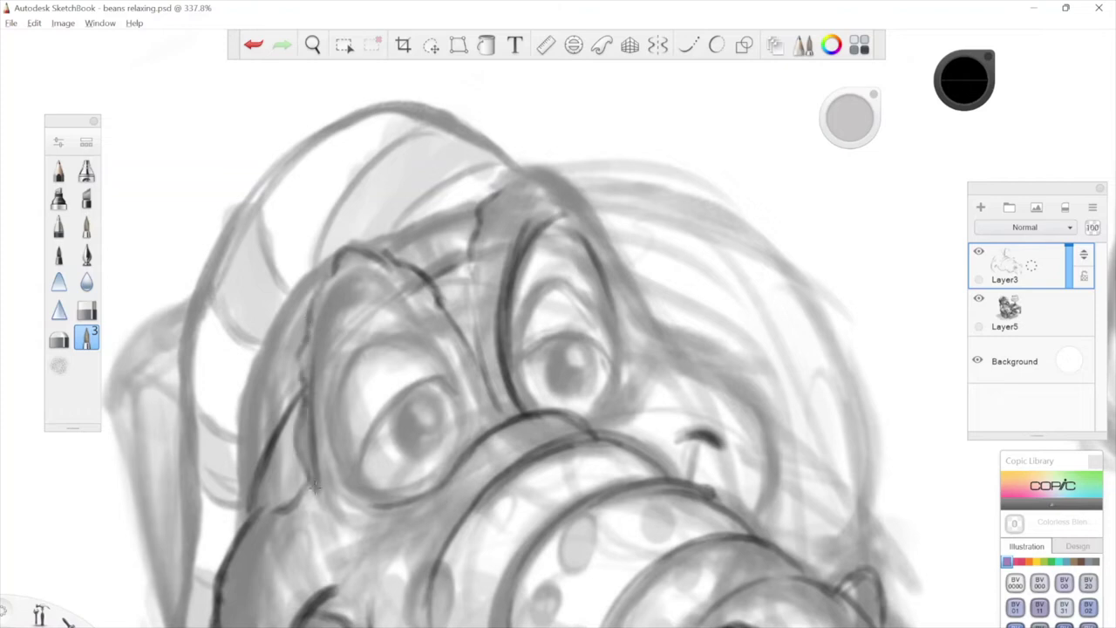
Darken the outer and lower rim of the near eye socket.
{"action": "left_click_drag", "start_coordinate": [333, 349], "coordinate": [344, 480]}
{"action": "left_click_drag", "start_coordinate": [327, 416], "coordinate": [360, 499]}
{"action": "mouse_move", "coordinate": [334, 456]}
{"action": "left_mouse_down"}
{"action": "mouse_move", "coordinate": [335, 328]}
{"action": "mouse_move", "coordinate": [363, 301]}
{"action": "mouse_move", "coordinate": [444, 374]}
{"action": "left_mouse_up"}
Trace the arched upper eyelid inside the far eye socket.
{"action": "key", "text": "space"}
{"action": "mouse_move", "coordinate": [789, 296]}
{"action": "left_mouse_down"}
{"action": "mouse_move", "coordinate": [687, 314]}
{"action": "mouse_move", "coordinate": [616, 255]}
{"action": "left_mouse_up"}
{"action": "left_click_drag", "start_coordinate": [361, 262], "coordinate": [350, 295]}
{"action": "mouse_move", "coordinate": [370, 232]}
{"action": "left_mouse_down"}
{"action": "mouse_move", "coordinate": [345, 291]}
{"action": "mouse_move", "coordinate": [359, 249]}
{"action": "mouse_move", "coordinate": [429, 277]}
{"action": "mouse_move", "coordinate": [444, 305]}
{"action": "left_mouse_up"}
Switch to the Pencil brush and try two strokes over the sketch, undoing each one.
{"action": "key", "text": "space"}
{"action": "left_click_drag", "start_coordinate": [481, 223], "coordinate": [567, 199]}
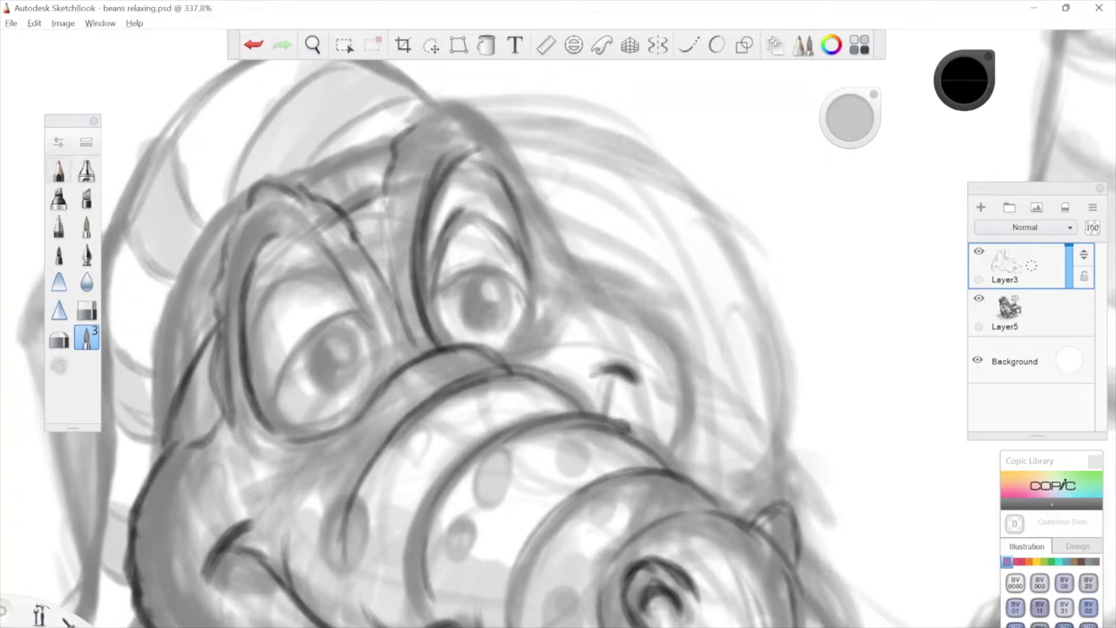
{"action": "key", "text": "3"}
{"action": "mouse_move", "coordinate": [360, 246]}
{"action": "left_mouse_down"}
{"action": "mouse_move", "coordinate": [363, 305]}
{"action": "mouse_move", "coordinate": [538, 563]}
{"action": "left_mouse_up"}
{"action": "key", "text": "ctrl+z"}
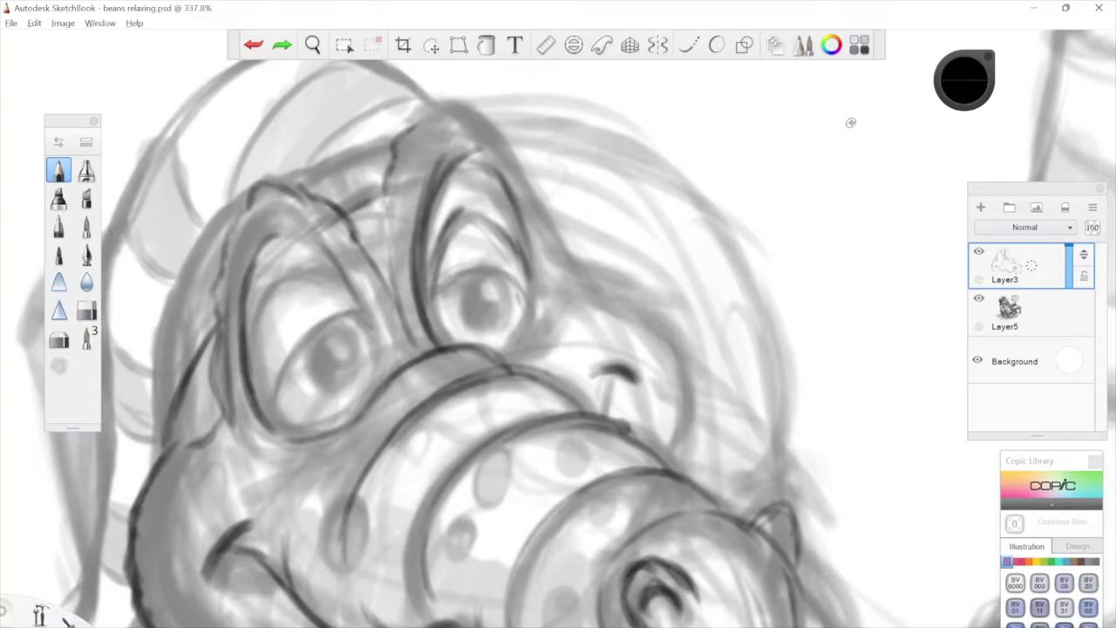
{"action": "mouse_move", "coordinate": [790, 194]}
{"action": "left_mouse_down"}
{"action": "mouse_move", "coordinate": [816, 150]}
{"action": "mouse_move", "coordinate": [738, 332]}
{"action": "mouse_move", "coordinate": [741, 504]}
{"action": "left_mouse_up"}
{"action": "key", "text": "ctrl+z"}
Trace the far eye ridge's inner edge and the crease between the eyes with the Pencil.
{"action": "key", "text": "space"}
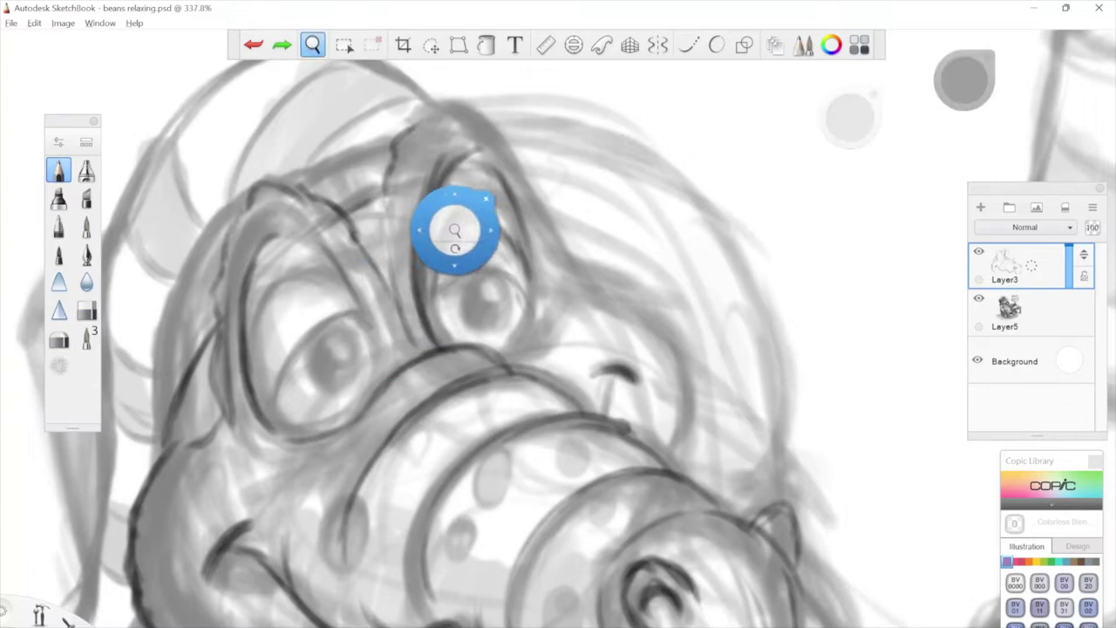
{"action": "left_click_drag", "start_coordinate": [444, 232], "coordinate": [429, 266]}
{"action": "left_click_drag", "start_coordinate": [378, 199], "coordinate": [373, 262]}
{"action": "left_click_drag", "start_coordinate": [377, 301], "coordinate": [384, 338]}
{"action": "left_click_drag", "start_coordinate": [384, 338], "coordinate": [370, 309]}
{"action": "left_click_drag", "start_coordinate": [330, 262], "coordinate": [369, 314]}
Trace the bumpy top of the far eye ridge and its outer side down toward the far cheek.
{"action": "key", "text": "space"}
{"action": "left_click_drag", "start_coordinate": [530, 195], "coordinate": [469, 258]}
{"action": "left_click_drag", "start_coordinate": [311, 275], "coordinate": [342, 225]}
{"action": "left_click_drag", "start_coordinate": [403, 207], "coordinate": [479, 336]}
{"action": "left_click_drag", "start_coordinate": [611, 342], "coordinate": [498, 241]}
{"action": "left_click_drag", "start_coordinate": [367, 209], "coordinate": [404, 286]}
Trace the upper rim of the near eye socket and the upper outer side of the near eye ridge.
{"action": "key", "text": "space"}
{"action": "left_click_drag", "start_coordinate": [470, 180], "coordinate": [715, 156]}
{"action": "key", "text": "space"}
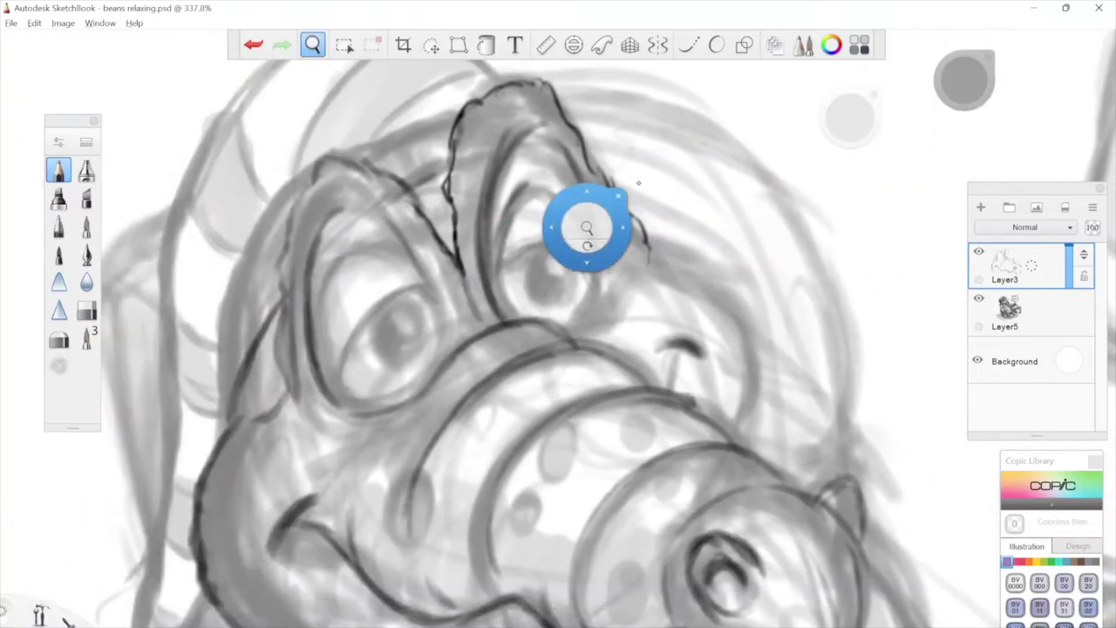
{"action": "left_click_drag", "start_coordinate": [606, 207], "coordinate": [596, 250]}
{"action": "mouse_move", "coordinate": [392, 278]}
{"action": "left_mouse_down"}
{"action": "mouse_move", "coordinate": [335, 254]}
{"action": "mouse_move", "coordinate": [309, 264]}
{"action": "left_mouse_up"}
{"action": "mouse_move", "coordinate": [304, 216]}
{"action": "left_mouse_down"}
{"action": "mouse_move", "coordinate": [278, 269]}
{"action": "mouse_move", "coordinate": [273, 328]}
{"action": "left_mouse_up"}
Turn on Steady Stroke and trace the outer outline of the curved banded horn behind the head, redoing the first attempt.
{"action": "key", "text": "space"}
{"action": "mouse_move", "coordinate": [414, 198]}
{"action": "left_mouse_down"}
{"action": "mouse_move", "coordinate": [491, 195]}
{"action": "mouse_move", "coordinate": [525, 216]}
{"action": "mouse_move", "coordinate": [493, 275]}
{"action": "left_mouse_up"}
{"action": "key", "text": "space"}
{"action": "mouse_move", "coordinate": [550, 208]}
{"action": "left_mouse_down"}
{"action": "mouse_move", "coordinate": [477, 158]}
{"action": "mouse_move", "coordinate": [305, 185]}
{"action": "mouse_move", "coordinate": [673, 162]}
{"action": "left_mouse_up"}
{"action": "key", "text": "space"}
{"action": "left_click", "coordinate": [688, 45]}
{"action": "mouse_move", "coordinate": [470, 114]}
{"action": "left_mouse_down"}
{"action": "mouse_move", "coordinate": [429, 136]}
{"action": "mouse_move", "coordinate": [355, 207]}
{"action": "mouse_move", "coordinate": [299, 325]}
{"action": "left_mouse_up"}
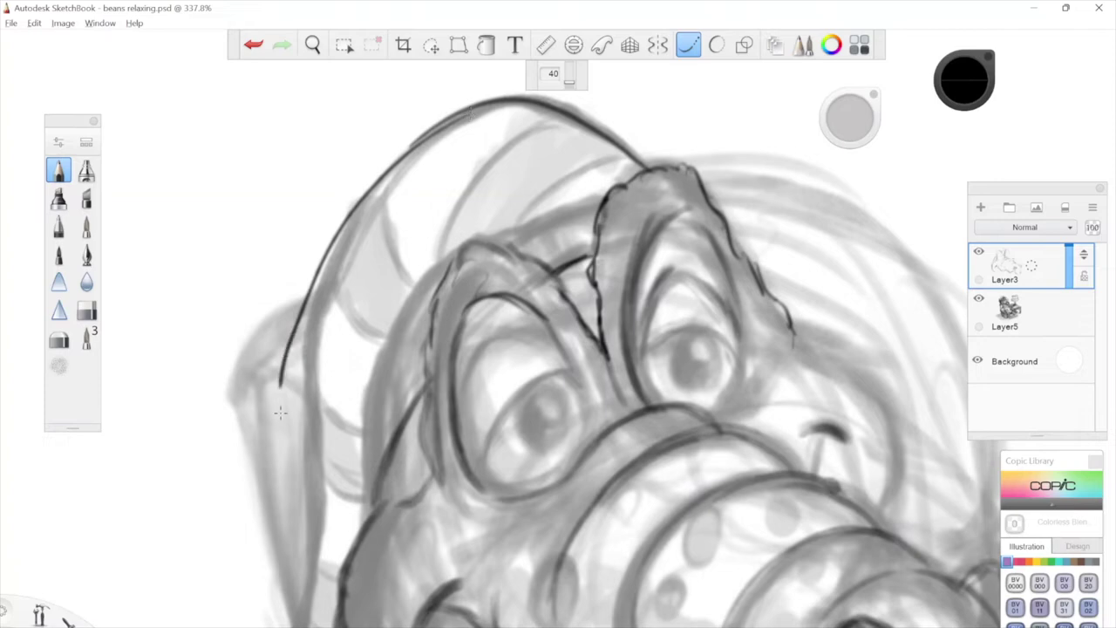
{"action": "key", "text": "ctrl+z"}
{"action": "mouse_move", "coordinate": [456, 112]}
{"action": "left_mouse_down"}
{"action": "mouse_move", "coordinate": [364, 201]}
{"action": "mouse_move", "coordinate": [309, 326]}
{"action": "mouse_move", "coordinate": [317, 553]}
{"action": "left_mouse_up"}
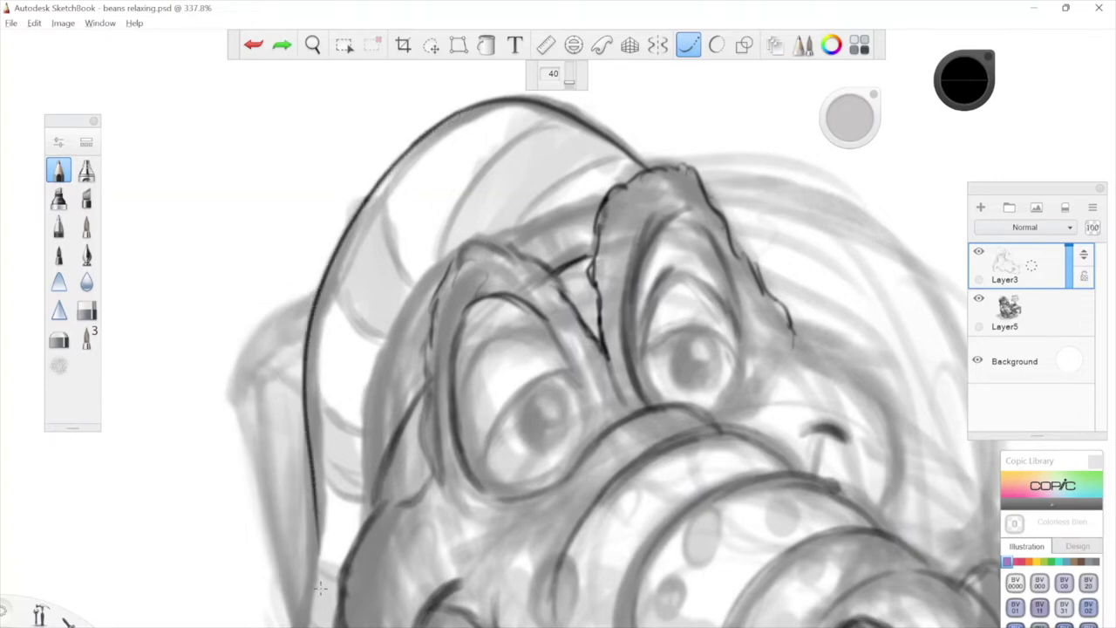
Continue the banded horn's outline down past the jaw to its pointed tip, undoing a stray stroke.
{"action": "key", "text": "space"}
{"action": "left_click_drag", "start_coordinate": [362, 437], "coordinate": [366, 250]}
{"action": "key", "text": "ctrl+z"}
{"action": "mouse_move", "coordinate": [321, 349]}
{"action": "left_mouse_down"}
{"action": "mouse_move", "coordinate": [291, 560]}
{"action": "mouse_move", "coordinate": [305, 624]}
{"action": "mouse_move", "coordinate": [330, 595]}
{"action": "mouse_move", "coordinate": [354, 517]}
{"action": "left_mouse_up"}
Turn off Steady Stroke and trace the curved bands across the upper part of the horn.
{"action": "key", "text": "space"}
{"action": "mouse_move", "coordinate": [538, 212]}
{"action": "left_mouse_down"}
{"action": "mouse_move", "coordinate": [432, 350]}
{"action": "mouse_move", "coordinate": [471, 338]}
{"action": "left_mouse_up"}
{"action": "key", "text": "space"}
{"action": "left_click_drag", "start_coordinate": [486, 244], "coordinate": [421, 340]}
{"action": "left_click", "coordinate": [679, 51]}
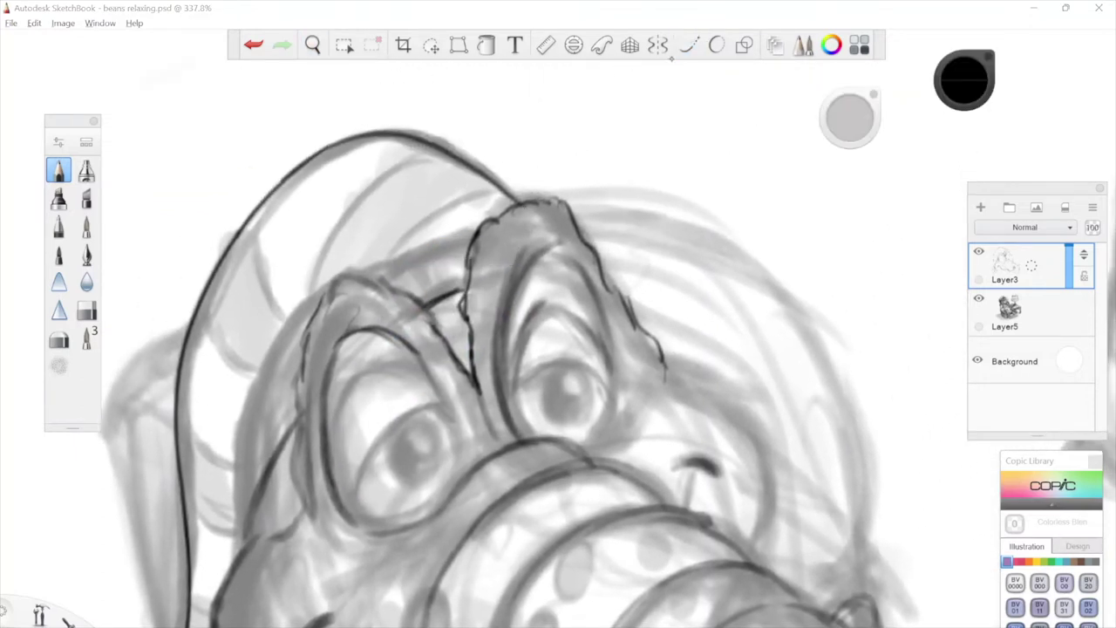
{"action": "left_click_drag", "start_coordinate": [504, 193], "coordinate": [395, 256]}
{"action": "left_click_drag", "start_coordinate": [460, 201], "coordinate": [380, 285]}
{"action": "mouse_move", "coordinate": [466, 161]}
{"action": "left_mouse_down"}
{"action": "mouse_move", "coordinate": [367, 197]}
{"action": "mouse_move", "coordinate": [309, 287]}
{"action": "left_mouse_up"}
{"action": "left_click_drag", "start_coordinate": [297, 165], "coordinate": [262, 289]}
{"action": "left_click_drag", "start_coordinate": [267, 202], "coordinate": [270, 337]}
Draw short hair-like strokes at the side of the head beside the near eye.
{"action": "key", "text": "space"}
{"action": "left_click_drag", "start_coordinate": [453, 306], "coordinate": [463, 206]}
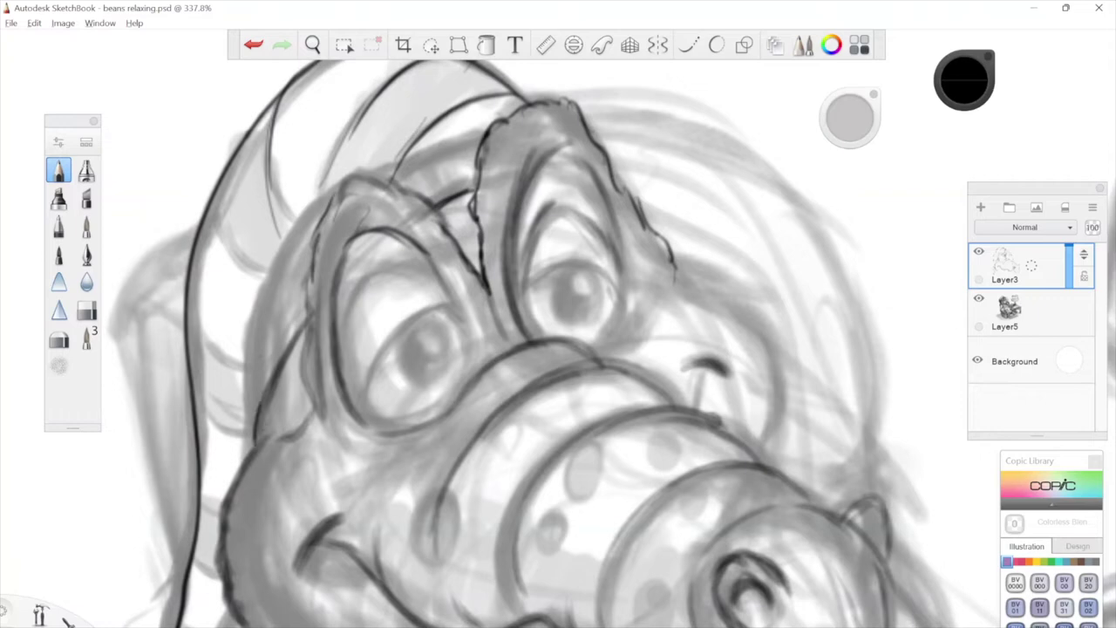
{"action": "left_click_drag", "start_coordinate": [260, 379], "coordinate": [250, 436]}
{"action": "mouse_move", "coordinate": [258, 360]}
{"action": "left_mouse_down"}
{"action": "mouse_move", "coordinate": [246, 406]}
{"action": "mouse_move", "coordinate": [260, 403]}
{"action": "left_mouse_up"}
{"action": "mouse_move", "coordinate": [275, 316]}
{"action": "left_mouse_down"}
{"action": "mouse_move", "coordinate": [265, 389]}
{"action": "mouse_move", "coordinate": [274, 371]}
{"action": "left_mouse_up"}
{"action": "mouse_move", "coordinate": [309, 315]}
{"action": "left_mouse_down"}
{"action": "mouse_move", "coordinate": [283, 361]}
{"action": "mouse_move", "coordinate": [253, 259]}
{"action": "left_mouse_up"}
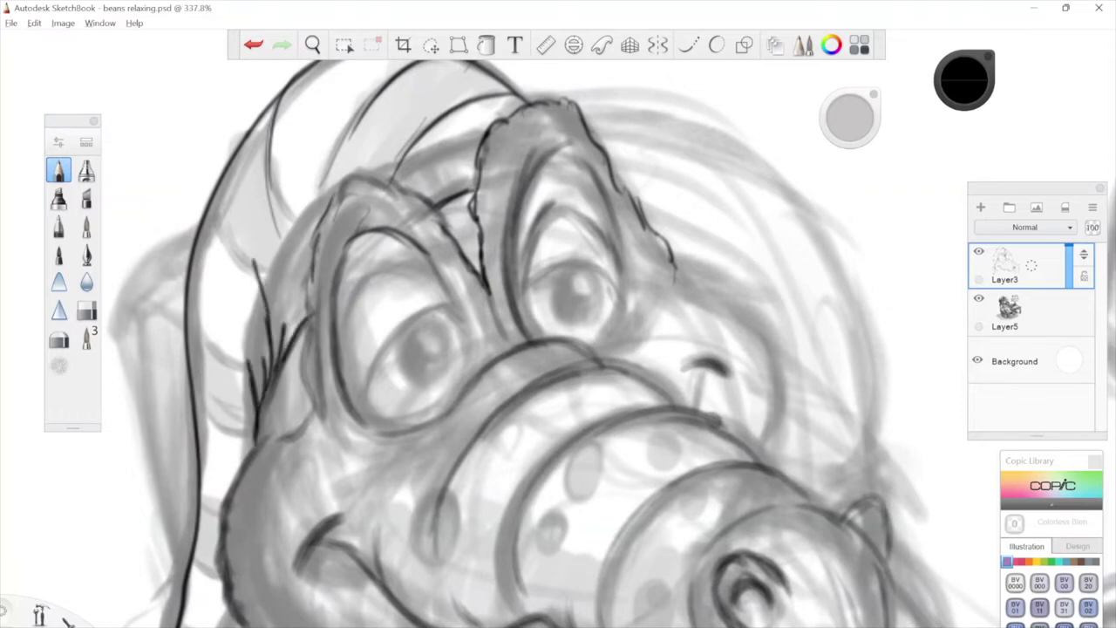
Trace the band across the middle of the horn where it meets the side of the head.
{"action": "key", "text": "space"}
{"action": "left_click_drag", "start_coordinate": [302, 189], "coordinate": [293, 245]}
{"action": "left_click_drag", "start_coordinate": [207, 253], "coordinate": [260, 354]}
{"action": "left_click_drag", "start_coordinate": [216, 291], "coordinate": [281, 363]}
{"action": "left_click_drag", "start_coordinate": [240, 323], "coordinate": [268, 347]}
{"action": "left_click_drag", "start_coordinate": [263, 199], "coordinate": [286, 300]}
Trace the lower bands of the horn beside the cheek.
{"action": "key", "text": "space"}
{"action": "left_click_drag", "start_coordinate": [367, 273], "coordinate": [357, 173]}
{"action": "left_click_drag", "start_coordinate": [180, 278], "coordinate": [233, 323]}
{"action": "mouse_move", "coordinate": [183, 349]}
{"action": "left_mouse_down"}
{"action": "mouse_move", "coordinate": [234, 387]}
{"action": "mouse_move", "coordinate": [213, 425]}
{"action": "left_mouse_up"}
Trace the wavy outer edge of the near eye ridge from its top down to the cheek.
{"action": "key", "text": "space"}
{"action": "left_click_drag", "start_coordinate": [439, 131], "coordinate": [457, 307]}
{"action": "left_click_drag", "start_coordinate": [396, 451], "coordinate": [422, 346]}
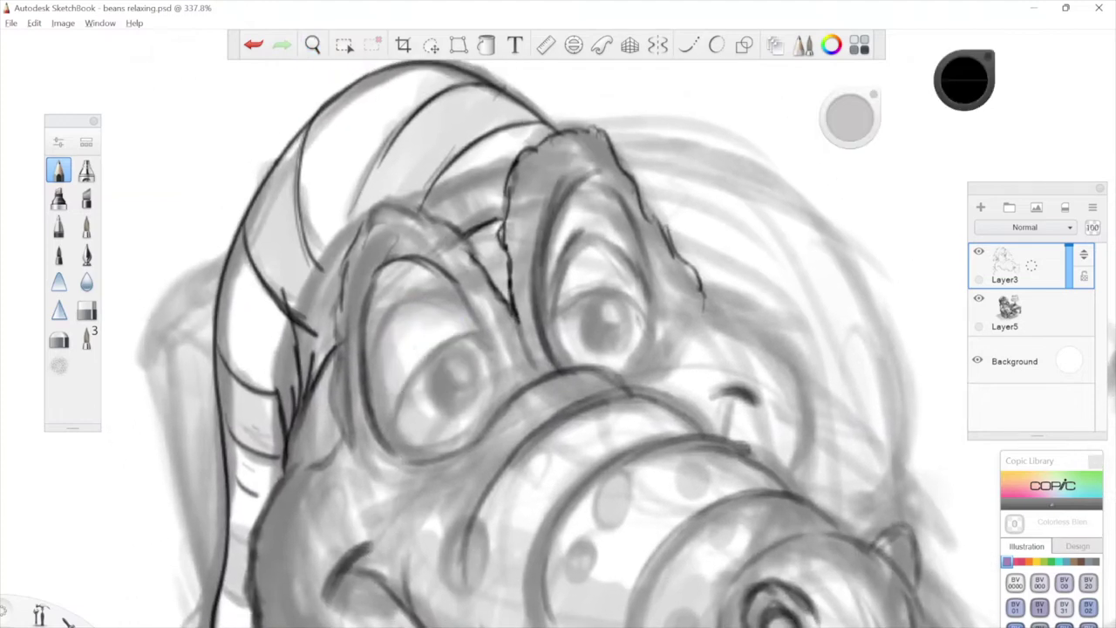
{"action": "key", "text": "space"}
{"action": "mouse_move", "coordinate": [626, 74]}
{"action": "left_mouse_down"}
{"action": "mouse_move", "coordinate": [623, 140]}
{"action": "mouse_move", "coordinate": [640, 135]}
{"action": "left_mouse_up"}
{"action": "left_click_drag", "start_coordinate": [432, 181], "coordinate": [374, 279]}
{"action": "mouse_move", "coordinate": [398, 219]}
{"action": "left_mouse_down"}
{"action": "mouse_move", "coordinate": [370, 289]}
{"action": "mouse_move", "coordinate": [348, 417]}
{"action": "left_mouse_up"}
{"action": "key", "text": "space"}
{"action": "left_click_drag", "start_coordinate": [438, 389], "coordinate": [457, 214]}
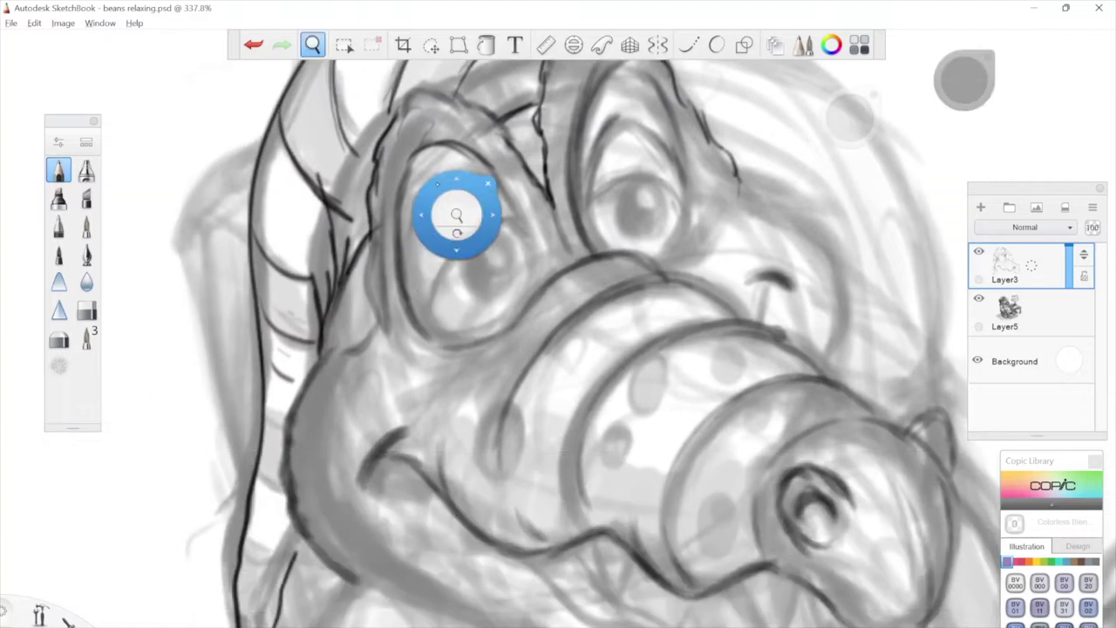
{"action": "left_click_drag", "start_coordinate": [372, 191], "coordinate": [364, 354]}
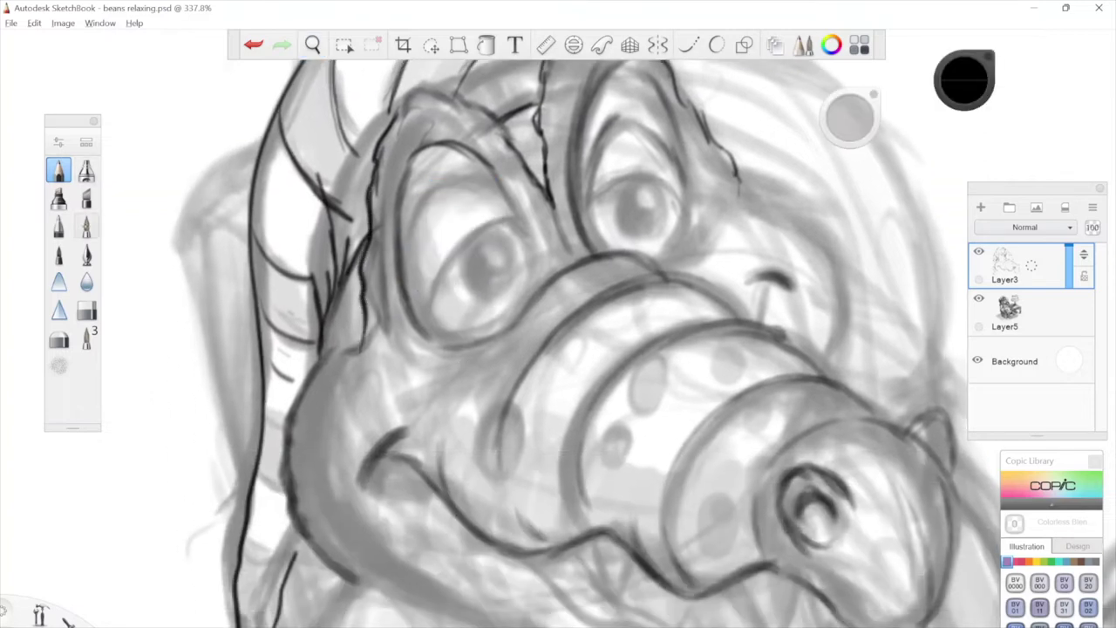
Switch to PaintBrush 3 and try two strokes behind the horn, undoing both.
{"action": "left_click", "coordinate": [86, 227]}
{"action": "left_click", "coordinate": [86, 338]}
{"action": "left_click_drag", "start_coordinate": [179, 225], "coordinate": [228, 325]}
{"action": "key", "text": "ctrl+z"}
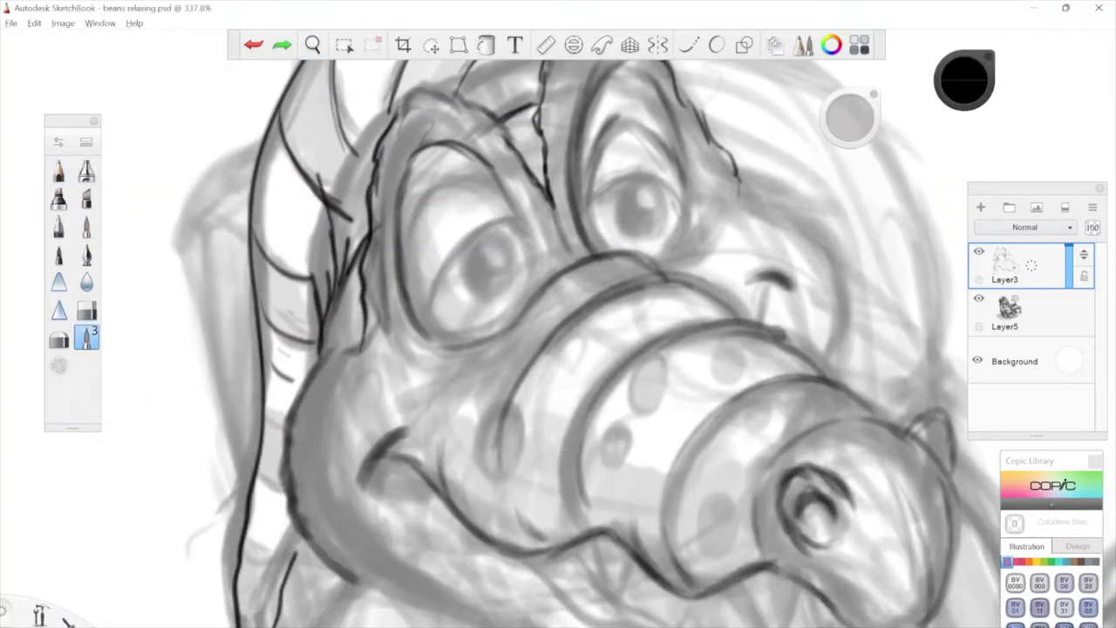
{"action": "mouse_move", "coordinate": [182, 247]}
{"action": "left_mouse_down"}
{"action": "mouse_move", "coordinate": [197, 602]}
{"action": "mouse_move", "coordinate": [214, 624]}
{"action": "left_mouse_up"}
{"action": "key", "text": "ctrl+z"}
Reset PaintBrush 3 to its default settings and move the brush properties window aside.
{"action": "double_click", "coordinate": [86, 338]}
{"action": "left_click", "coordinate": [252, 516]}
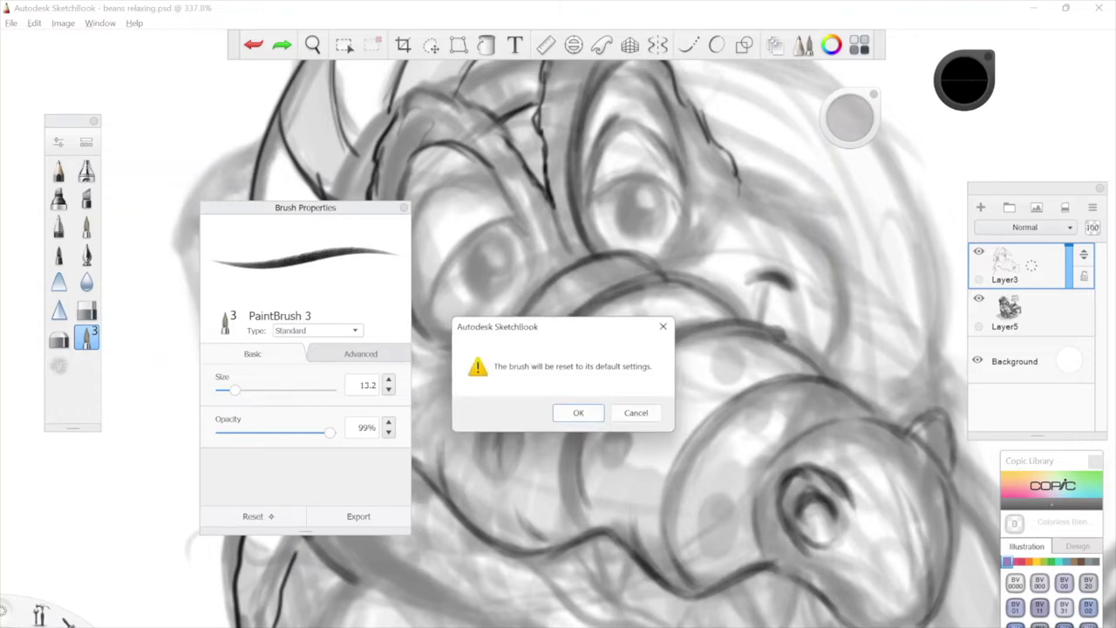
{"action": "left_click", "coordinate": [578, 413]}
{"action": "mouse_move", "coordinate": [323, 211]}
{"action": "left_mouse_down"}
{"action": "mouse_move", "coordinate": [260, 257]}
{"action": "mouse_move", "coordinate": [168, 353]}
{"action": "left_mouse_up"}
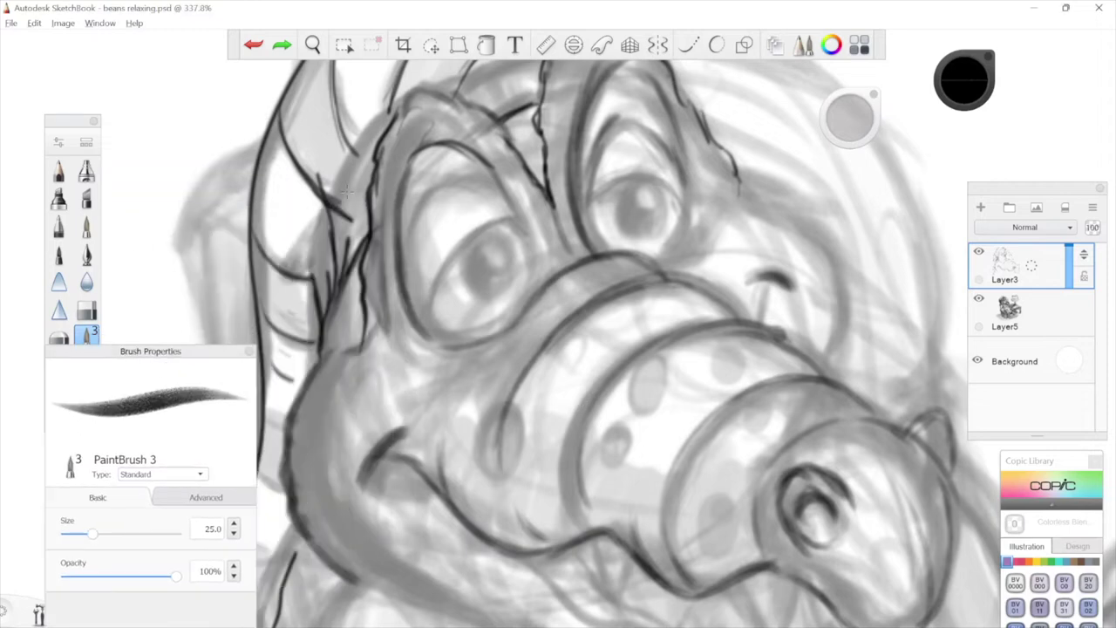
{"action": "left_click_drag", "start_coordinate": [208, 354], "coordinate": [356, 236]}
Reduce PaintBrush 3's size to 6.5 and try a stroke, undoing it.
{"action": "left_click_drag", "start_coordinate": [861, 114], "coordinate": [860, 123]}
{"action": "left_click_drag", "start_coordinate": [477, 295], "coordinate": [488, 405]}
{"action": "key", "text": "ctrl+z"}
Raise PaintBrush 3's Flow with Heavy Pressure to 71% and try a stroke, undoing it.
{"action": "left_click", "coordinate": [359, 380]}
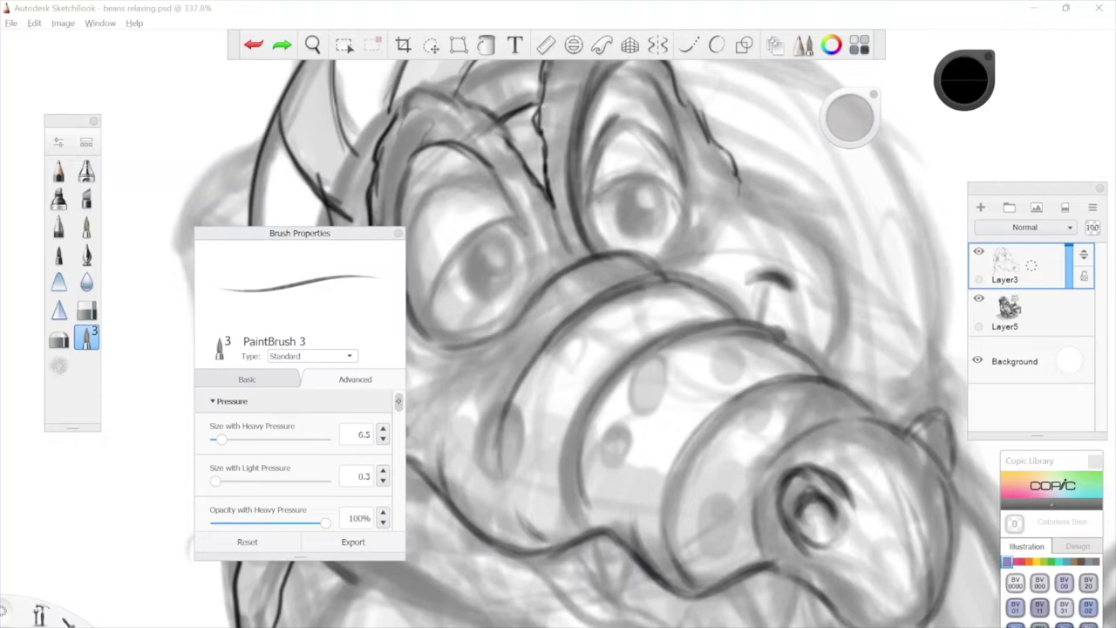
{"action": "scroll", "coordinate": [300, 460], "scroll_direction": "down", "scroll_amount": 5}
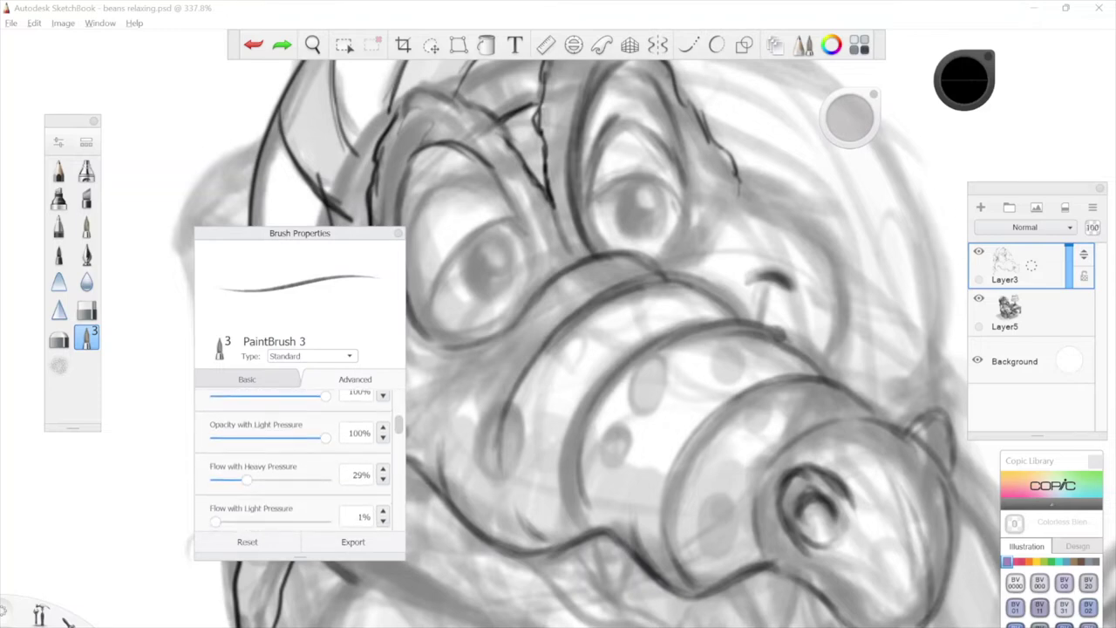
{"action": "left_click_drag", "start_coordinate": [251, 477], "coordinate": [294, 477]}
{"action": "mouse_move", "coordinate": [474, 242]}
{"action": "left_mouse_down"}
{"action": "mouse_move", "coordinate": [482, 335]}
{"action": "mouse_move", "coordinate": [511, 412]}
{"action": "left_mouse_up"}
{"action": "key", "text": "ctrl+z"}
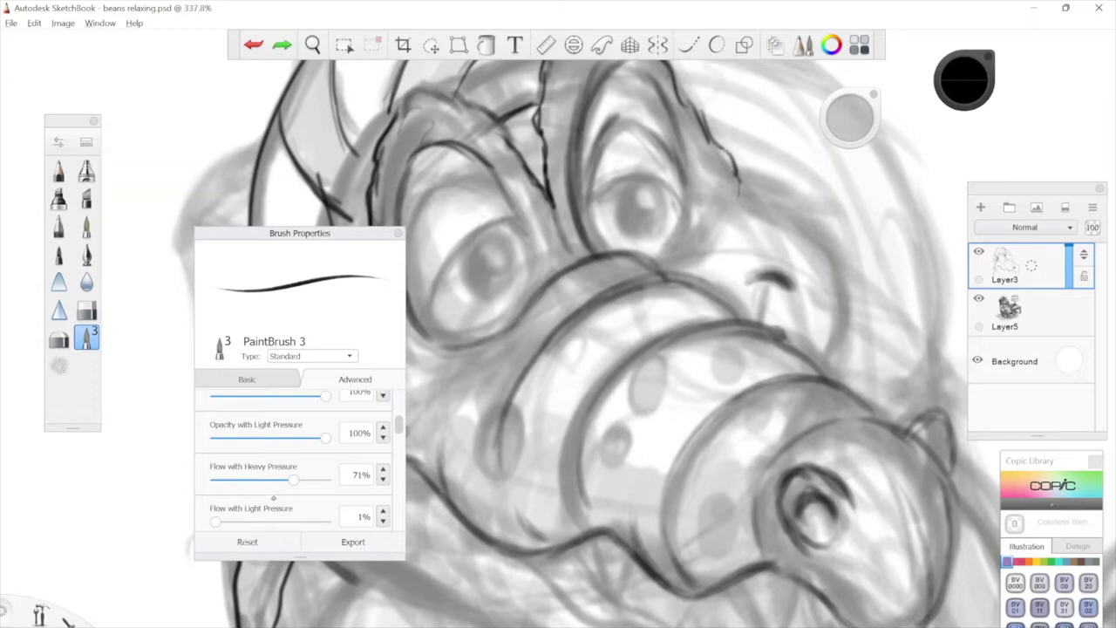
Raise PaintBrush 3's heavy-pressure and light-pressure flow slightly, close its properties and try a stroke, undoing it.
{"action": "left_click_drag", "start_coordinate": [302, 477], "coordinate": [304, 477]}
{"action": "left_click_drag", "start_coordinate": [216, 520], "coordinate": [228, 517]}
{"action": "left_click", "coordinate": [399, 233]}
{"action": "mouse_move", "coordinate": [447, 254]}
{"action": "left_mouse_down"}
{"action": "mouse_move", "coordinate": [428, 291]}
{"action": "mouse_move", "coordinate": [415, 573]}
{"action": "left_mouse_up"}
{"action": "key", "text": "ctrl+z"}
Trace the outline of the near cheek in thick black and continue it down under the jaw.
{"action": "key", "text": "space"}
{"action": "mouse_move", "coordinate": [644, 234]}
{"action": "left_mouse_down"}
{"action": "mouse_move", "coordinate": [593, 253]}
{"action": "mouse_move", "coordinate": [647, 182]}
{"action": "left_mouse_up"}
{"action": "mouse_move", "coordinate": [364, 261]}
{"action": "left_mouse_down"}
{"action": "mouse_move", "coordinate": [291, 377]}
{"action": "mouse_move", "coordinate": [290, 451]}
{"action": "left_mouse_up"}
{"action": "key", "text": "space"}
{"action": "left_click_drag", "start_coordinate": [464, 436], "coordinate": [389, 263]}
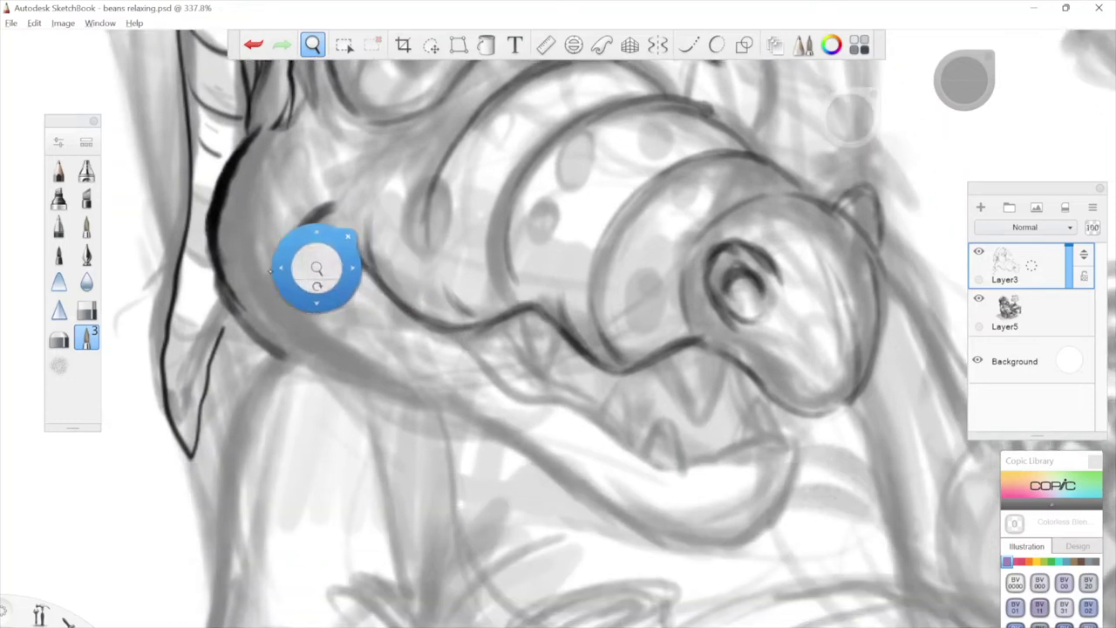
{"action": "mouse_move", "coordinate": [219, 271]}
{"action": "left_mouse_down"}
{"action": "mouse_move", "coordinate": [260, 351]}
{"action": "mouse_move", "coordinate": [298, 370]}
{"action": "left_mouse_up"}
Darken the near corner of the mouth with a thick tapered stroke.
{"action": "key", "text": "space"}
{"action": "mouse_move", "coordinate": [490, 103]}
{"action": "left_mouse_down"}
{"action": "mouse_move", "coordinate": [466, 207]}
{"action": "mouse_move", "coordinate": [483, 269]}
{"action": "left_mouse_up"}
{"action": "left_click_drag", "start_coordinate": [324, 378], "coordinate": [275, 443]}
Add small scale bumps along the near eye ridge and round spots on the near cheek.
{"action": "key", "text": "space"}
{"action": "left_click_drag", "start_coordinate": [547, 237], "coordinate": [614, 220]}
{"action": "key", "text": "space"}
{"action": "left_click_drag", "start_coordinate": [620, 110], "coordinate": [503, 256]}
{"action": "left_click_drag", "start_coordinate": [293, 221], "coordinate": [265, 293]}
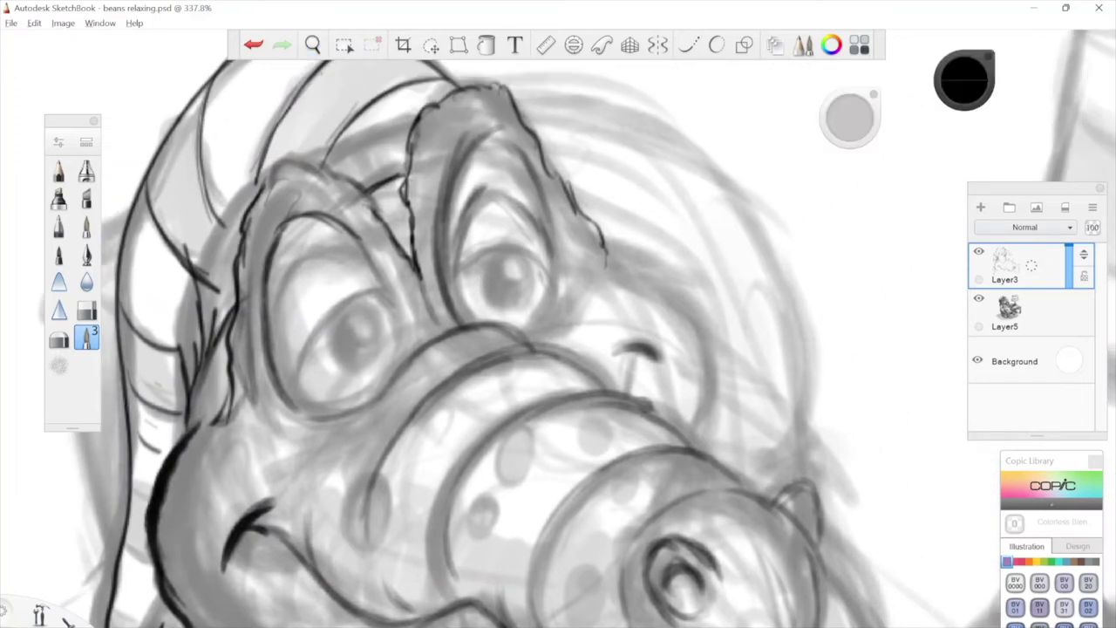
{"action": "left_click_drag", "start_coordinate": [258, 394], "coordinate": [239, 428]}
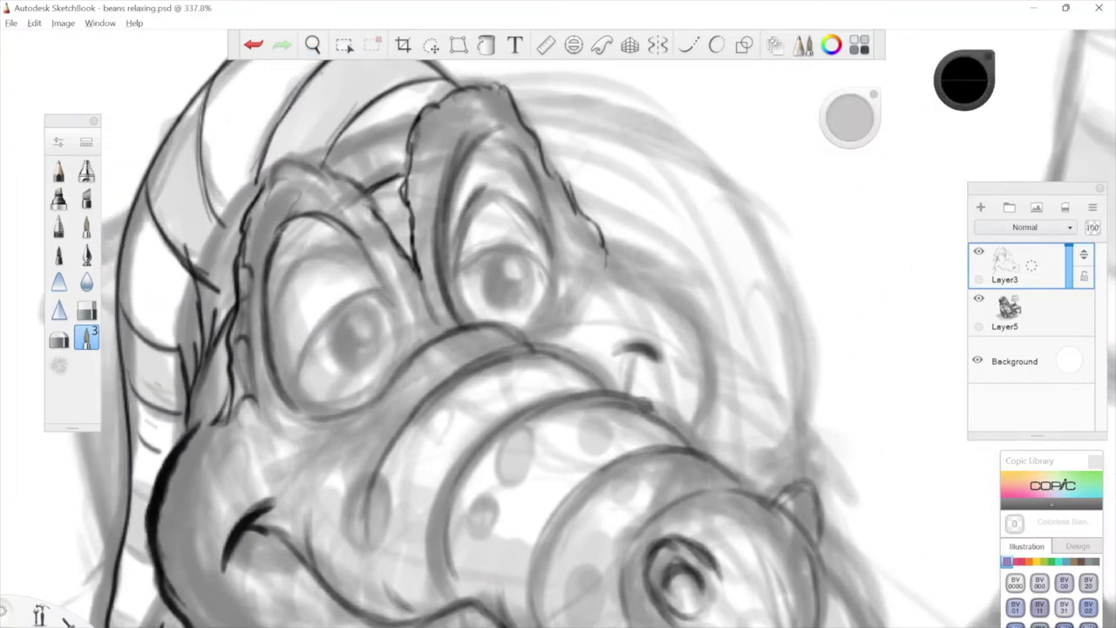
{"action": "left_click_drag", "start_coordinate": [411, 396], "coordinate": [511, 256]}
{"action": "mouse_move", "coordinate": [314, 311]}
{"action": "left_mouse_down"}
{"action": "mouse_move", "coordinate": [280, 361]}
{"action": "mouse_move", "coordinate": [295, 384]}
{"action": "left_mouse_up"}
Trace the bumpy outline of the far cheek from the far eye ridge down to the snout.
{"action": "key", "text": "space"}
{"action": "mouse_move", "coordinate": [739, 182]}
{"action": "left_mouse_down"}
{"action": "mouse_move", "coordinate": [570, 359]}
{"action": "mouse_move", "coordinate": [539, 365]}
{"action": "left_mouse_up"}
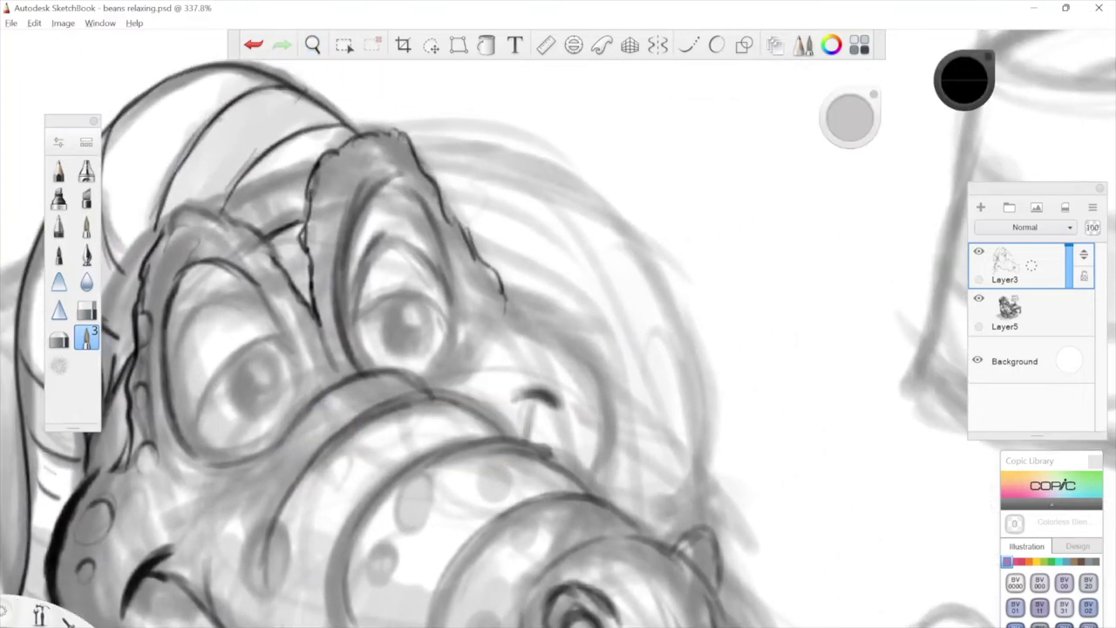
{"action": "key", "text": "space"}
{"action": "left_click_drag", "start_coordinate": [442, 336], "coordinate": [465, 309]}
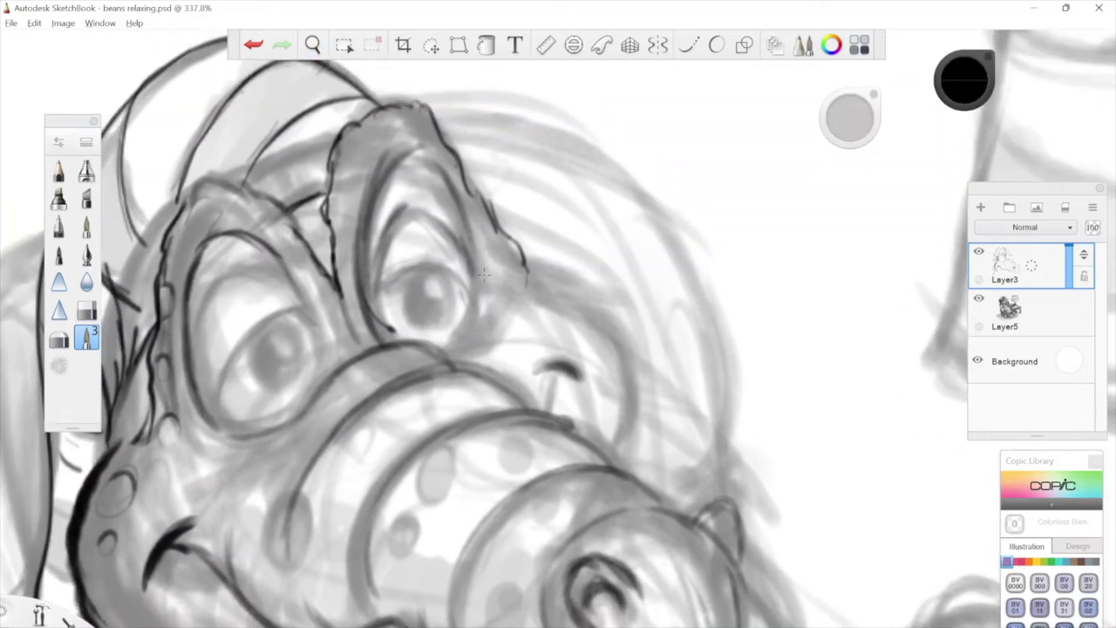
{"action": "mouse_move", "coordinate": [598, 294]}
{"action": "left_mouse_down"}
{"action": "mouse_move", "coordinate": [548, 299]}
{"action": "mouse_move", "coordinate": [524, 322]}
{"action": "mouse_move", "coordinate": [397, 340]}
{"action": "left_mouse_up"}
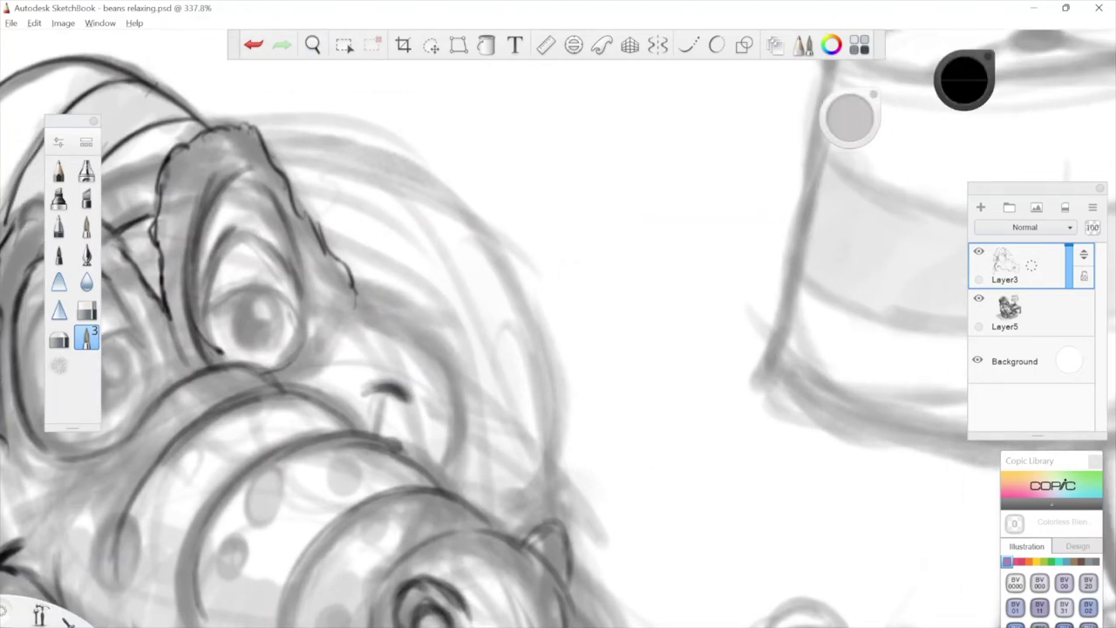
{"action": "mouse_move", "coordinate": [341, 266]}
{"action": "left_mouse_down"}
{"action": "mouse_move", "coordinate": [436, 337]}
{"action": "mouse_move", "coordinate": [465, 436]}
{"action": "left_mouse_up"}
{"action": "key", "text": "space"}
{"action": "mouse_move", "coordinate": [507, 343]}
{"action": "left_mouse_down"}
{"action": "mouse_move", "coordinate": [685, 201]}
{"action": "mouse_move", "coordinate": [560, 269]}
{"action": "left_mouse_up"}
{"action": "left_click_drag", "start_coordinate": [518, 322], "coordinate": [502, 414]}
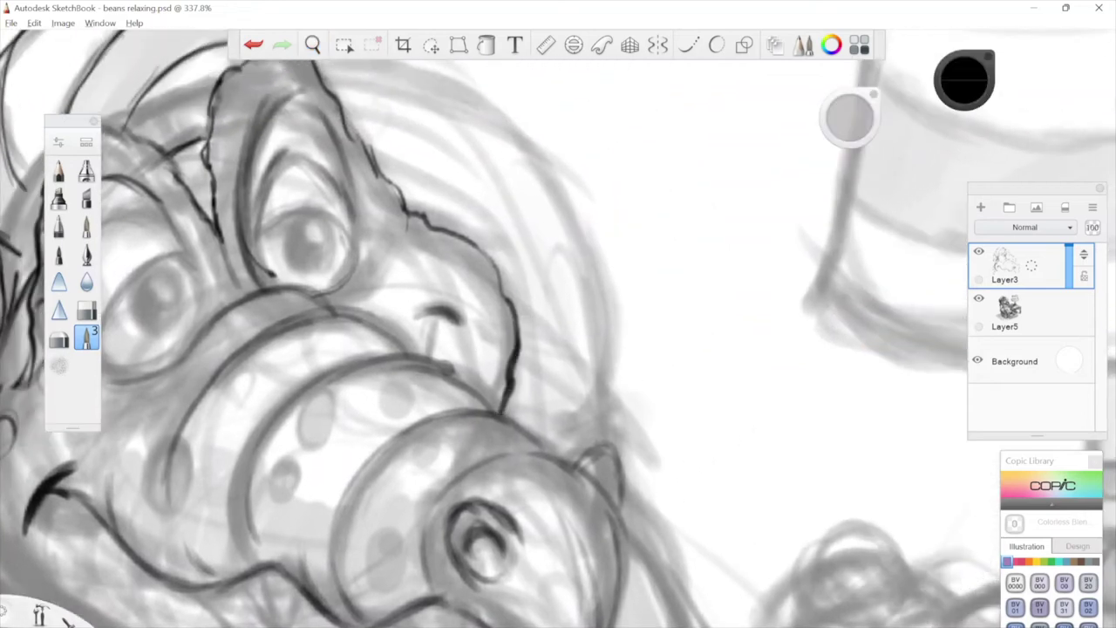
Trace the small arc and short line on the far cheek and the snout's upper edge beside them.
{"action": "key", "text": "space"}
{"action": "left_click_drag", "start_coordinate": [508, 313], "coordinate": [531, 325]}
{"action": "mouse_move", "coordinate": [436, 321]}
{"action": "left_mouse_down"}
{"action": "mouse_move", "coordinate": [477, 323]}
{"action": "mouse_move", "coordinate": [451, 354]}
{"action": "left_mouse_up"}
{"action": "key", "text": "space"}
{"action": "left_click_drag", "start_coordinate": [429, 394], "coordinate": [470, 380]}
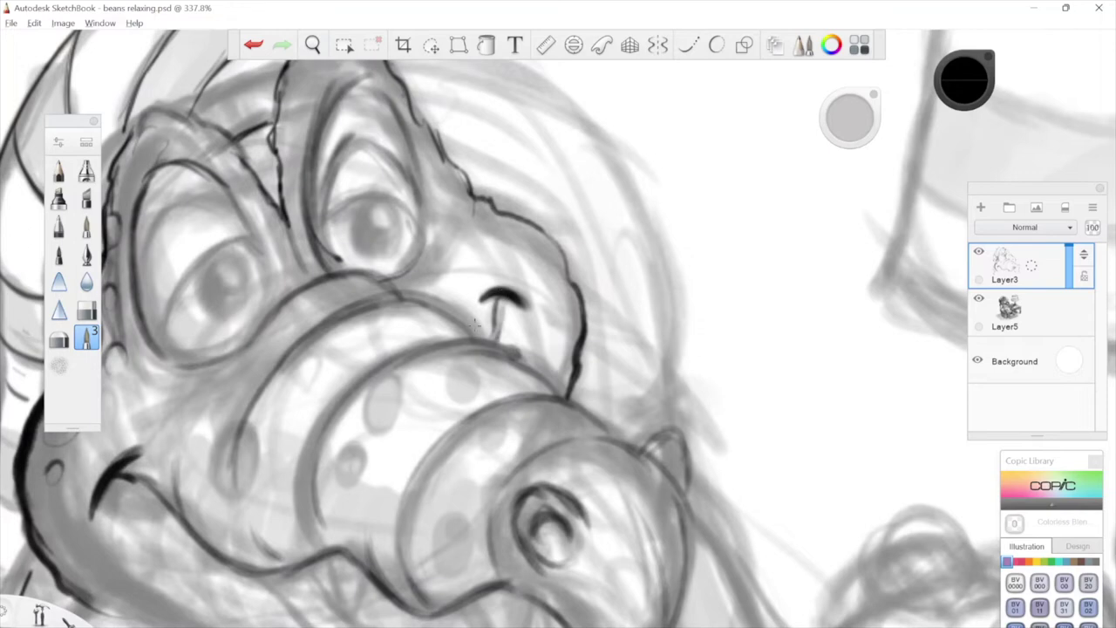
{"action": "mouse_move", "coordinate": [485, 342]}
{"action": "left_mouse_down"}
{"action": "mouse_move", "coordinate": [424, 303]}
{"action": "mouse_move", "coordinate": [382, 297]}
{"action": "left_mouse_up"}
Trace the underside of the lower jaw below the mouth corner.
{"action": "key", "text": "space"}
{"action": "mouse_move", "coordinate": [472, 301]}
{"action": "left_mouse_down"}
{"action": "mouse_move", "coordinate": [542, 268]}
{"action": "mouse_move", "coordinate": [571, 236]}
{"action": "left_mouse_up"}
{"action": "key", "text": "space"}
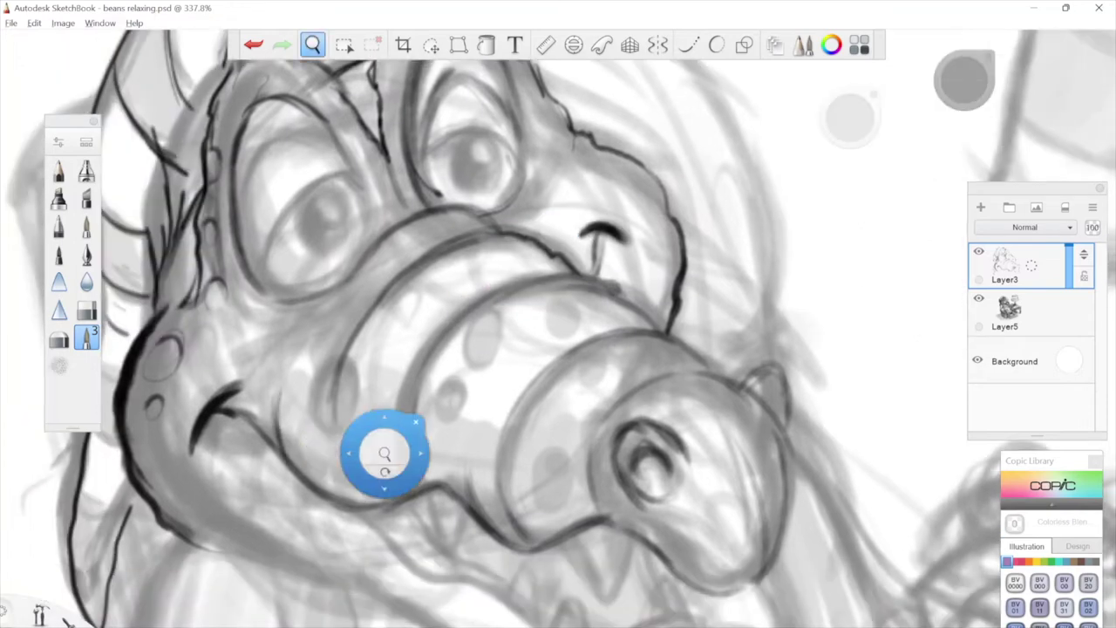
{"action": "left_click_drag", "start_coordinate": [349, 454], "coordinate": [387, 316]}
{"action": "mouse_move", "coordinate": [225, 282]}
{"action": "left_mouse_down"}
{"action": "mouse_move", "coordinate": [302, 347]}
{"action": "mouse_move", "coordinate": [367, 378]}
{"action": "mouse_move", "coordinate": [349, 353]}
{"action": "mouse_move", "coordinate": [340, 382]}
{"action": "mouse_move", "coordinate": [419, 433]}
{"action": "mouse_move", "coordinate": [249, 366]}
{"action": "mouse_move", "coordinate": [312, 414]}
{"action": "mouse_move", "coordinate": [379, 440]}
{"action": "left_mouse_up"}
{"action": "key", "text": "space"}
{"action": "key", "text": "space"}
{"action": "key", "text": "space"}
Trace the lower lip line from the smile corner forward and the rounded tip of the lower jaw.
{"action": "mouse_move", "coordinate": [496, 389]}
{"action": "left_mouse_down"}
{"action": "mouse_move", "coordinate": [524, 495]}
{"action": "mouse_move", "coordinate": [641, 465]}
{"action": "mouse_move", "coordinate": [696, 430]}
{"action": "left_mouse_up"}
{"action": "key", "text": "space"}
{"action": "mouse_move", "coordinate": [171, 328]}
{"action": "left_mouse_down"}
{"action": "mouse_move", "coordinate": [267, 375]}
{"action": "mouse_move", "coordinate": [386, 411]}
{"action": "mouse_move", "coordinate": [450, 452]}
{"action": "left_mouse_up"}
{"action": "key", "text": "space"}
{"action": "left_click_drag", "start_coordinate": [544, 374], "coordinate": [451, 313]}
{"action": "mouse_move", "coordinate": [338, 375]}
{"action": "left_mouse_down"}
{"action": "mouse_move", "coordinate": [447, 452]}
{"action": "mouse_move", "coordinate": [527, 471]}
{"action": "mouse_move", "coordinate": [567, 458]}
{"action": "mouse_move", "coordinate": [615, 379]}
{"action": "mouse_move", "coordinate": [729, 292]}
{"action": "left_mouse_up"}
Trace the large upper tooth under the snout and the small pointed teeth near the lower jaw's tip.
{"action": "key", "text": "space"}
{"action": "left_click_drag", "start_coordinate": [705, 348], "coordinate": [654, 311]}
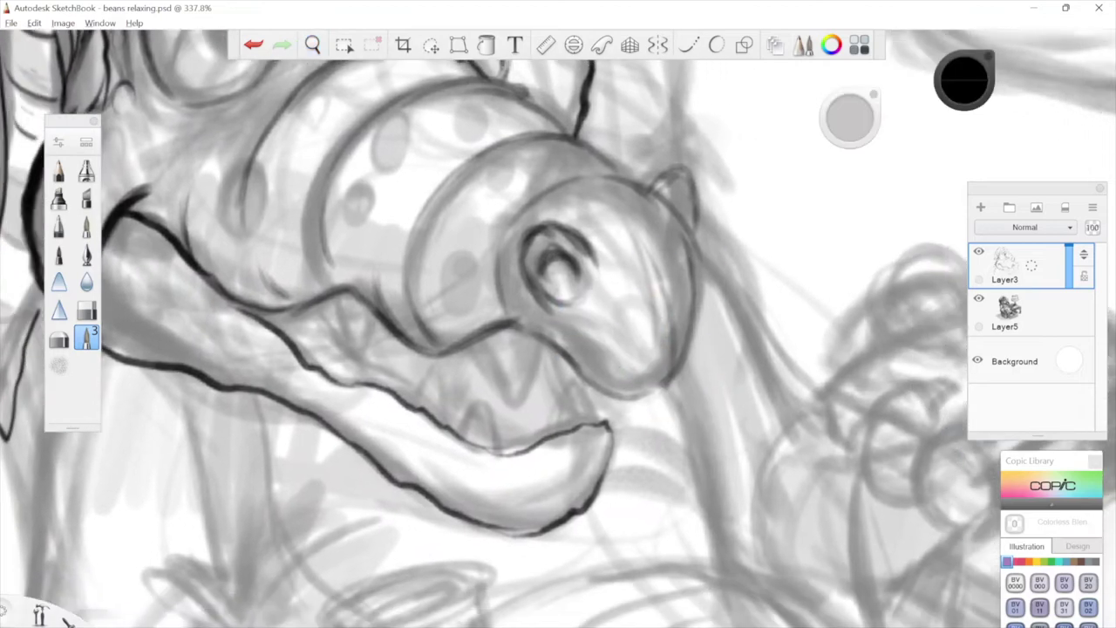
{"action": "mouse_move", "coordinate": [480, 341]}
{"action": "left_mouse_down"}
{"action": "mouse_move", "coordinate": [507, 401]}
{"action": "mouse_move", "coordinate": [536, 377]}
{"action": "mouse_move", "coordinate": [542, 346]}
{"action": "left_mouse_up"}
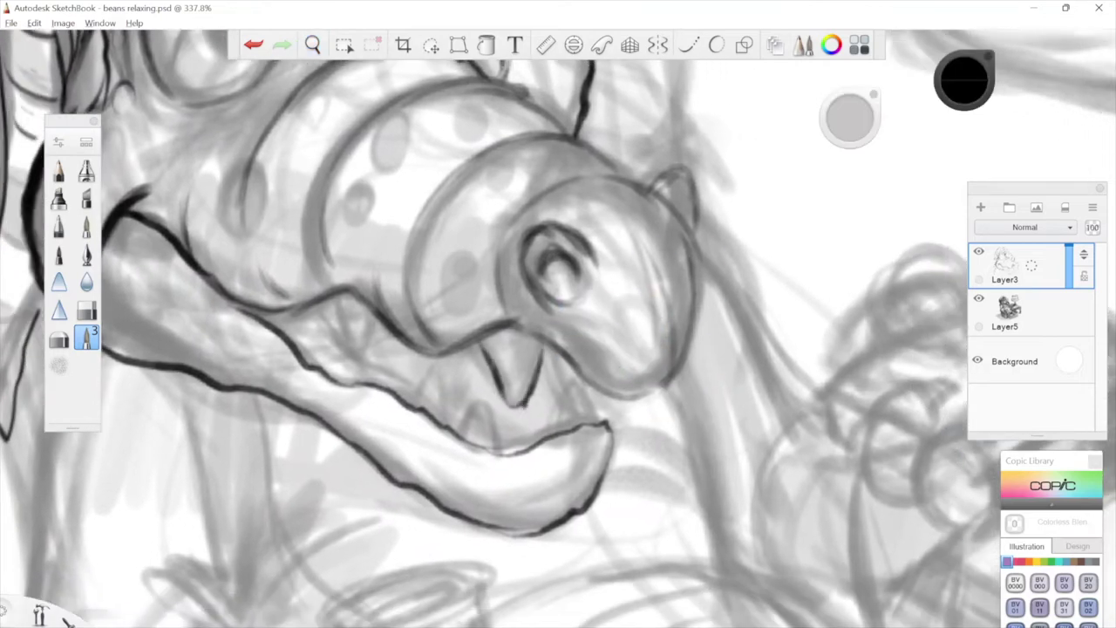
{"action": "mouse_move", "coordinate": [542, 348]}
{"action": "left_mouse_down"}
{"action": "mouse_move", "coordinate": [566, 418]}
{"action": "mouse_move", "coordinate": [593, 417]}
{"action": "left_mouse_up"}
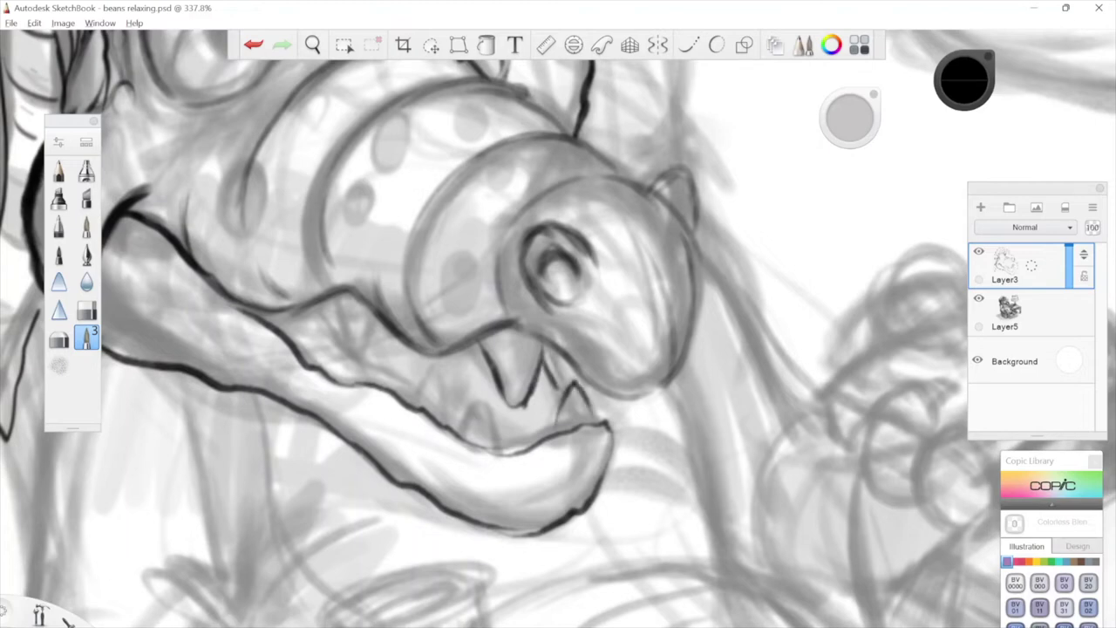
Trace the small front teeth and the pointed teeth behind them along the lower jaw.
{"action": "left_click_drag", "start_coordinate": [583, 356], "coordinate": [618, 324]}
{"action": "left_click_drag", "start_coordinate": [567, 408], "coordinate": [552, 389]}
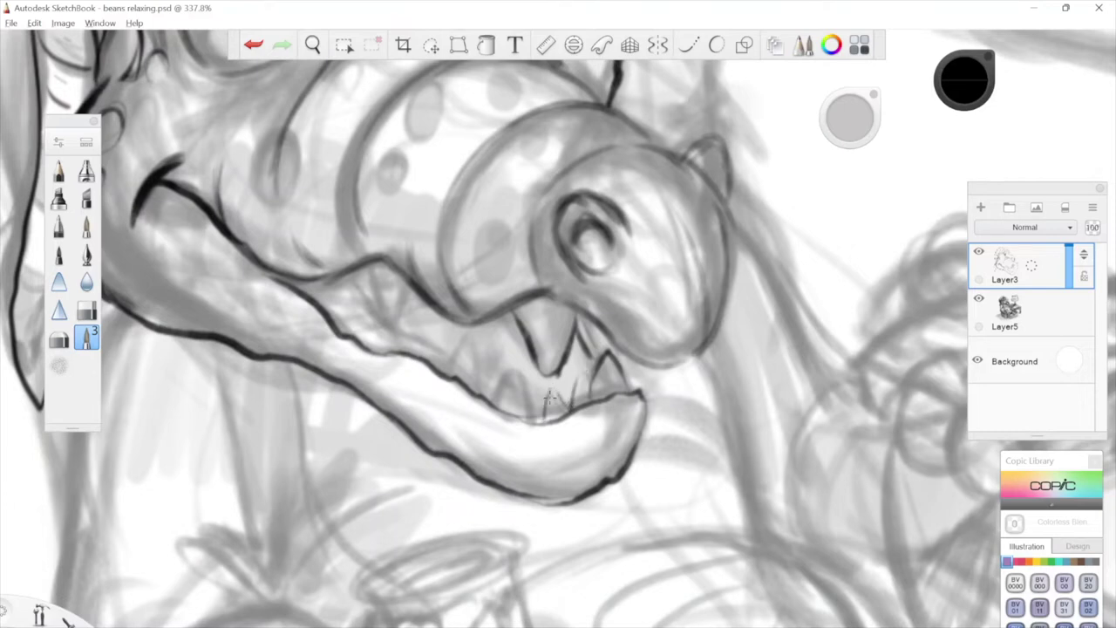
{"action": "left_click_drag", "start_coordinate": [531, 418], "coordinate": [522, 381]}
{"action": "left_click_drag", "start_coordinate": [519, 372], "coordinate": [525, 399]}
{"action": "left_click_drag", "start_coordinate": [488, 393], "coordinate": [484, 359]}
{"action": "mouse_move", "coordinate": [480, 351]}
{"action": "left_mouse_down"}
{"action": "mouse_move", "coordinate": [490, 389]}
{"action": "mouse_move", "coordinate": [465, 346]}
{"action": "mouse_move", "coordinate": [454, 360]}
{"action": "mouse_move", "coordinate": [490, 369]}
{"action": "mouse_move", "coordinate": [489, 386]}
{"action": "mouse_move", "coordinate": [515, 378]}
{"action": "mouse_move", "coordinate": [529, 423]}
{"action": "left_mouse_up"}
{"action": "mouse_move", "coordinate": [771, 176]}
{"action": "left_mouse_down"}
{"action": "mouse_move", "coordinate": [747, 242]}
{"action": "mouse_move", "coordinate": [764, 266]}
{"action": "left_mouse_up"}
Trace the rearmost small lower tooth and the pointed upper tooth above it.
{"action": "left_click_drag", "start_coordinate": [424, 452], "coordinate": [420, 427]}
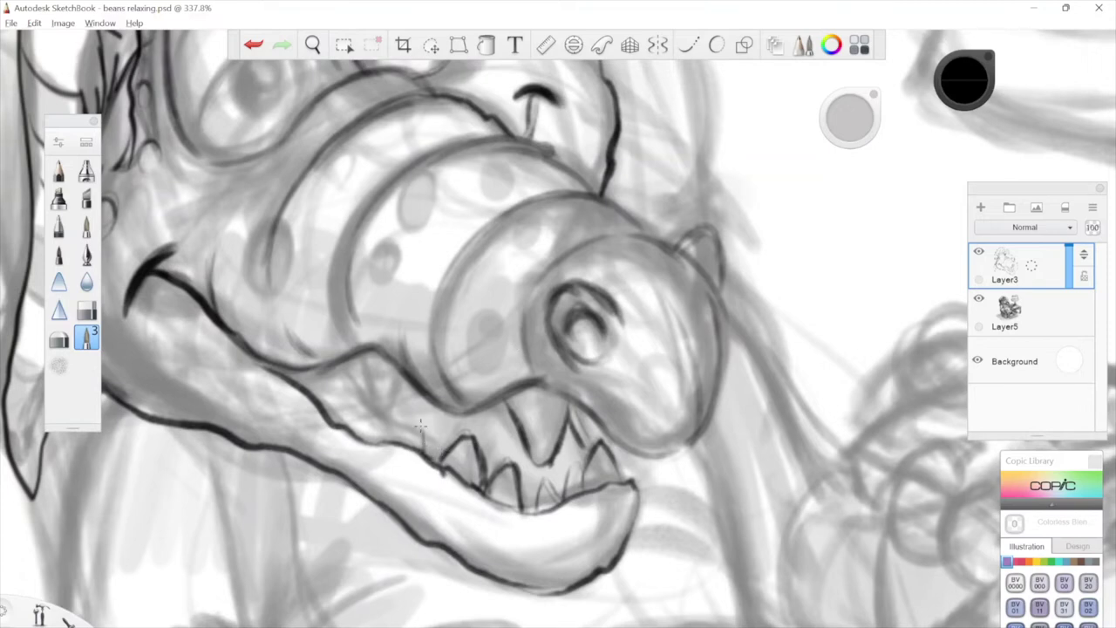
{"action": "left_click_drag", "start_coordinate": [410, 410], "coordinate": [429, 445]}
{"action": "mouse_move", "coordinate": [364, 350]}
{"action": "left_mouse_down"}
{"action": "mouse_move", "coordinate": [368, 399]}
{"action": "mouse_move", "coordinate": [382, 410]}
{"action": "left_mouse_up"}
{"action": "key", "text": "space"}
{"action": "left_click_drag", "start_coordinate": [558, 370], "coordinate": [504, 315]}
Trace the rounded nose's underside and far side, and the small far nostril bump above it.
{"action": "mouse_move", "coordinate": [386, 347]}
{"action": "left_mouse_down"}
{"action": "mouse_move", "coordinate": [486, 326]}
{"action": "mouse_move", "coordinate": [592, 399]}
{"action": "left_mouse_up"}
{"action": "left_click_drag", "start_coordinate": [772, 236], "coordinate": [618, 302]}
{"action": "mouse_move", "coordinate": [417, 451]}
{"action": "left_mouse_down"}
{"action": "mouse_move", "coordinate": [437, 466]}
{"action": "mouse_move", "coordinate": [511, 387]}
{"action": "mouse_move", "coordinate": [518, 320]}
{"action": "left_mouse_up"}
{"action": "left_click_drag", "start_coordinate": [545, 191], "coordinate": [637, 260]}
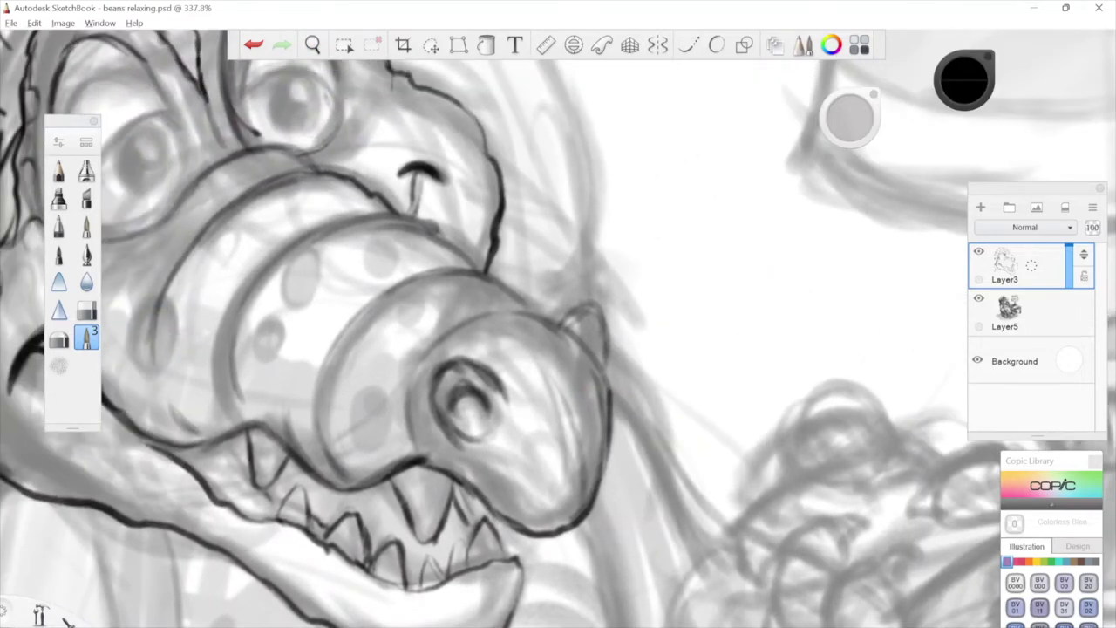
{"action": "left_click_drag", "start_coordinate": [572, 337], "coordinate": [610, 424]}
{"action": "mouse_move", "coordinate": [605, 327]}
{"action": "left_mouse_down"}
{"action": "mouse_move", "coordinate": [611, 379]}
{"action": "mouse_move", "coordinate": [594, 306]}
{"action": "mouse_move", "coordinate": [558, 327]}
{"action": "mouse_move", "coordinate": [585, 307]}
{"action": "left_mouse_up"}
{"action": "key", "text": "space"}
{"action": "left_click_drag", "start_coordinate": [558, 371], "coordinate": [632, 349]}
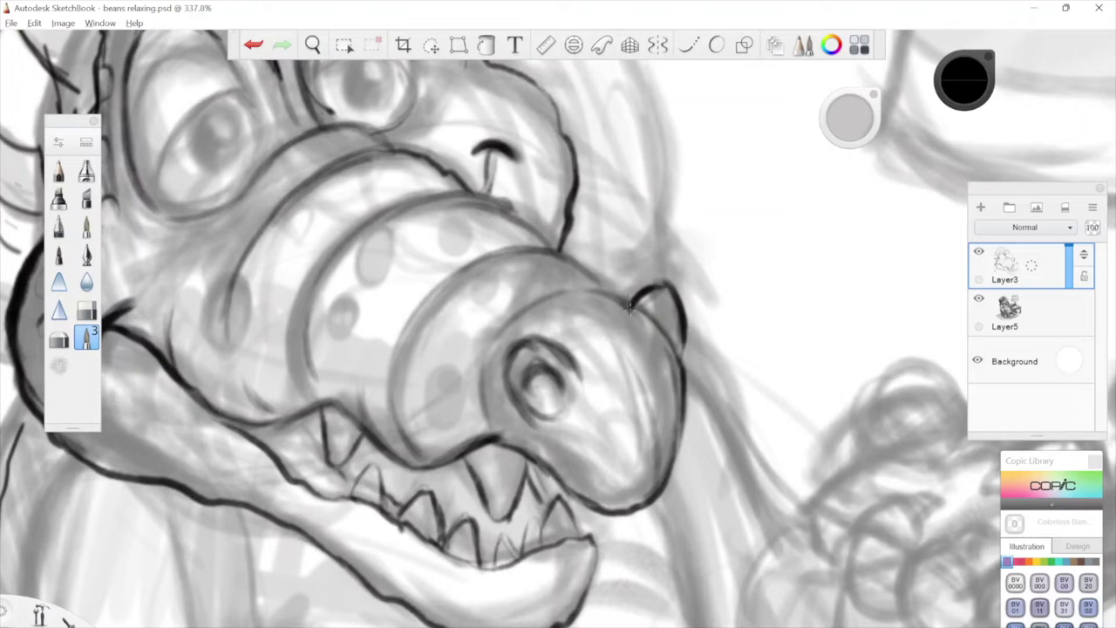
Trace the nose tip's upper curve and the two curved snout folds directly behind it.
{"action": "key", "text": "space"}
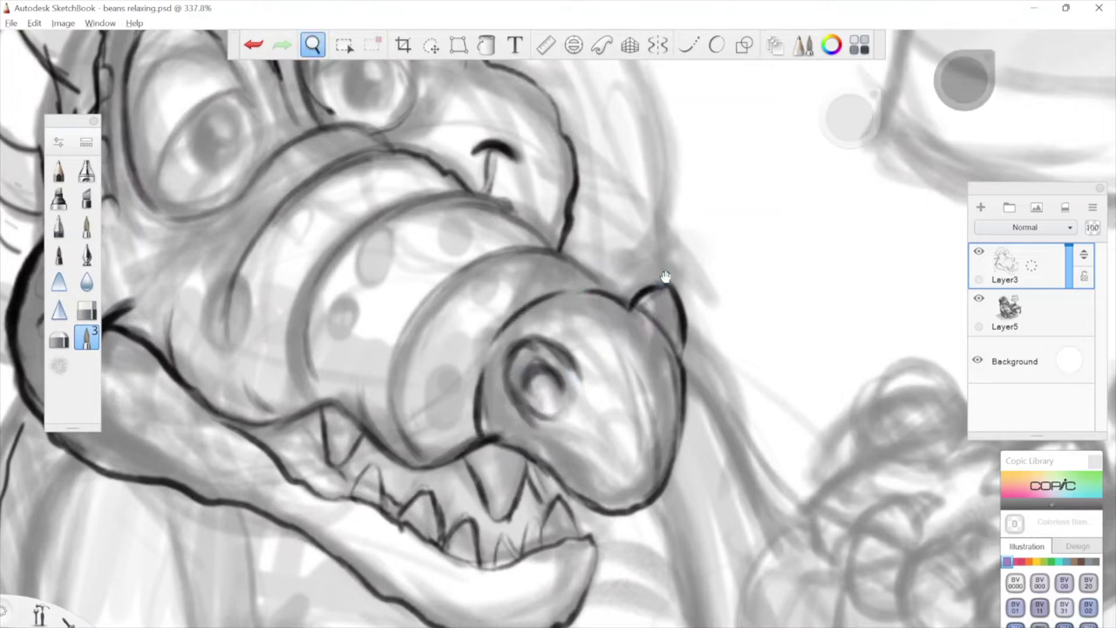
{"action": "left_click_drag", "start_coordinate": [622, 304], "coordinate": [634, 296]}
{"action": "mouse_move", "coordinate": [657, 335]}
{"action": "left_mouse_down"}
{"action": "mouse_move", "coordinate": [621, 304]}
{"action": "mouse_move", "coordinate": [527, 315]}
{"action": "mouse_move", "coordinate": [471, 378]}
{"action": "mouse_move", "coordinate": [453, 450]}
{"action": "left_mouse_up"}
{"action": "key", "text": "space"}
{"action": "left_click_drag", "start_coordinate": [617, 359], "coordinate": [709, 406]}
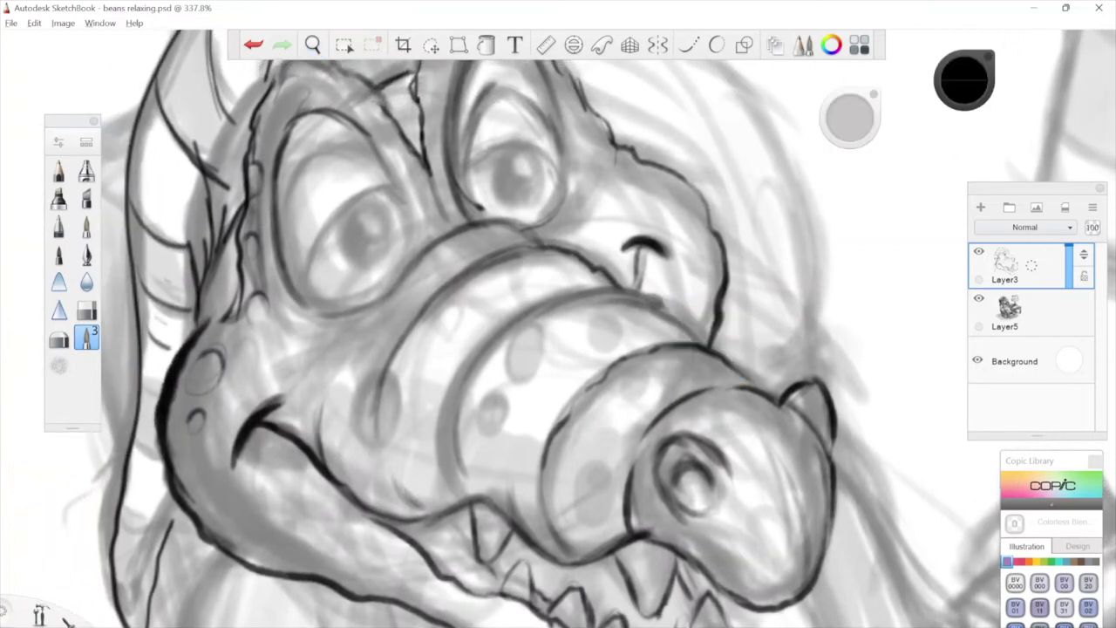
{"action": "mouse_move", "coordinate": [689, 335]}
{"action": "left_mouse_down"}
{"action": "mouse_move", "coordinate": [586, 296]}
{"action": "mouse_move", "coordinate": [480, 357]}
{"action": "mouse_move", "coordinate": [441, 484]}
{"action": "left_mouse_up"}
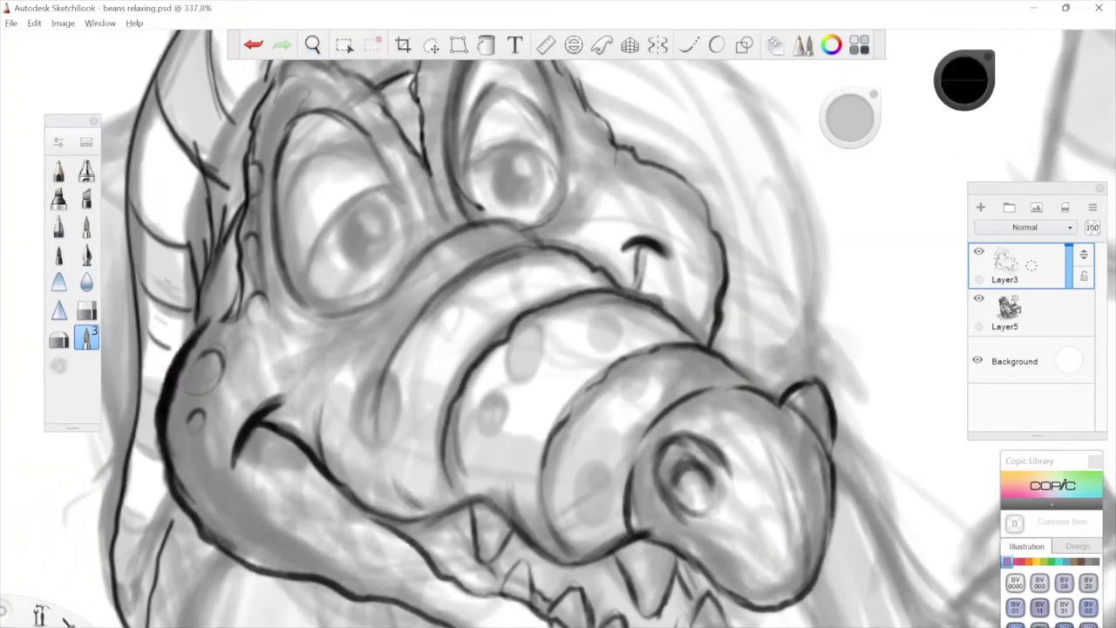
Trace the side of the rearmost snout fold down toward the upper lip.
{"action": "key", "text": "space"}
{"action": "left_click_drag", "start_coordinate": [723, 310], "coordinate": [799, 307]}
{"action": "mouse_move", "coordinate": [489, 333]}
{"action": "left_mouse_down"}
{"action": "mouse_move", "coordinate": [463, 390]}
{"action": "mouse_move", "coordinate": [465, 462]}
{"action": "mouse_move", "coordinate": [473, 350]}
{"action": "left_mouse_up"}
{"action": "key", "text": "space"}
{"action": "key", "text": "space"}
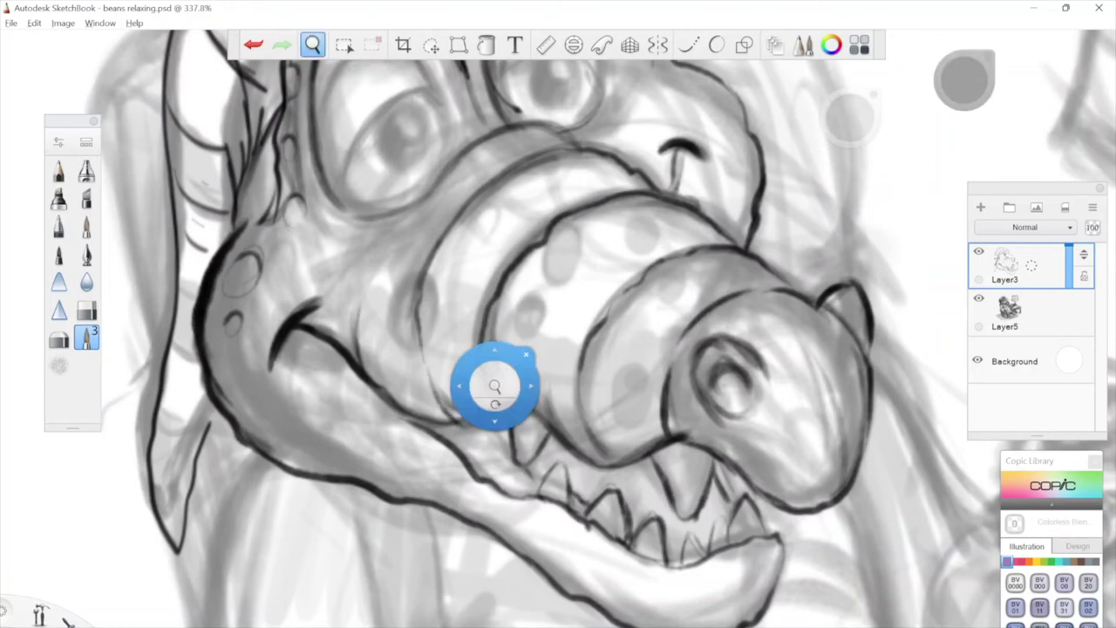
{"action": "left_click_drag", "start_coordinate": [495, 387], "coordinate": [403, 328]}
Trace the cheek crease beside the smile corner and the small curved lines just below the mouth line.
{"action": "key", "text": "space"}
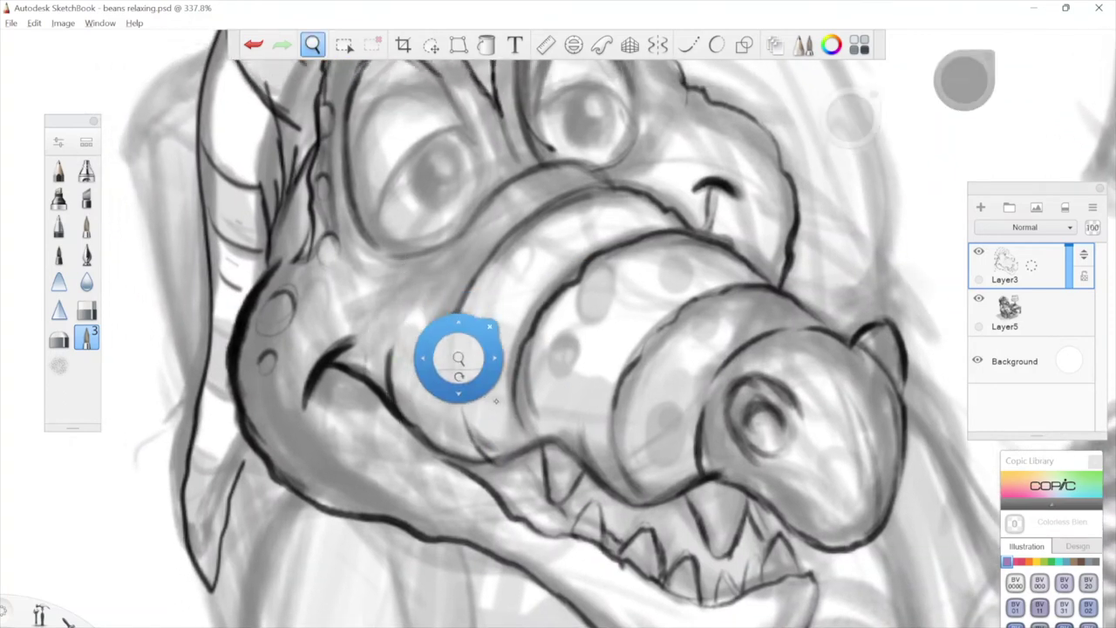
{"action": "left_click_drag", "start_coordinate": [456, 355], "coordinate": [484, 286]}
{"action": "key", "text": "space"}
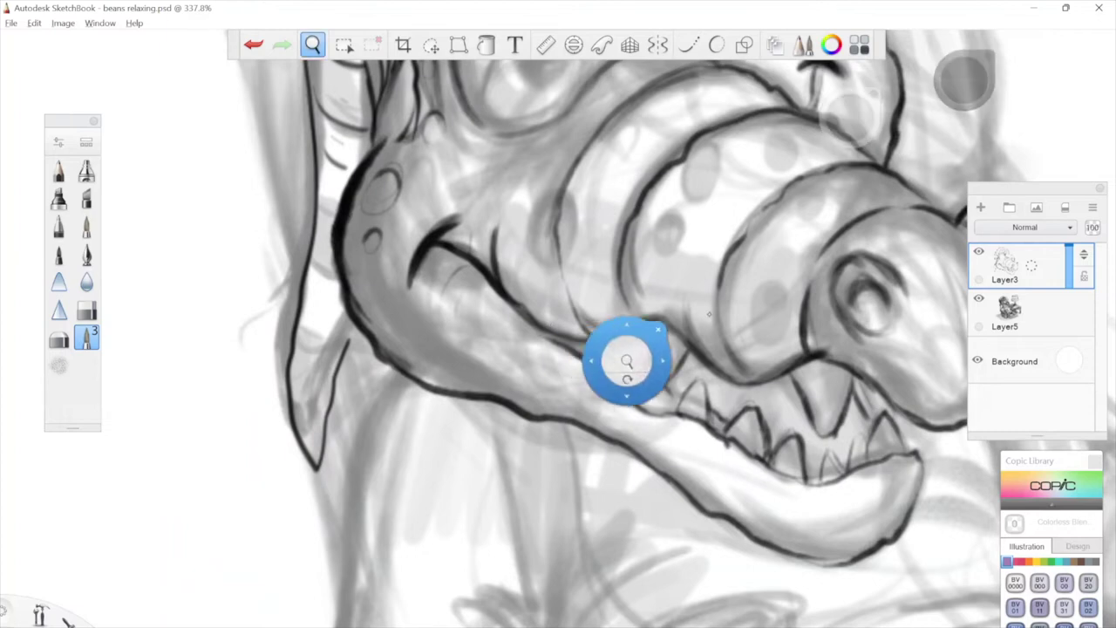
{"action": "left_click_drag", "start_coordinate": [628, 361], "coordinate": [563, 387]}
{"action": "mouse_move", "coordinate": [452, 371]}
{"action": "left_mouse_down"}
{"action": "mouse_move", "coordinate": [496, 403]}
{"action": "mouse_move", "coordinate": [488, 409]}
{"action": "left_mouse_up"}
{"action": "key", "text": "space"}
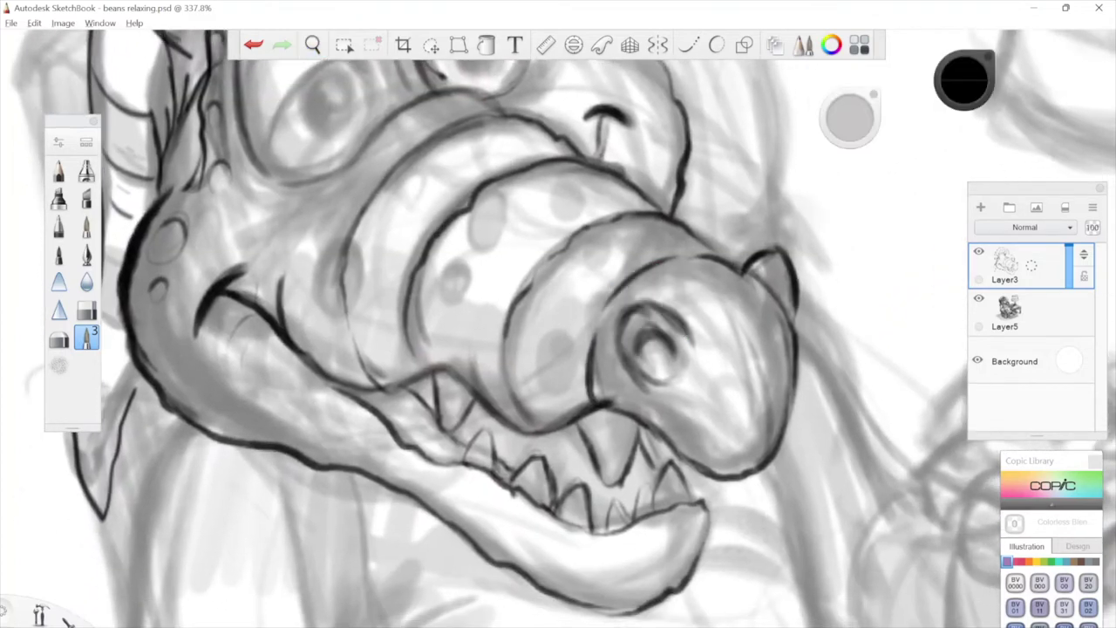
Add fine lines to the small teeth beside the large upper tooth at the front of the mouth.
{"action": "left_click_drag", "start_coordinate": [640, 450], "coordinate": [638, 489]}
{"action": "left_click_drag", "start_coordinate": [642, 475], "coordinate": [625, 502]}
{"action": "key", "text": "space"}
{"action": "left_click_drag", "start_coordinate": [579, 456], "coordinate": [552, 478]}
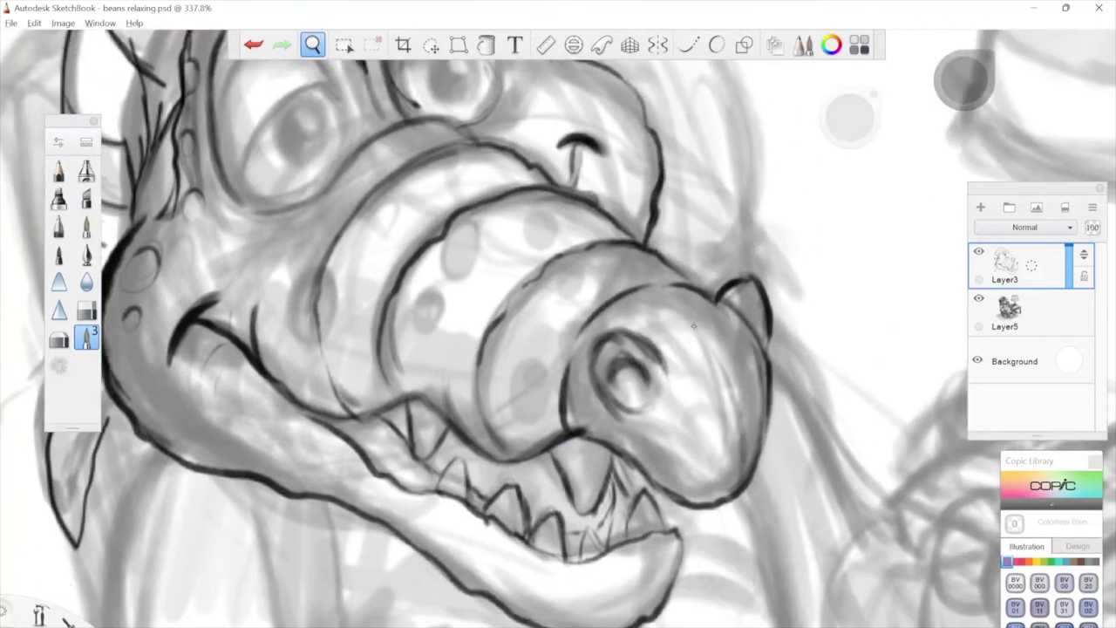
Darken the inside of the near nostril with short strokes.
{"action": "left_click_drag", "start_coordinate": [623, 365], "coordinate": [616, 387]}
{"action": "left_click_drag", "start_coordinate": [630, 369], "coordinate": [627, 393]}
{"action": "left_click_drag", "start_coordinate": [641, 375], "coordinate": [633, 396]}
{"action": "key", "text": "space"}
{"action": "mouse_move", "coordinate": [793, 213]}
{"action": "left_mouse_down"}
{"action": "mouse_move", "coordinate": [785, 236]}
{"action": "mouse_move", "coordinate": [700, 299]}
{"action": "left_mouse_up"}
Test the current brush with loose strokes in the empty area beside the snout, and undo them.
{"action": "mouse_move", "coordinate": [741, 230]}
{"action": "left_mouse_down"}
{"action": "mouse_move", "coordinate": [732, 344]}
{"action": "mouse_move", "coordinate": [743, 479]}
{"action": "left_mouse_up"}
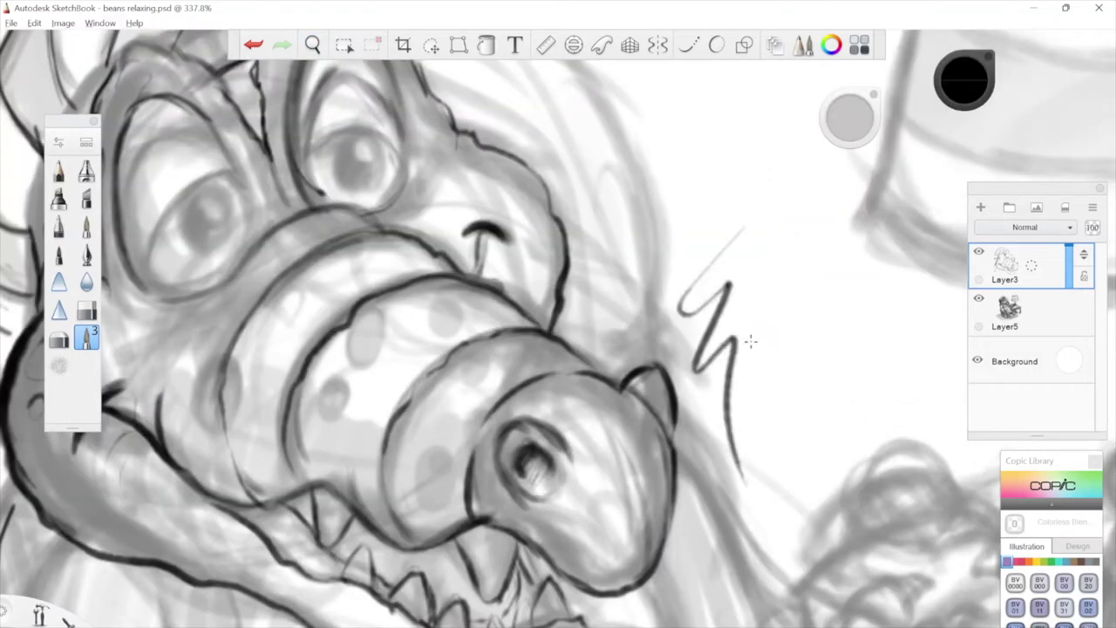
{"action": "key", "text": "ctrl+z"}
{"action": "mouse_move", "coordinate": [745, 233]}
{"action": "left_mouse_down"}
{"action": "mouse_move", "coordinate": [698, 316]}
{"action": "mouse_move", "coordinate": [790, 558]}
{"action": "left_mouse_up"}
{"action": "key", "text": "ctrl+z"}
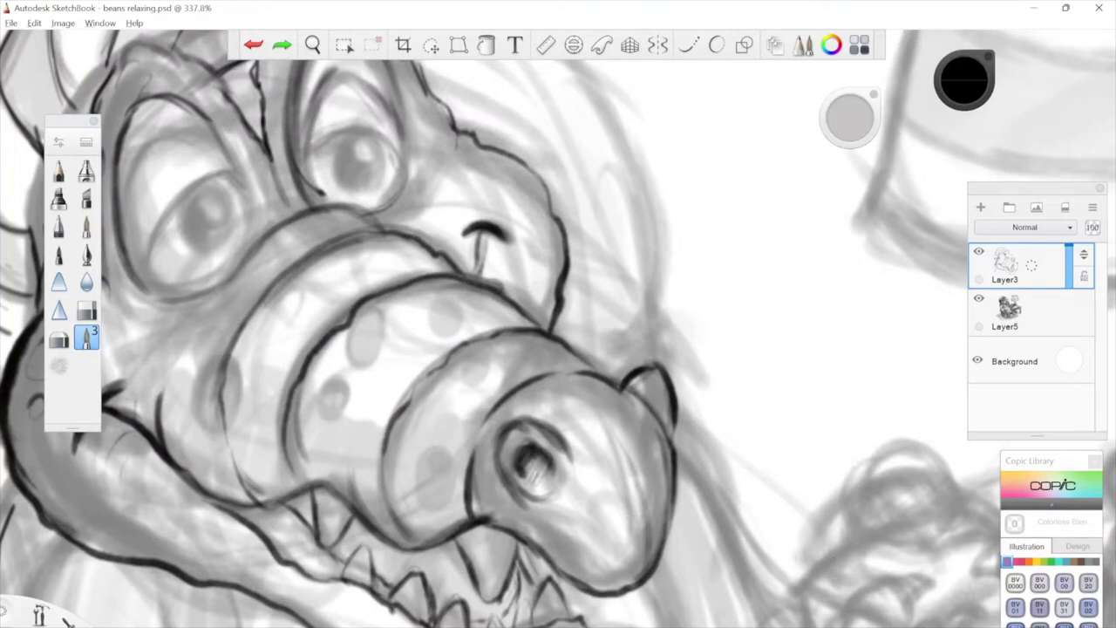
Reset PaintBrush 3 to its default settings and set its Flow with Heavy Pressure to 40%.
{"action": "double_click", "coordinate": [87, 338]}
{"action": "left_click", "coordinate": [247, 541]}
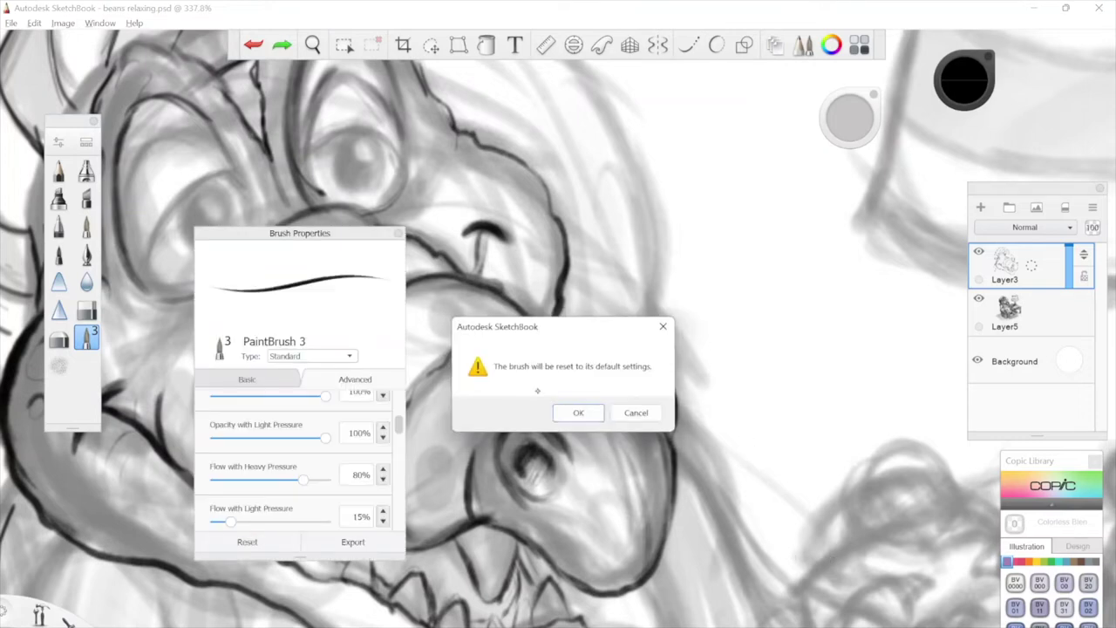
{"action": "left_click", "coordinate": [578, 413]}
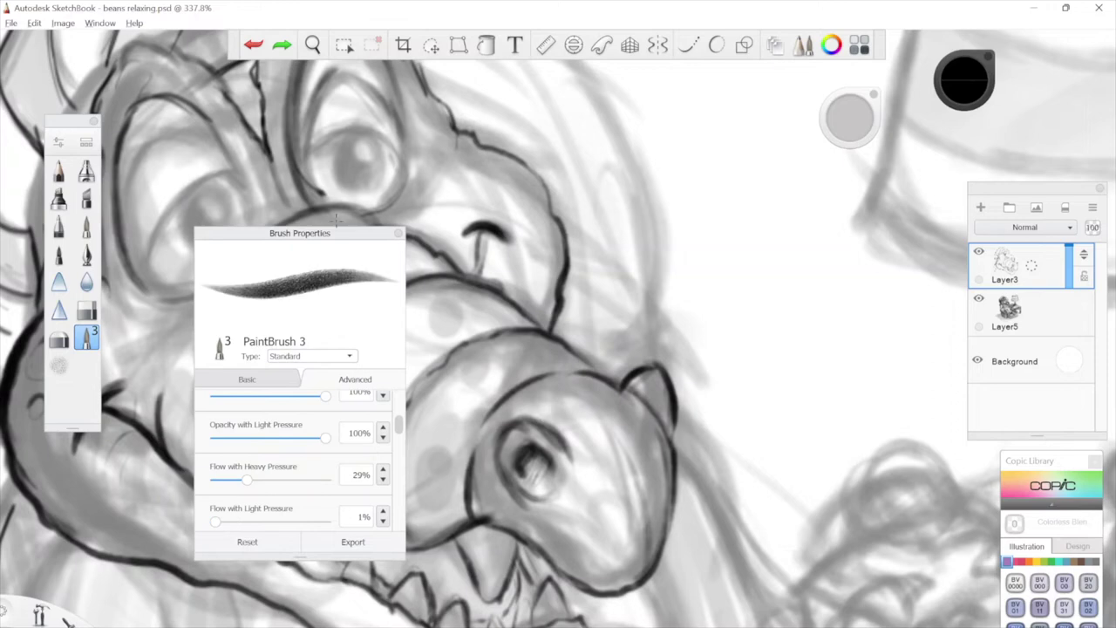
{"action": "left_click_drag", "start_coordinate": [338, 237], "coordinate": [381, 200]}
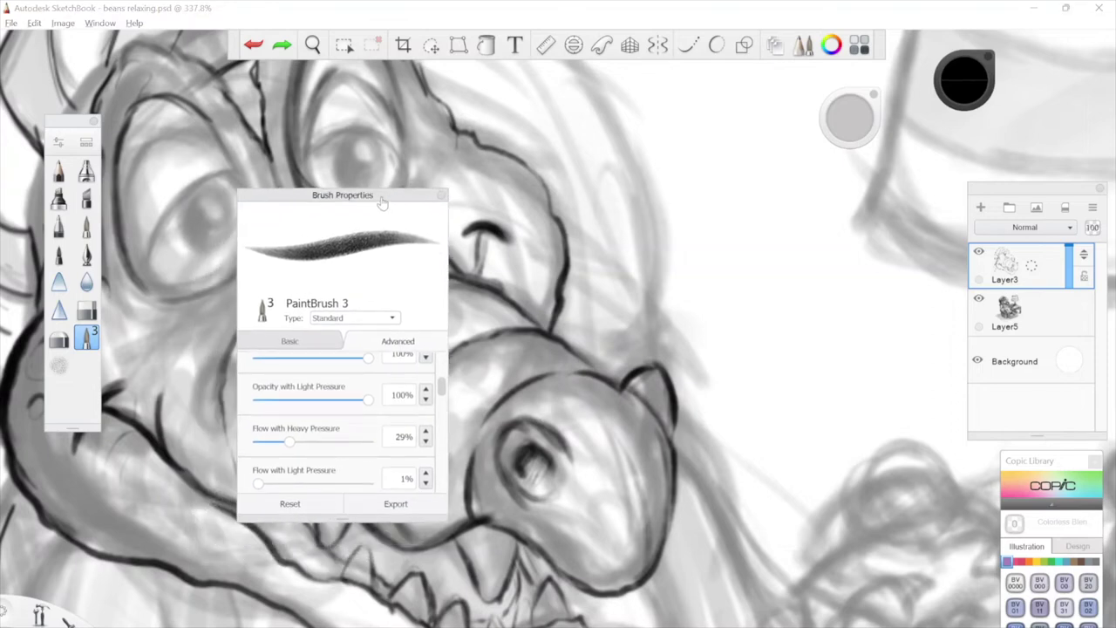
{"action": "mouse_move", "coordinate": [442, 385]}
{"action": "left_mouse_down"}
{"action": "mouse_move", "coordinate": [443, 363]}
{"action": "mouse_move", "coordinate": [439, 395]}
{"action": "left_mouse_up"}
{"action": "left_click_drag", "start_coordinate": [294, 391], "coordinate": [300, 394]}
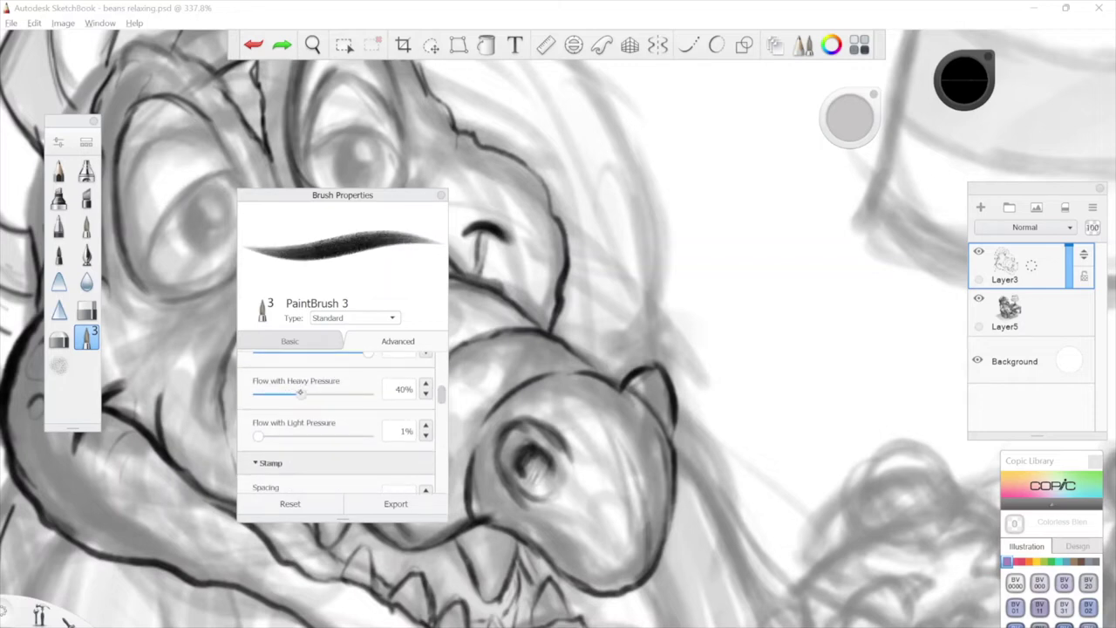
Look through PaintBrush 3's advanced stamp, nib, texture and randomness settings, and close the brush properties.
{"action": "mouse_move", "coordinate": [442, 392]}
{"action": "left_mouse_down"}
{"action": "mouse_move", "coordinate": [442, 411]}
{"action": "mouse_move", "coordinate": [435, 402]}
{"action": "left_mouse_up"}
{"action": "scroll", "coordinate": [435, 402], "scroll_direction": "down", "scroll_amount": 8}
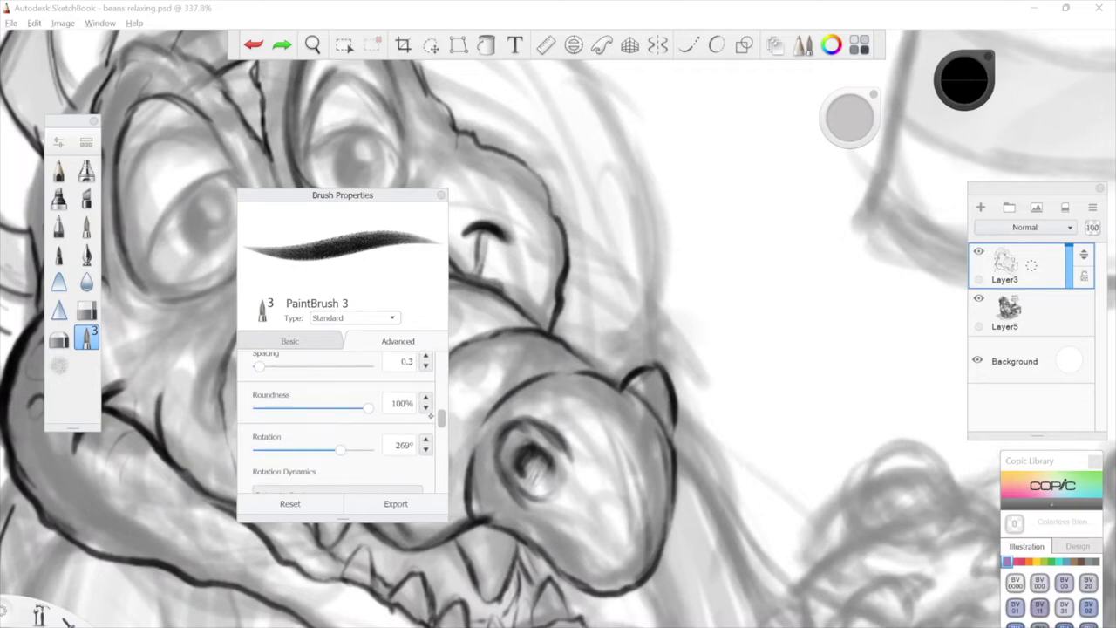
{"action": "scroll", "coordinate": [342, 421], "scroll_direction": "down", "scroll_amount": 5}
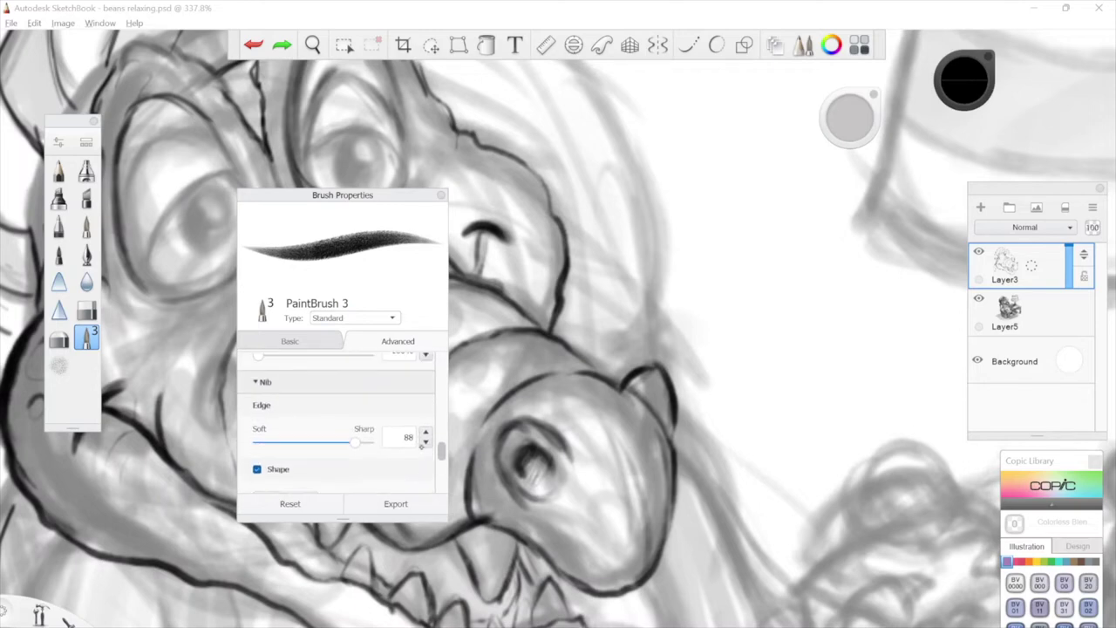
{"action": "scroll", "coordinate": [366, 419], "scroll_direction": "down", "scroll_amount": 1}
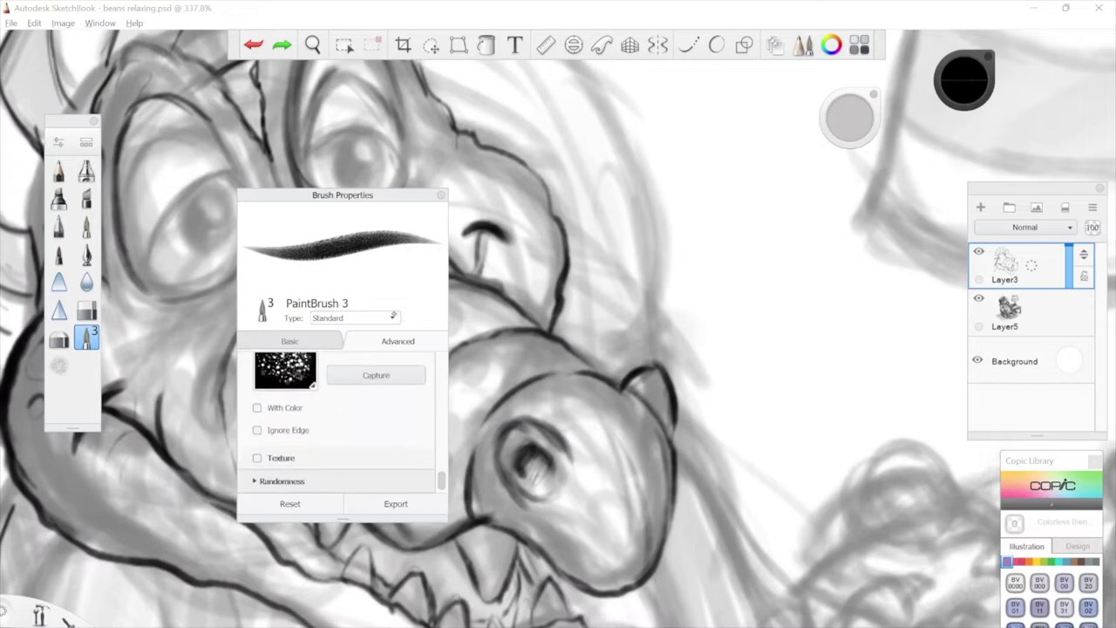
{"action": "left_click", "coordinate": [441, 195]}
Try the reset brush with test strokes beside the head, and undo them.
{"action": "left_click_drag", "start_coordinate": [679, 292], "coordinate": [712, 173]}
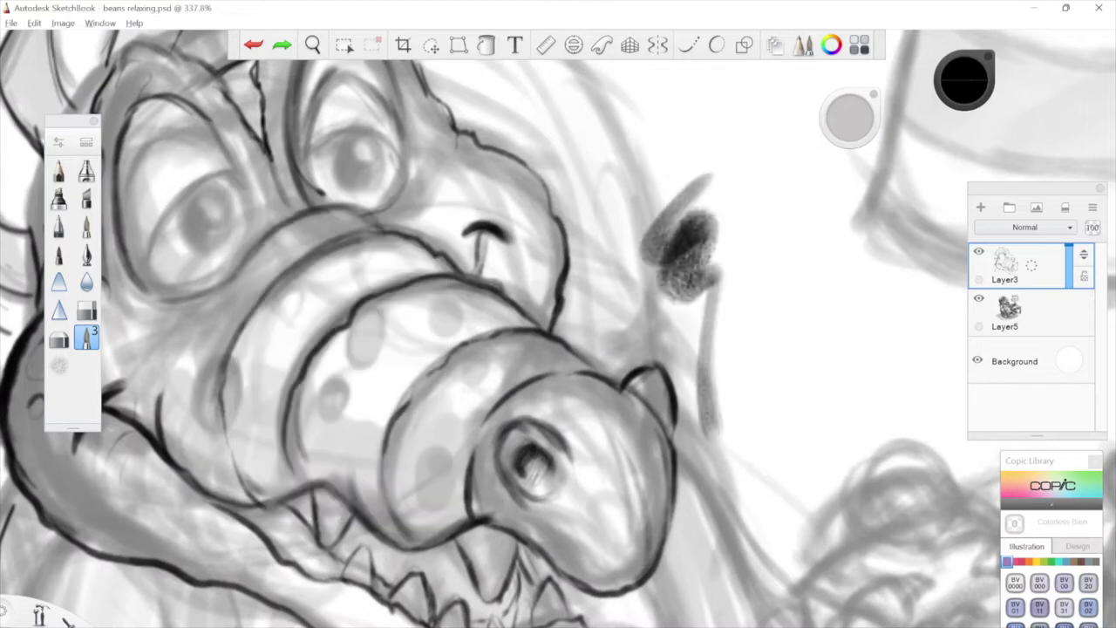
{"action": "key", "text": "ctrl+z"}
{"action": "mouse_move", "coordinate": [683, 217]}
{"action": "left_mouse_down"}
{"action": "mouse_move", "coordinate": [678, 316]}
{"action": "mouse_move", "coordinate": [748, 434]}
{"action": "left_mouse_up"}
{"action": "key", "text": "ctrl+z"}
Trace the short line running down from the small arc on the far cheek.
{"action": "key", "text": "space"}
{"action": "mouse_move", "coordinate": [718, 178]}
{"action": "left_mouse_down"}
{"action": "mouse_move", "coordinate": [689, 249]}
{"action": "mouse_move", "coordinate": [691, 212]}
{"action": "left_mouse_up"}
{"action": "mouse_move", "coordinate": [459, 268]}
{"action": "left_mouse_down"}
{"action": "mouse_move", "coordinate": [450, 314]}
{"action": "mouse_move", "coordinate": [473, 131]}
{"action": "mouse_move", "coordinate": [486, 137]}
{"action": "left_mouse_up"}
{"action": "key", "text": "space"}
{"action": "mouse_move", "coordinate": [505, 392]}
{"action": "left_mouse_down"}
{"action": "mouse_move", "coordinate": [524, 424]}
{"action": "mouse_move", "coordinate": [510, 464]}
{"action": "left_mouse_up"}
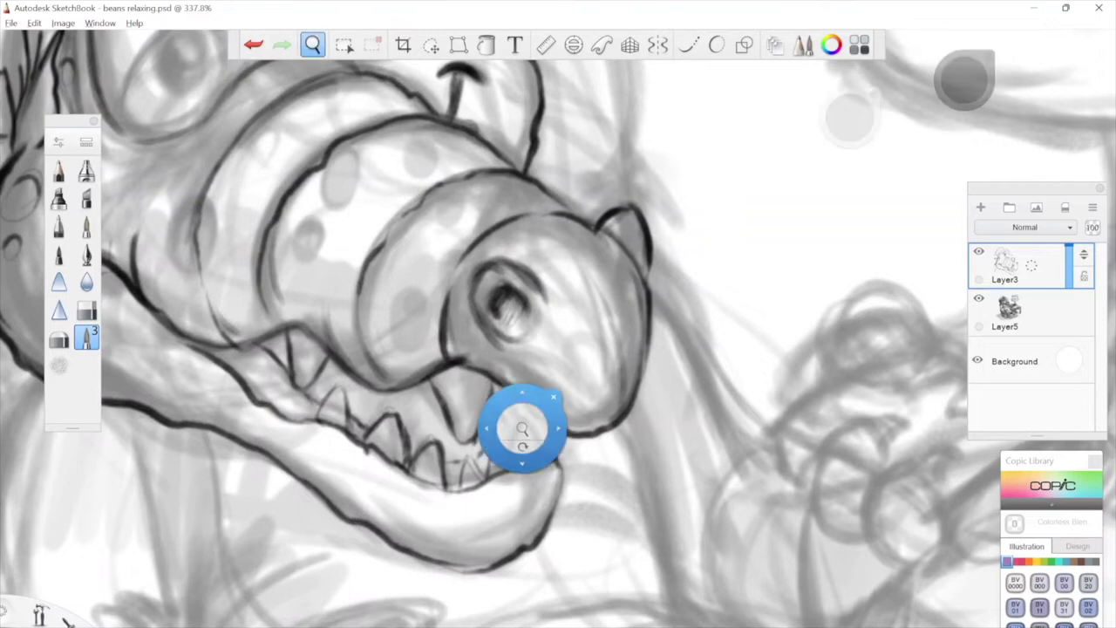
Add fine curved crease lines on the snout folds above the upper lip.
{"action": "key", "text": "space"}
{"action": "left_click_drag", "start_coordinate": [546, 293], "coordinate": [660, 262]}
{"action": "key", "text": "space"}
{"action": "mouse_move", "coordinate": [529, 205]}
{"action": "left_mouse_down"}
{"action": "mouse_move", "coordinate": [514, 286]}
{"action": "mouse_move", "coordinate": [531, 369]}
{"action": "left_mouse_up"}
{"action": "left_click_drag", "start_coordinate": [440, 420], "coordinate": [446, 483]}
{"action": "left_click_drag", "start_coordinate": [472, 362], "coordinate": [439, 445]}
{"action": "left_click_drag", "start_coordinate": [523, 471], "coordinate": [541, 505]}
{"action": "key", "text": "space"}
Trace the far eye's socket outline and its half-closed eyelid line.
{"action": "mouse_move", "coordinate": [534, 109]}
{"action": "left_mouse_down"}
{"action": "mouse_move", "coordinate": [620, 282]}
{"action": "mouse_move", "coordinate": [524, 286]}
{"action": "left_mouse_up"}
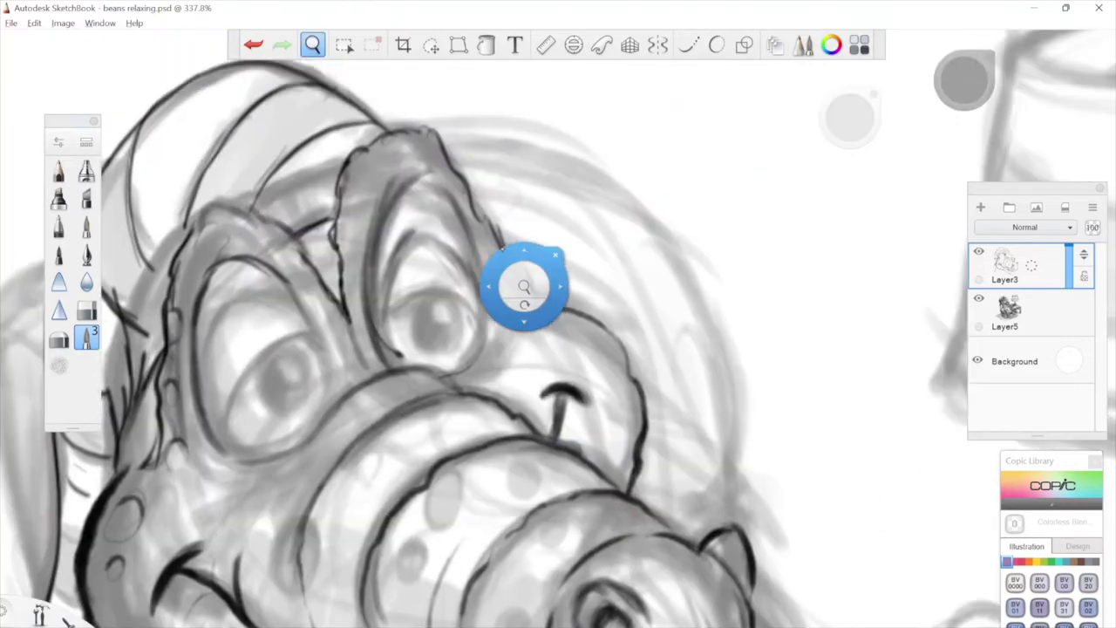
{"action": "left_click_drag", "start_coordinate": [375, 323], "coordinate": [394, 364]}
{"action": "mouse_move", "coordinate": [384, 319]}
{"action": "left_mouse_down"}
{"action": "mouse_move", "coordinate": [400, 367]}
{"action": "mouse_move", "coordinate": [386, 282]}
{"action": "mouse_move", "coordinate": [415, 240]}
{"action": "mouse_move", "coordinate": [399, 253]}
{"action": "left_mouse_up"}
{"action": "mouse_move", "coordinate": [437, 231]}
{"action": "left_mouse_down"}
{"action": "mouse_move", "coordinate": [411, 240]}
{"action": "mouse_move", "coordinate": [471, 291]}
{"action": "mouse_move", "coordinate": [489, 340]}
{"action": "left_mouse_up"}
{"action": "left_click_drag", "start_coordinate": [386, 319], "coordinate": [413, 295]}
{"action": "mouse_move", "coordinate": [480, 321]}
{"action": "left_mouse_down"}
{"action": "mouse_move", "coordinate": [466, 303]}
{"action": "mouse_move", "coordinate": [391, 311]}
{"action": "left_mouse_up"}
Trace the near eye's outline and its slanted eyelid line.
{"action": "key", "text": "space"}
{"action": "left_click_drag", "start_coordinate": [502, 297], "coordinate": [600, 261]}
{"action": "mouse_move", "coordinate": [319, 406]}
{"action": "left_mouse_down"}
{"action": "mouse_move", "coordinate": [334, 359]}
{"action": "mouse_move", "coordinate": [406, 300]}
{"action": "mouse_move", "coordinate": [316, 398]}
{"action": "mouse_move", "coordinate": [359, 323]}
{"action": "mouse_move", "coordinate": [407, 300]}
{"action": "left_mouse_up"}
{"action": "mouse_move", "coordinate": [373, 238]}
{"action": "left_mouse_down"}
{"action": "mouse_move", "coordinate": [420, 307]}
{"action": "mouse_move", "coordinate": [424, 382]}
{"action": "mouse_move", "coordinate": [365, 421]}
{"action": "mouse_move", "coordinate": [316, 415]}
{"action": "mouse_move", "coordinate": [377, 427]}
{"action": "mouse_move", "coordinate": [425, 368]}
{"action": "left_mouse_up"}
{"action": "key", "text": "space"}
{"action": "mouse_move", "coordinate": [738, 275]}
{"action": "left_mouse_down"}
{"action": "mouse_move", "coordinate": [664, 287]}
{"action": "mouse_move", "coordinate": [741, 332]}
{"action": "left_mouse_up"}
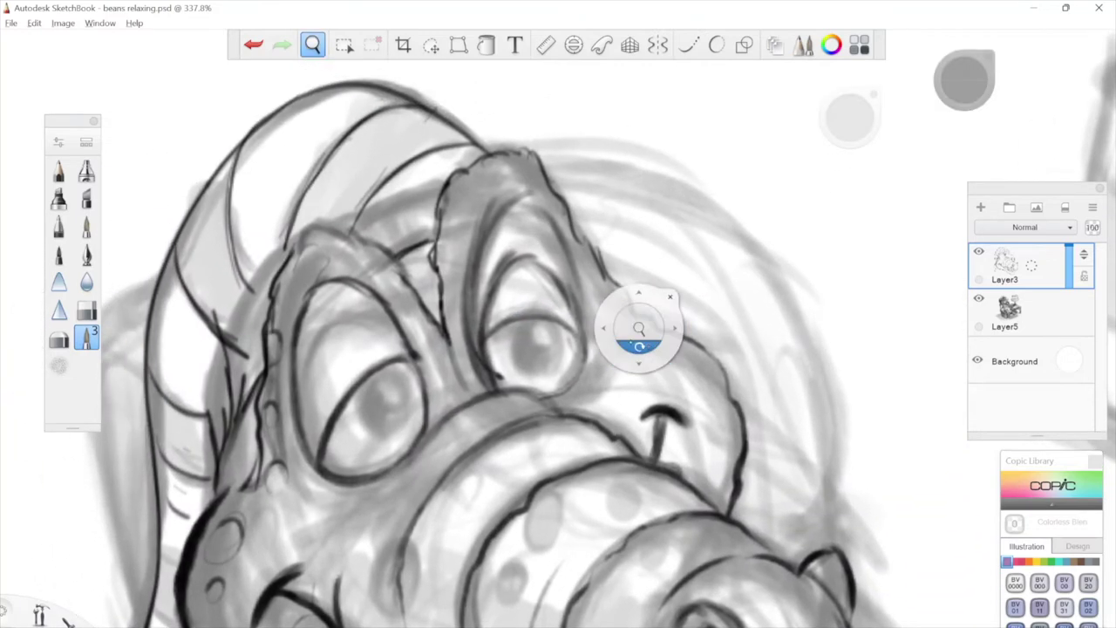
Trace the top of the near brow ridge and the oval scales on the far brow, and darken the far eye's outline.
{"action": "left_click_drag", "start_coordinate": [401, 365], "coordinate": [471, 321]}
{"action": "mouse_move", "coordinate": [389, 282]}
{"action": "left_mouse_down"}
{"action": "mouse_move", "coordinate": [357, 291]}
{"action": "mouse_move", "coordinate": [340, 314]}
{"action": "left_mouse_up"}
{"action": "mouse_move", "coordinate": [342, 262]}
{"action": "left_mouse_down"}
{"action": "mouse_move", "coordinate": [357, 233]}
{"action": "mouse_move", "coordinate": [380, 225]}
{"action": "mouse_move", "coordinate": [436, 269]}
{"action": "left_mouse_up"}
{"action": "mouse_move", "coordinate": [544, 231]}
{"action": "left_mouse_down"}
{"action": "mouse_move", "coordinate": [546, 252]}
{"action": "mouse_move", "coordinate": [484, 239]}
{"action": "left_mouse_up"}
{"action": "mouse_move", "coordinate": [431, 214]}
{"action": "left_mouse_down"}
{"action": "mouse_move", "coordinate": [440, 222]}
{"action": "mouse_move", "coordinate": [449, 181]}
{"action": "mouse_move", "coordinate": [500, 168]}
{"action": "left_mouse_up"}
{"action": "left_click_drag", "start_coordinate": [553, 230], "coordinate": [483, 237]}
{"action": "mouse_move", "coordinate": [386, 346]}
{"action": "left_mouse_down"}
{"action": "mouse_move", "coordinate": [400, 241]}
{"action": "mouse_move", "coordinate": [432, 215]}
{"action": "mouse_move", "coordinate": [449, 220]}
{"action": "mouse_move", "coordinate": [500, 344]}
{"action": "left_mouse_up"}
{"action": "key", "text": "space"}
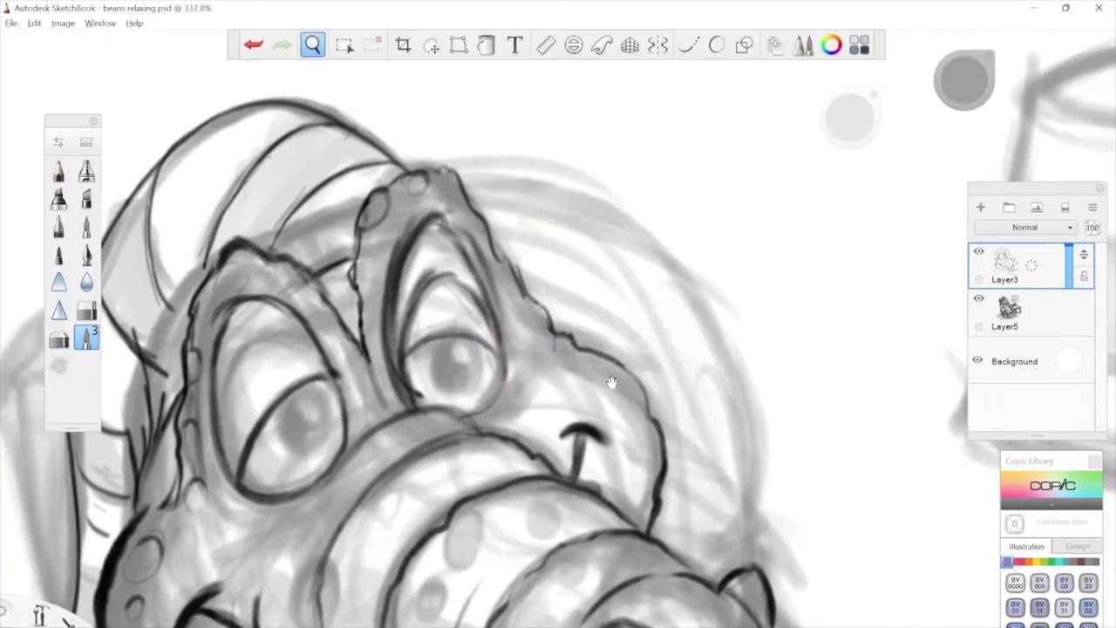
Try to thicken the inner side of the far eye's socket, and undo the strokes.
{"action": "left_click_drag", "start_coordinate": [592, 349], "coordinate": [623, 309]}
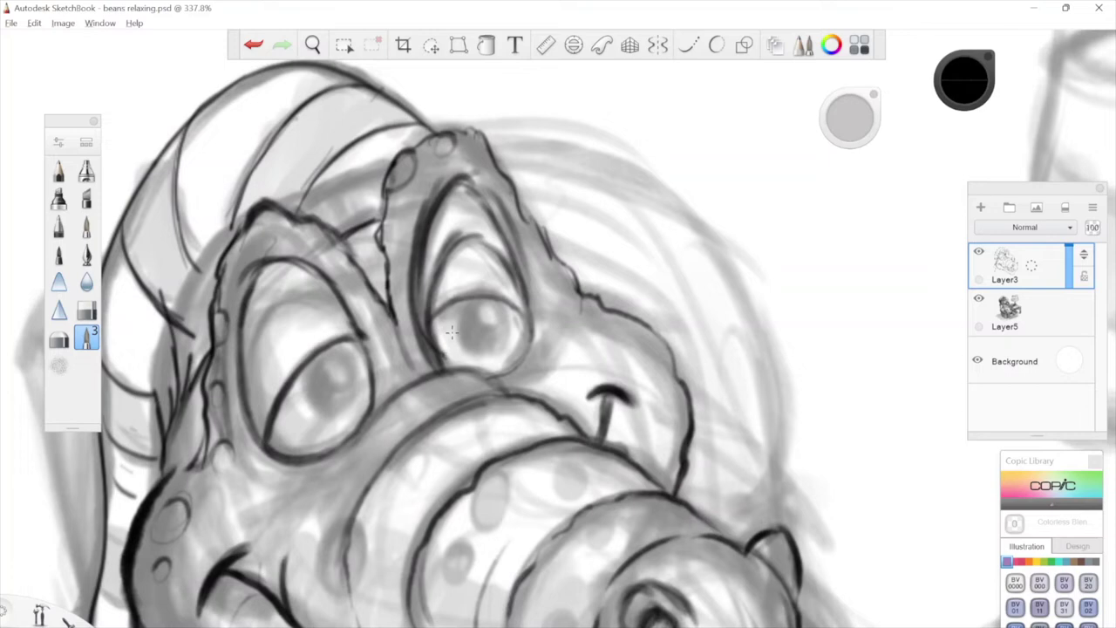
{"action": "mouse_move", "coordinate": [419, 261]}
{"action": "left_mouse_down"}
{"action": "mouse_move", "coordinate": [418, 246]}
{"action": "mouse_move", "coordinate": [420, 306]}
{"action": "left_mouse_up"}
{"action": "key", "text": "ctrl+z"}
{"action": "key", "text": "ctrl+z"}
{"action": "key", "text": "e"}
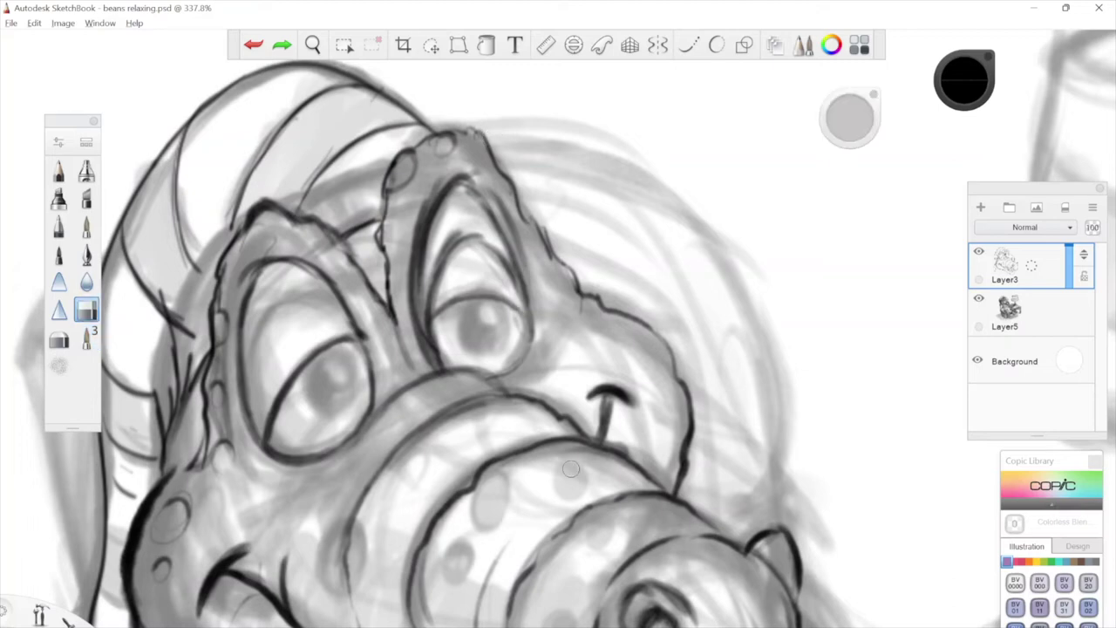
{"action": "left_click", "coordinate": [86, 337]}
Thicken the near eye's outer outline and trace the lower edge of the far eye.
{"action": "key", "text": "space"}
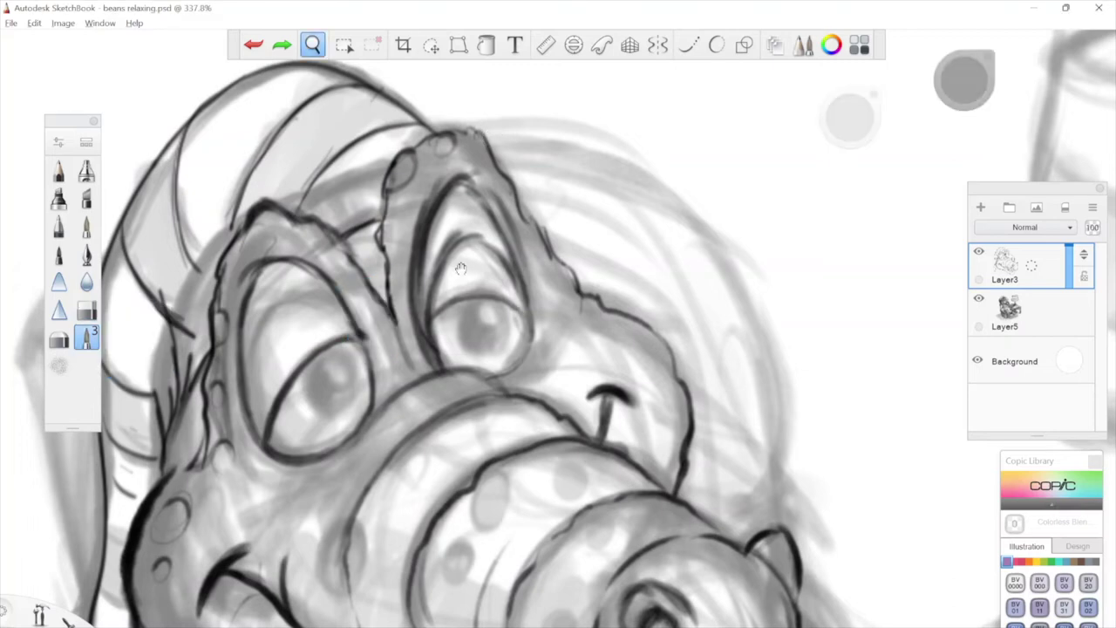
{"action": "left_click_drag", "start_coordinate": [461, 268], "coordinate": [543, 255]}
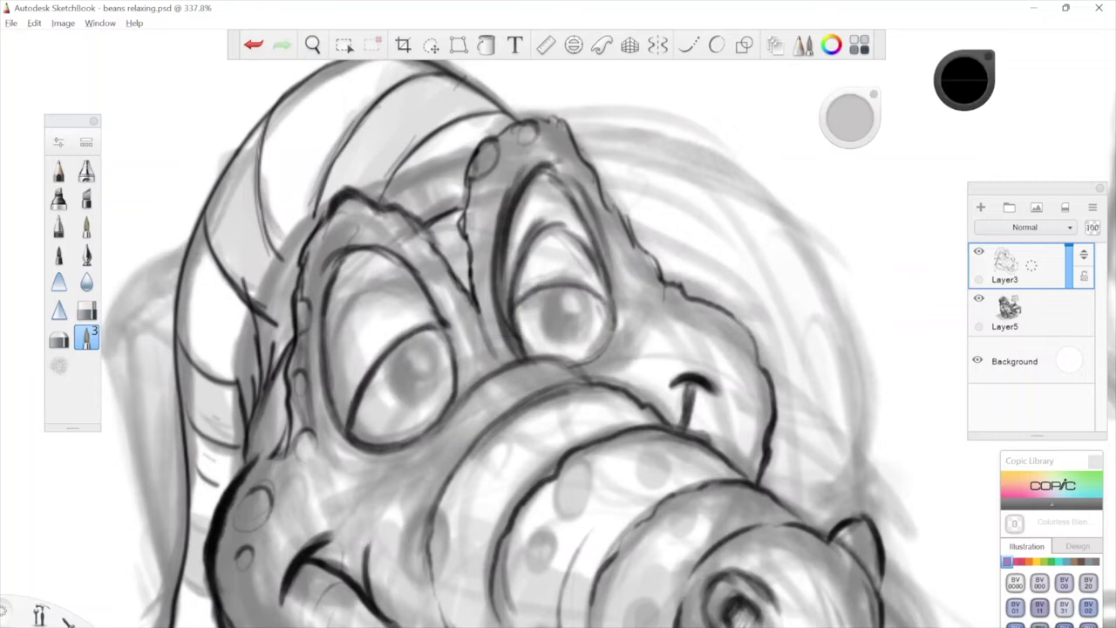
{"action": "key", "text": "space"}
{"action": "left_click_drag", "start_coordinate": [399, 419], "coordinate": [451, 342]}
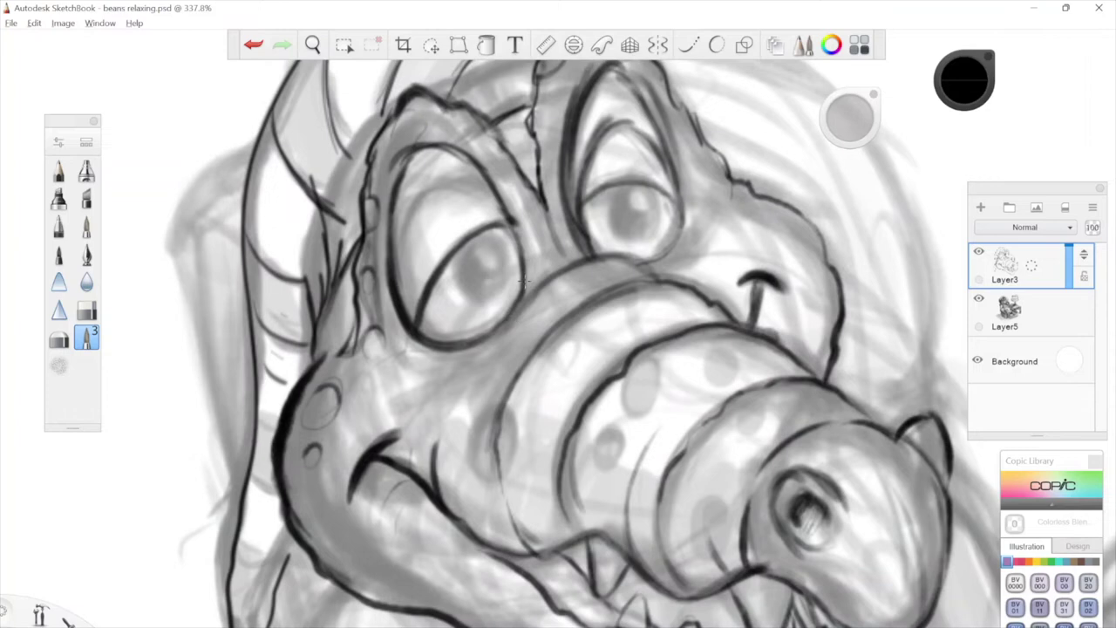
{"action": "key", "text": "space"}
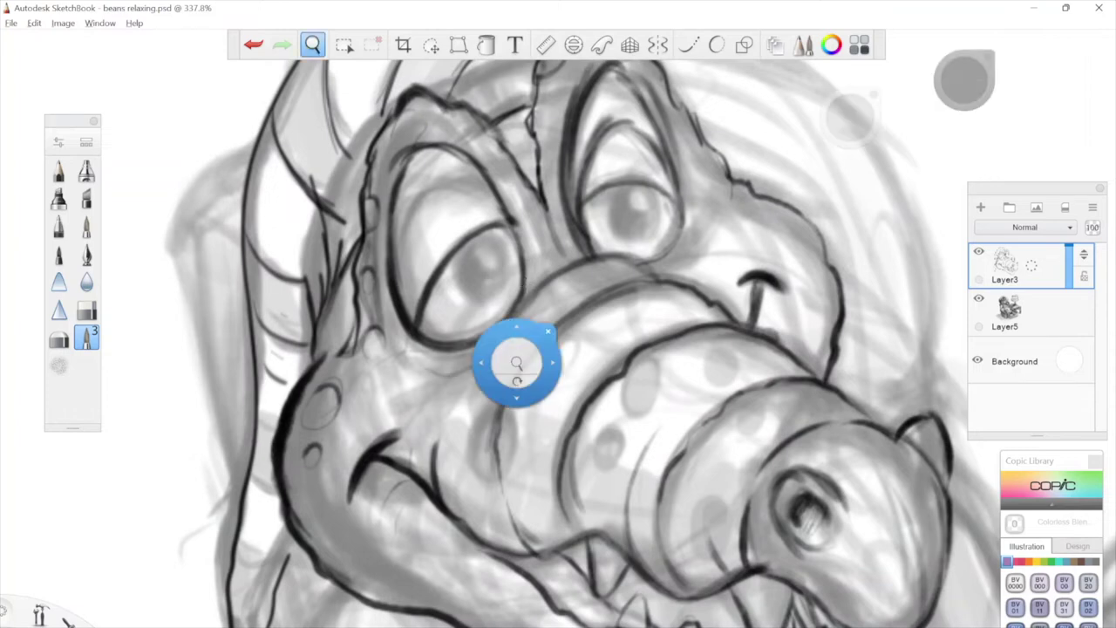
{"action": "left_click_drag", "start_coordinate": [511, 361], "coordinate": [451, 343]}
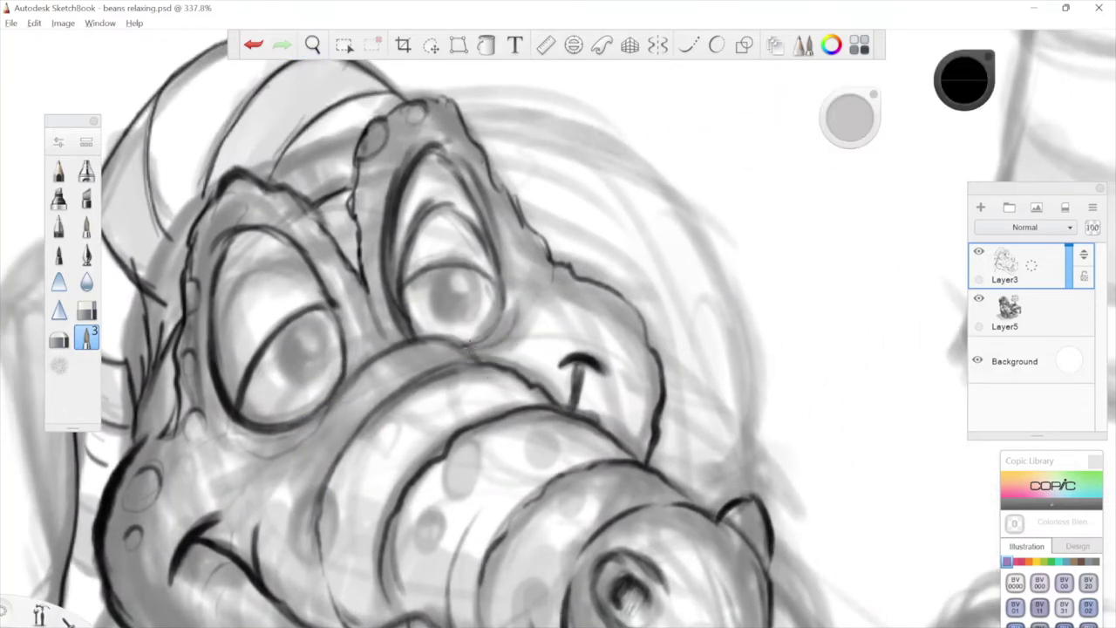
{"action": "left_click_drag", "start_coordinate": [501, 306], "coordinate": [470, 336]}
{"action": "key", "text": "space"}
{"action": "left_click_drag", "start_coordinate": [589, 223], "coordinate": [642, 232]}
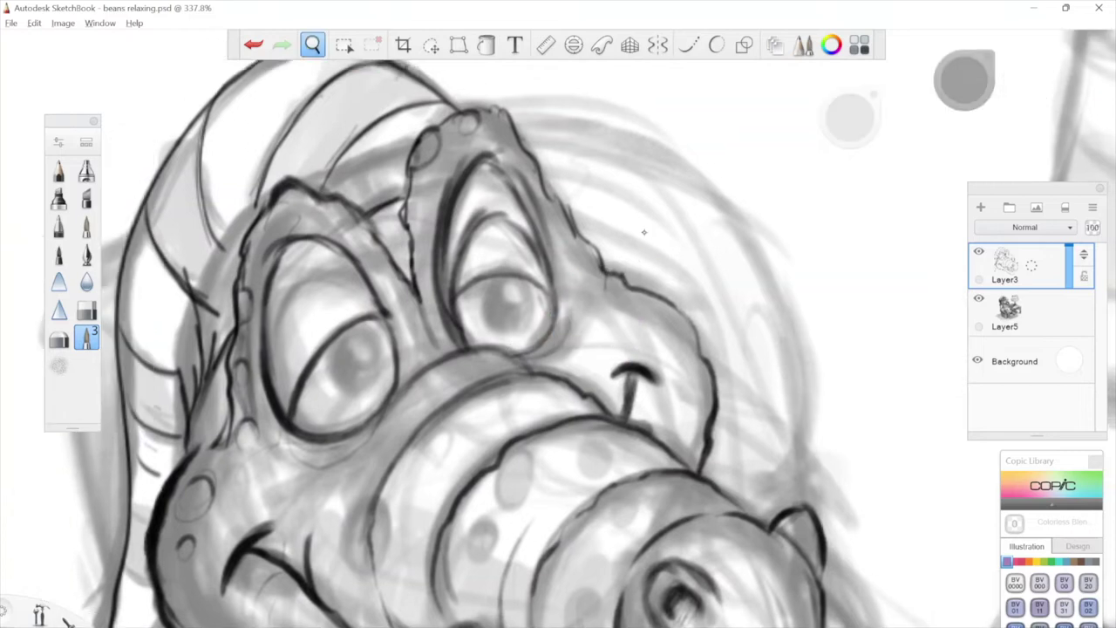
Trace the round irises of both eyes below the eyelid lines.
{"action": "mouse_move", "coordinate": [496, 279]}
{"action": "left_mouse_down"}
{"action": "mouse_move", "coordinate": [478, 297]}
{"action": "mouse_move", "coordinate": [490, 337]}
{"action": "mouse_move", "coordinate": [533, 325]}
{"action": "mouse_move", "coordinate": [478, 296]}
{"action": "mouse_move", "coordinate": [519, 336]}
{"action": "mouse_move", "coordinate": [521, 275]}
{"action": "mouse_move", "coordinate": [548, 219]}
{"action": "left_mouse_up"}
{"action": "key", "text": "space"}
{"action": "mouse_move", "coordinate": [401, 298]}
{"action": "left_mouse_down"}
{"action": "mouse_move", "coordinate": [403, 328]}
{"action": "mouse_move", "coordinate": [432, 352]}
{"action": "mouse_move", "coordinate": [460, 326]}
{"action": "left_mouse_up"}
{"action": "mouse_move", "coordinate": [454, 283]}
{"action": "left_mouse_down"}
{"action": "mouse_move", "coordinate": [467, 327]}
{"action": "mouse_move", "coordinate": [440, 354]}
{"action": "left_mouse_up"}
{"action": "key", "text": "space"}
{"action": "left_click_drag", "start_coordinate": [678, 214], "coordinate": [703, 151]}
{"action": "left_click_drag", "start_coordinate": [683, 165], "coordinate": [611, 282]}
{"action": "left_click_drag", "start_coordinate": [606, 139], "coordinate": [640, 214]}
{"action": "key", "text": "space"}
Trace the small rounded scales along the near and far brow ridges.
{"action": "left_click_drag", "start_coordinate": [429, 230], "coordinate": [538, 146]}
{"action": "left_click_drag", "start_coordinate": [860, 444], "coordinate": [690, 441]}
{"action": "mouse_move", "coordinate": [493, 252]}
{"action": "left_mouse_down"}
{"action": "mouse_move", "coordinate": [499, 278]}
{"action": "mouse_move", "coordinate": [504, 255]}
{"action": "left_mouse_up"}
{"action": "key", "text": "space"}
{"action": "left_click_drag", "start_coordinate": [567, 193], "coordinate": [578, 257]}
{"action": "left_click_drag", "start_coordinate": [436, 223], "coordinate": [454, 252]}
{"action": "mouse_move", "coordinate": [365, 241]}
{"action": "left_mouse_down"}
{"action": "mouse_move", "coordinate": [333, 305]}
{"action": "mouse_move", "coordinate": [340, 335]}
{"action": "left_mouse_up"}
{"action": "left_click_drag", "start_coordinate": [515, 226], "coordinate": [653, 192]}
{"action": "mouse_move", "coordinate": [408, 236]}
{"action": "left_mouse_down"}
{"action": "mouse_move", "coordinate": [383, 269]}
{"action": "mouse_move", "coordinate": [442, 296]}
{"action": "mouse_move", "coordinate": [445, 332]}
{"action": "left_mouse_up"}
{"action": "left_click_drag", "start_coordinate": [594, 429], "coordinate": [577, 326]}
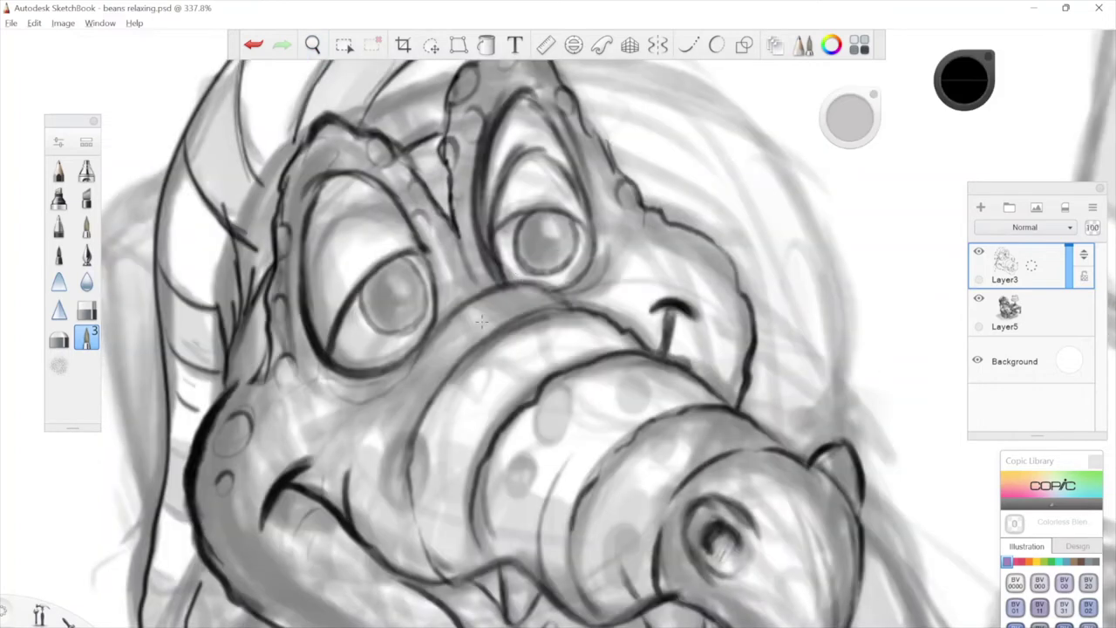
Trace the round scales scattered across the near cheek and the snout's upper segments.
{"action": "left_click_drag", "start_coordinate": [474, 302], "coordinate": [474, 325]}
{"action": "left_click_drag", "start_coordinate": [552, 388], "coordinate": [621, 317]}
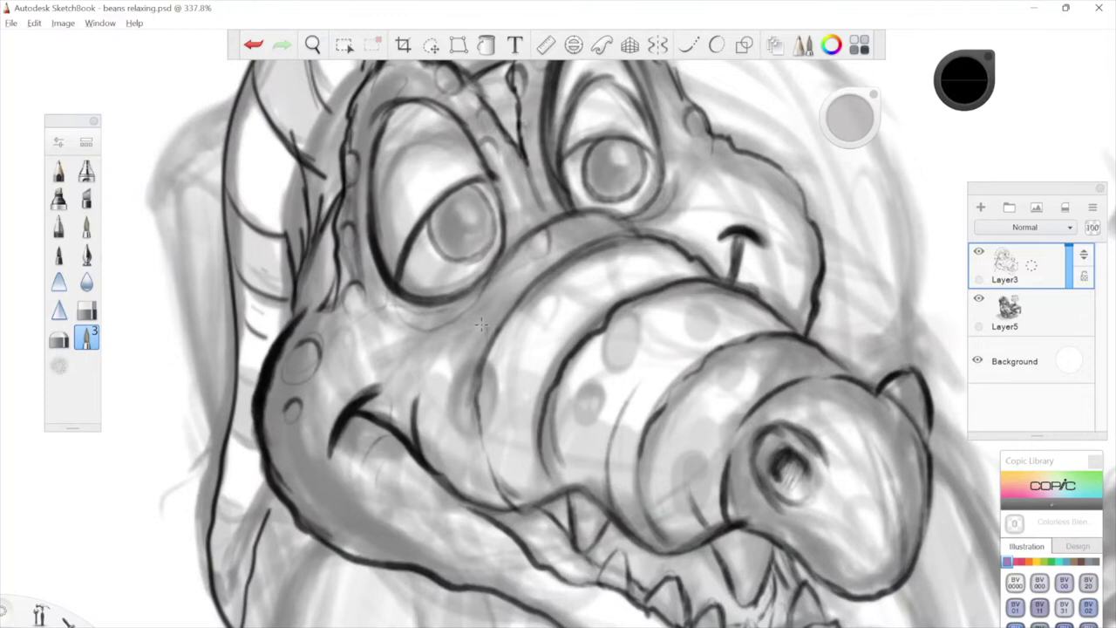
{"action": "left_click_drag", "start_coordinate": [487, 321], "coordinate": [469, 356]}
{"action": "left_click_drag", "start_coordinate": [397, 384], "coordinate": [345, 294]}
{"action": "mouse_move", "coordinate": [396, 326]}
{"action": "left_mouse_down"}
{"action": "mouse_move", "coordinate": [403, 371]}
{"action": "mouse_move", "coordinate": [388, 358]}
{"action": "left_mouse_up"}
{"action": "mouse_move", "coordinate": [455, 342]}
{"action": "left_mouse_down"}
{"action": "mouse_move", "coordinate": [465, 343]}
{"action": "mouse_move", "coordinate": [465, 394]}
{"action": "left_mouse_up"}
{"action": "left_click_drag", "start_coordinate": [641, 347], "coordinate": [598, 326]}
{"action": "mouse_move", "coordinate": [484, 253]}
{"action": "left_mouse_down"}
{"action": "mouse_move", "coordinate": [467, 294]}
{"action": "mouse_move", "coordinate": [475, 298]}
{"action": "left_mouse_up"}
{"action": "left_click_drag", "start_coordinate": [583, 240], "coordinate": [564, 267]}
{"action": "left_click_drag", "start_coordinate": [573, 237], "coordinate": [585, 255]}
{"action": "mouse_move", "coordinate": [680, 288]}
{"action": "left_mouse_down"}
{"action": "mouse_move", "coordinate": [718, 339]}
{"action": "mouse_move", "coordinate": [791, 270]}
{"action": "left_mouse_up"}
{"action": "mouse_move", "coordinate": [468, 443]}
{"action": "left_mouse_down"}
{"action": "mouse_move", "coordinate": [500, 367]}
{"action": "mouse_move", "coordinate": [581, 407]}
{"action": "left_mouse_up"}
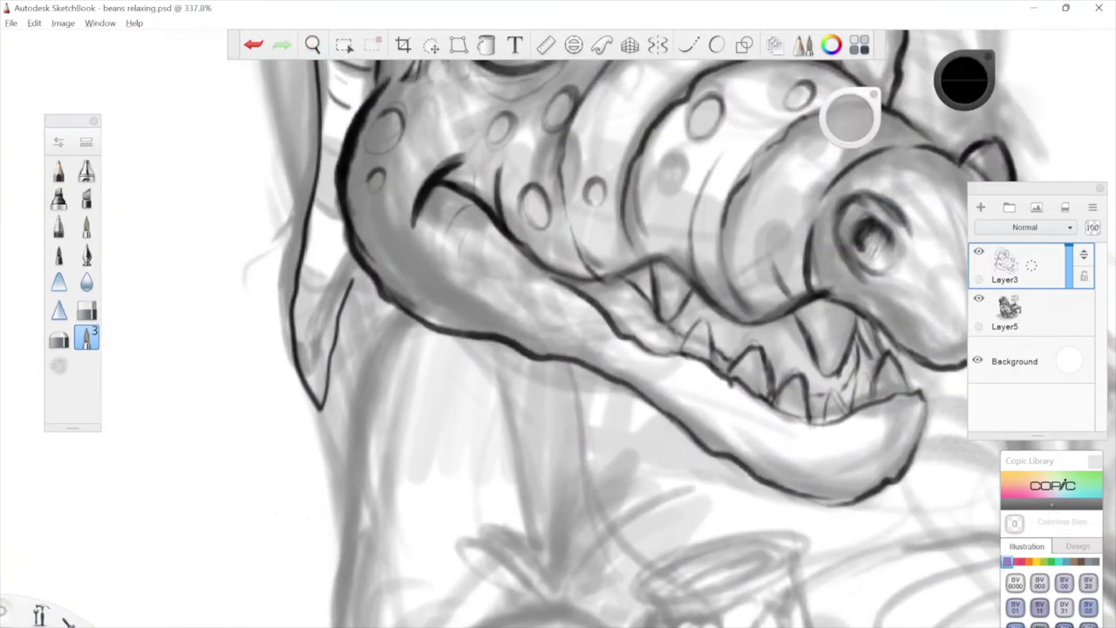
Erase the inked outline at the lower end of the hat's hanging tail beside the jaw.
{"action": "left_click_drag", "start_coordinate": [360, 270], "coordinate": [333, 323]}
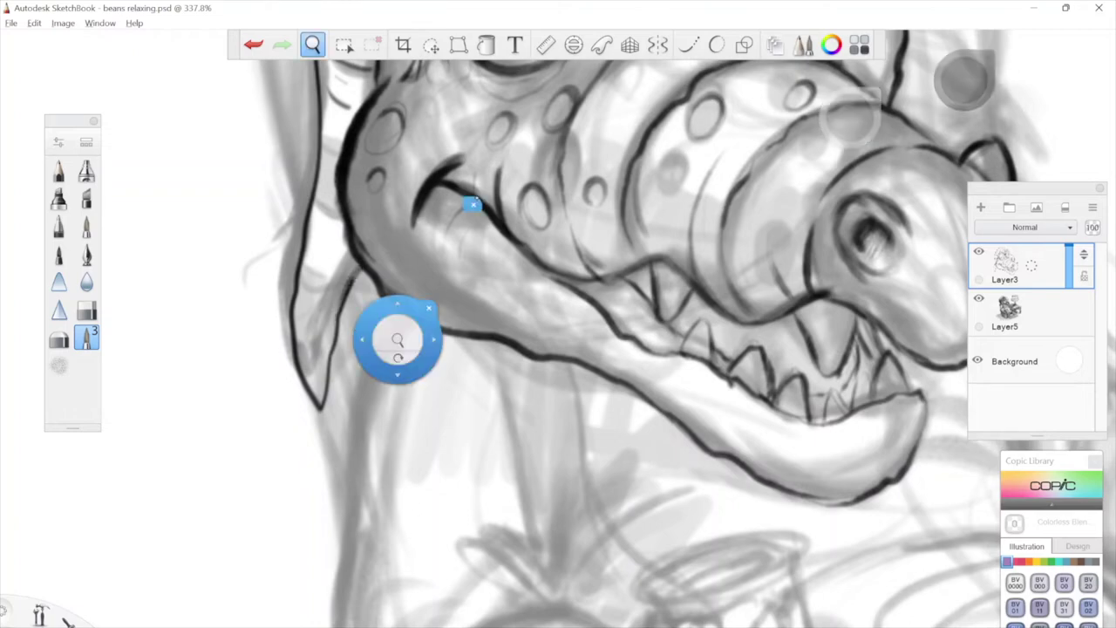
{"action": "left_click_drag", "start_coordinate": [399, 339], "coordinate": [375, 572]}
{"action": "left_click_drag", "start_coordinate": [471, 460], "coordinate": [498, 326]}
{"action": "mouse_move", "coordinate": [292, 416]}
{"action": "left_mouse_down"}
{"action": "mouse_move", "coordinate": [326, 491]}
{"action": "mouse_move", "coordinate": [301, 475]}
{"action": "mouse_move", "coordinate": [333, 444]}
{"action": "mouse_move", "coordinate": [312, 301]}
{"action": "left_mouse_up"}
{"action": "left_click_drag", "start_coordinate": [342, 397], "coordinate": [351, 380]}
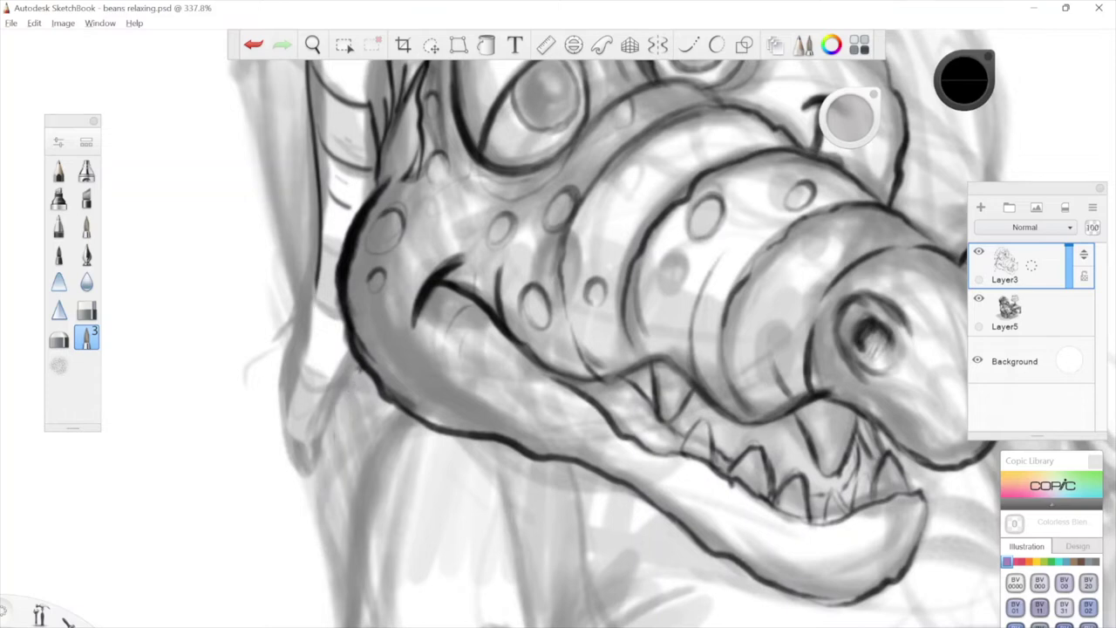
Redraw both edges of the hat's hanging tail with thicker lines meeting in a point below the jaw.
{"action": "left_click_drag", "start_coordinate": [321, 243], "coordinate": [320, 457]}
{"action": "left_click_drag", "start_coordinate": [305, 335], "coordinate": [337, 490]}
{"action": "mouse_move", "coordinate": [325, 450]}
{"action": "left_mouse_down"}
{"action": "mouse_move", "coordinate": [340, 494]}
{"action": "mouse_move", "coordinate": [383, 388]}
{"action": "left_mouse_up"}
{"action": "key", "text": "space"}
{"action": "mouse_move", "coordinate": [526, 290]}
{"action": "left_mouse_down"}
{"action": "mouse_move", "coordinate": [490, 378]}
{"action": "mouse_move", "coordinate": [493, 284]}
{"action": "left_mouse_up"}
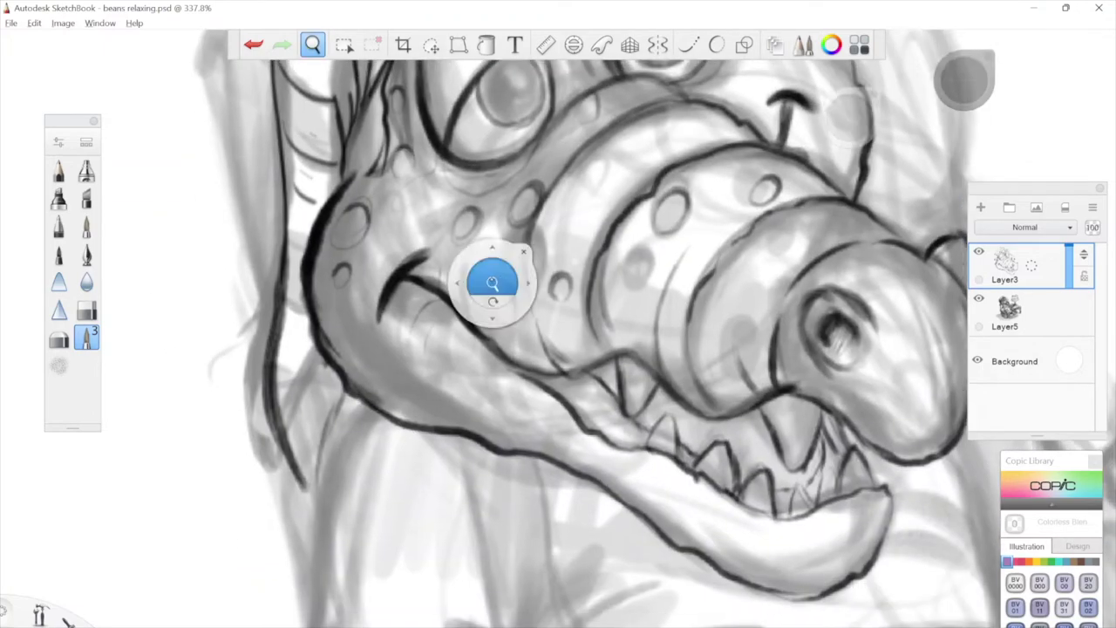
{"action": "mouse_move", "coordinate": [301, 518]}
{"action": "left_mouse_down"}
{"action": "mouse_move", "coordinate": [343, 398]}
{"action": "mouse_move", "coordinate": [311, 520]}
{"action": "left_mouse_up"}
{"action": "key", "text": "space"}
{"action": "left_click_drag", "start_coordinate": [528, 296], "coordinate": [554, 299]}
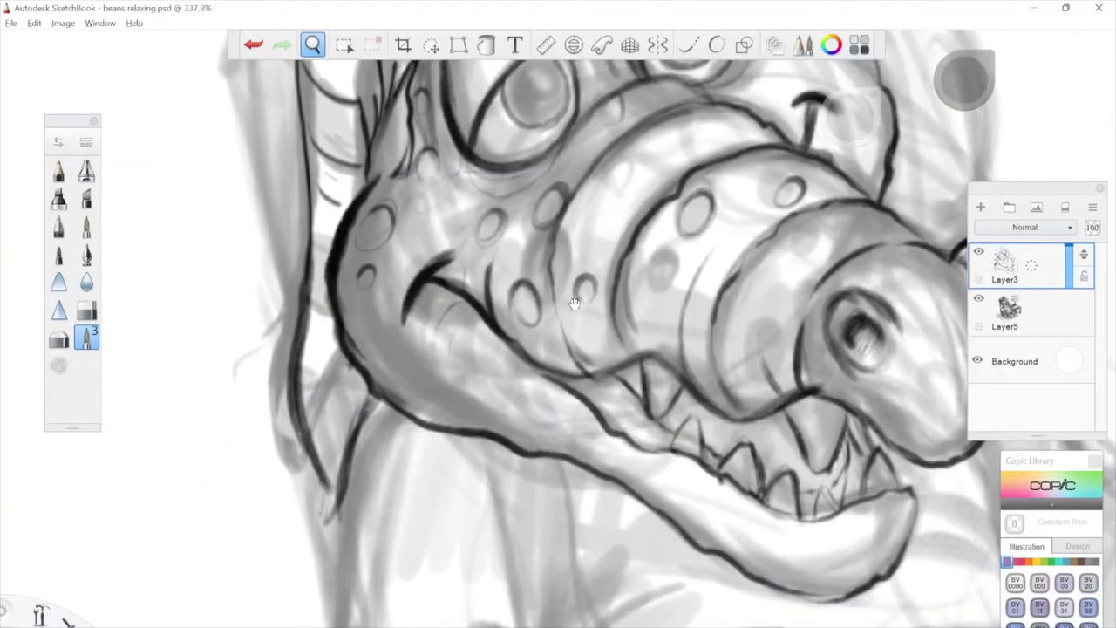
{"action": "left_click_drag", "start_coordinate": [309, 454], "coordinate": [332, 508]}
{"action": "left_click_drag", "start_coordinate": [352, 455], "coordinate": [326, 528]}
Clean up the line along the near brow's outer edge where it meets the hat.
{"action": "key", "text": "space"}
{"action": "left_click_drag", "start_coordinate": [586, 288], "coordinate": [535, 588]}
{"action": "mouse_move", "coordinate": [484, 390]}
{"action": "left_mouse_down"}
{"action": "mouse_move", "coordinate": [516, 308]}
{"action": "mouse_move", "coordinate": [507, 317]}
{"action": "left_mouse_up"}
{"action": "mouse_move", "coordinate": [338, 218]}
{"action": "left_mouse_down"}
{"action": "mouse_move", "coordinate": [358, 272]}
{"action": "mouse_move", "coordinate": [347, 375]}
{"action": "left_mouse_up"}
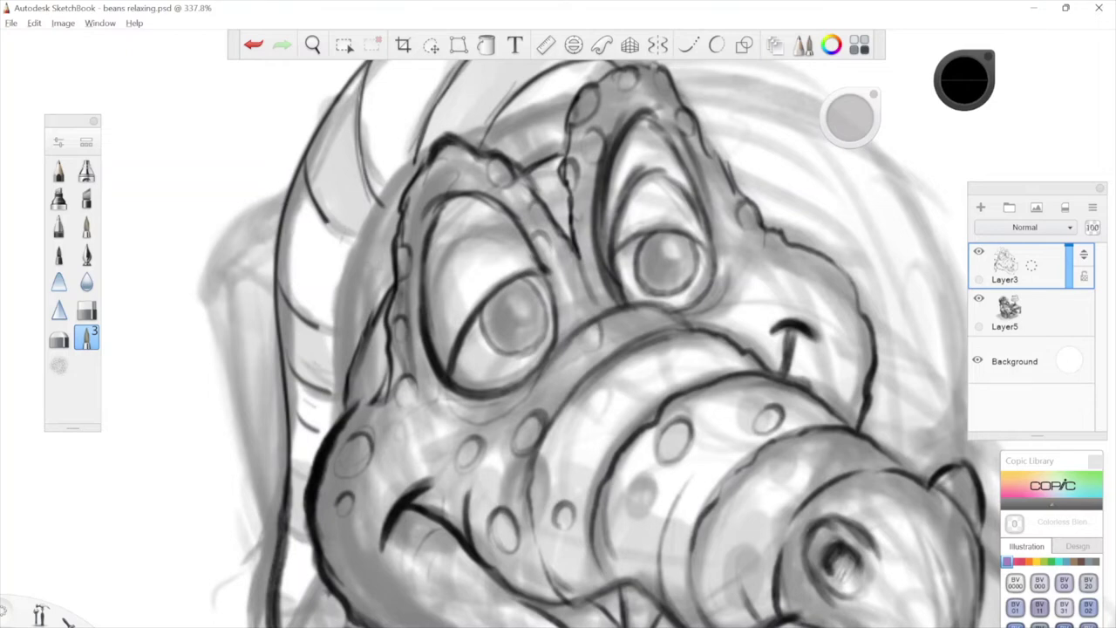
{"action": "left_click_drag", "start_coordinate": [374, 311], "coordinate": [322, 442]}
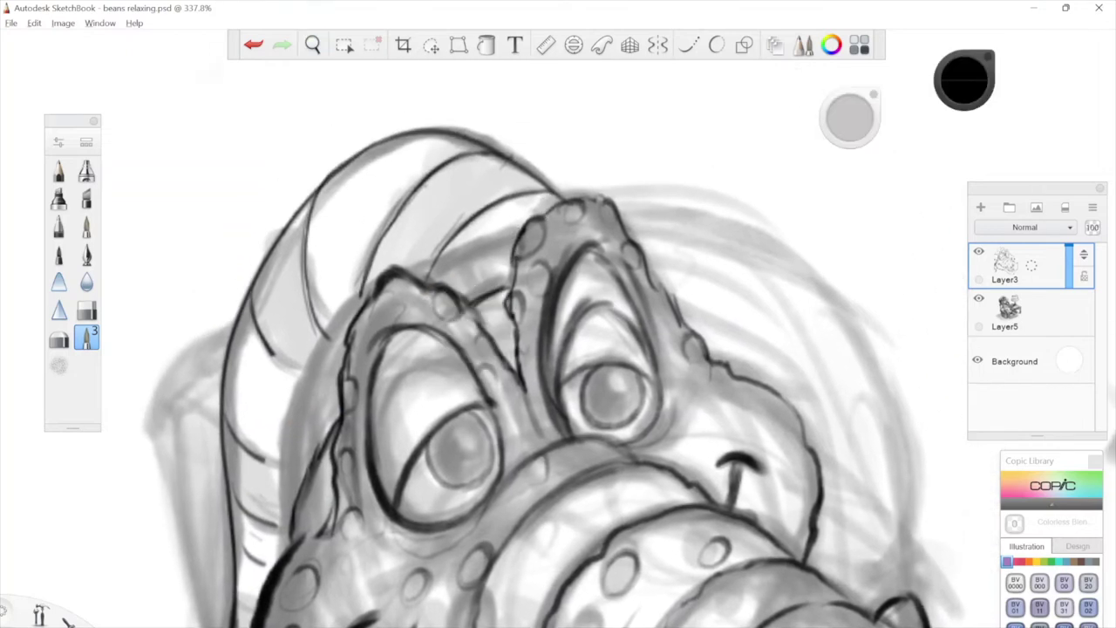
Extend the hat's curved stripe lines until they meet the edge of the near brow.
{"action": "left_click_drag", "start_coordinate": [259, 325], "coordinate": [326, 392]}
{"action": "left_click_drag", "start_coordinate": [281, 360], "coordinate": [340, 398]}
{"action": "left_click_drag", "start_coordinate": [417, 521], "coordinate": [418, 431]}
{"action": "left_click_drag", "start_coordinate": [234, 347], "coordinate": [305, 389]}
{"action": "left_click_drag", "start_coordinate": [249, 419], "coordinate": [292, 439]}
{"action": "mouse_move", "coordinate": [400, 100]}
{"action": "left_mouse_down"}
{"action": "mouse_move", "coordinate": [399, 219]}
{"action": "mouse_move", "coordinate": [377, 252]}
{"action": "left_mouse_up"}
{"action": "left_click_drag", "start_coordinate": [283, 338], "coordinate": [321, 420]}
{"action": "left_click_drag", "start_coordinate": [459, 344], "coordinate": [473, 341]}
{"action": "left_click_drag", "start_coordinate": [393, 267], "coordinate": [354, 351]}
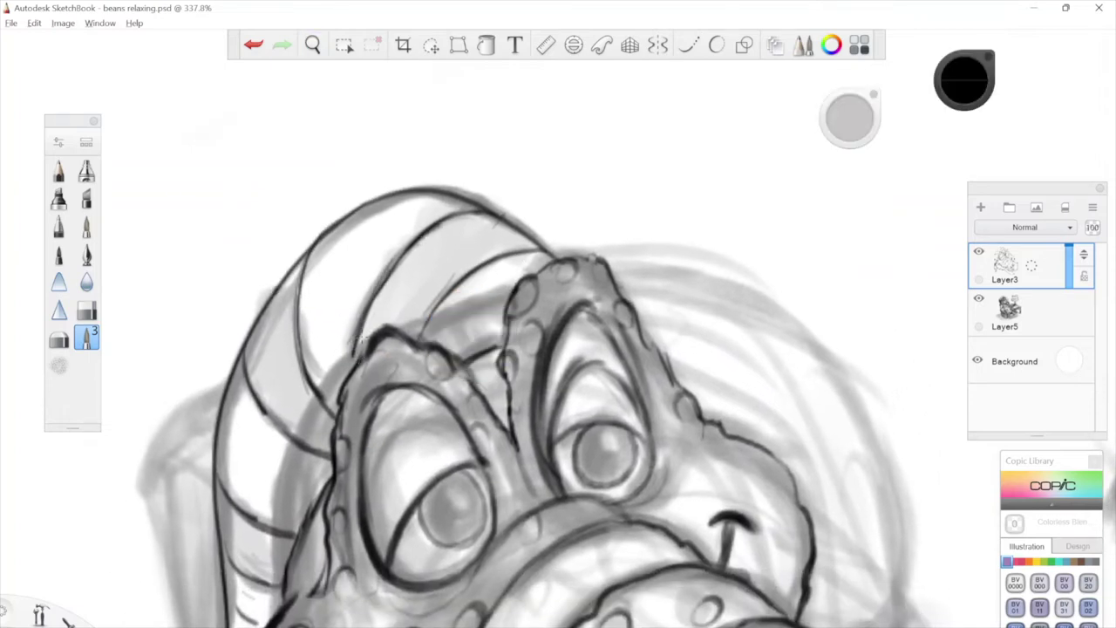
{"action": "left_click_drag", "start_coordinate": [470, 214], "coordinate": [397, 258]}
Examine the traced head against the rest of the sketch at several zoom levels.
{"action": "key", "text": "space"}
{"action": "mouse_move", "coordinate": [613, 466]}
{"action": "left_mouse_down"}
{"action": "mouse_move", "coordinate": [629, 321]}
{"action": "mouse_move", "coordinate": [577, 448]}
{"action": "left_mouse_up"}
{"action": "mouse_move", "coordinate": [656, 423]}
{"action": "left_mouse_down"}
{"action": "mouse_move", "coordinate": [631, 265]}
{"action": "mouse_move", "coordinate": [660, 526]}
{"action": "mouse_move", "coordinate": [632, 465]}
{"action": "left_mouse_up"}
{"action": "left_click_drag", "start_coordinate": [637, 253], "coordinate": [633, 292]}
{"action": "left_click_drag", "start_coordinate": [837, 183], "coordinate": [721, 272]}
{"action": "left_click_drag", "start_coordinate": [538, 378], "coordinate": [552, 197]}
{"action": "left_click_drag", "start_coordinate": [591, 270], "coordinate": [569, 295]}
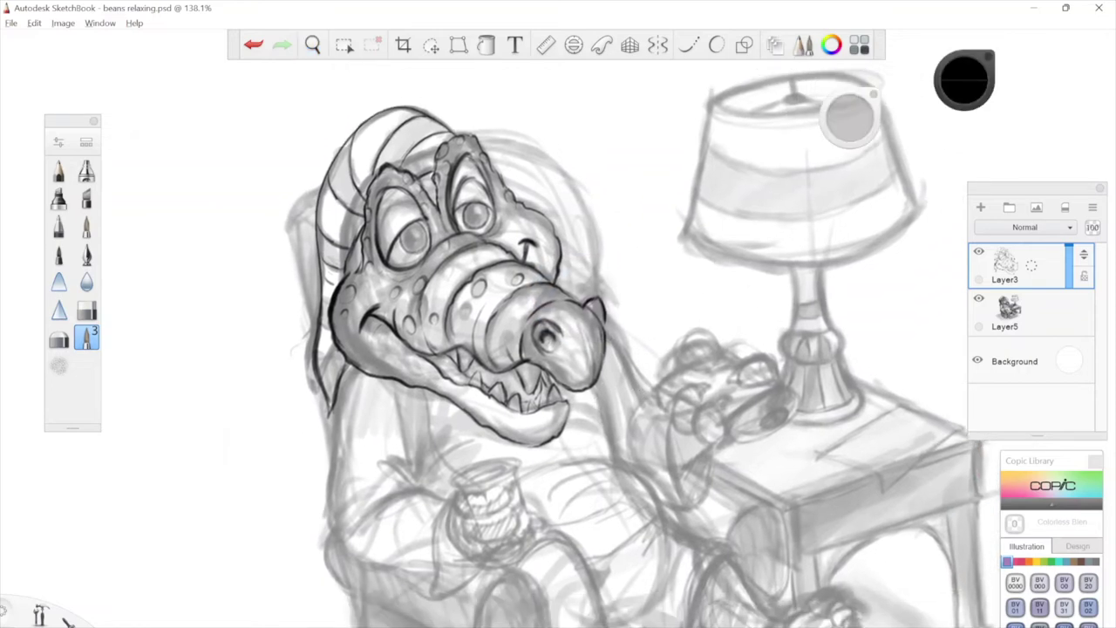
{"action": "key", "text": "space"}
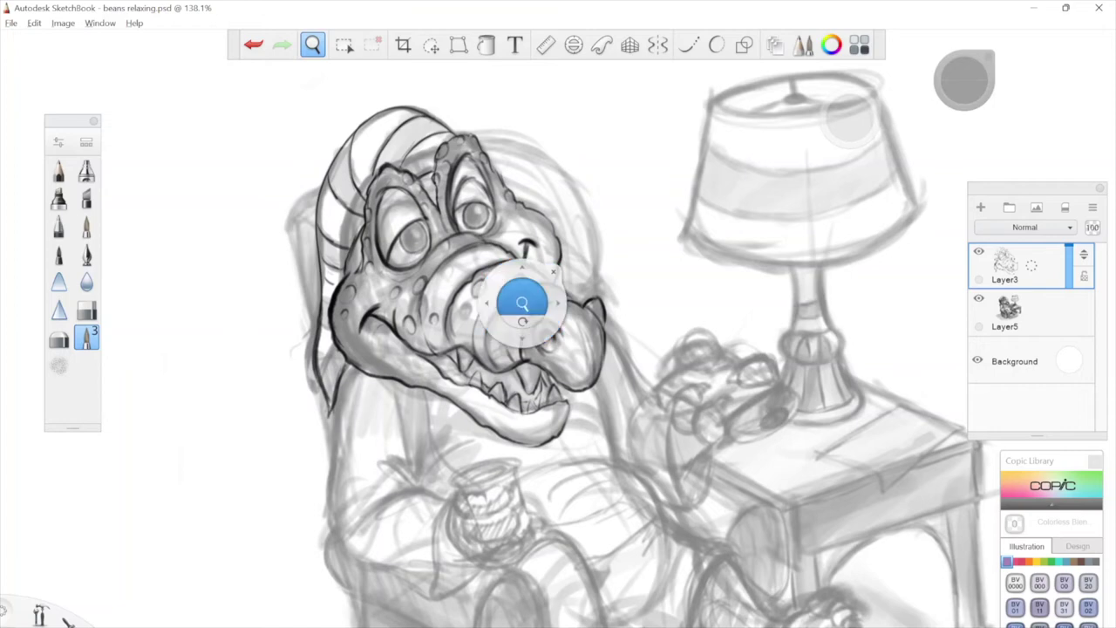
{"action": "left_click_drag", "start_coordinate": [522, 305], "coordinate": [602, 283]}
{"action": "left_click_drag", "start_coordinate": [710, 84], "coordinate": [692, 240]}
{"action": "left_click_drag", "start_coordinate": [544, 234], "coordinate": [621, 246]}
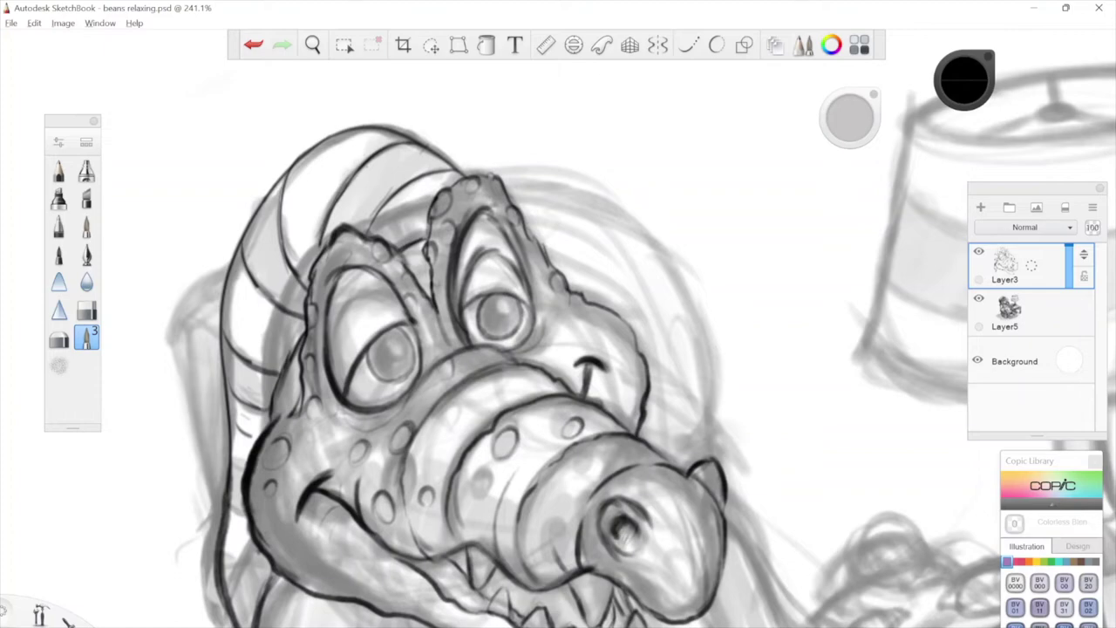
{"action": "key", "text": "space"}
{"action": "left_click_drag", "start_coordinate": [558, 370], "coordinate": [570, 359]}
{"action": "left_click_drag", "start_coordinate": [594, 512], "coordinate": [660, 426]}
{"action": "left_click_drag", "start_coordinate": [515, 426], "coordinate": [544, 405]}
Trace the outer contour of the near shoulder and upper arm below the hat's tail.
{"action": "key", "text": "space"}
{"action": "mouse_move", "coordinate": [399, 281]}
{"action": "left_mouse_down"}
{"action": "mouse_move", "coordinate": [387, 396]}
{"action": "mouse_move", "coordinate": [328, 432]}
{"action": "mouse_move", "coordinate": [321, 464]}
{"action": "left_mouse_up"}
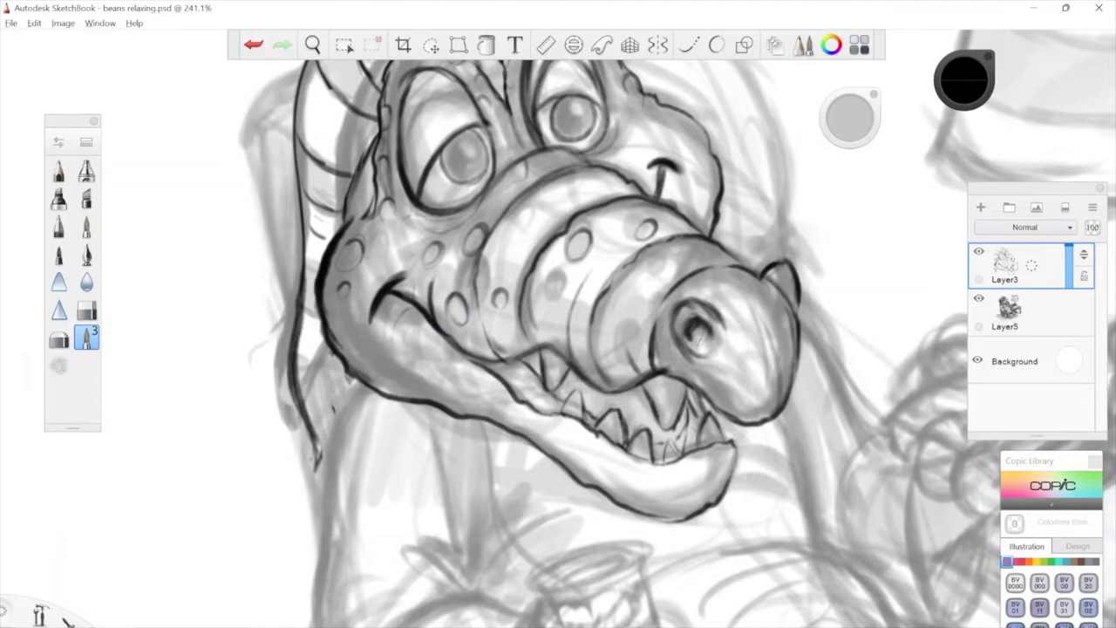
{"action": "mouse_move", "coordinate": [345, 377]}
{"action": "left_mouse_down"}
{"action": "mouse_move", "coordinate": [329, 440]}
{"action": "mouse_move", "coordinate": [328, 582]}
{"action": "left_mouse_up"}
{"action": "left_click_drag", "start_coordinate": [333, 535], "coordinate": [410, 552]}
{"action": "key", "text": "space"}
{"action": "mouse_move", "coordinate": [480, 503]}
{"action": "left_mouse_down"}
{"action": "mouse_move", "coordinate": [493, 299]}
{"action": "mouse_move", "coordinate": [505, 287]}
{"action": "left_mouse_up"}
{"action": "mouse_move", "coordinate": [351, 327]}
{"action": "left_mouse_down"}
{"action": "mouse_move", "coordinate": [334, 436]}
{"action": "mouse_move", "coordinate": [349, 476]}
{"action": "mouse_move", "coordinate": [373, 495]}
{"action": "left_mouse_up"}
{"action": "key", "text": "space"}
{"action": "left_click_drag", "start_coordinate": [653, 261], "coordinate": [593, 340]}
{"action": "left_click_drag", "start_coordinate": [363, 501], "coordinate": [442, 462]}
Trace the near arm's lower contour, its inner edge and the fold lines at the elbow.
{"action": "key", "text": "space"}
{"action": "left_click_drag", "start_coordinate": [663, 273], "coordinate": [604, 370]}
{"action": "left_click_drag", "start_coordinate": [378, 541], "coordinate": [351, 436]}
{"action": "left_click_drag", "start_coordinate": [374, 509], "coordinate": [383, 447]}
{"action": "key", "text": "space"}
{"action": "mouse_move", "coordinate": [685, 247]}
{"action": "left_mouse_down"}
{"action": "mouse_move", "coordinate": [656, 319]}
{"action": "mouse_move", "coordinate": [695, 173]}
{"action": "left_mouse_up"}
{"action": "key", "text": "space"}
{"action": "mouse_move", "coordinate": [426, 489]}
{"action": "left_mouse_down"}
{"action": "mouse_move", "coordinate": [530, 428]}
{"action": "mouse_move", "coordinate": [436, 396]}
{"action": "mouse_move", "coordinate": [453, 370]}
{"action": "left_mouse_up"}
{"action": "left_click_drag", "start_coordinate": [503, 425], "coordinate": [426, 469]}
{"action": "key", "text": "space"}
{"action": "mouse_move", "coordinate": [700, 283]}
{"action": "left_mouse_down"}
{"action": "mouse_move", "coordinate": [669, 320]}
{"action": "mouse_move", "coordinate": [688, 309]}
{"action": "mouse_move", "coordinate": [670, 277]}
{"action": "left_mouse_up"}
{"action": "left_click_drag", "start_coordinate": [713, 359], "coordinate": [712, 320]}
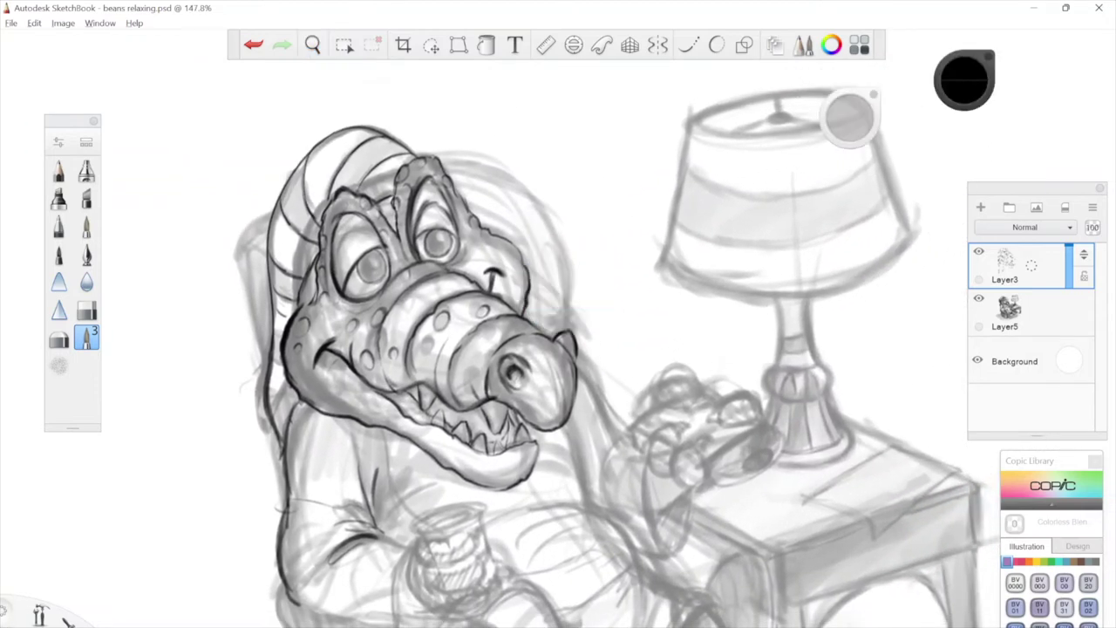
{"action": "key", "text": "space"}
{"action": "mouse_move", "coordinate": [569, 337]}
{"action": "left_mouse_down"}
{"action": "mouse_move", "coordinate": [579, 297]}
{"action": "mouse_move", "coordinate": [673, 199]}
{"action": "left_mouse_up"}
{"action": "left_click_drag", "start_coordinate": [587, 249], "coordinate": [617, 187]}
{"action": "mouse_move", "coordinate": [626, 131]}
{"action": "left_mouse_down"}
{"action": "mouse_move", "coordinate": [651, 165]}
{"action": "mouse_move", "coordinate": [647, 199]}
{"action": "left_mouse_up"}
{"action": "left_click_drag", "start_coordinate": [399, 263], "coordinate": [526, 288]}
{"action": "key", "text": "ctrl+z"}
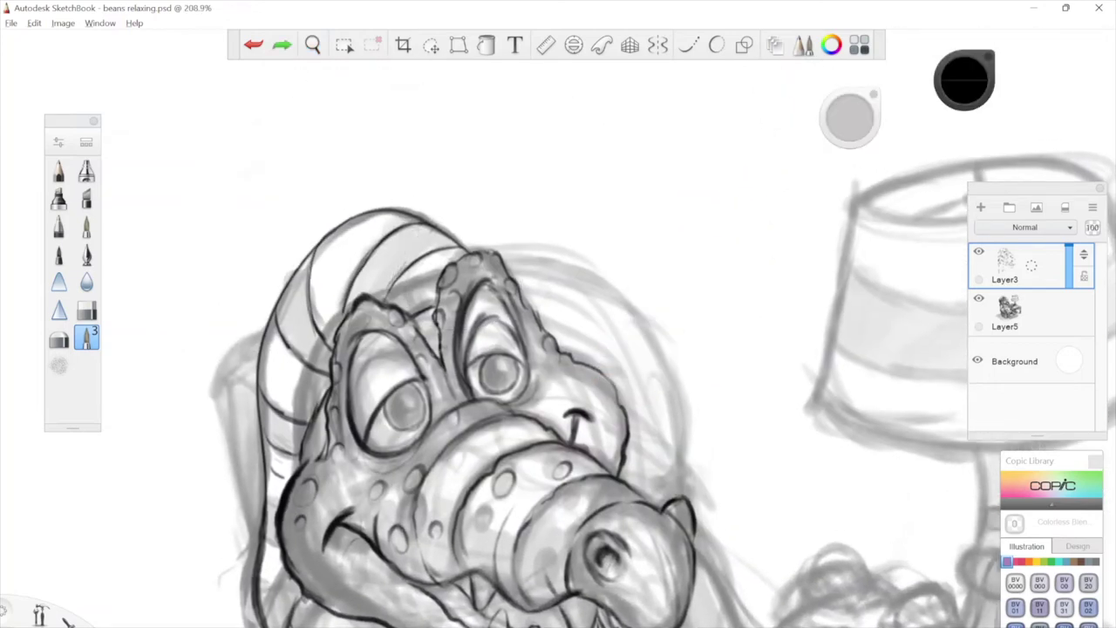
Try a smoother contour line down the outer side of the far brow, and undo the last stroke.
{"action": "left_click_drag", "start_coordinate": [525, 326], "coordinate": [538, 328]}
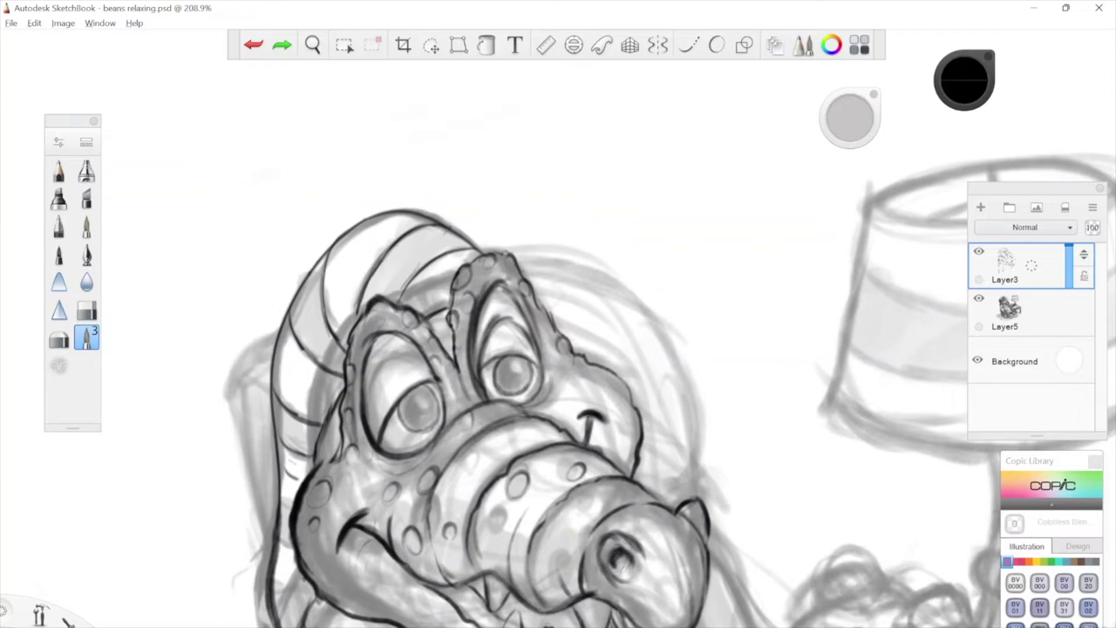
{"action": "left_click_drag", "start_coordinate": [493, 223], "coordinate": [557, 342]}
{"action": "left_click_drag", "start_coordinate": [528, 284], "coordinate": [562, 361]}
{"action": "left_click_drag", "start_coordinate": [542, 304], "coordinate": [581, 388]}
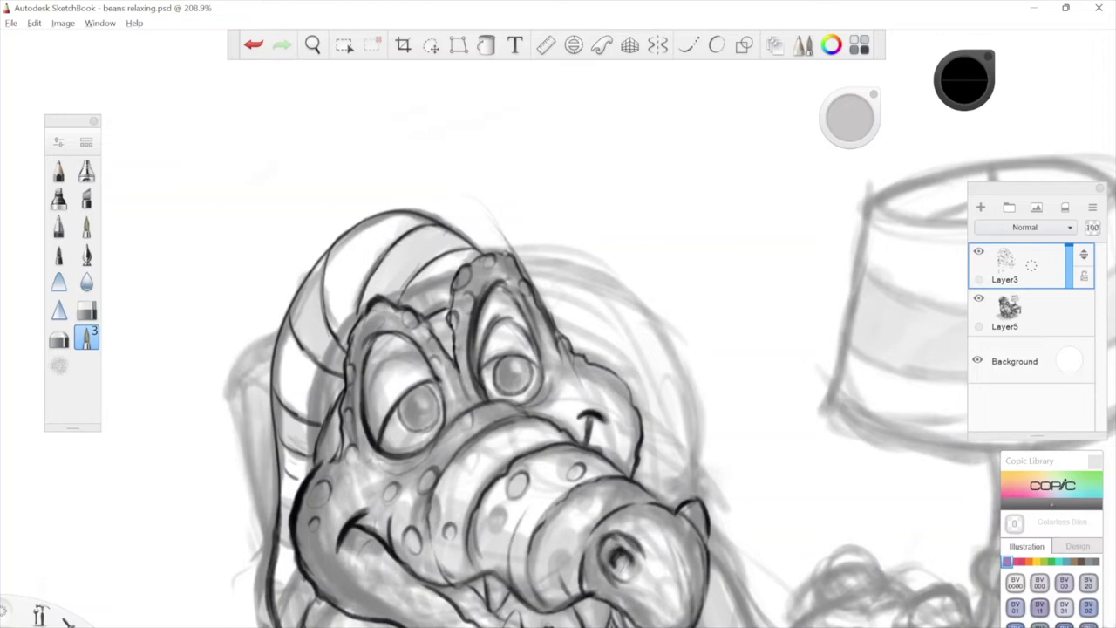
{"action": "left_click_drag", "start_coordinate": [438, 204], "coordinate": [497, 276]}
{"action": "key", "text": "ctrl+z"}
Erase the bumpy outline and the small scales from the top and outer side of the far brow.
{"action": "key", "text": "space"}
{"action": "left_click_drag", "start_coordinate": [615, 322], "coordinate": [587, 367]}
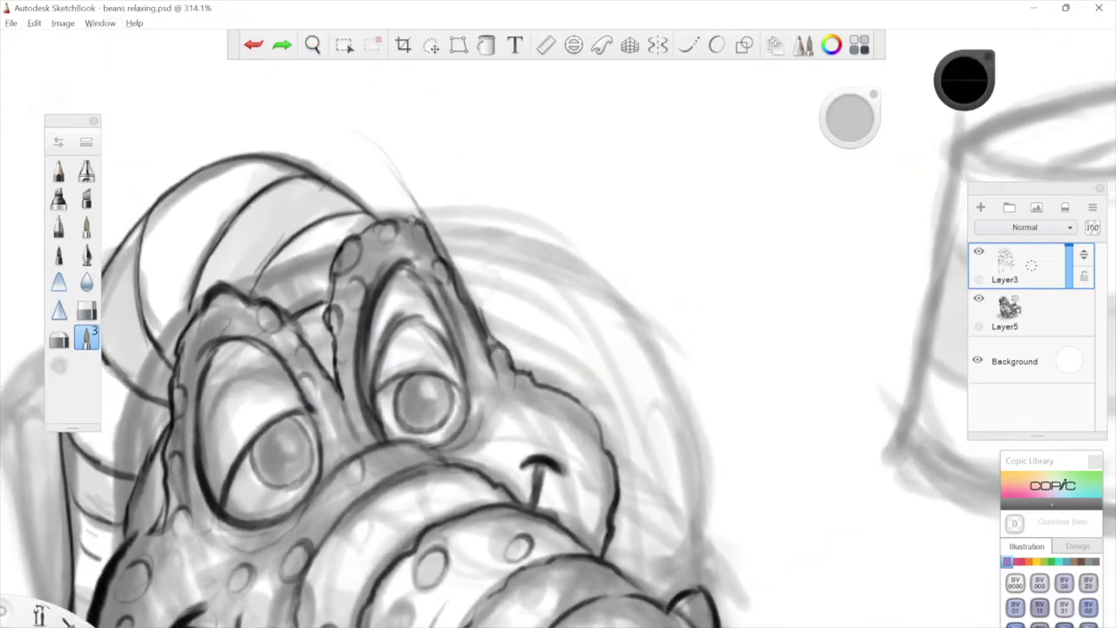
{"action": "left_click_drag", "start_coordinate": [411, 197], "coordinate": [451, 276]}
{"action": "left_click_drag", "start_coordinate": [409, 219], "coordinate": [350, 260]}
{"action": "mouse_move", "coordinate": [441, 244]}
{"action": "left_mouse_down"}
{"action": "mouse_move", "coordinate": [478, 335]}
{"action": "mouse_move", "coordinate": [510, 366]}
{"action": "mouse_move", "coordinate": [491, 377]}
{"action": "left_mouse_up"}
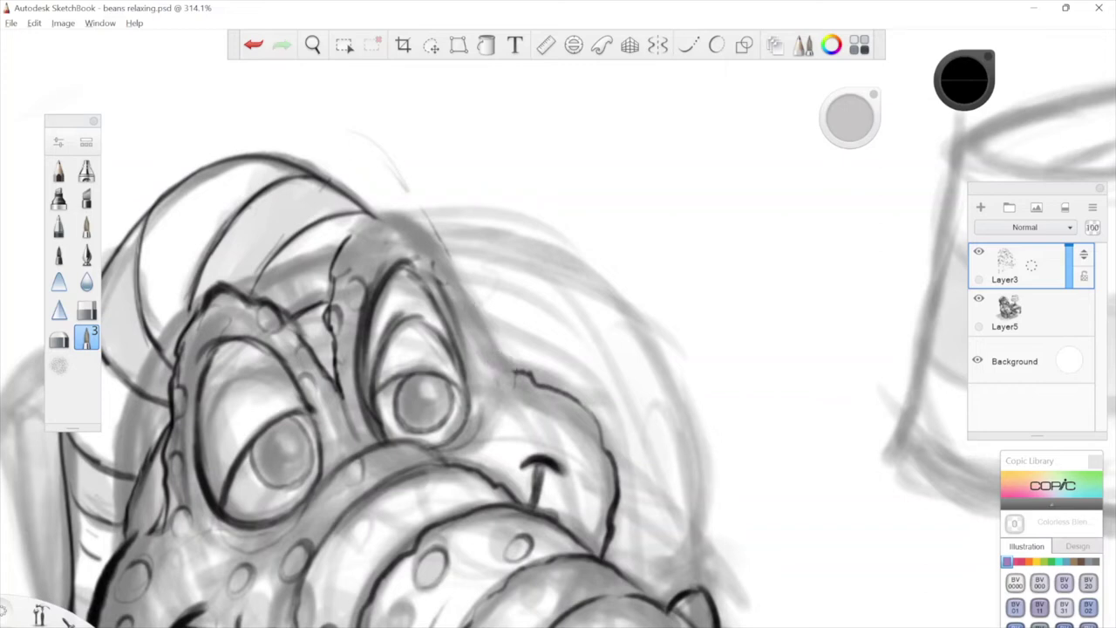
Redraw the far brow's outline as a smoother curve over its top and down its outer side.
{"action": "mouse_move", "coordinate": [353, 236]}
{"action": "left_mouse_down"}
{"action": "mouse_move", "coordinate": [422, 202]}
{"action": "mouse_move", "coordinate": [449, 229]}
{"action": "left_mouse_up"}
{"action": "key", "text": "space"}
{"action": "left_click_drag", "start_coordinate": [576, 171], "coordinate": [676, 161]}
{"action": "mouse_move", "coordinate": [508, 191]}
{"action": "left_mouse_down"}
{"action": "mouse_move", "coordinate": [448, 230]}
{"action": "mouse_move", "coordinate": [506, 179]}
{"action": "mouse_move", "coordinate": [541, 218]}
{"action": "left_mouse_up"}
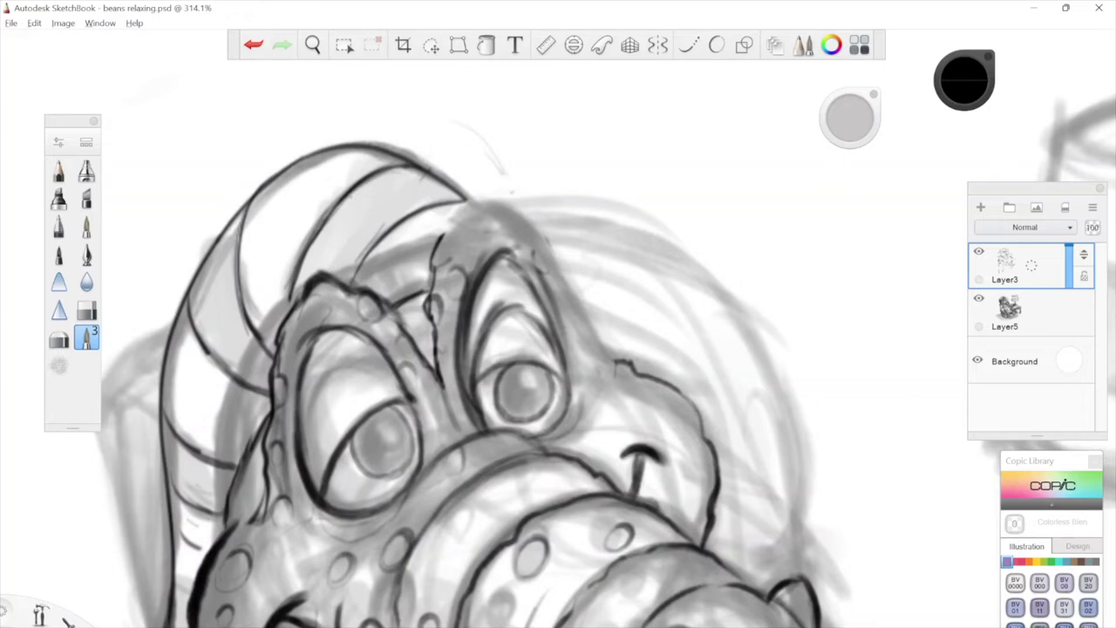
{"action": "left_click_drag", "start_coordinate": [447, 234], "coordinate": [466, 211]}
{"action": "key", "text": "space"}
{"action": "mouse_move", "coordinate": [700, 131]}
{"action": "left_mouse_down"}
{"action": "mouse_move", "coordinate": [680, 210]}
{"action": "mouse_move", "coordinate": [631, 122]}
{"action": "left_mouse_up"}
{"action": "mouse_move", "coordinate": [411, 212]}
{"action": "left_mouse_down"}
{"action": "mouse_move", "coordinate": [471, 220]}
{"action": "mouse_move", "coordinate": [529, 328]}
{"action": "mouse_move", "coordinate": [571, 361]}
{"action": "left_mouse_up"}
{"action": "key", "text": "space"}
{"action": "left_click_drag", "start_coordinate": [719, 305], "coordinate": [612, 228]}
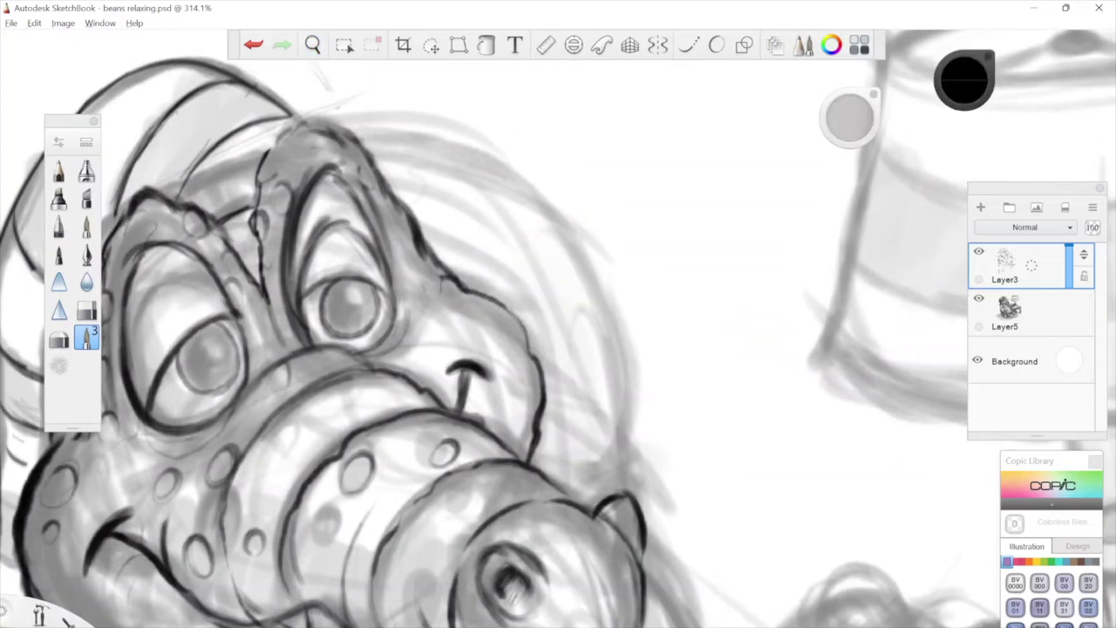
Erase the far cheek's bumpy contour and redraw it as a smoother line down to the snout.
{"action": "key", "text": "space"}
{"action": "mouse_move", "coordinate": [529, 270]}
{"action": "left_mouse_down"}
{"action": "mouse_move", "coordinate": [646, 217]}
{"action": "mouse_move", "coordinate": [605, 245]}
{"action": "mouse_move", "coordinate": [530, 252]}
{"action": "mouse_move", "coordinate": [598, 316]}
{"action": "mouse_move", "coordinate": [618, 364]}
{"action": "left_mouse_up"}
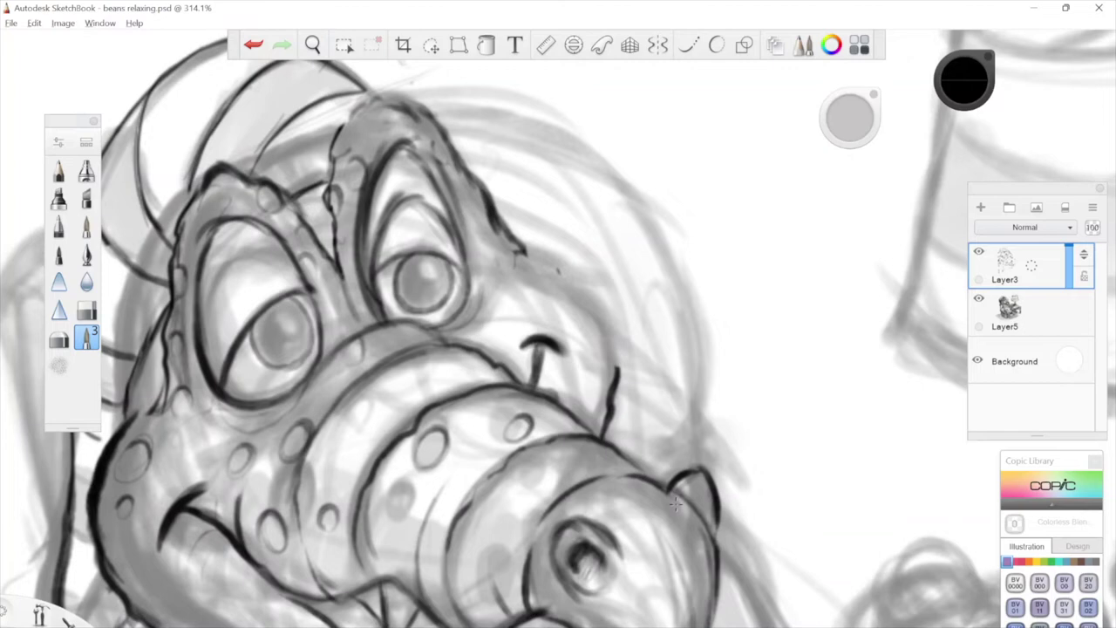
{"action": "left_click_drag", "start_coordinate": [477, 345], "coordinate": [611, 237]}
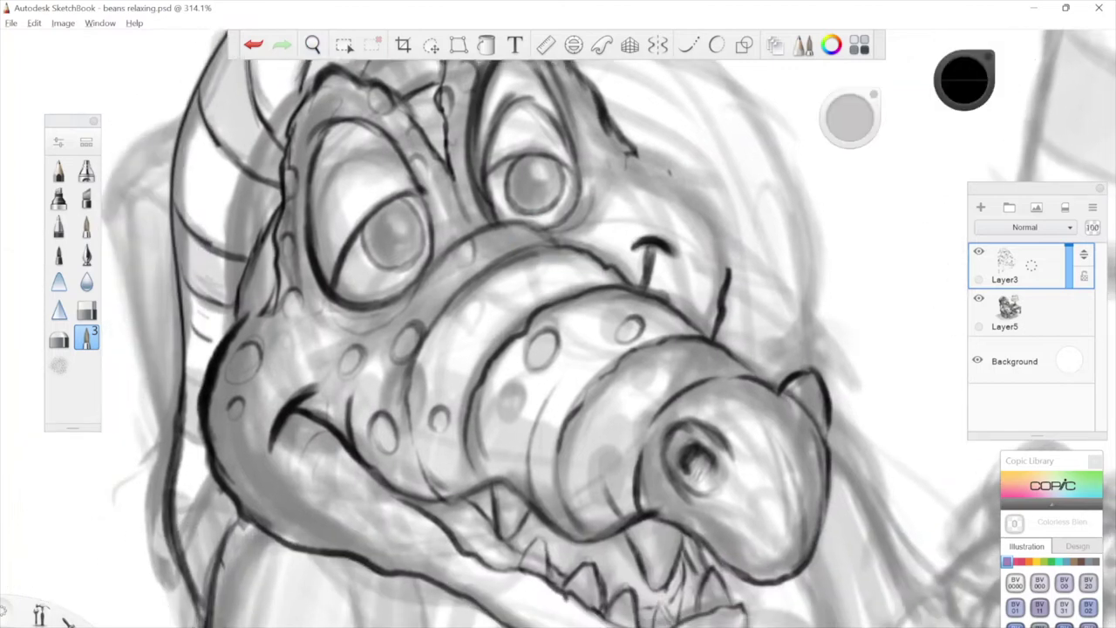
{"action": "key", "text": "space"}
{"action": "left_click_drag", "start_coordinate": [908, 67], "coordinate": [717, 190]}
{"action": "mouse_move", "coordinate": [436, 278]}
{"action": "left_mouse_down"}
{"action": "mouse_move", "coordinate": [530, 321]}
{"action": "mouse_move", "coordinate": [544, 350]}
{"action": "mouse_move", "coordinate": [646, 274]}
{"action": "mouse_move", "coordinate": [562, 297]}
{"action": "left_mouse_up"}
{"action": "key", "text": "space"}
{"action": "key", "text": "ctrl+z"}
{"action": "mouse_move", "coordinate": [561, 281]}
{"action": "left_mouse_down"}
{"action": "mouse_move", "coordinate": [563, 350]}
{"action": "mouse_move", "coordinate": [534, 407]}
{"action": "mouse_move", "coordinate": [645, 279]}
{"action": "mouse_move", "coordinate": [622, 275]}
{"action": "left_mouse_up"}
Erase the heavy mouth corner on the far cheek and redraw it with thinner curved lines.
{"action": "mouse_move", "coordinate": [582, 307]}
{"action": "left_mouse_down"}
{"action": "mouse_move", "coordinate": [526, 315]}
{"action": "mouse_move", "coordinate": [535, 347]}
{"action": "left_mouse_up"}
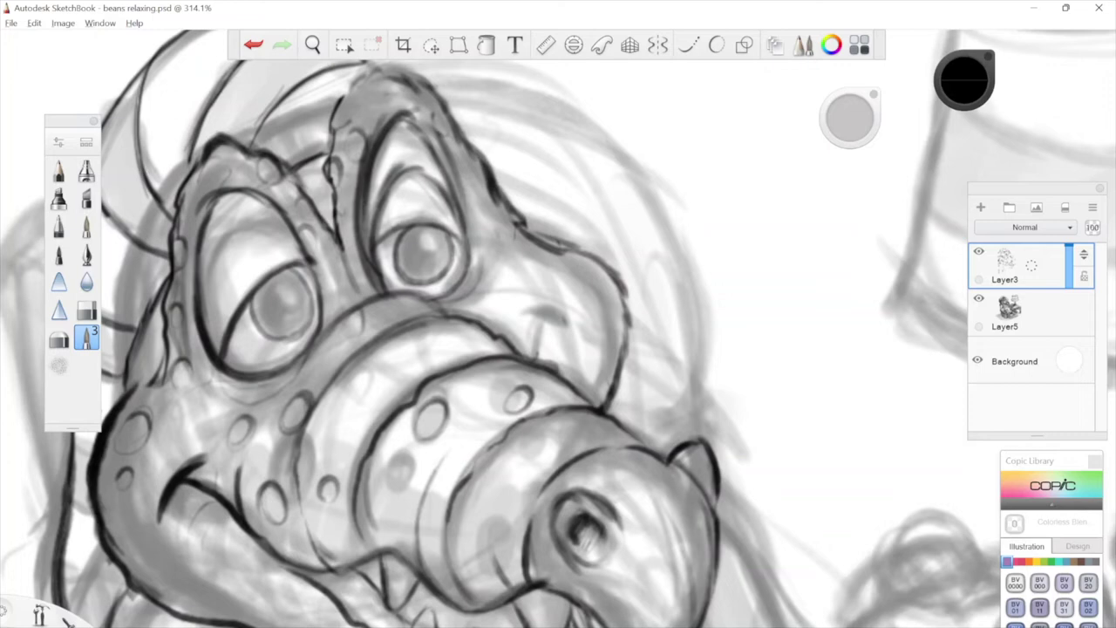
{"action": "mouse_move", "coordinate": [533, 308]}
{"action": "left_mouse_down"}
{"action": "mouse_move", "coordinate": [563, 314]}
{"action": "mouse_move", "coordinate": [572, 335]}
{"action": "mouse_move", "coordinate": [539, 361]}
{"action": "left_mouse_up"}
{"action": "left_click_drag", "start_coordinate": [519, 308], "coordinate": [559, 304]}
{"action": "key", "text": "space"}
{"action": "left_click_drag", "start_coordinate": [549, 360], "coordinate": [522, 380]}
{"action": "left_click_drag", "start_coordinate": [509, 256], "coordinate": [534, 265]}
Redraw the near brow's outer outline as a smoother line without the small scales.
{"action": "key", "text": "space"}
{"action": "left_click_drag", "start_coordinate": [540, 97], "coordinate": [616, 213]}
{"action": "key", "text": "space"}
{"action": "mouse_move", "coordinate": [483, 269]}
{"action": "left_mouse_down"}
{"action": "mouse_move", "coordinate": [528, 169]}
{"action": "mouse_move", "coordinate": [497, 138]}
{"action": "mouse_move", "coordinate": [550, 192]}
{"action": "left_mouse_up"}
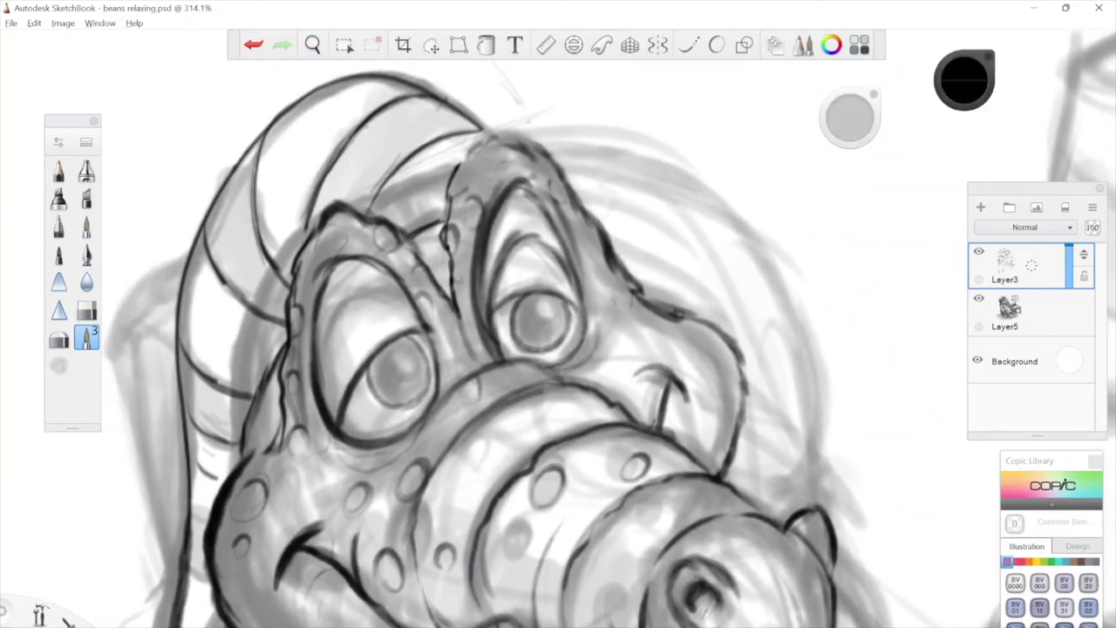
{"action": "mouse_move", "coordinate": [297, 249]}
{"action": "left_mouse_down"}
{"action": "mouse_move", "coordinate": [291, 321]}
{"action": "mouse_move", "coordinate": [293, 281]}
{"action": "mouse_move", "coordinate": [321, 218]}
{"action": "mouse_move", "coordinate": [288, 340]}
{"action": "left_mouse_up"}
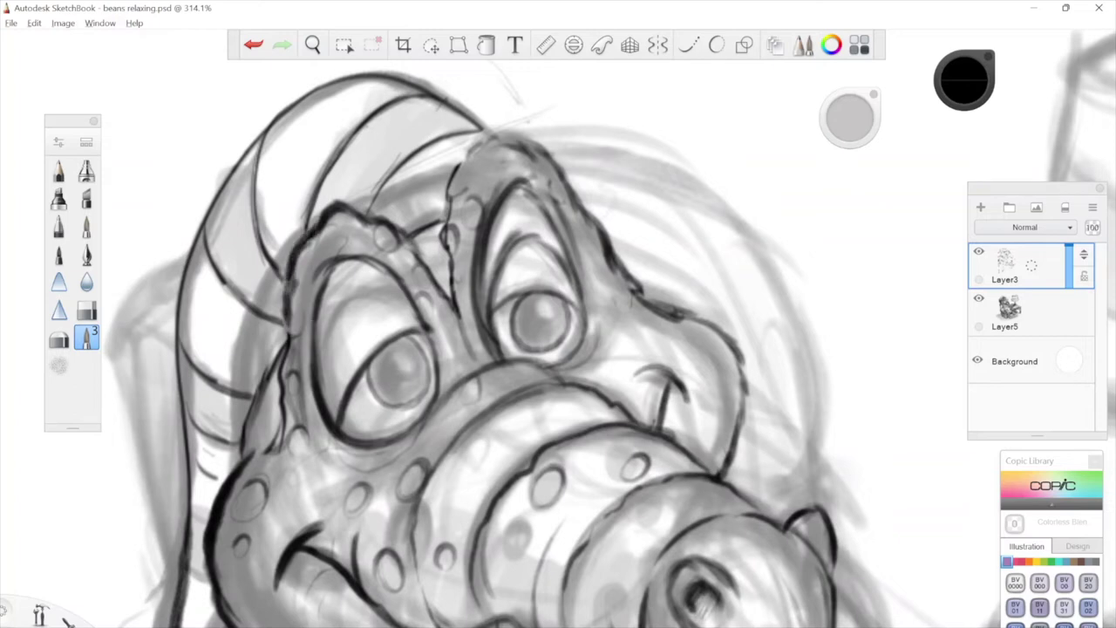
{"action": "key", "text": "space"}
{"action": "left_click_drag", "start_coordinate": [674, 253], "coordinate": [550, 305]}
{"action": "left_click_drag", "start_coordinate": [646, 221], "coordinate": [638, 247]}
{"action": "left_click_drag", "start_coordinate": [358, 225], "coordinate": [313, 291]}
{"action": "key", "text": "space"}
{"action": "mouse_move", "coordinate": [507, 250]}
{"action": "left_mouse_down"}
{"action": "mouse_move", "coordinate": [633, 201]}
{"action": "mouse_move", "coordinate": [525, 221]}
{"action": "mouse_move", "coordinate": [593, 131]}
{"action": "mouse_move", "coordinate": [670, 179]}
{"action": "left_mouse_up"}
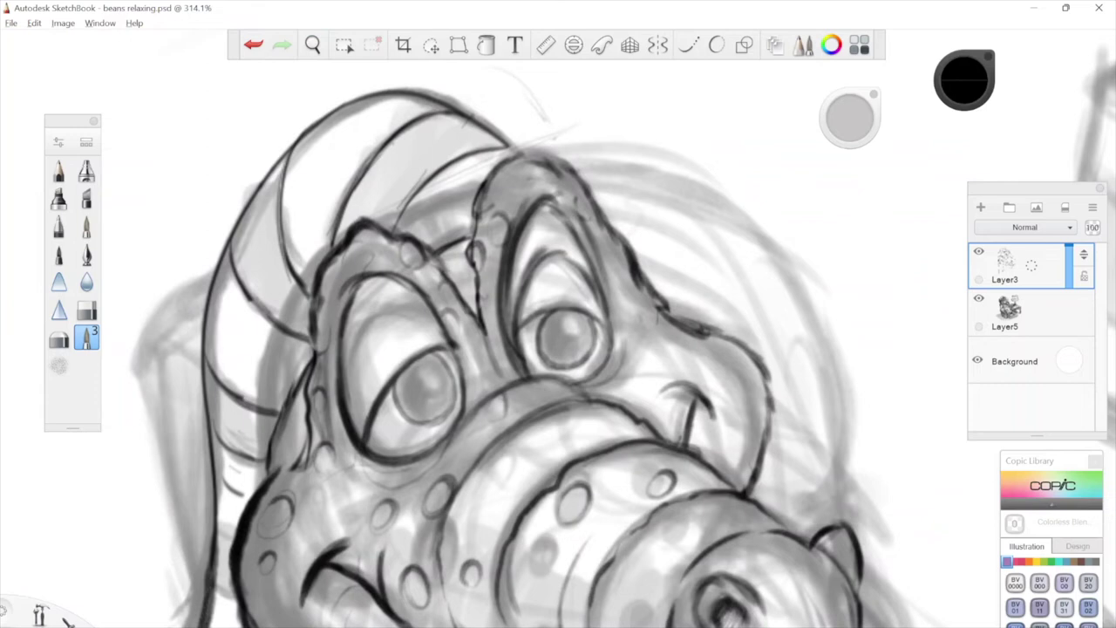
{"action": "left_click_drag", "start_coordinate": [450, 150], "coordinate": [391, 227]}
{"action": "key", "text": "ctrl+z"}
{"action": "key", "text": "space"}
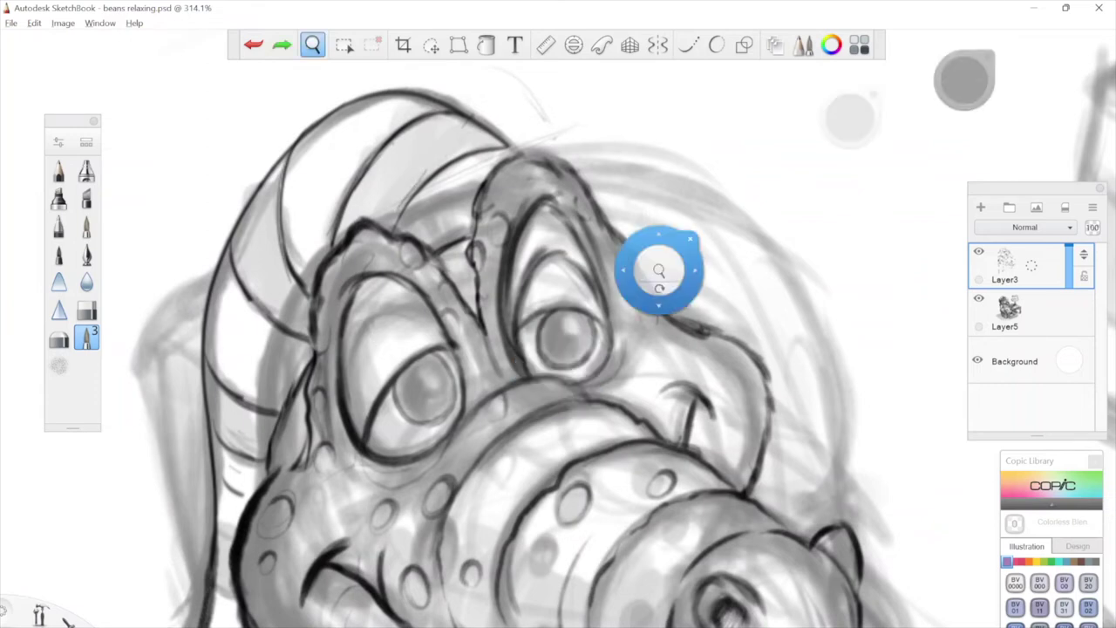
Add a short curved crease below the far eye and erase the outer side of its socket outline.
{"action": "left_click_drag", "start_coordinate": [653, 288], "coordinate": [649, 251]}
{"action": "scroll", "coordinate": [650, 249], "scroll_direction": "down", "scroll_amount": 4}
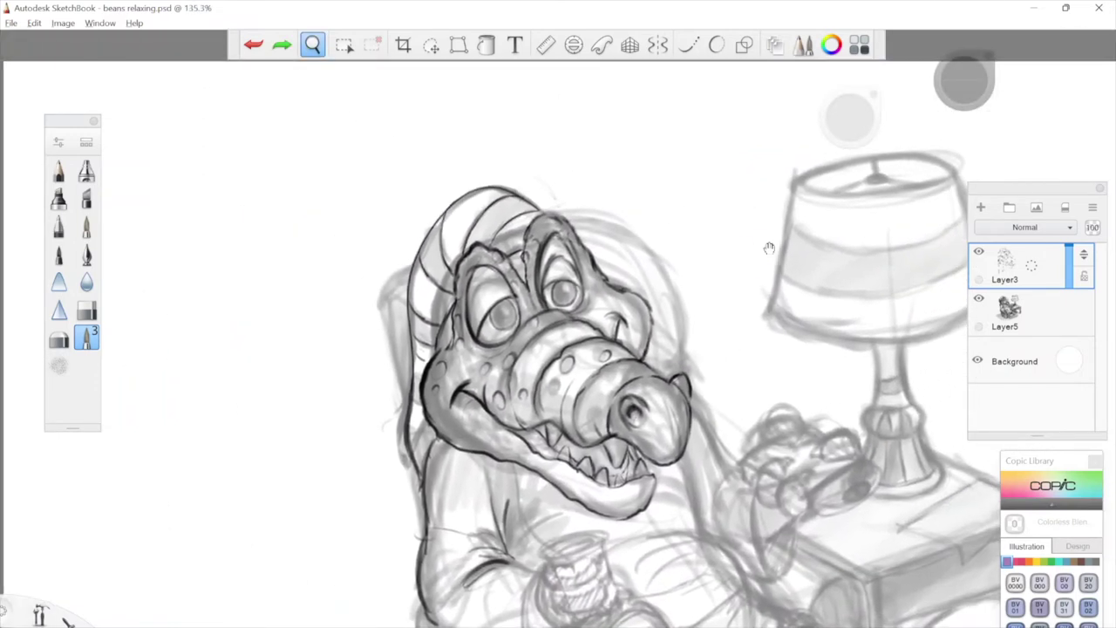
{"action": "left_click_drag", "start_coordinate": [685, 304], "coordinate": [713, 305]}
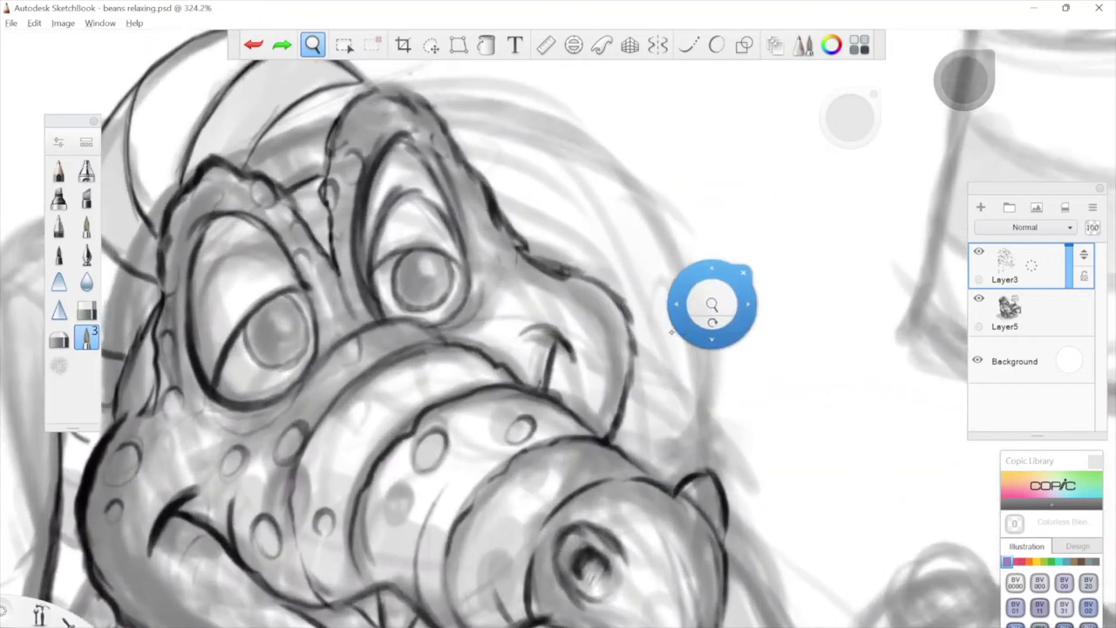
{"action": "left_click_drag", "start_coordinate": [461, 314], "coordinate": [480, 281]}
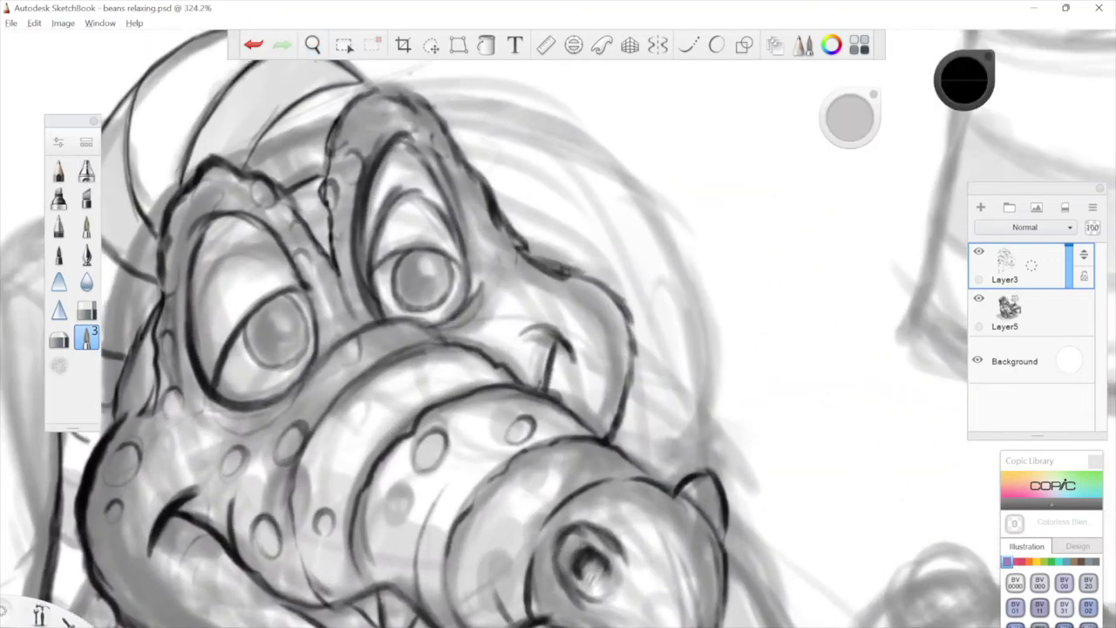
{"action": "left_click_drag", "start_coordinate": [555, 263], "coordinate": [536, 290]}
{"action": "left_click_drag", "start_coordinate": [425, 232], "coordinate": [448, 321]}
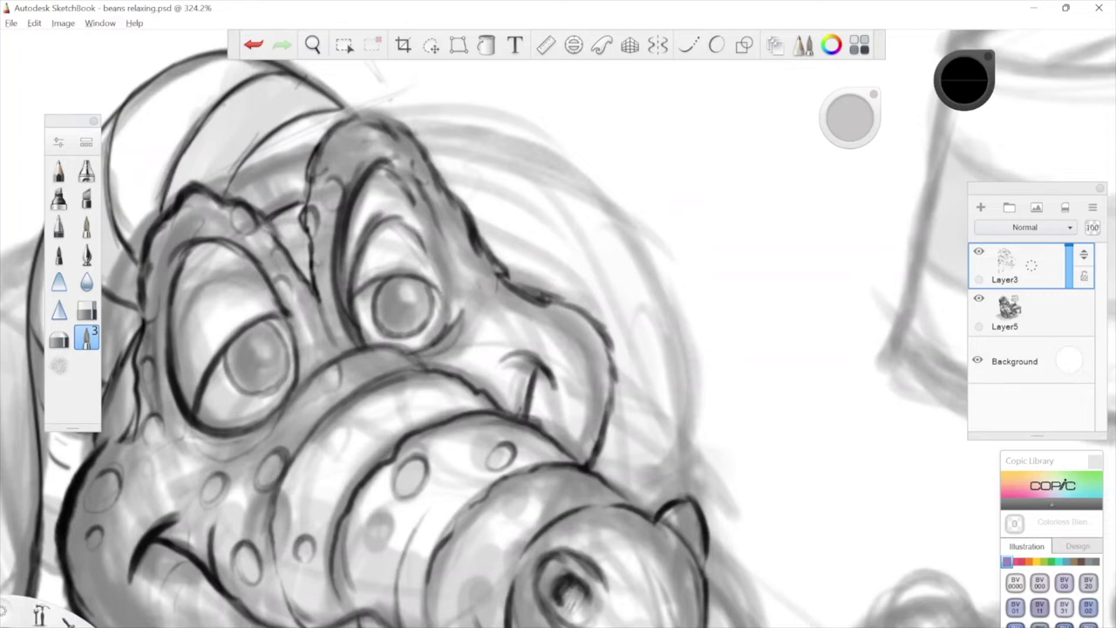
Try to redraw the outer side of the far eye's socket outline.
{"action": "left_click_drag", "start_coordinate": [443, 253], "coordinate": [459, 281]}
{"action": "left_click_drag", "start_coordinate": [410, 187], "coordinate": [449, 261]}
{"action": "left_click_drag", "start_coordinate": [420, 207], "coordinate": [462, 284]}
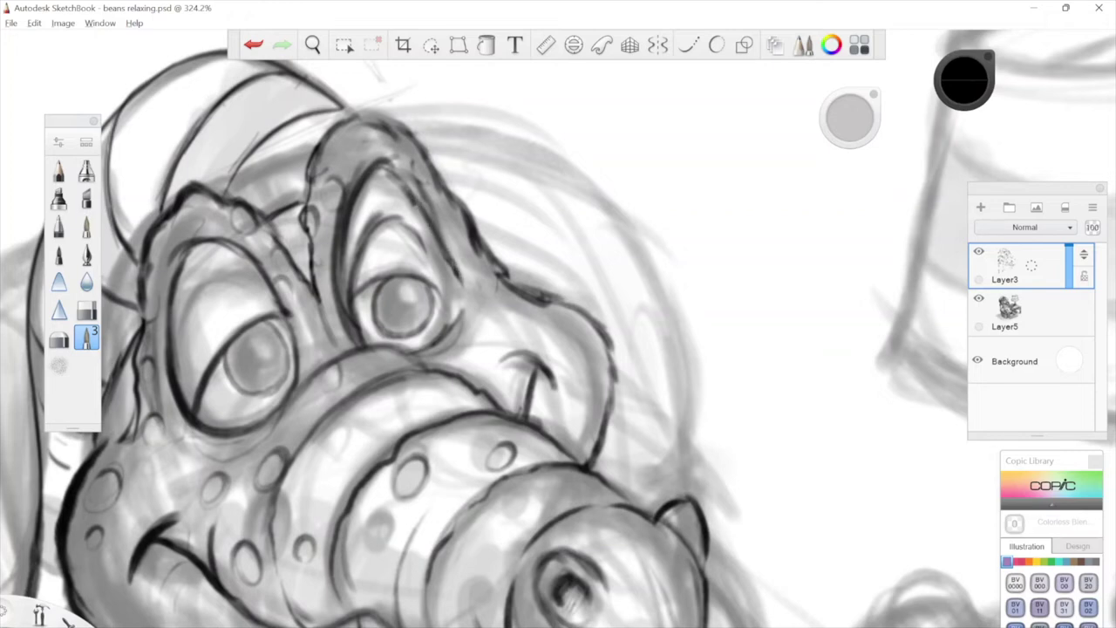
{"action": "left_click_drag", "start_coordinate": [412, 191], "coordinate": [461, 286]}
{"action": "mouse_move", "coordinate": [413, 184]}
{"action": "left_mouse_down"}
{"action": "mouse_move", "coordinate": [434, 220]}
{"action": "mouse_move", "coordinate": [408, 200]}
{"action": "left_mouse_up"}
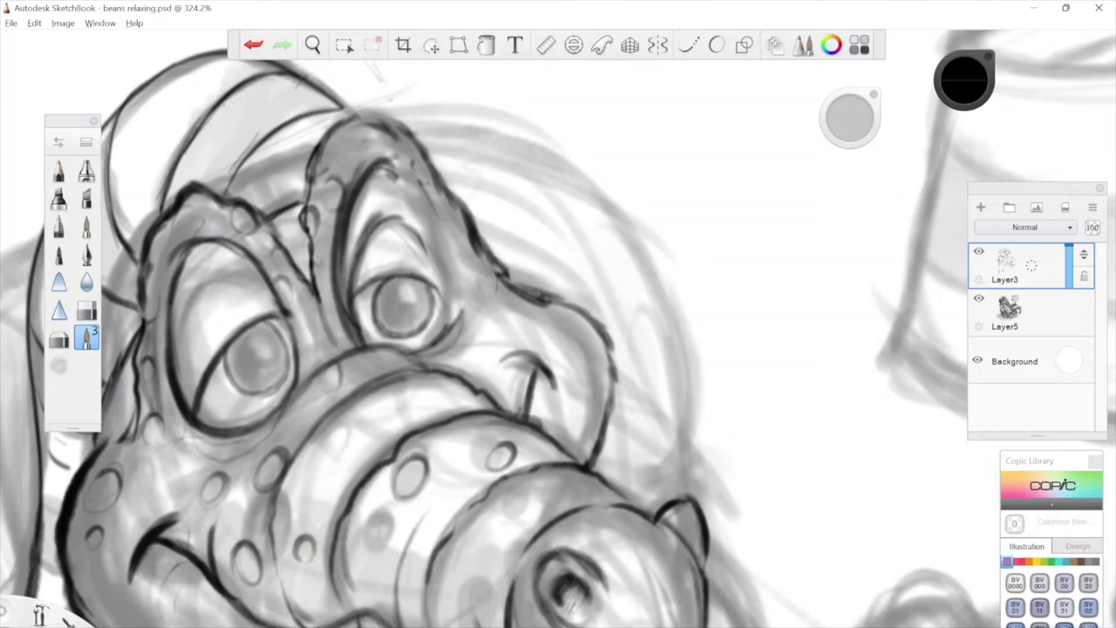
Erase the peak of the far eye's socket outline and redraw the socket's outer side with thin lines.
{"action": "mouse_move", "coordinate": [387, 170]}
{"action": "left_mouse_down"}
{"action": "mouse_move", "coordinate": [370, 162]}
{"action": "mouse_move", "coordinate": [341, 217]}
{"action": "left_mouse_up"}
{"action": "mouse_move", "coordinate": [370, 179]}
{"action": "left_mouse_down"}
{"action": "mouse_move", "coordinate": [397, 174]}
{"action": "mouse_move", "coordinate": [394, 160]}
{"action": "mouse_move", "coordinate": [341, 218]}
{"action": "left_mouse_up"}
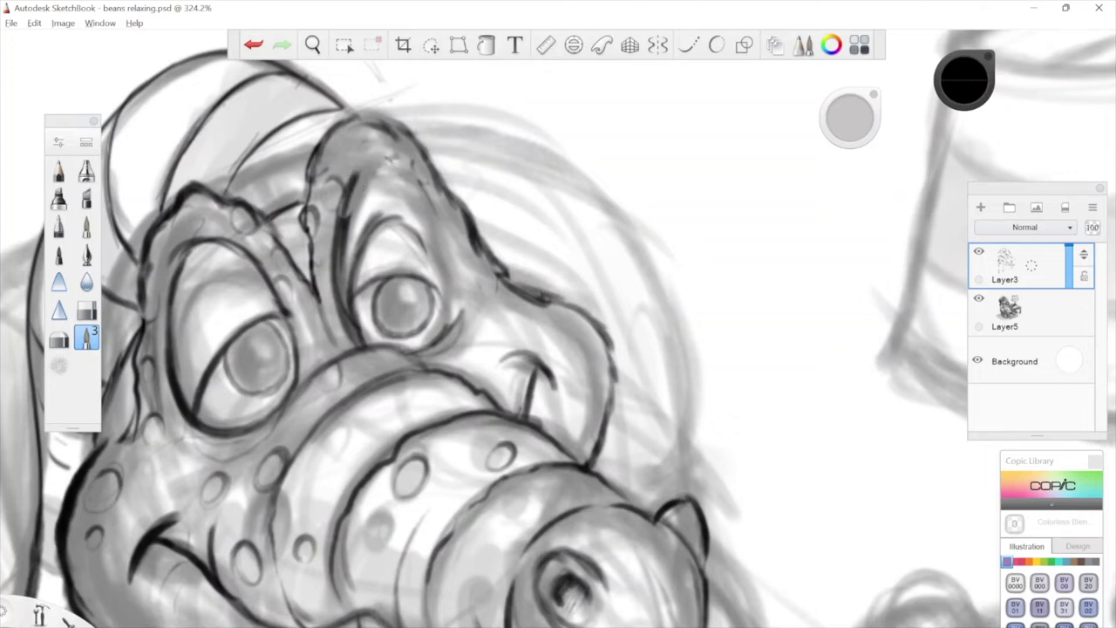
{"action": "mouse_move", "coordinate": [403, 185]}
{"action": "left_mouse_down"}
{"action": "mouse_move", "coordinate": [422, 223]}
{"action": "mouse_move", "coordinate": [471, 269]}
{"action": "mouse_move", "coordinate": [471, 303]}
{"action": "mouse_move", "coordinate": [451, 326]}
{"action": "left_mouse_up"}
{"action": "key", "text": "space"}
{"action": "left_click_drag", "start_coordinate": [554, 264], "coordinate": [597, 245]}
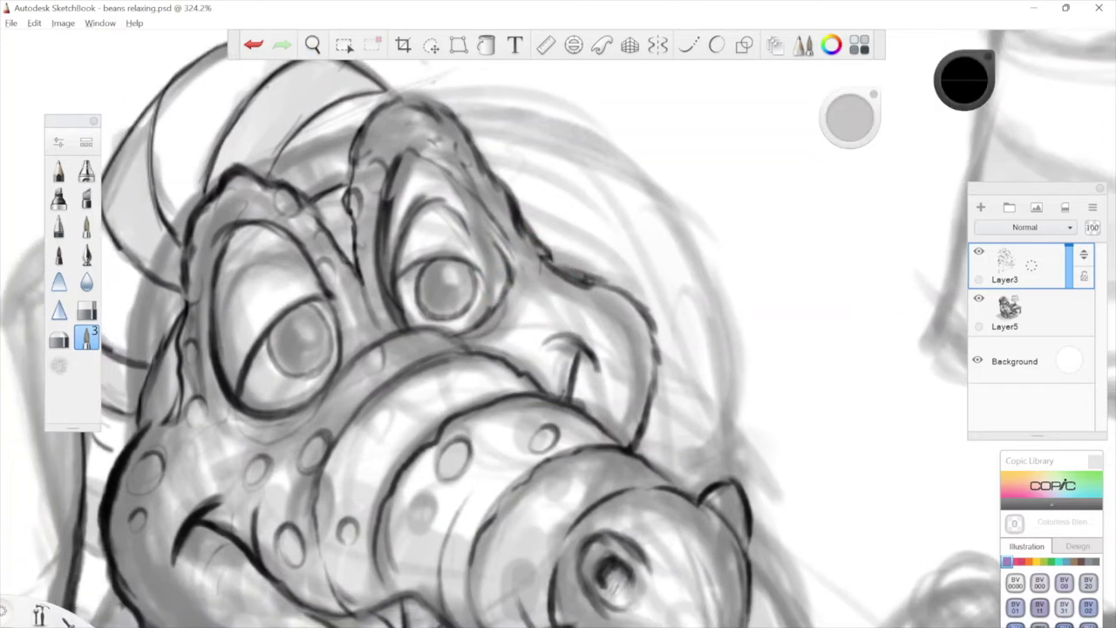
Strengthen the far eye's upper lid line and darken the outer side of its socket outline.
{"action": "left_click_drag", "start_coordinate": [445, 259], "coordinate": [476, 272]}
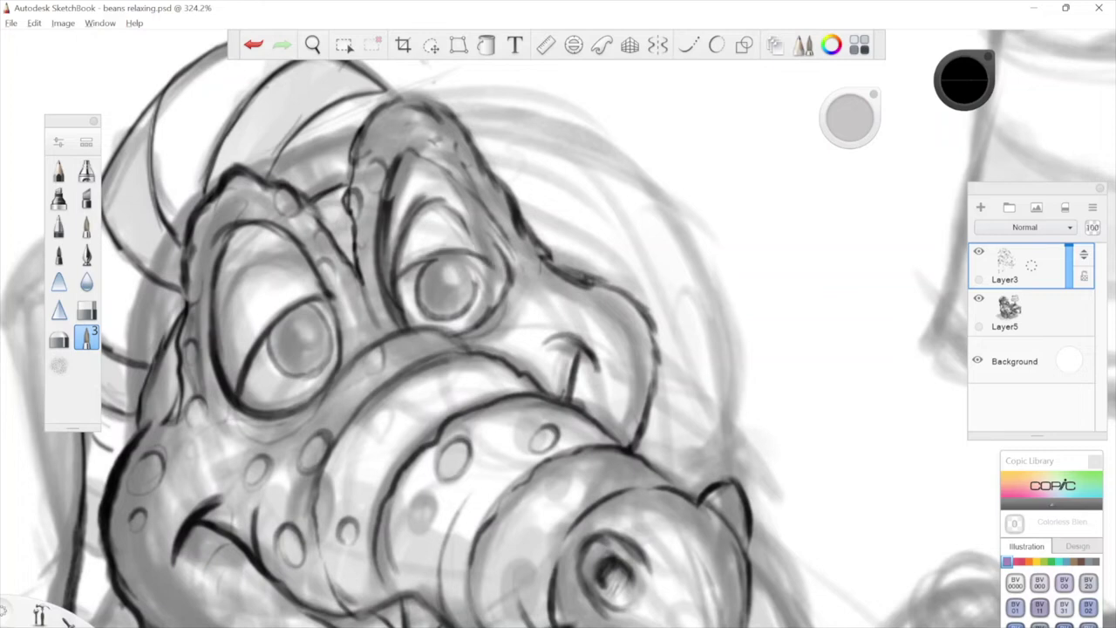
{"action": "key", "text": "space"}
{"action": "left_click_drag", "start_coordinate": [555, 271], "coordinate": [485, 318]}
{"action": "key", "text": "space"}
{"action": "left_click_drag", "start_coordinate": [387, 254], "coordinate": [432, 315]}
{"action": "left_click_drag", "start_coordinate": [382, 246], "coordinate": [419, 286]}
{"action": "mouse_move", "coordinate": [326, 193]}
{"action": "left_mouse_down"}
{"action": "mouse_move", "coordinate": [358, 196]}
{"action": "mouse_move", "coordinate": [429, 291]}
{"action": "left_mouse_up"}
{"action": "left_click_drag", "start_coordinate": [408, 254], "coordinate": [431, 306]}
{"action": "left_click_drag", "start_coordinate": [421, 272], "coordinate": [440, 321]}
Darken the outer edge and upper rim of the far eye's iris with repeated curved strokes.
{"action": "key", "text": "space"}
{"action": "mouse_move", "coordinate": [613, 205]}
{"action": "left_mouse_down"}
{"action": "mouse_move", "coordinate": [638, 236]}
{"action": "mouse_move", "coordinate": [684, 170]}
{"action": "left_mouse_up"}
{"action": "left_click_drag", "start_coordinate": [613, 359], "coordinate": [623, 357]}
{"action": "left_click_drag", "start_coordinate": [637, 320], "coordinate": [599, 364]}
{"action": "left_click_drag", "start_coordinate": [556, 371], "coordinate": [581, 356]}
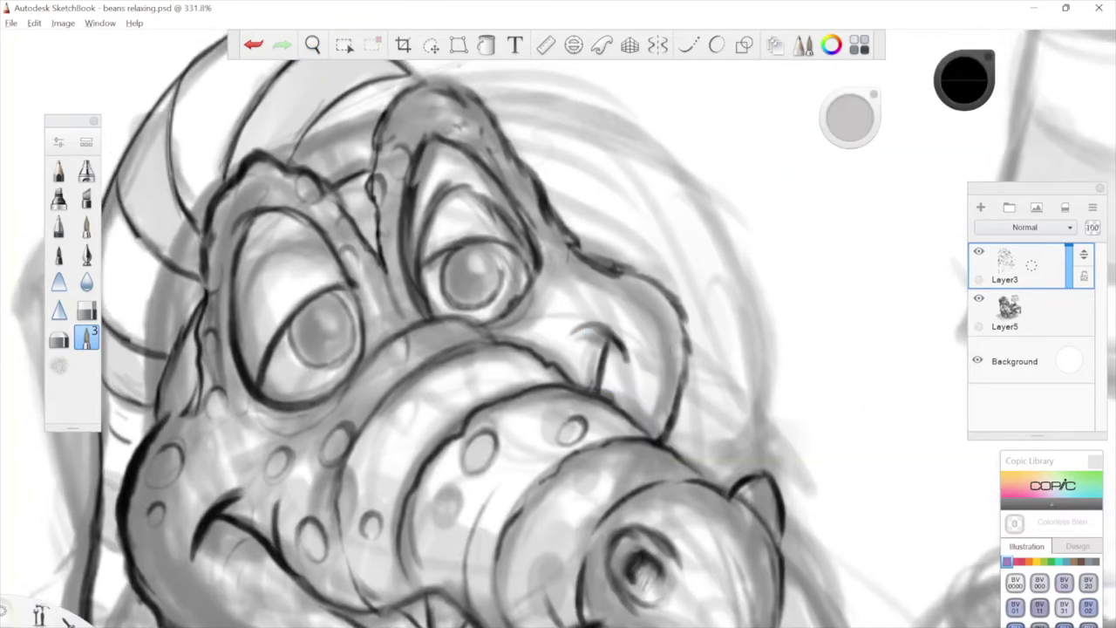
{"action": "left_click_drag", "start_coordinate": [497, 248], "coordinate": [506, 275]}
{"action": "left_click_drag", "start_coordinate": [498, 248], "coordinate": [498, 289]}
{"action": "mouse_move", "coordinate": [490, 236]}
{"action": "left_mouse_down"}
{"action": "mouse_move", "coordinate": [497, 242]}
{"action": "mouse_move", "coordinate": [469, 310]}
{"action": "mouse_move", "coordinate": [501, 297]}
{"action": "left_mouse_up"}
{"action": "left_click_drag", "start_coordinate": [500, 251], "coordinate": [503, 290]}
{"action": "left_click_drag", "start_coordinate": [505, 255], "coordinate": [497, 303]}
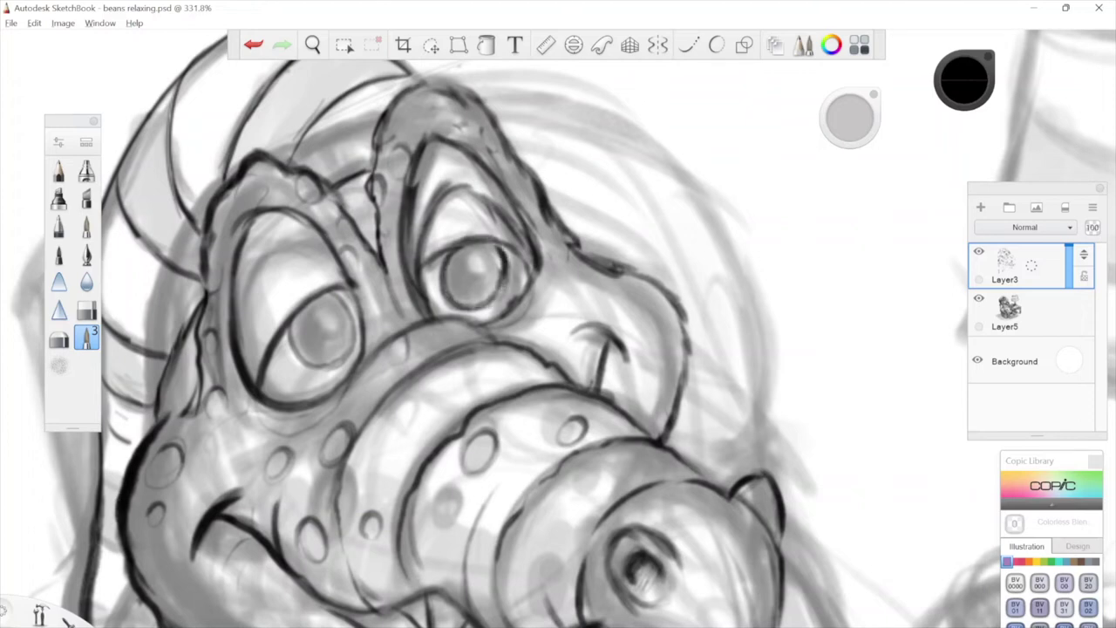
{"action": "mouse_move", "coordinate": [462, 240]}
{"action": "left_mouse_down"}
{"action": "mouse_move", "coordinate": [501, 248]}
{"action": "mouse_move", "coordinate": [488, 263]}
{"action": "left_mouse_up"}
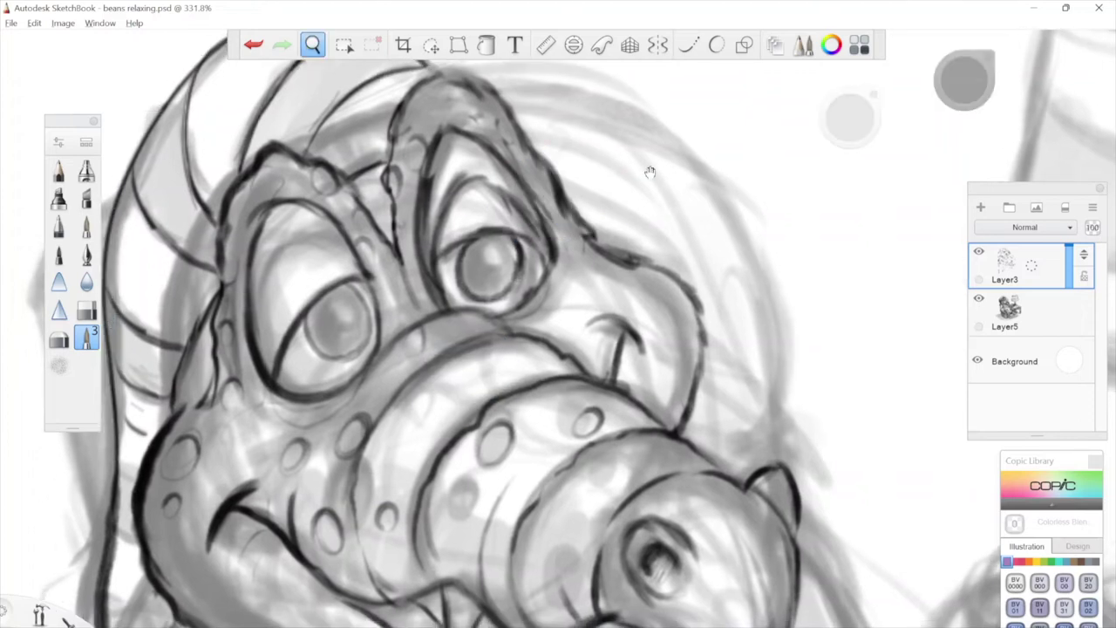
{"action": "left_click_drag", "start_coordinate": [650, 172], "coordinate": [542, 247]}
{"action": "left_click_drag", "start_coordinate": [326, 207], "coordinate": [339, 185]}
{"action": "mouse_move", "coordinate": [436, 281]}
{"action": "left_mouse_down"}
{"action": "mouse_move", "coordinate": [442, 319]}
{"action": "mouse_move", "coordinate": [392, 260]}
{"action": "mouse_move", "coordinate": [334, 263]}
{"action": "left_mouse_up"}
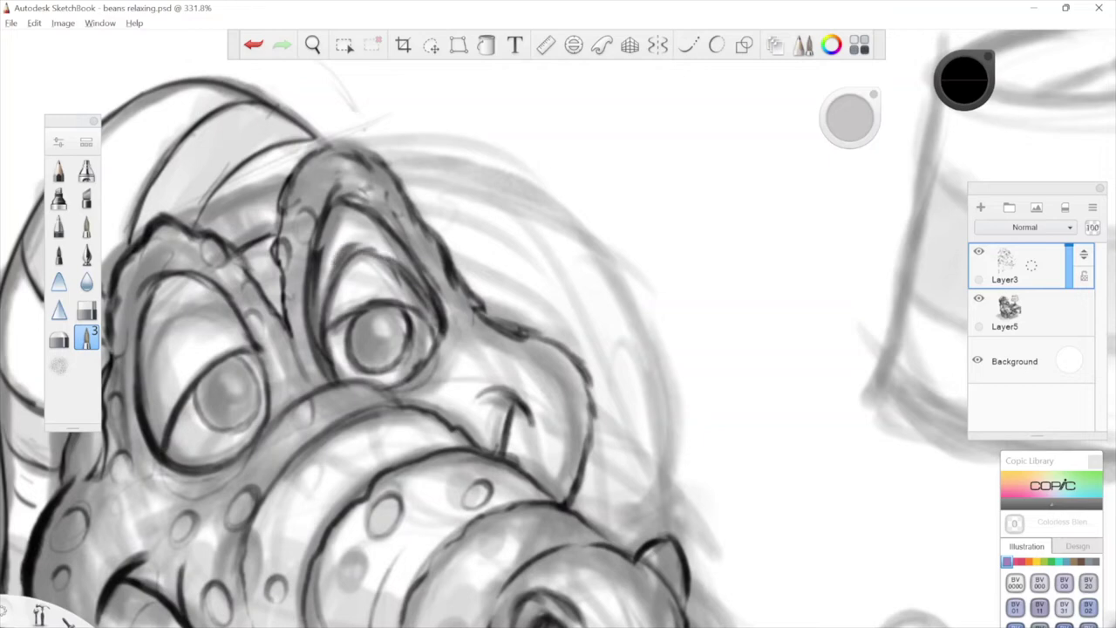
{"action": "key", "text": "space"}
{"action": "left_click_drag", "start_coordinate": [427, 299], "coordinate": [576, 217]}
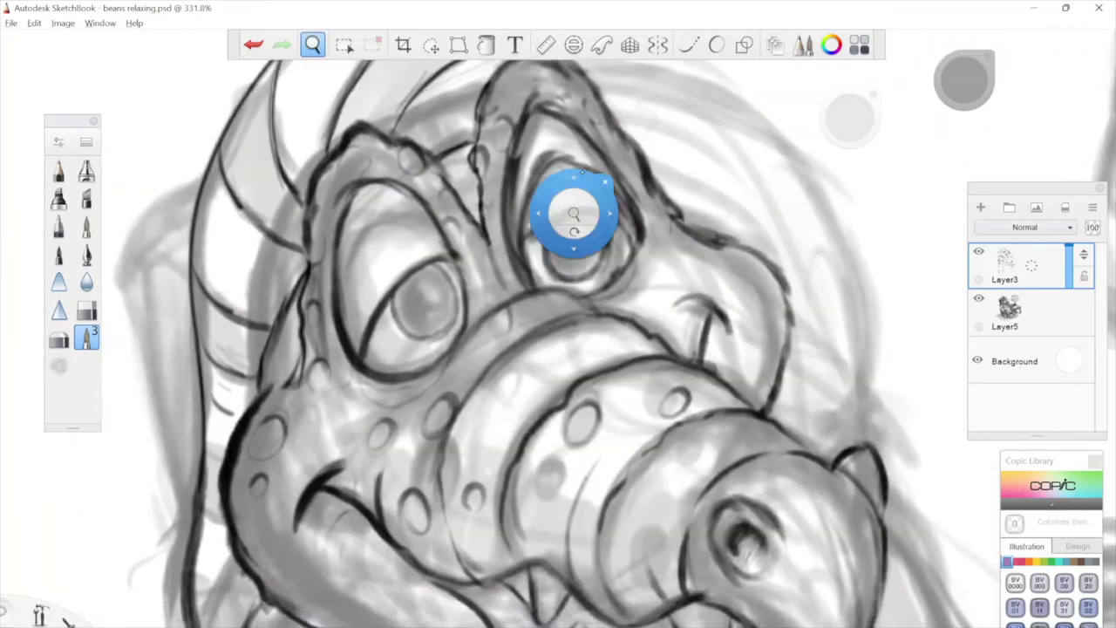
{"action": "left_click_drag", "start_coordinate": [330, 251], "coordinate": [340, 208]}
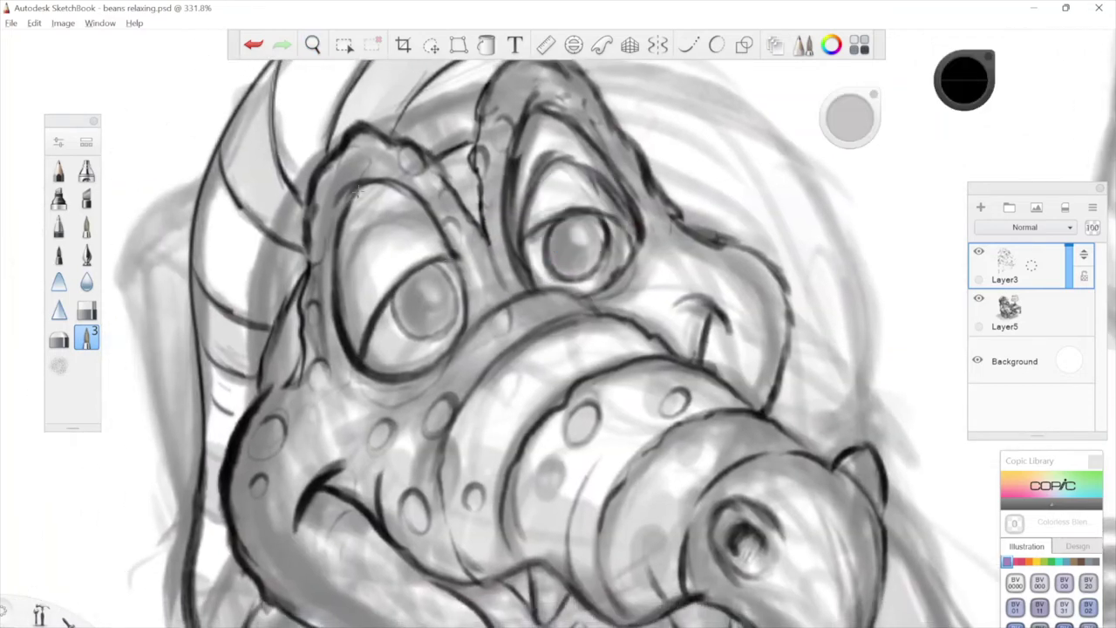
Draw the curved inner lip line running down from the near mouth corner along the lower jaw.
{"action": "key", "text": "space"}
{"action": "left_click_drag", "start_coordinate": [510, 402], "coordinate": [540, 252]}
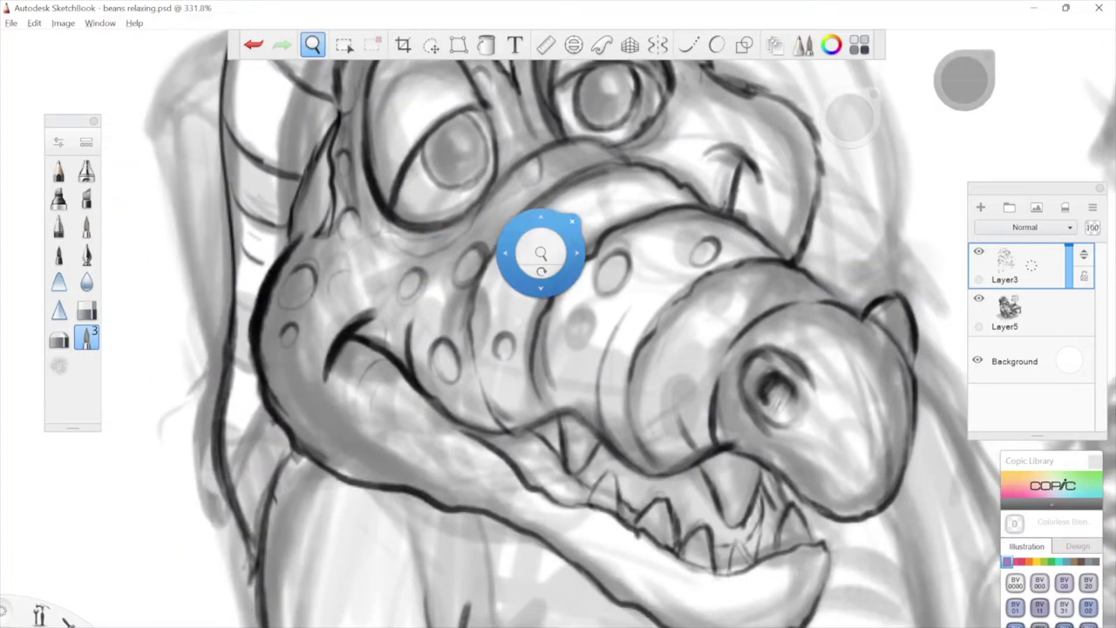
{"action": "left_click_drag", "start_coordinate": [327, 375], "coordinate": [357, 442]}
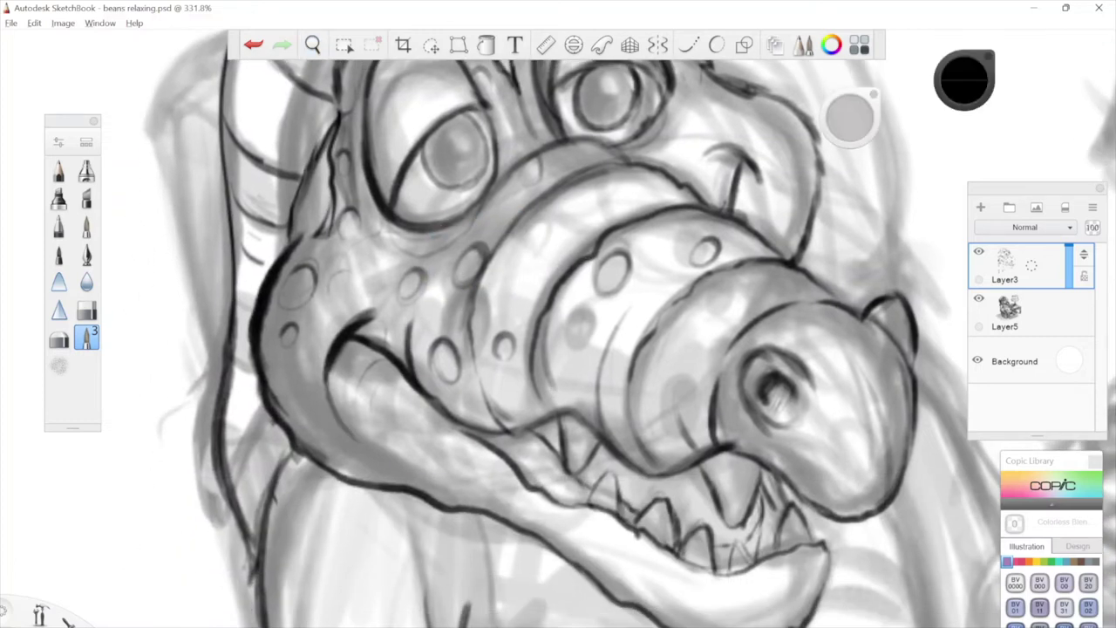
{"action": "key", "text": "space"}
{"action": "left_click_drag", "start_coordinate": [585, 332], "coordinate": [532, 234]}
{"action": "mouse_move", "coordinate": [274, 263]}
{"action": "left_mouse_down"}
{"action": "mouse_move", "coordinate": [272, 296]}
{"action": "mouse_move", "coordinate": [307, 366]}
{"action": "mouse_move", "coordinate": [344, 388]}
{"action": "left_mouse_up"}
Draw a wavy lip line from the far mouth corner down to where the cheek meets the snout.
{"action": "key", "text": "space"}
{"action": "left_click_drag", "start_coordinate": [628, 201], "coordinate": [568, 387]}
{"action": "left_click_drag", "start_coordinate": [897, 257], "coordinate": [805, 247]}
{"action": "left_click_drag", "start_coordinate": [564, 280], "coordinate": [595, 323]}
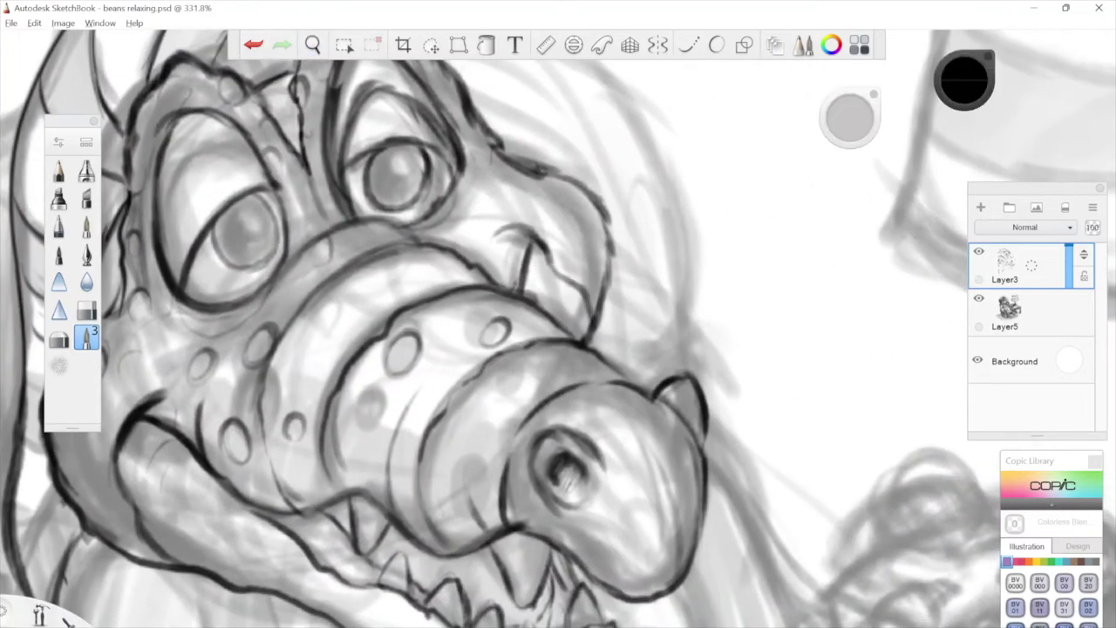
{"action": "mouse_move", "coordinate": [597, 197]}
{"action": "left_mouse_down"}
{"action": "mouse_move", "coordinate": [611, 245]}
{"action": "mouse_move", "coordinate": [658, 277]}
{"action": "mouse_move", "coordinate": [672, 312]}
{"action": "left_mouse_up"}
Try to retrace the upper outline of the striped shape behind the head.
{"action": "key", "text": "space"}
{"action": "mouse_move", "coordinate": [663, 181]}
{"action": "left_mouse_down"}
{"action": "mouse_move", "coordinate": [697, 231]}
{"action": "mouse_move", "coordinate": [732, 230]}
{"action": "left_mouse_up"}
{"action": "left_click_drag", "start_coordinate": [498, 112], "coordinate": [583, 111]}
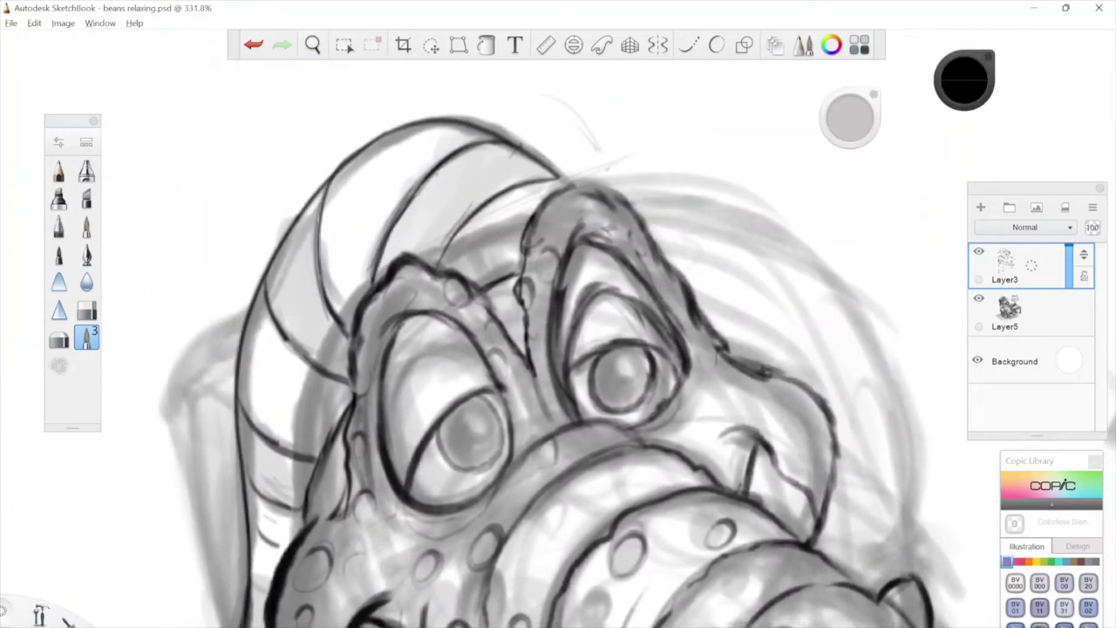
{"action": "left_click_drag", "start_coordinate": [602, 179], "coordinate": [473, 107]}
{"action": "key", "text": "space"}
{"action": "mouse_move", "coordinate": [785, 121]}
{"action": "left_mouse_down"}
{"action": "mouse_move", "coordinate": [767, 165]}
{"action": "mouse_move", "coordinate": [767, 151]}
{"action": "left_mouse_up"}
{"action": "key", "text": "ctrl+z"}
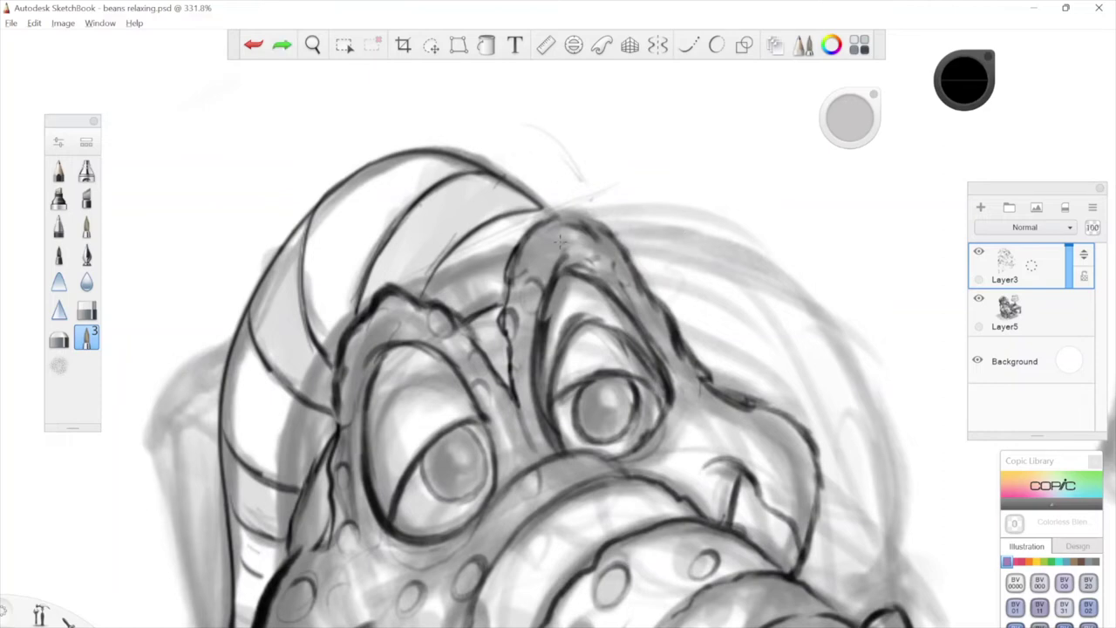
Erase the upper outline of the striped shape behind the head and the upper ends of its stripes.
{"action": "left_click_drag", "start_coordinate": [530, 194], "coordinate": [545, 207]}
{"action": "key", "text": "space"}
{"action": "left_click_drag", "start_coordinate": [670, 266], "coordinate": [739, 247]}
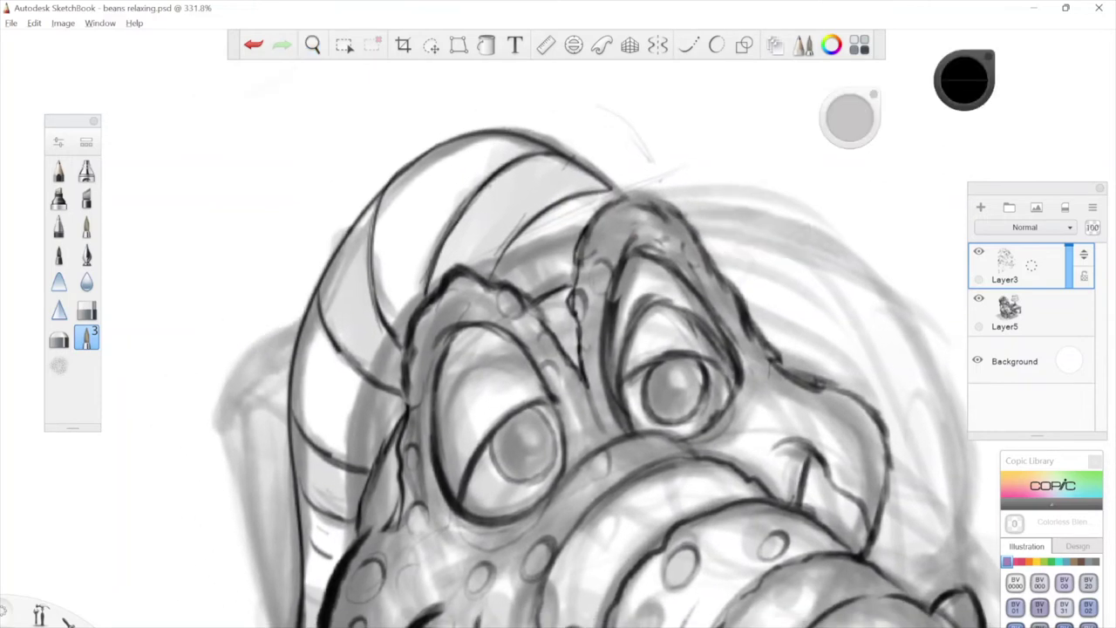
{"action": "left_click_drag", "start_coordinate": [672, 266], "coordinate": [717, 261]}
{"action": "mouse_move", "coordinate": [623, 159]}
{"action": "left_mouse_down"}
{"action": "mouse_move", "coordinate": [639, 168]}
{"action": "mouse_move", "coordinate": [513, 198]}
{"action": "mouse_move", "coordinate": [570, 131]}
{"action": "mouse_move", "coordinate": [502, 131]}
{"action": "mouse_move", "coordinate": [436, 179]}
{"action": "left_mouse_up"}
{"action": "mouse_move", "coordinate": [641, 171]}
{"action": "left_mouse_down"}
{"action": "mouse_move", "coordinate": [635, 188]}
{"action": "mouse_move", "coordinate": [671, 180]}
{"action": "left_mouse_up"}
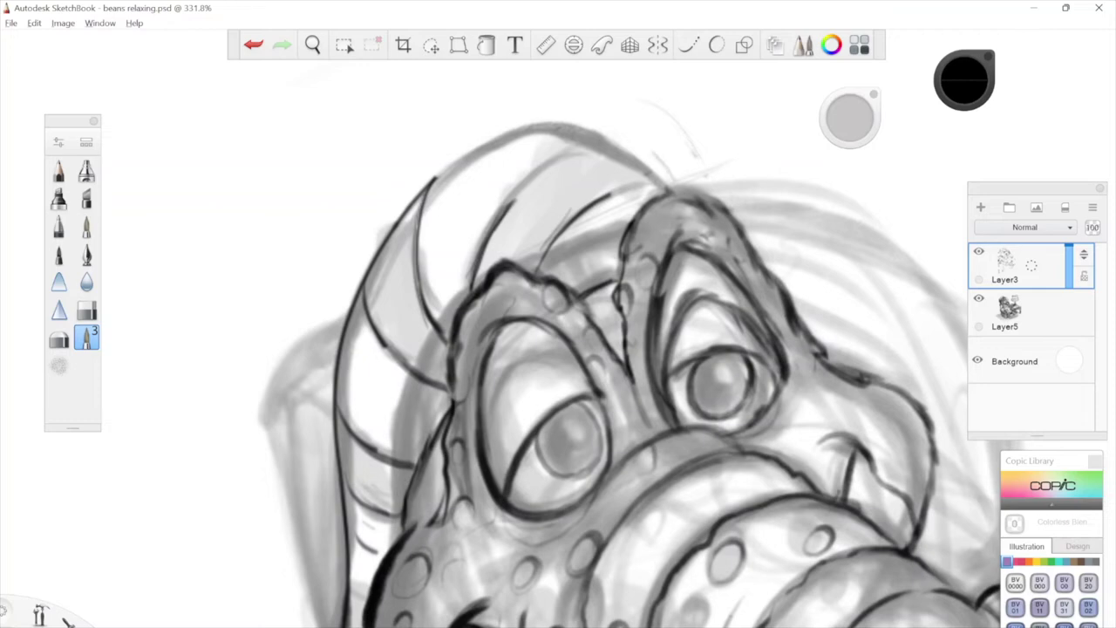
Redraw the striped shape's upper outline as a fuller, higher arc and extend the stripe nearest the far brow.
{"action": "left_click_drag", "start_coordinate": [579, 122], "coordinate": [676, 185]}
{"action": "left_click_drag", "start_coordinate": [661, 148], "coordinate": [555, 110]}
{"action": "left_click_drag", "start_coordinate": [640, 122], "coordinate": [518, 132]}
{"action": "left_click_drag", "start_coordinate": [591, 112], "coordinate": [497, 139]}
{"action": "left_click_drag", "start_coordinate": [555, 118], "coordinate": [453, 162]}
{"action": "left_click_drag", "start_coordinate": [505, 136], "coordinate": [408, 202]}
{"action": "left_click_drag", "start_coordinate": [455, 161], "coordinate": [402, 213]}
{"action": "left_click_drag", "start_coordinate": [507, 133], "coordinate": [481, 145]}
{"action": "mouse_move", "coordinate": [631, 219]}
{"action": "left_mouse_down"}
{"action": "mouse_move", "coordinate": [689, 195]}
{"action": "mouse_move", "coordinate": [673, 175]}
{"action": "left_mouse_up"}
{"action": "left_click_drag", "start_coordinate": [574, 215], "coordinate": [670, 177]}
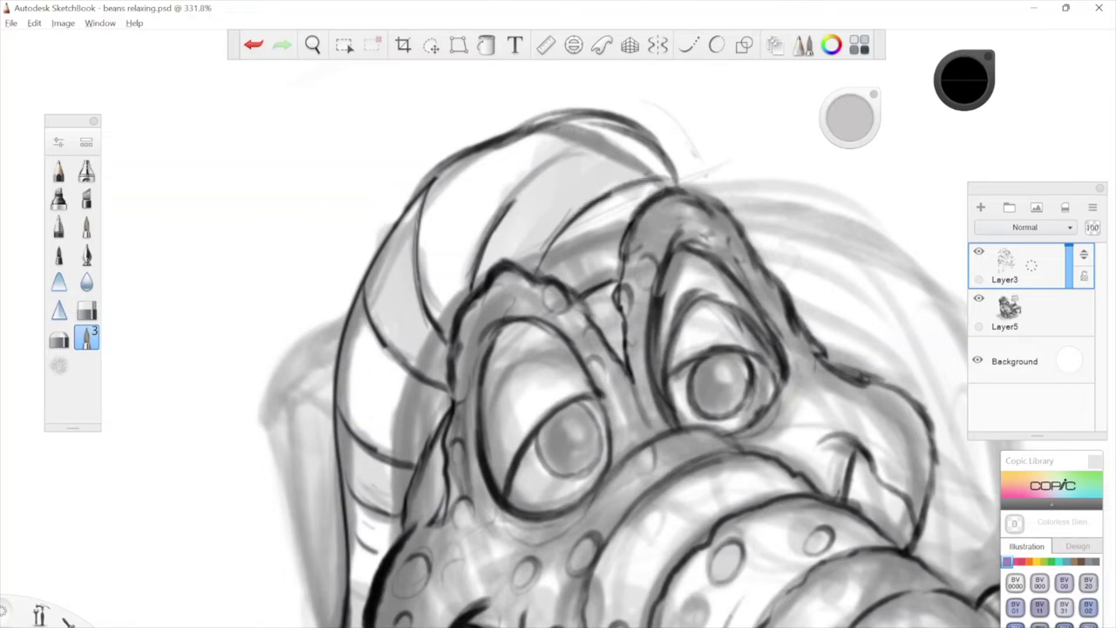
Erase the dark stripe lines inside the upper part of the striped shape behind the head.
{"action": "key", "text": "space"}
{"action": "mouse_move", "coordinate": [733, 189]}
{"action": "left_mouse_down"}
{"action": "mouse_move", "coordinate": [705, 207]}
{"action": "mouse_move", "coordinate": [740, 150]}
{"action": "left_mouse_up"}
{"action": "key", "text": "space"}
{"action": "left_click_drag", "start_coordinate": [719, 204], "coordinate": [655, 266]}
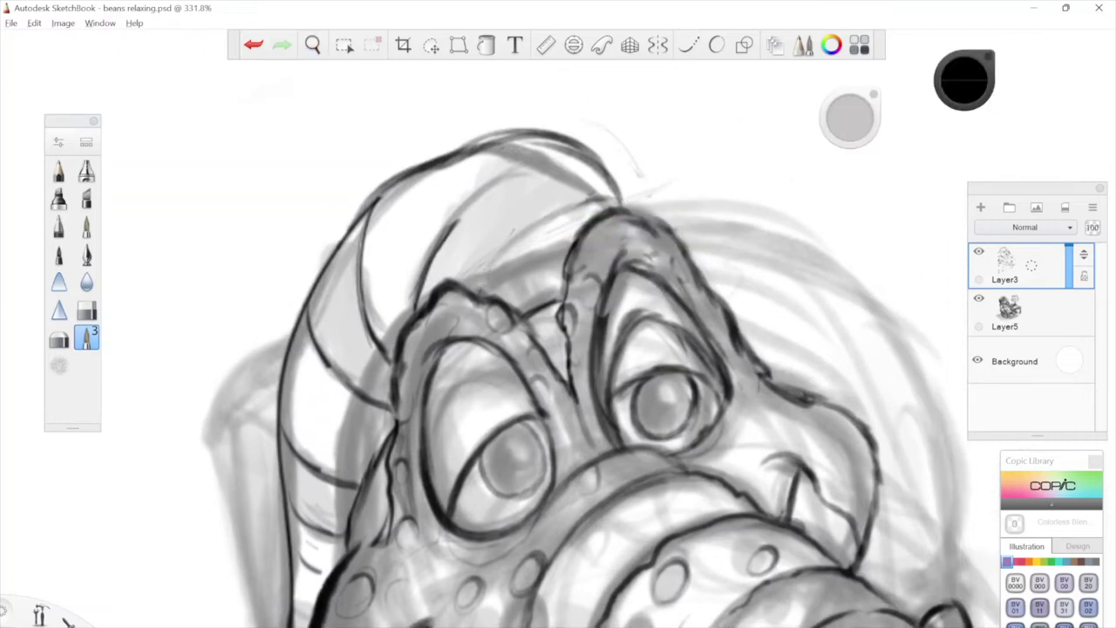
{"action": "key", "text": "ctrl+z"}
{"action": "key", "text": "ctrl+z"}
{"action": "key", "text": "ctrl+z"}
{"action": "key", "text": "ctrl+z"}
{"action": "key", "text": "ctrl+z"}
{"action": "key", "text": "ctrl+z"}
{"action": "key", "text": "ctrl+z"}
{"action": "key", "text": "ctrl+z"}
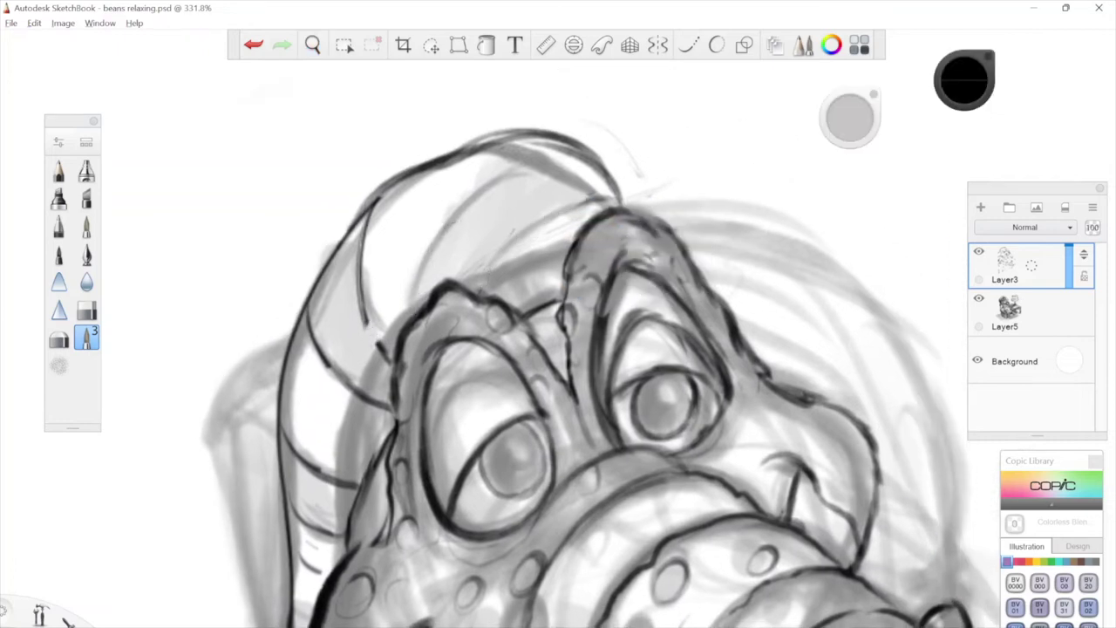
{"action": "mouse_move", "coordinate": [361, 292]}
{"action": "left_mouse_down"}
{"action": "mouse_move", "coordinate": [373, 205]}
{"action": "mouse_move", "coordinate": [359, 281]}
{"action": "left_mouse_up"}
Erase the raised arc of the striped shape and redraw it as one smooth curve down to the far brow.
{"action": "key", "text": "space"}
{"action": "left_click_drag", "start_coordinate": [559, 370], "coordinate": [565, 398]}
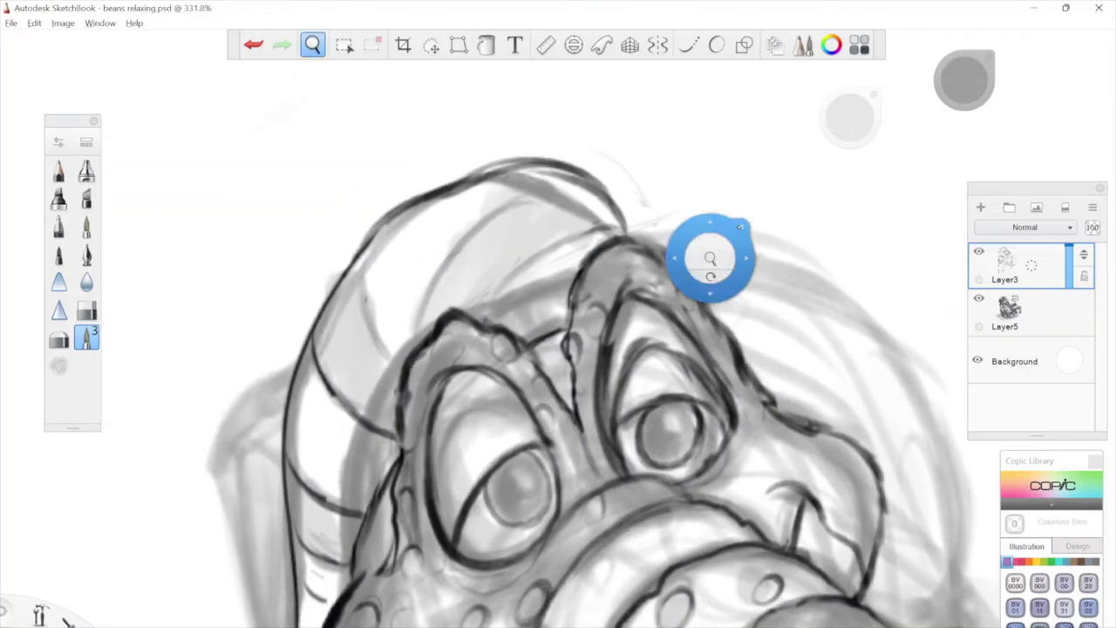
{"action": "mouse_move", "coordinate": [620, 176]}
{"action": "left_mouse_down"}
{"action": "mouse_move", "coordinate": [602, 197]}
{"action": "mouse_move", "coordinate": [621, 220]}
{"action": "mouse_move", "coordinate": [548, 165]}
{"action": "mouse_move", "coordinate": [501, 164]}
{"action": "mouse_move", "coordinate": [431, 192]}
{"action": "left_mouse_up"}
{"action": "left_click_drag", "start_coordinate": [551, 164], "coordinate": [565, 174]}
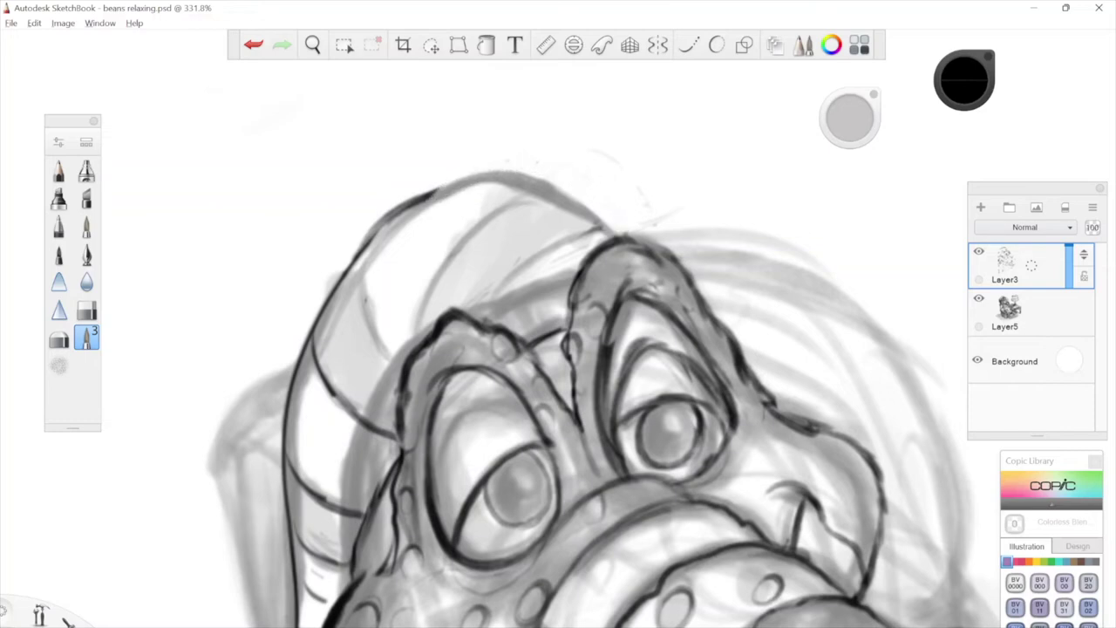
{"action": "left_click_drag", "start_coordinate": [615, 234], "coordinate": [534, 182]}
{"action": "mouse_move", "coordinate": [611, 228]}
{"action": "left_mouse_down"}
{"action": "mouse_move", "coordinate": [494, 183]}
{"action": "mouse_move", "coordinate": [452, 180]}
{"action": "mouse_move", "coordinate": [377, 235]}
{"action": "mouse_move", "coordinate": [339, 311]}
{"action": "left_mouse_up"}
Sketch new curved stripe lines across the upper part of the striped shape behind the head.
{"action": "key", "text": "space"}
{"action": "mouse_move", "coordinate": [523, 437]}
{"action": "left_mouse_down"}
{"action": "mouse_move", "coordinate": [509, 242]}
{"action": "mouse_move", "coordinate": [487, 358]}
{"action": "left_mouse_up"}
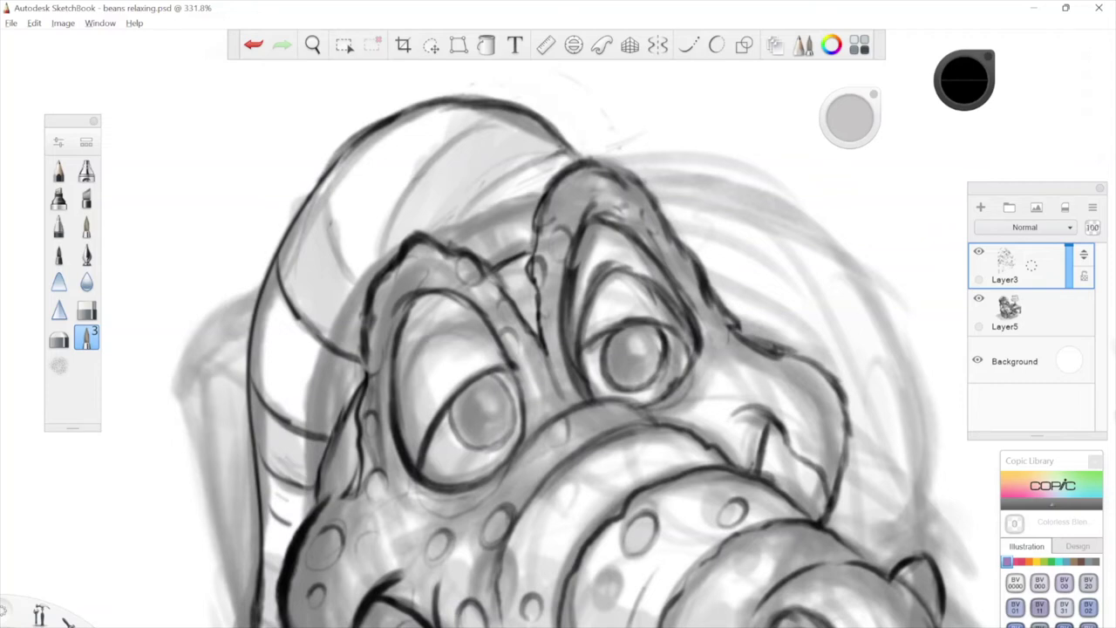
{"action": "left_click_drag", "start_coordinate": [612, 194], "coordinate": [463, 214]}
{"action": "left_click_drag", "start_coordinate": [552, 187], "coordinate": [435, 236]}
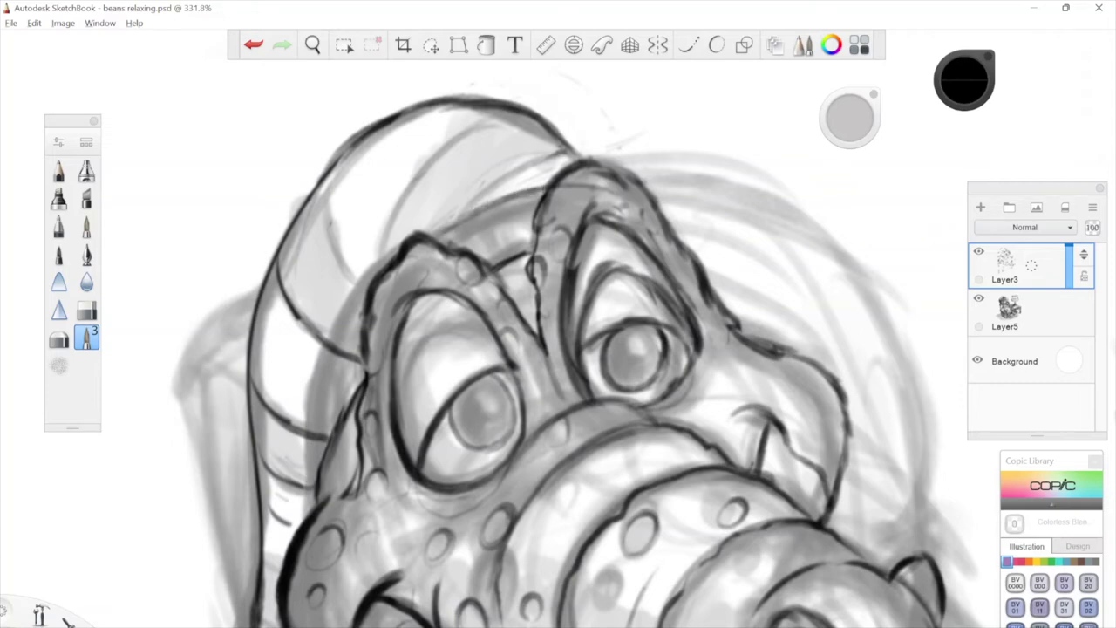
{"action": "left_click_drag", "start_coordinate": [485, 176], "coordinate": [441, 211]}
{"action": "mouse_move", "coordinate": [348, 269]}
{"action": "left_mouse_down"}
{"action": "mouse_move", "coordinate": [362, 334]}
{"action": "mouse_move", "coordinate": [351, 294]}
{"action": "mouse_move", "coordinate": [367, 199]}
{"action": "left_mouse_up"}
{"action": "left_click_drag", "start_coordinate": [442, 161], "coordinate": [381, 251]}
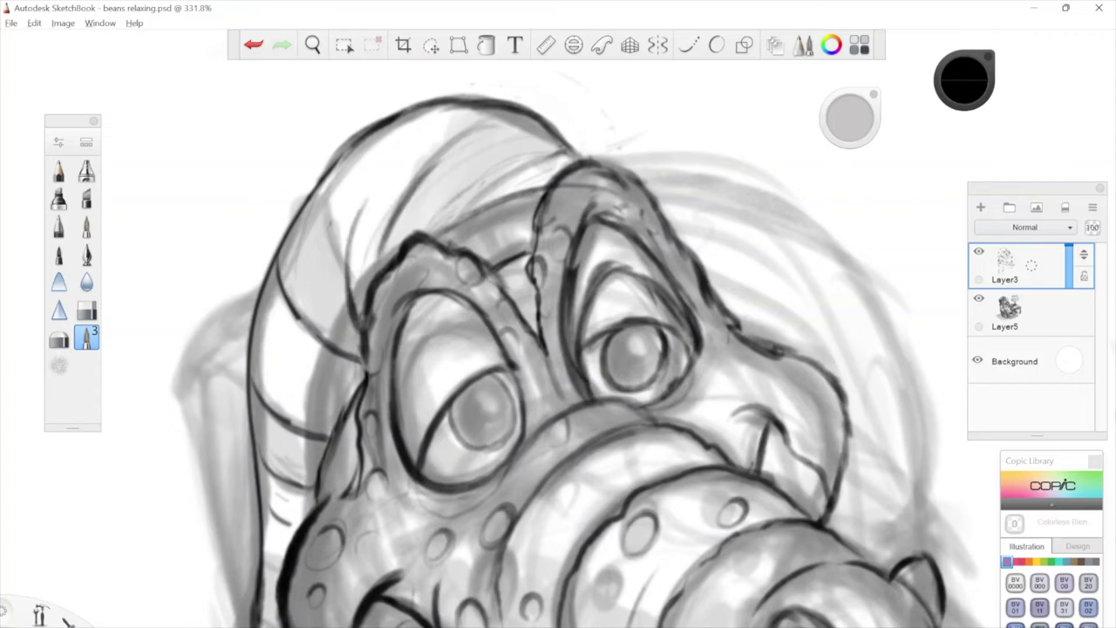
{"action": "left_click_drag", "start_coordinate": [464, 103], "coordinate": [319, 197]}
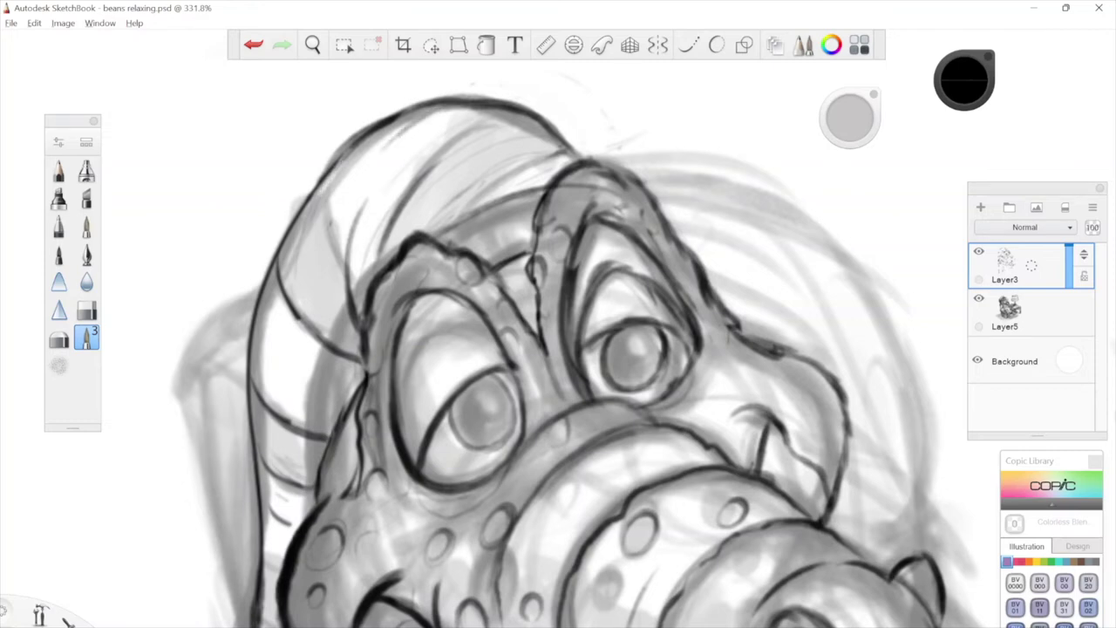
{"action": "left_click_drag", "start_coordinate": [292, 295], "coordinate": [332, 356]}
Add a small oval scale at the edge of the near jaw below the two existing spots.
{"action": "key", "text": "space"}
{"action": "left_click_drag", "start_coordinate": [632, 266], "coordinate": [608, 219]}
{"action": "left_click_drag", "start_coordinate": [525, 476], "coordinate": [602, 371]}
{"action": "left_click_drag", "start_coordinate": [437, 431], "coordinate": [487, 340]}
{"action": "left_click_drag", "start_coordinate": [409, 241], "coordinate": [379, 331]}
{"action": "key", "text": "space"}
{"action": "mouse_move", "coordinate": [632, 288]}
{"action": "left_mouse_down"}
{"action": "mouse_move", "coordinate": [552, 357]}
{"action": "mouse_move", "coordinate": [556, 262]}
{"action": "left_mouse_up"}
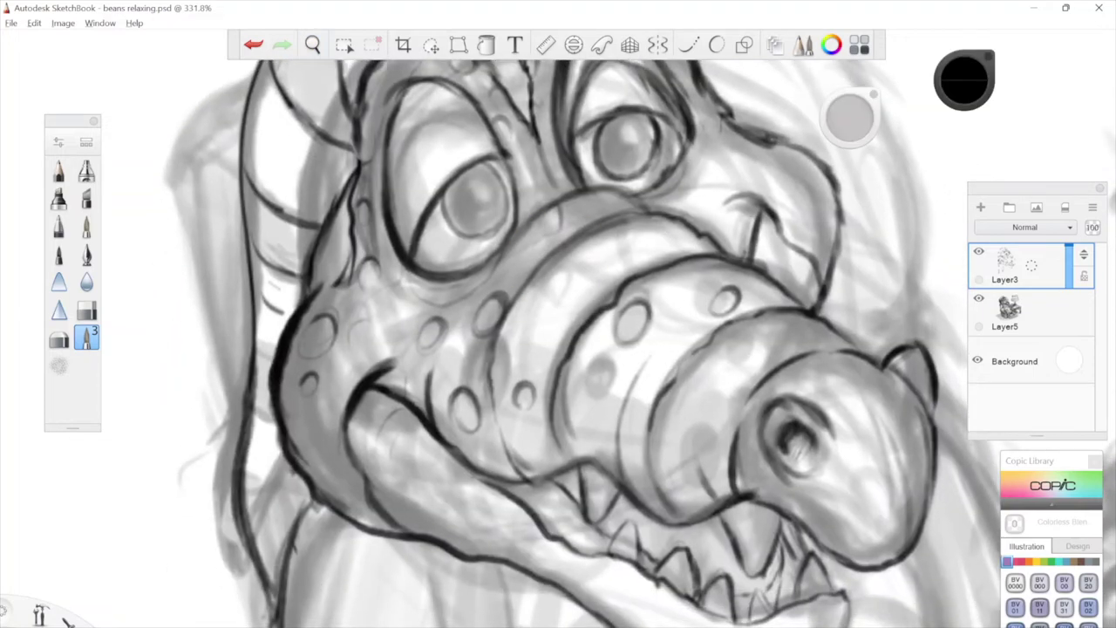
{"action": "key", "text": "space"}
{"action": "mouse_move", "coordinate": [290, 425]}
{"action": "left_mouse_down"}
{"action": "mouse_move", "coordinate": [313, 465]}
{"action": "mouse_move", "coordinate": [139, 583]}
{"action": "left_mouse_up"}
Erase the far cheek's lower outline and add two oval scales along the cheek's upper edge.
{"action": "mouse_move", "coordinate": [585, 305]}
{"action": "left_mouse_down"}
{"action": "mouse_move", "coordinate": [593, 343]}
{"action": "mouse_move", "coordinate": [583, 309]}
{"action": "mouse_move", "coordinate": [560, 312]}
{"action": "left_mouse_up"}
{"action": "key", "text": "space"}
{"action": "left_click_drag", "start_coordinate": [591, 410], "coordinate": [540, 344]}
{"action": "mouse_move", "coordinate": [608, 375]}
{"action": "left_mouse_down"}
{"action": "mouse_move", "coordinate": [667, 333]}
{"action": "mouse_move", "coordinate": [598, 372]}
{"action": "left_mouse_up"}
{"action": "key", "text": "space"}
{"action": "mouse_move", "coordinate": [665, 270]}
{"action": "left_mouse_down"}
{"action": "mouse_move", "coordinate": [710, 226]}
{"action": "mouse_move", "coordinate": [649, 286]}
{"action": "left_mouse_up"}
{"action": "left_click_drag", "start_coordinate": [525, 269], "coordinate": [523, 319]}
{"action": "left_click_drag", "start_coordinate": [523, 279], "coordinate": [508, 356]}
{"action": "left_click_drag", "start_coordinate": [486, 317], "coordinate": [499, 377]}
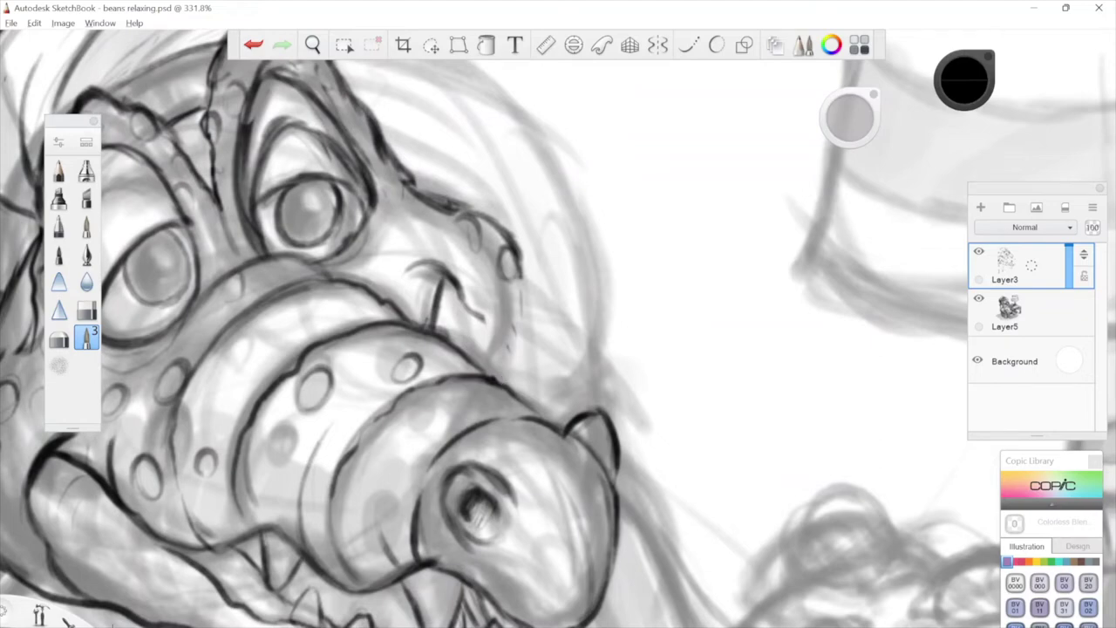
Redraw the far cheek's lower outline from the oval scales down to the snout.
{"action": "left_click_drag", "start_coordinate": [520, 265], "coordinate": [513, 368]}
{"action": "left_click_drag", "start_coordinate": [525, 321], "coordinate": [508, 385]}
{"action": "key", "text": "space"}
{"action": "left_click_drag", "start_coordinate": [602, 491], "coordinate": [643, 369]}
{"action": "key", "text": "space"}
{"action": "key", "text": "space"}
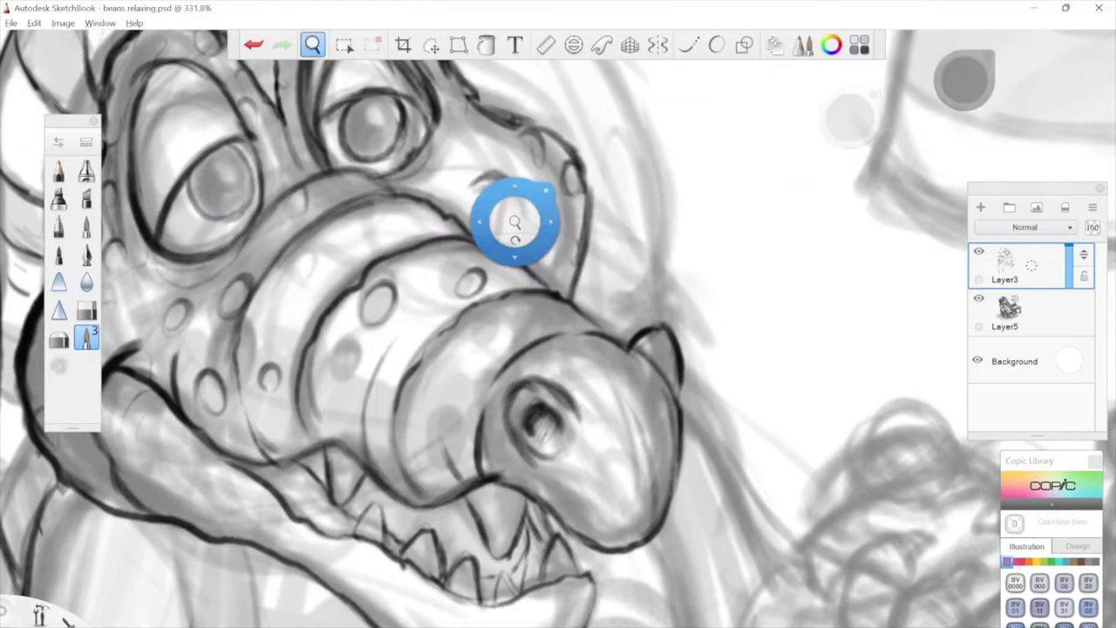
{"action": "mouse_move", "coordinate": [583, 234]}
{"action": "left_mouse_down"}
{"action": "mouse_move", "coordinate": [558, 291]}
{"action": "mouse_move", "coordinate": [586, 361]}
{"action": "mouse_move", "coordinate": [621, 375]}
{"action": "left_mouse_up"}
{"action": "left_click_drag", "start_coordinate": [593, 426], "coordinate": [672, 444]}
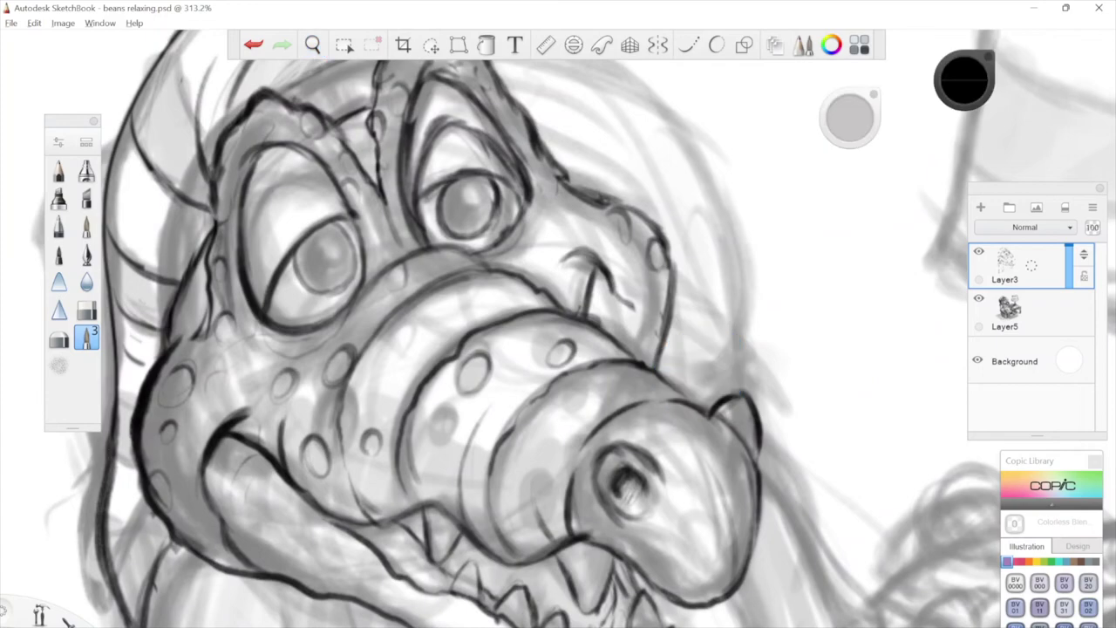
Sketch a small ball with curved cross-contour lines and edge bumps beside the head, and erase it.
{"action": "key", "text": "space"}
{"action": "left_click_drag", "start_coordinate": [794, 205], "coordinate": [645, 294]}
{"action": "key", "text": "space"}
{"action": "left_click_drag", "start_coordinate": [689, 455], "coordinate": [730, 392]}
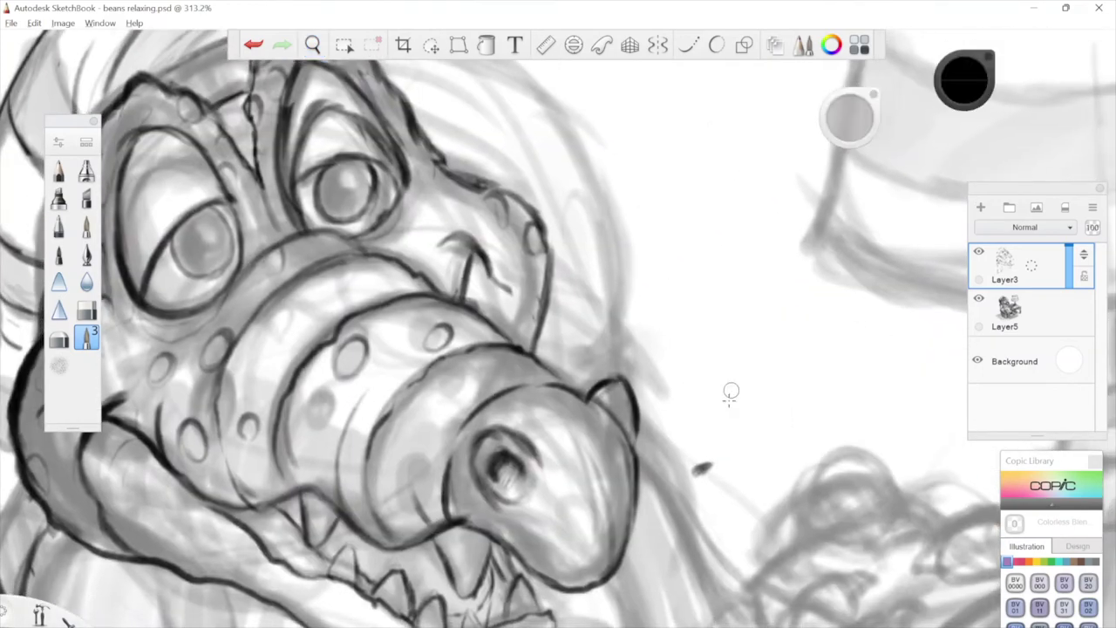
{"action": "key", "text": "space"}
{"action": "left_click_drag", "start_coordinate": [746, 105], "coordinate": [699, 201]}
{"action": "mouse_move", "coordinate": [628, 159]}
{"action": "left_mouse_down"}
{"action": "mouse_move", "coordinate": [672, 204]}
{"action": "mouse_move", "coordinate": [621, 185]}
{"action": "mouse_move", "coordinate": [618, 266]}
{"action": "left_mouse_up"}
{"action": "left_click_drag", "start_coordinate": [631, 166], "coordinate": [621, 269]}
{"action": "mouse_move", "coordinate": [581, 221]}
{"action": "left_mouse_down"}
{"action": "mouse_move", "coordinate": [656, 225]}
{"action": "mouse_move", "coordinate": [693, 207]}
{"action": "left_mouse_up"}
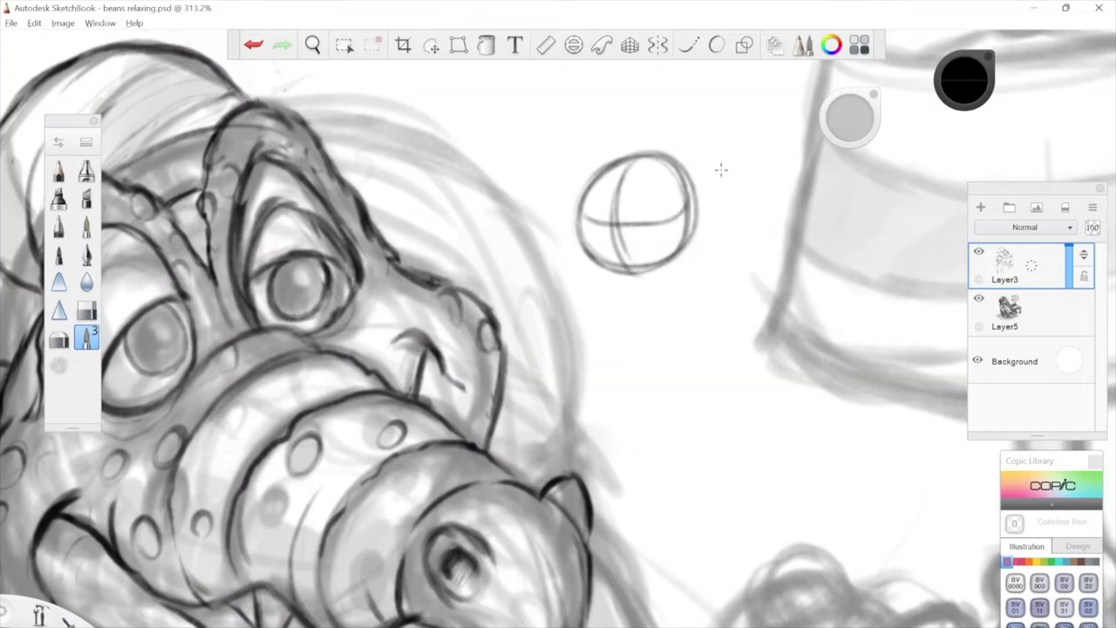
{"action": "left_click_drag", "start_coordinate": [705, 197], "coordinate": [696, 213]}
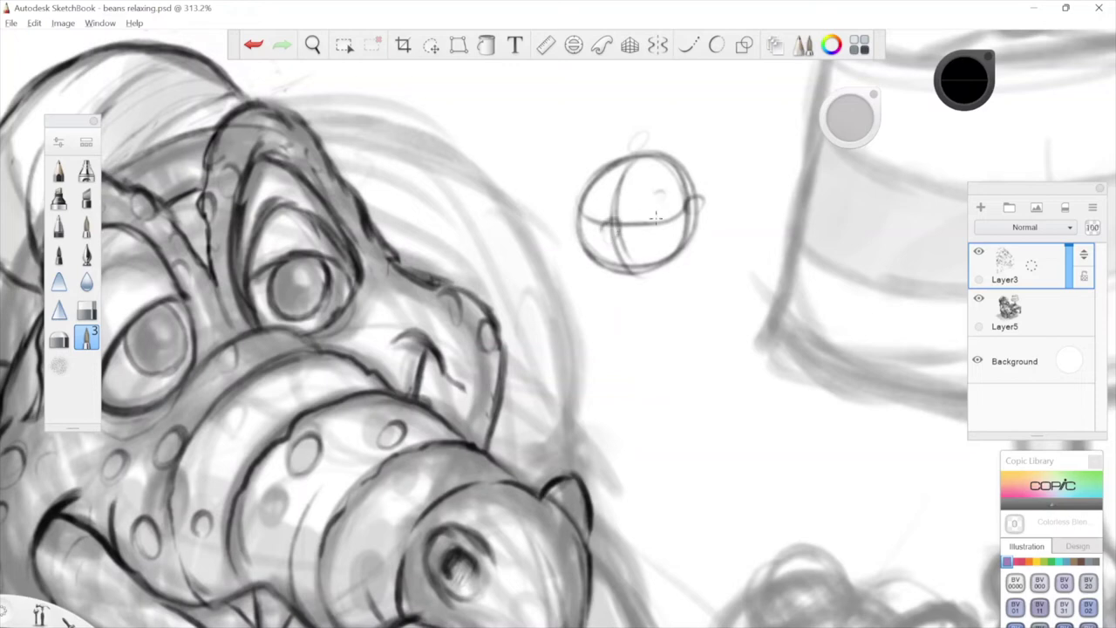
{"action": "mouse_move", "coordinate": [719, 164]}
{"action": "left_mouse_down"}
{"action": "mouse_move", "coordinate": [679, 255]}
{"action": "mouse_move", "coordinate": [632, 265]}
{"action": "mouse_move", "coordinate": [586, 206]}
{"action": "mouse_move", "coordinate": [579, 237]}
{"action": "left_mouse_up"}
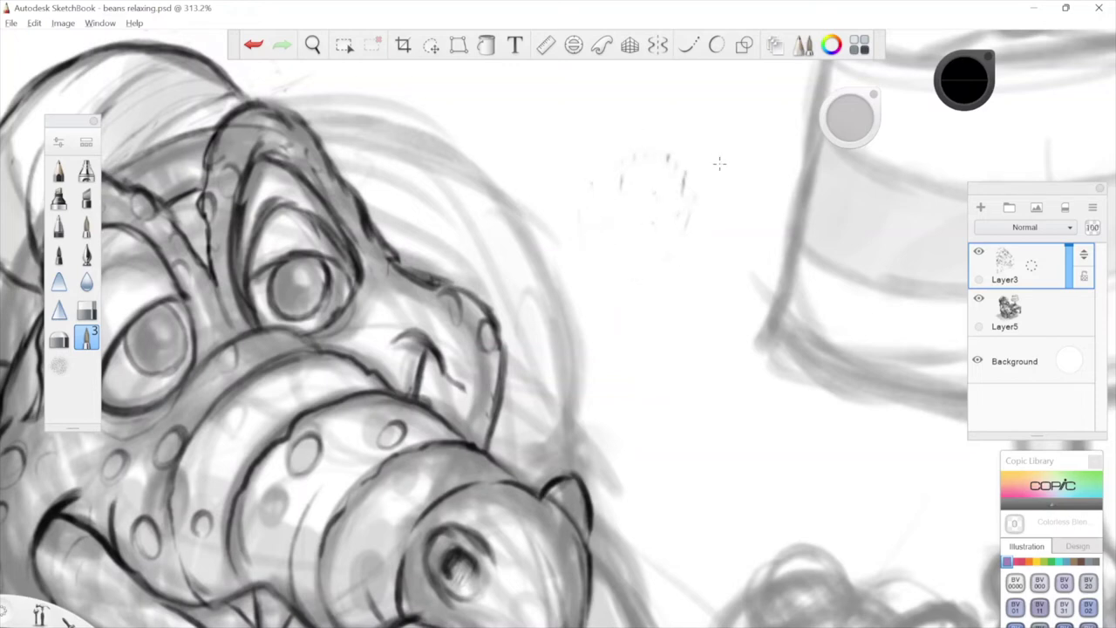
{"action": "left_click_drag", "start_coordinate": [679, 164], "coordinate": [685, 194]}
Try short strokes over the snout, teeth and near jaw, undoing each one.
{"action": "key", "text": "space"}
{"action": "left_click_drag", "start_coordinate": [650, 322], "coordinate": [794, 253]}
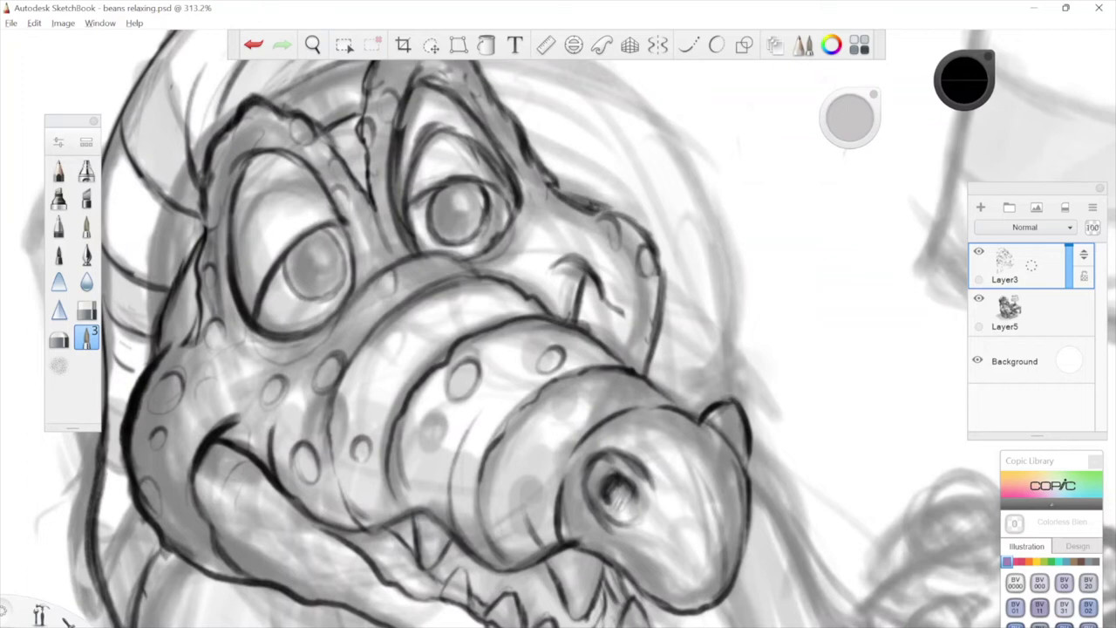
{"action": "left_click_drag", "start_coordinate": [705, 478], "coordinate": [682, 519]}
{"action": "key", "text": "ctrl+z"}
{"action": "key", "text": "space"}
{"action": "left_click_drag", "start_coordinate": [558, 369], "coordinate": [588, 247]}
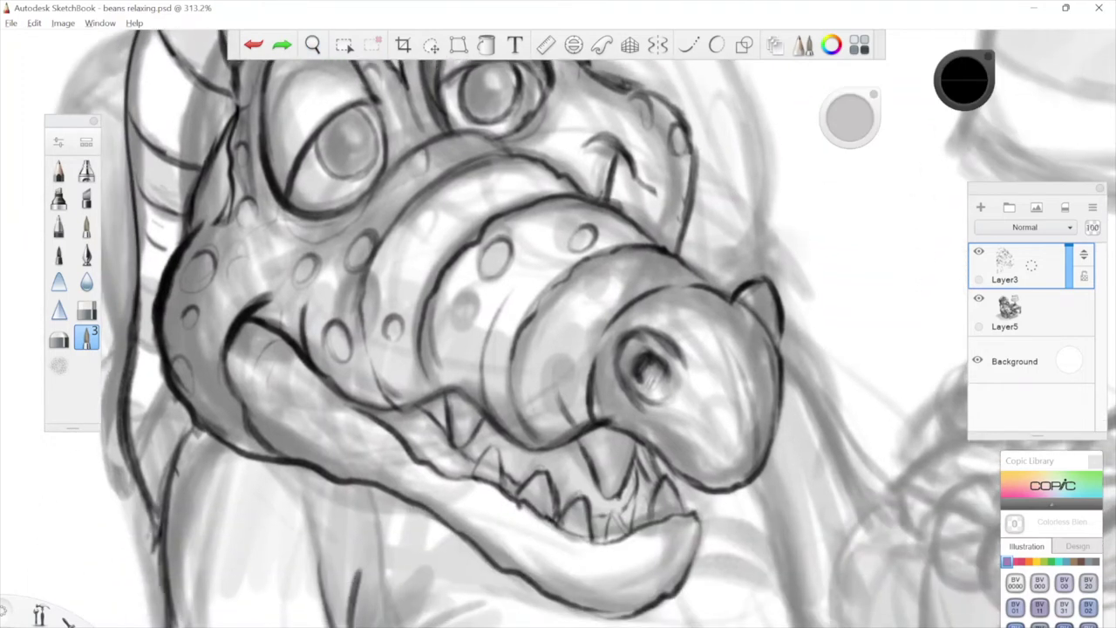
{"action": "left_click_drag", "start_coordinate": [564, 522], "coordinate": [544, 541]}
{"action": "key", "text": "ctrl+z"}
{"action": "mouse_move", "coordinate": [195, 328]}
{"action": "left_mouse_down"}
{"action": "mouse_move", "coordinate": [200, 349]}
{"action": "mouse_move", "coordinate": [182, 368]}
{"action": "left_mouse_up"}
{"action": "key", "text": "ctrl+z"}
{"action": "key", "text": "space"}
{"action": "left_click_drag", "start_coordinate": [717, 200], "coordinate": [712, 247]}
{"action": "left_click_drag", "start_coordinate": [694, 172], "coordinate": [670, 210]}
{"action": "key", "text": "ctrl+z"}
Draw a thin guide line from the far cheek down across the nostril to the teeth.
{"action": "key", "text": "space"}
{"action": "left_click_drag", "start_coordinate": [854, 241], "coordinate": [800, 229]}
{"action": "mouse_move", "coordinate": [659, 625]}
{"action": "left_mouse_down"}
{"action": "mouse_move", "coordinate": [529, 599]}
{"action": "mouse_move", "coordinate": [565, 588]}
{"action": "left_mouse_up"}
{"action": "key", "text": "ctrl+z"}
{"action": "mouse_move", "coordinate": [615, 295]}
{"action": "left_mouse_down"}
{"action": "mouse_move", "coordinate": [589, 387]}
{"action": "mouse_move", "coordinate": [582, 511]}
{"action": "left_mouse_up"}
{"action": "left_click_drag", "start_coordinate": [693, 225], "coordinate": [754, 272]}
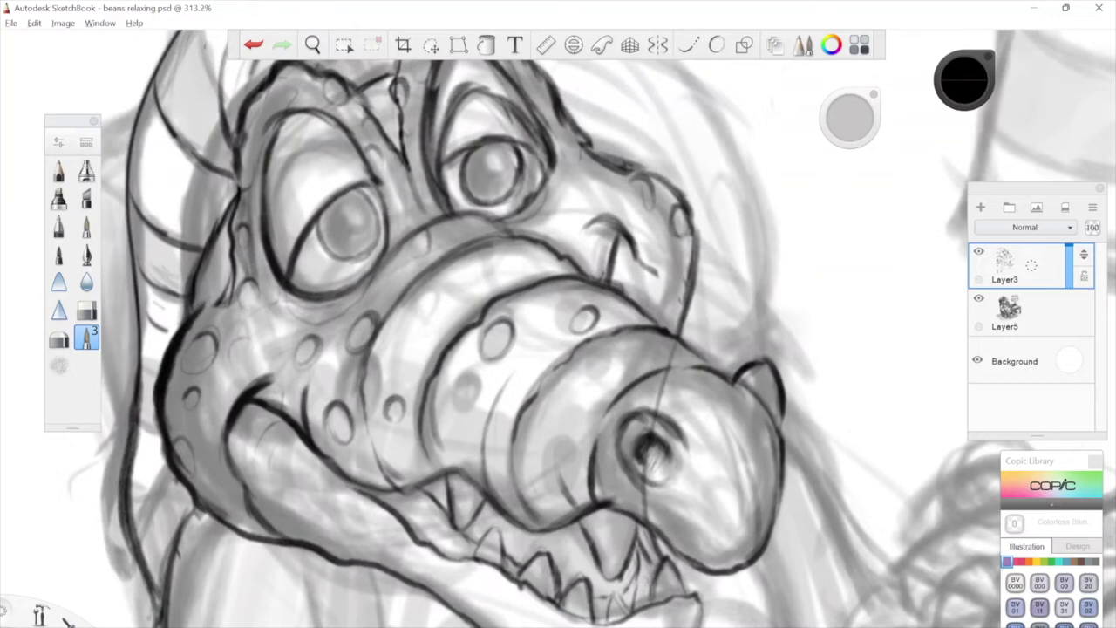
Undo the last strokes drawn across the front of the snout.
{"action": "left_click_drag", "start_coordinate": [708, 443], "coordinate": [701, 447]}
{"action": "key", "text": "ctrl+z"}
{"action": "key", "text": "ctrl+z"}
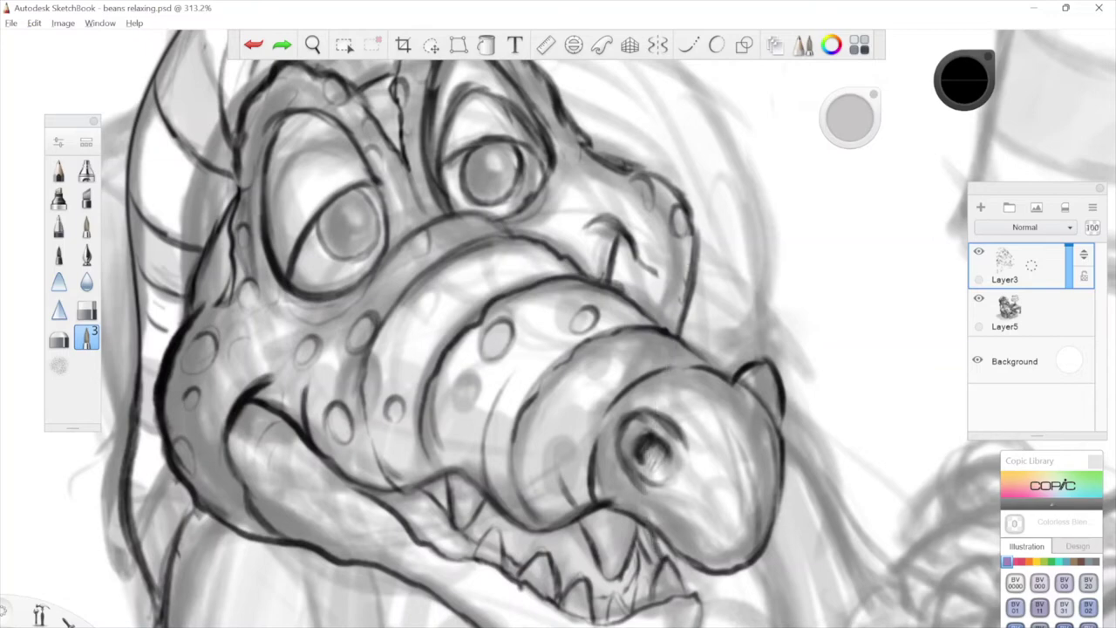
Ink the upper ridge of the snout just below the two eyes.
{"action": "key", "text": "space"}
{"action": "left_click_drag", "start_coordinate": [791, 211], "coordinate": [801, 337]}
{"action": "mouse_move", "coordinate": [412, 395]}
{"action": "left_mouse_down"}
{"action": "mouse_move", "coordinate": [495, 385]}
{"action": "mouse_move", "coordinate": [419, 397]}
{"action": "left_mouse_up"}
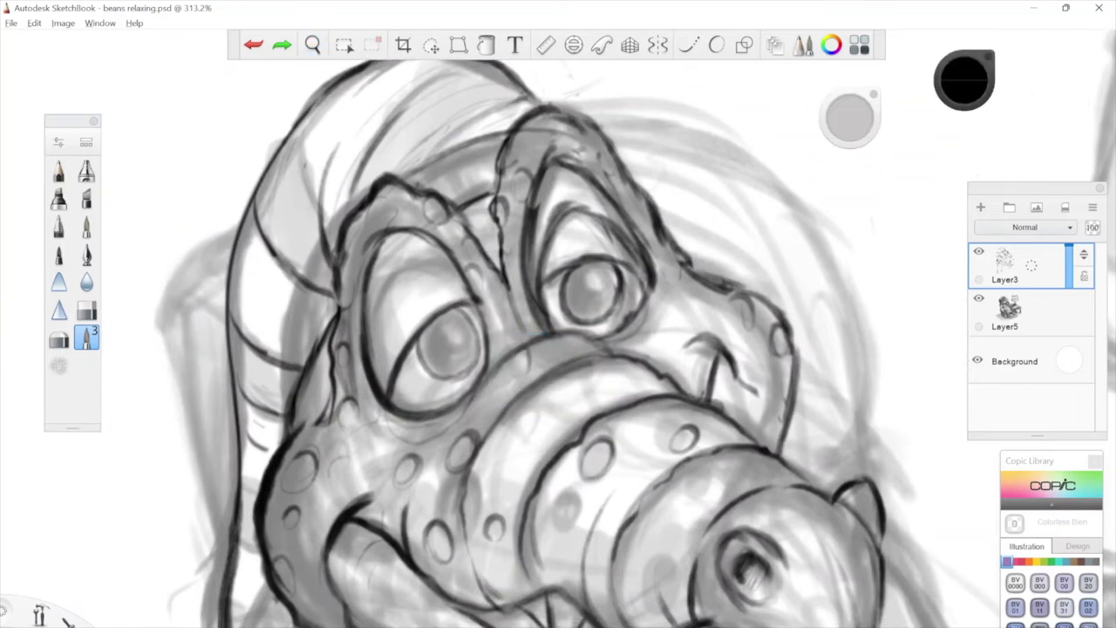
{"action": "left_click_drag", "start_coordinate": [530, 276], "coordinate": [551, 332]}
{"action": "left_click_drag", "start_coordinate": [575, 375], "coordinate": [687, 321]}
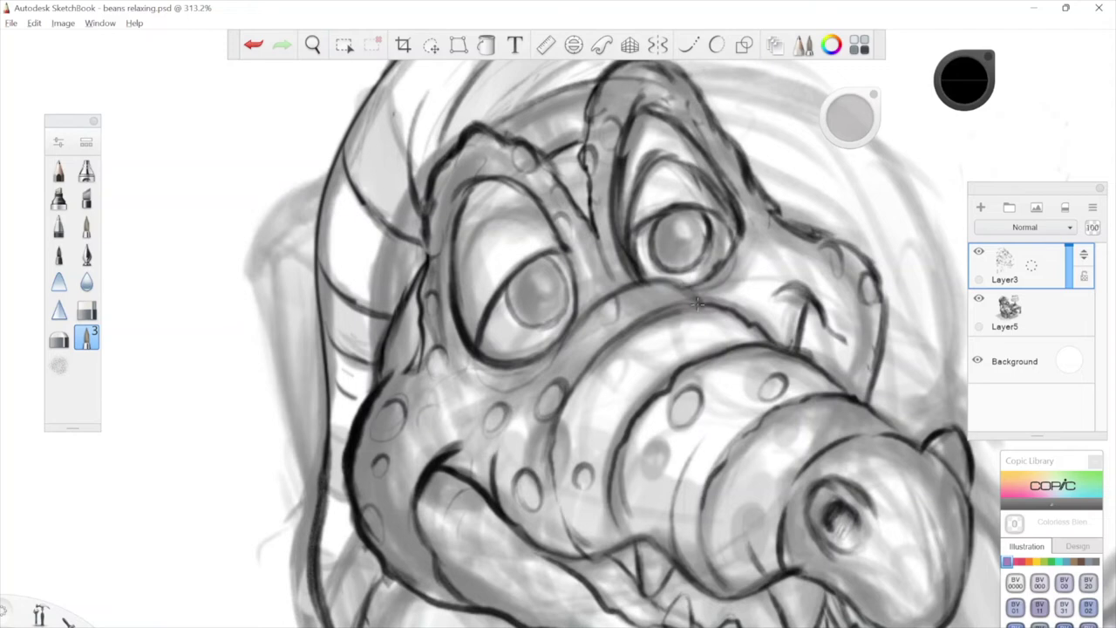
{"action": "left_click_drag", "start_coordinate": [571, 338], "coordinate": [521, 362]}
{"action": "left_click_drag", "start_coordinate": [742, 232], "coordinate": [647, 349]}
{"action": "left_click_drag", "start_coordinate": [559, 199], "coordinate": [650, 225]}
{"action": "left_click_drag", "start_coordinate": [466, 295], "coordinate": [416, 418]}
{"action": "left_click_drag", "start_coordinate": [620, 234], "coordinate": [669, 252]}
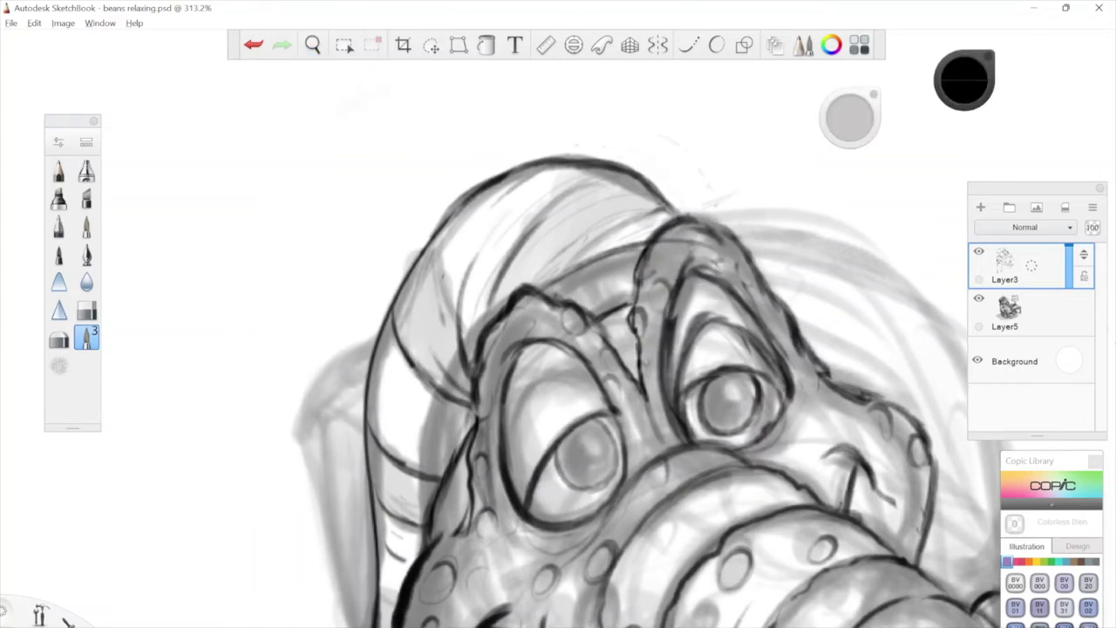
Ink the underside of the near sleeve from the elbow to the cuff, including the cuff's curved opening.
{"action": "left_click_drag", "start_coordinate": [567, 269], "coordinate": [593, 173]}
{"action": "mouse_move", "coordinate": [419, 336]}
{"action": "left_mouse_down"}
{"action": "mouse_move", "coordinate": [454, 316]}
{"action": "mouse_move", "coordinate": [472, 359]}
{"action": "left_mouse_up"}
{"action": "left_click_drag", "start_coordinate": [615, 290], "coordinate": [660, 123]}
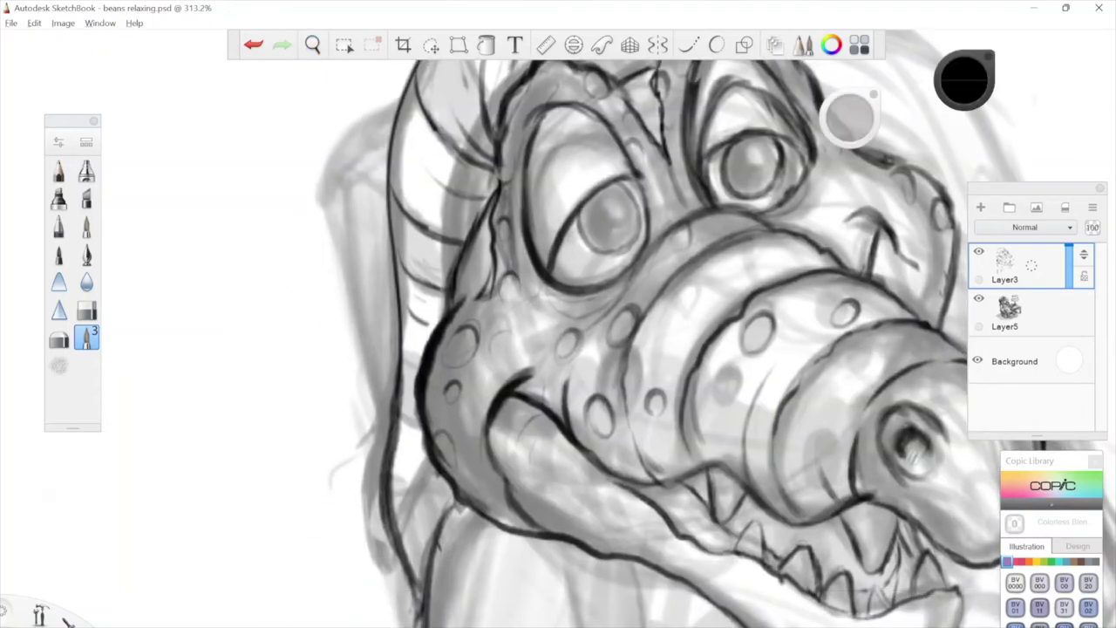
{"action": "left_click_drag", "start_coordinate": [473, 487], "coordinate": [474, 391]}
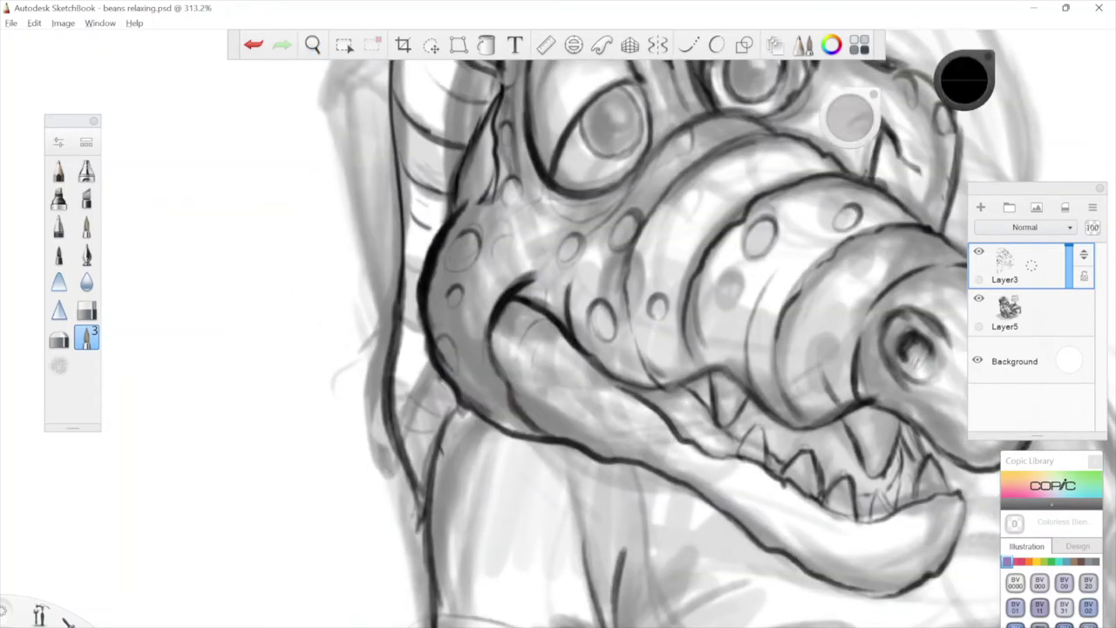
{"action": "left_click_drag", "start_coordinate": [494, 436], "coordinate": [493, 87]}
{"action": "mouse_move", "coordinate": [594, 350]}
{"action": "left_mouse_down"}
{"action": "mouse_move", "coordinate": [527, 318]}
{"action": "mouse_move", "coordinate": [543, 349]}
{"action": "left_mouse_up"}
{"action": "left_click_drag", "start_coordinate": [595, 417], "coordinate": [628, 339]}
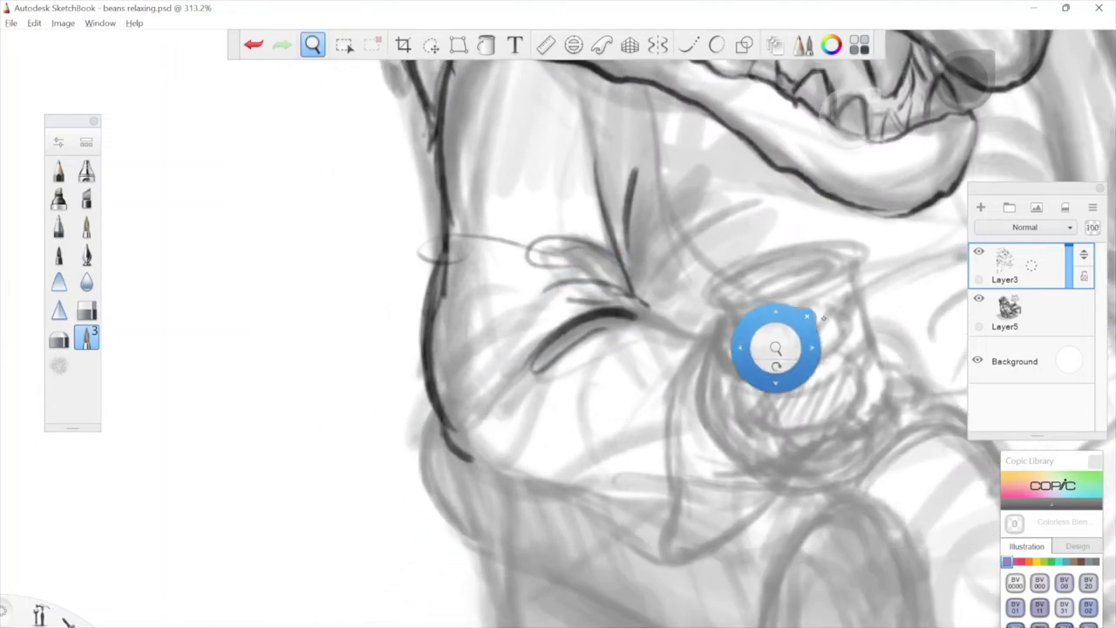
{"action": "left_click_drag", "start_coordinate": [718, 357], "coordinate": [535, 340]}
{"action": "left_click_drag", "start_coordinate": [286, 444], "coordinate": [394, 462]}
{"action": "mouse_move", "coordinate": [326, 455]}
{"action": "left_mouse_down"}
{"action": "mouse_move", "coordinate": [391, 460]}
{"action": "mouse_move", "coordinate": [411, 486]}
{"action": "left_mouse_up"}
{"action": "left_click_drag", "start_coordinate": [354, 469], "coordinate": [470, 544]}
{"action": "left_click_drag", "start_coordinate": [507, 467], "coordinate": [495, 459]}
{"action": "mouse_move", "coordinate": [493, 335]}
{"action": "left_mouse_down"}
{"action": "mouse_move", "coordinate": [458, 538]}
{"action": "mouse_move", "coordinate": [576, 476]}
{"action": "left_mouse_up"}
{"action": "mouse_move", "coordinate": [685, 393]}
{"action": "left_mouse_down"}
{"action": "mouse_move", "coordinate": [703, 364]}
{"action": "mouse_move", "coordinate": [676, 369]}
{"action": "mouse_move", "coordinate": [669, 395]}
{"action": "left_mouse_up"}
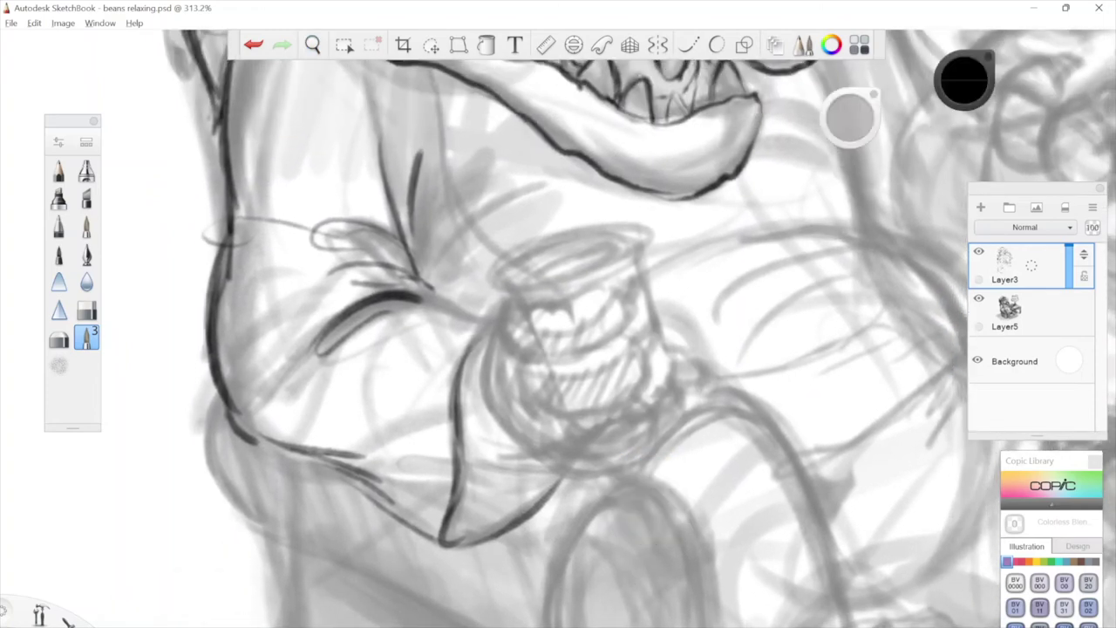
Ink the crease running from the inner elbow towards the cuff beside the mug.
{"action": "mouse_move", "coordinate": [505, 359]}
{"action": "left_mouse_down"}
{"action": "mouse_move", "coordinate": [668, 320]}
{"action": "mouse_move", "coordinate": [504, 352]}
{"action": "left_mouse_up"}
{"action": "key", "text": "ctrl+z"}
{"action": "mouse_move", "coordinate": [426, 294]}
{"action": "left_mouse_down"}
{"action": "mouse_move", "coordinate": [498, 320]}
{"action": "mouse_move", "coordinate": [663, 313]}
{"action": "left_mouse_up"}
{"action": "left_click_drag", "start_coordinate": [571, 325], "coordinate": [506, 329]}
{"action": "left_click_drag", "start_coordinate": [626, 427], "coordinate": [618, 370]}
{"action": "mouse_move", "coordinate": [350, 379]}
{"action": "left_mouse_down"}
{"action": "mouse_move", "coordinate": [468, 404]}
{"action": "mouse_move", "coordinate": [558, 492]}
{"action": "left_mouse_up"}
{"action": "mouse_move", "coordinate": [566, 436]}
{"action": "left_mouse_down"}
{"action": "mouse_move", "coordinate": [543, 490]}
{"action": "mouse_move", "coordinate": [669, 429]}
{"action": "left_mouse_up"}
{"action": "mouse_move", "coordinate": [687, 370]}
{"action": "left_mouse_down"}
{"action": "mouse_move", "coordinate": [645, 428]}
{"action": "mouse_move", "coordinate": [639, 410]}
{"action": "left_mouse_up"}
{"action": "mouse_move", "coordinate": [387, 436]}
{"action": "left_mouse_down"}
{"action": "mouse_move", "coordinate": [609, 444]}
{"action": "mouse_move", "coordinate": [615, 407]}
{"action": "mouse_move", "coordinate": [576, 438]}
{"action": "left_mouse_up"}
{"action": "key", "text": "ctrl+z"}
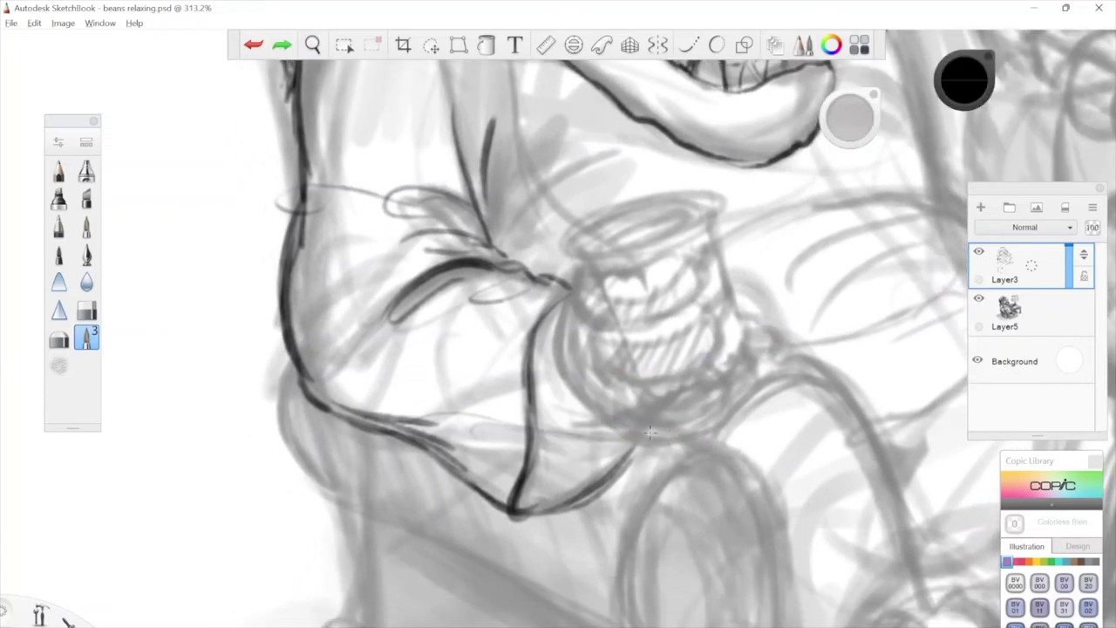
{"action": "left_click_drag", "start_coordinate": [650, 432], "coordinate": [375, 403]}
{"action": "key", "text": "ctrl+z"}
Add short fold strokes fanning out above the near sleeve's inner elbow.
{"action": "left_click_drag", "start_coordinate": [424, 343], "coordinate": [433, 470]}
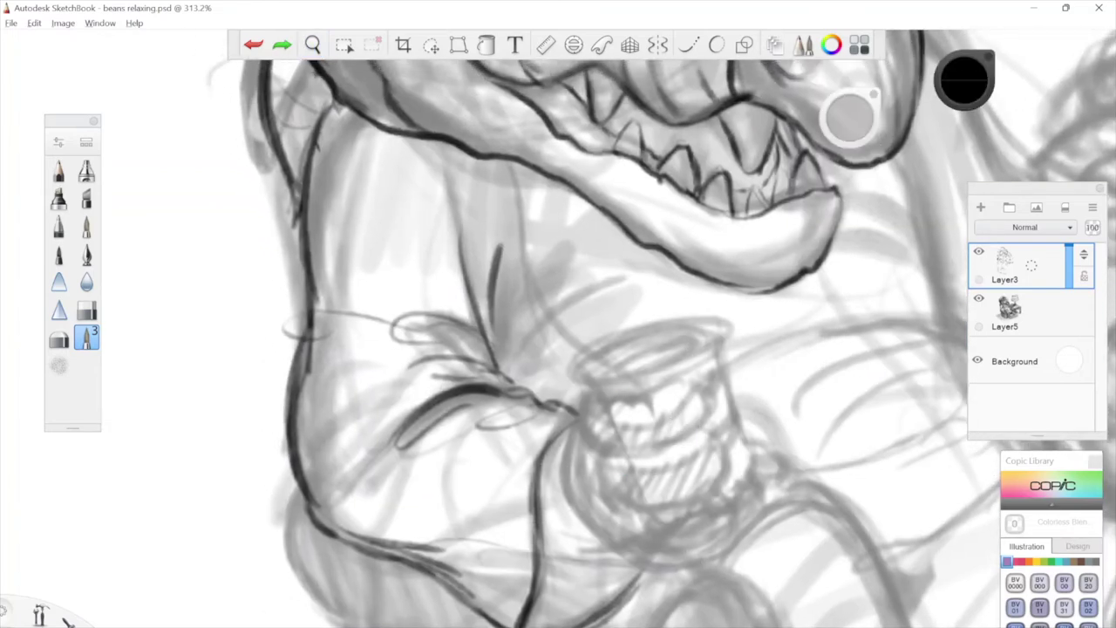
{"action": "left_click_drag", "start_coordinate": [776, 302], "coordinate": [719, 495]}
{"action": "left_click_drag", "start_coordinate": [401, 387], "coordinate": [407, 454]}
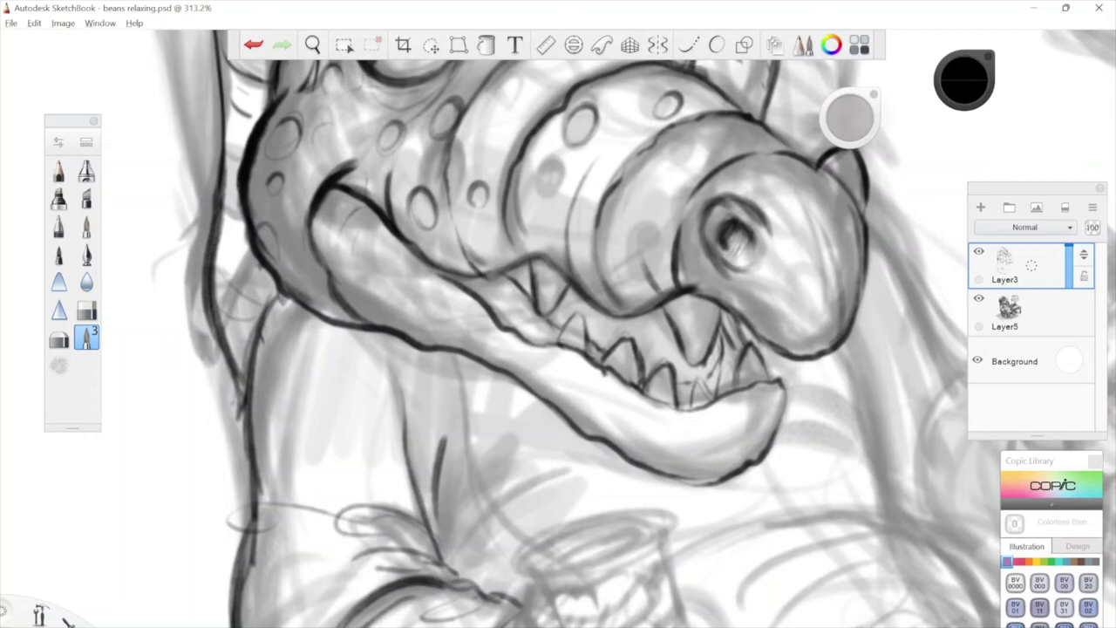
{"action": "mouse_move", "coordinate": [477, 499]}
{"action": "left_mouse_down"}
{"action": "mouse_move", "coordinate": [454, 550]}
{"action": "mouse_move", "coordinate": [446, 541]}
{"action": "left_mouse_up"}
{"action": "left_click_drag", "start_coordinate": [483, 506], "coordinate": [470, 548]}
Ink the far edge of the torso running down from beneath the snout.
{"action": "mouse_move", "coordinate": [834, 393]}
{"action": "left_mouse_down"}
{"action": "mouse_move", "coordinate": [790, 422]}
{"action": "mouse_move", "coordinate": [589, 369]}
{"action": "left_mouse_up"}
{"action": "left_click_drag", "start_coordinate": [690, 319], "coordinate": [631, 324]}
{"action": "left_click_drag", "start_coordinate": [541, 336], "coordinate": [561, 403]}
{"action": "left_click_drag", "start_coordinate": [554, 366], "coordinate": [599, 504]}
{"action": "mouse_move", "coordinate": [652, 395]}
{"action": "left_mouse_down"}
{"action": "mouse_move", "coordinate": [772, 291]}
{"action": "mouse_move", "coordinate": [753, 331]}
{"action": "left_mouse_up"}
{"action": "left_click_drag", "start_coordinate": [752, 344], "coordinate": [618, 466]}
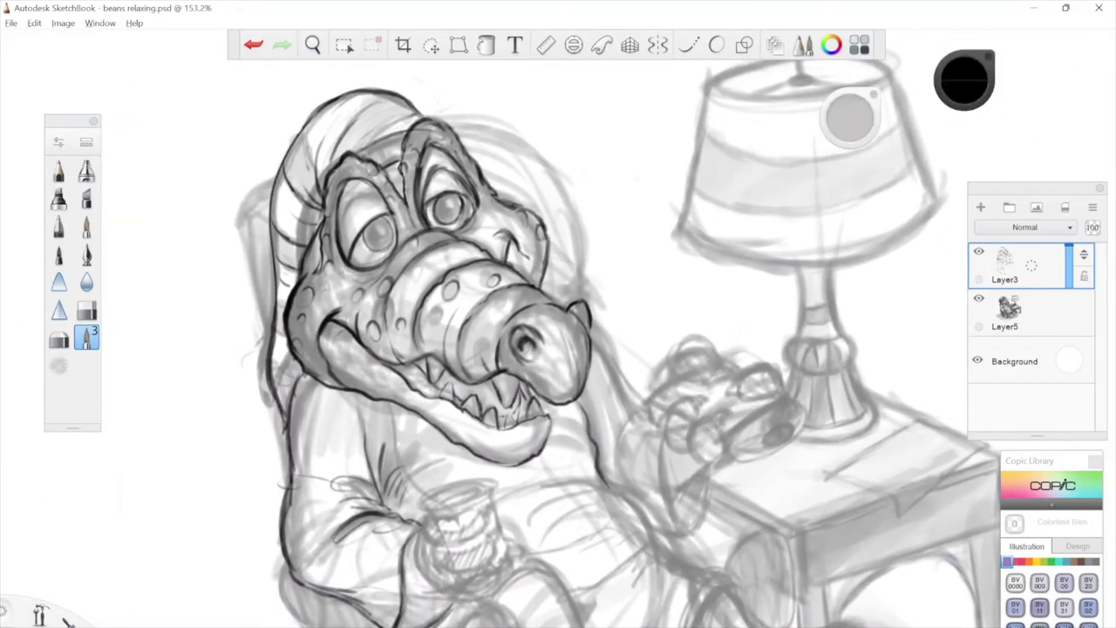
Ink a narrow curved fold on the far sleeve close to the raised hand's cuff.
{"action": "key", "text": "space"}
{"action": "left_click_drag", "start_coordinate": [629, 286], "coordinate": [546, 282]}
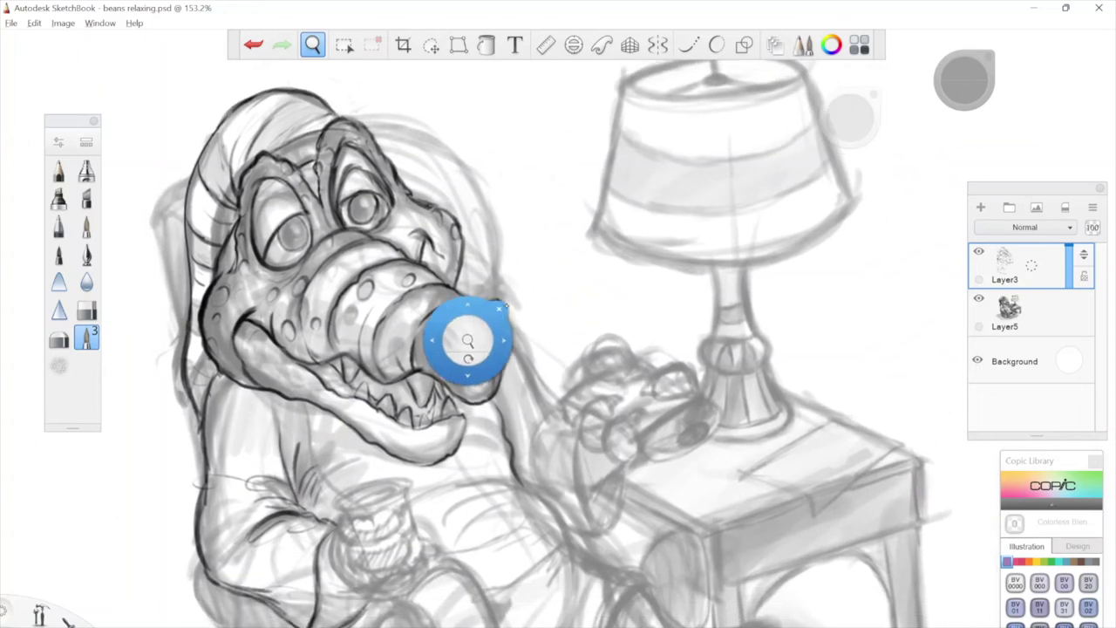
{"action": "left_click", "coordinate": [545, 414]}
{"action": "mouse_move", "coordinate": [571, 419]}
{"action": "left_mouse_down"}
{"action": "mouse_move", "coordinate": [589, 366]}
{"action": "mouse_move", "coordinate": [641, 394]}
{"action": "left_mouse_up"}
{"action": "key", "text": "ctrl+z"}
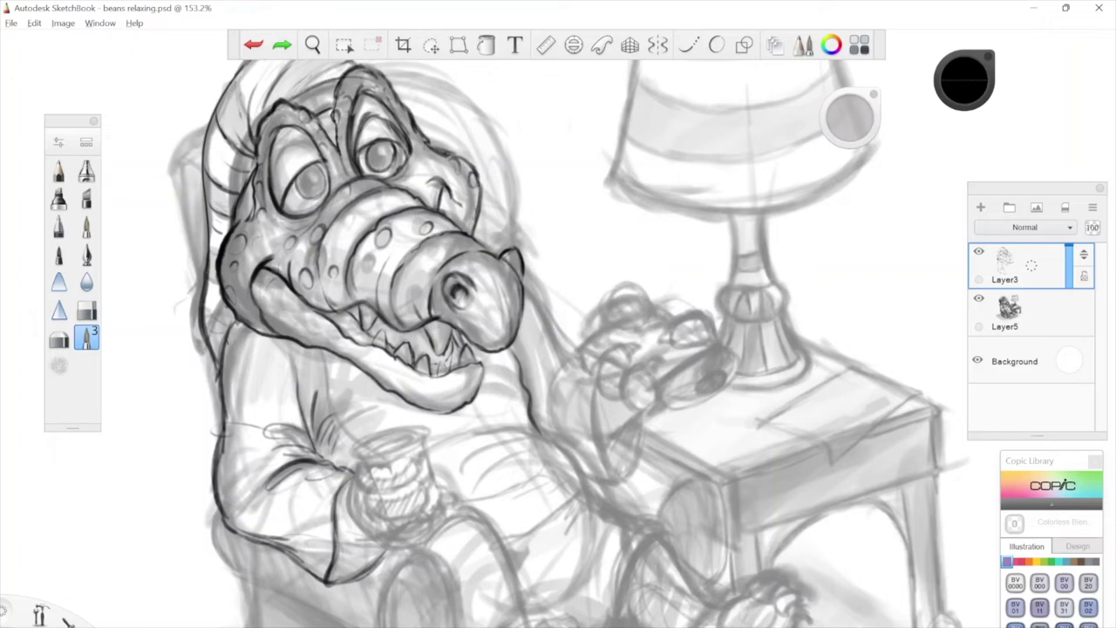
{"action": "mouse_move", "coordinate": [548, 408]}
{"action": "left_mouse_down"}
{"action": "mouse_move", "coordinate": [595, 320]}
{"action": "mouse_move", "coordinate": [567, 402]}
{"action": "left_mouse_up"}
{"action": "key", "text": "space"}
{"action": "key", "text": "space"}
{"action": "left_click_drag", "start_coordinate": [438, 382], "coordinate": [471, 347]}
{"action": "key", "text": "space"}
{"action": "left_click_drag", "start_coordinate": [532, 232], "coordinate": [647, 240]}
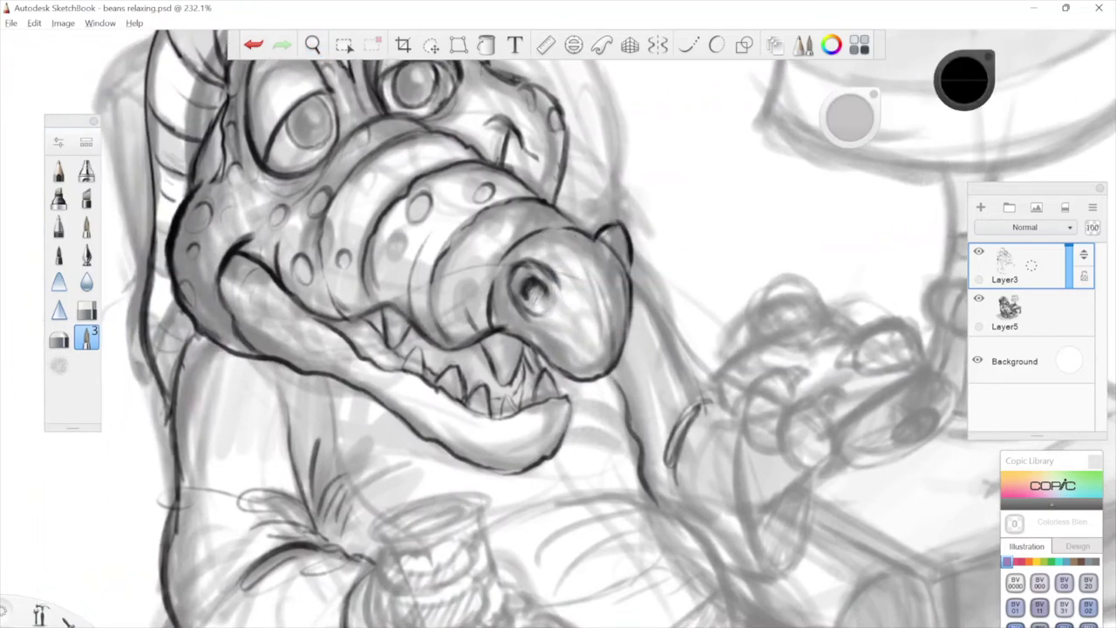
{"action": "left_click_drag", "start_coordinate": [597, 328], "coordinate": [651, 294]}
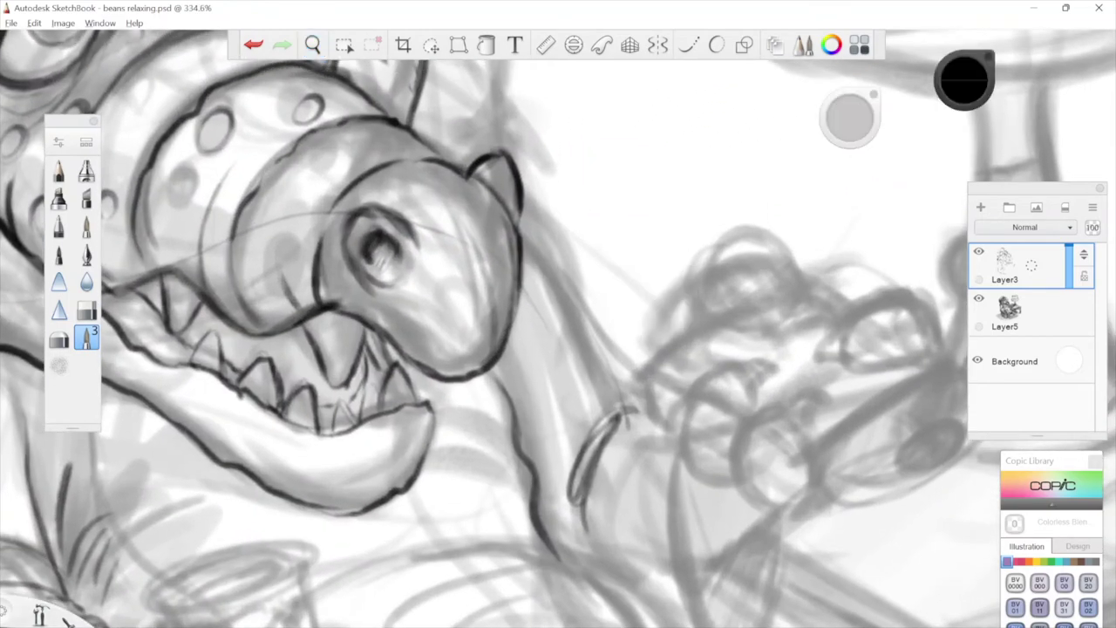
Ink the far sleeve's upper edge down to the cuff and add wrinkle strokes beside it.
{"action": "mouse_move", "coordinate": [523, 279]}
{"action": "left_mouse_down"}
{"action": "mouse_move", "coordinate": [618, 403]}
{"action": "mouse_move", "coordinate": [736, 389]}
{"action": "mouse_move", "coordinate": [642, 449]}
{"action": "left_mouse_up"}
{"action": "key", "text": "space"}
{"action": "left_click_drag", "start_coordinate": [686, 371], "coordinate": [634, 427]}
{"action": "key", "text": "space"}
{"action": "left_click_drag", "start_coordinate": [765, 323], "coordinate": [723, 314]}
Ink fold lines on the near upper sleeve, between its outer edge and the area below the jaw.
{"action": "mouse_move", "coordinate": [579, 307]}
{"action": "left_mouse_down"}
{"action": "mouse_move", "coordinate": [593, 390]}
{"action": "mouse_move", "coordinate": [701, 290]}
{"action": "mouse_move", "coordinate": [859, 251]}
{"action": "left_mouse_up"}
{"action": "key", "text": "space"}
{"action": "left_click_drag", "start_coordinate": [629, 375], "coordinate": [774, 436]}
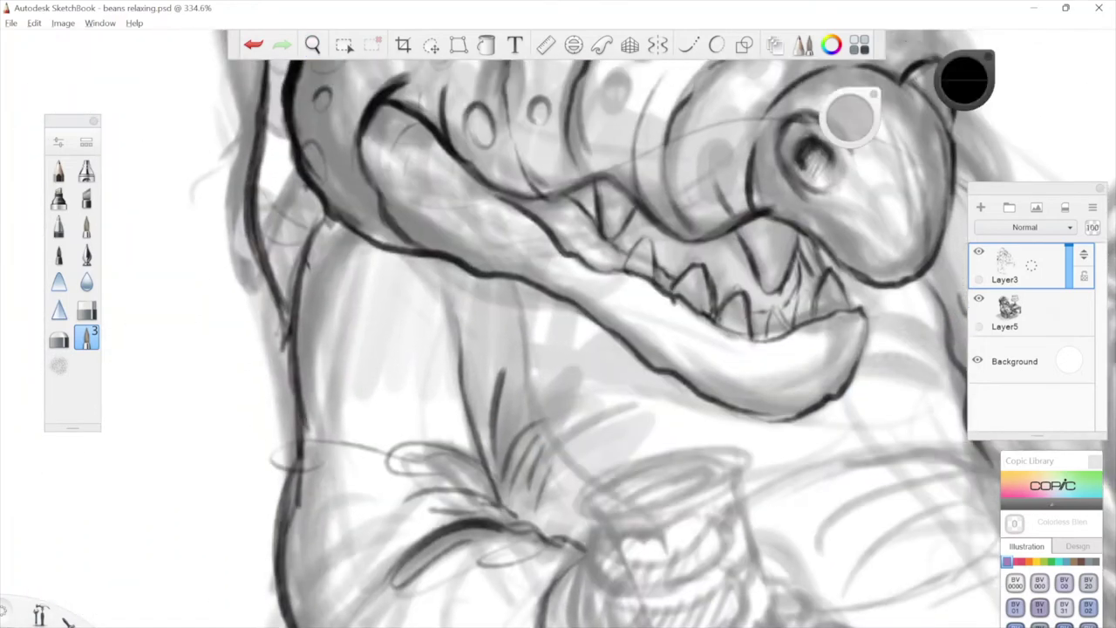
{"action": "key", "text": "space"}
{"action": "left_click_drag", "start_coordinate": [419, 394], "coordinate": [474, 380]}
{"action": "mouse_move", "coordinate": [352, 476]}
{"action": "left_mouse_down"}
{"action": "mouse_move", "coordinate": [407, 333]}
{"action": "mouse_move", "coordinate": [379, 368]}
{"action": "left_mouse_up"}
{"action": "key", "text": "space"}
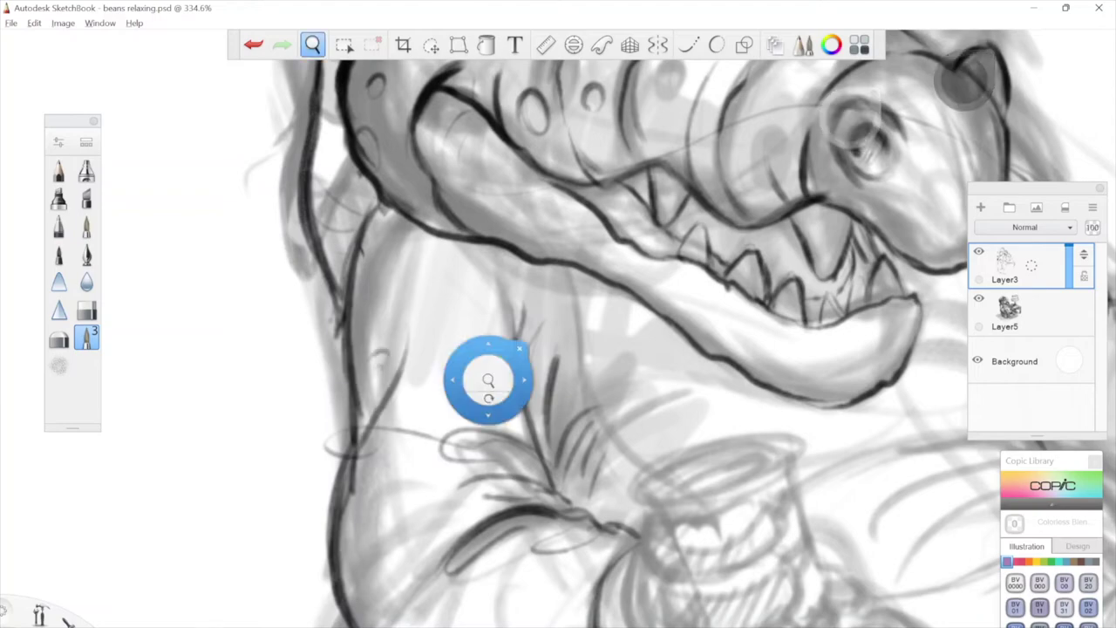
Add short crease strokes along the inside of the near sleeve's outer edge by the elbow.
{"action": "left_click_drag", "start_coordinate": [488, 411], "coordinate": [479, 290]}
{"action": "left_click_drag", "start_coordinate": [367, 543], "coordinate": [382, 466]}
{"action": "left_click_drag", "start_coordinate": [367, 512], "coordinate": [383, 476]}
{"action": "key", "text": "space"}
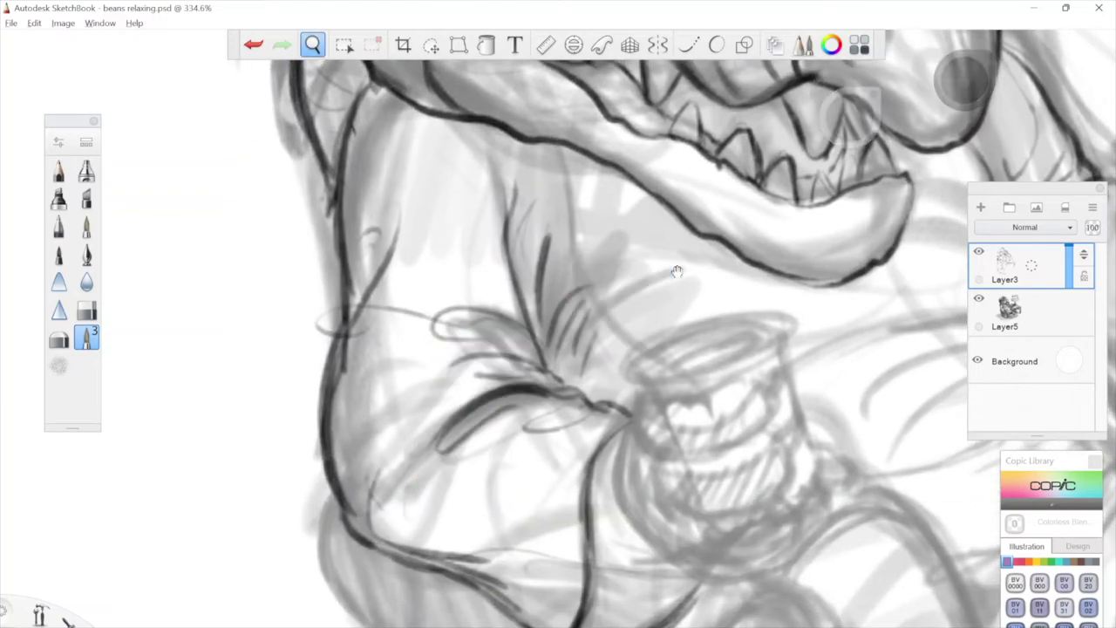
{"action": "left_click_drag", "start_coordinate": [638, 283], "coordinate": [585, 473]}
{"action": "left_click_drag", "start_coordinate": [649, 218], "coordinate": [697, 253]}
{"action": "left_click_drag", "start_coordinate": [334, 375], "coordinate": [359, 320]}
Draw a small oval highlight outline inside the iris of each eye.
{"action": "key", "text": "space"}
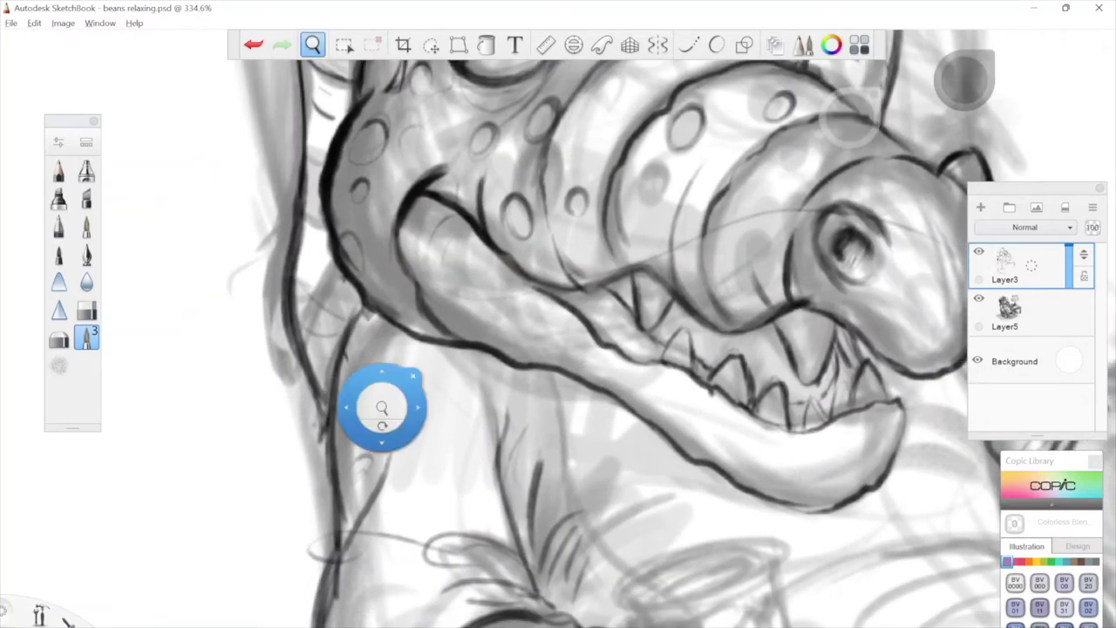
{"action": "left_click_drag", "start_coordinate": [611, 175], "coordinate": [457, 475]}
{"action": "left_click_drag", "start_coordinate": [722, 236], "coordinate": [760, 251]}
{"action": "left_click_drag", "start_coordinate": [565, 569], "coordinate": [548, 549]}
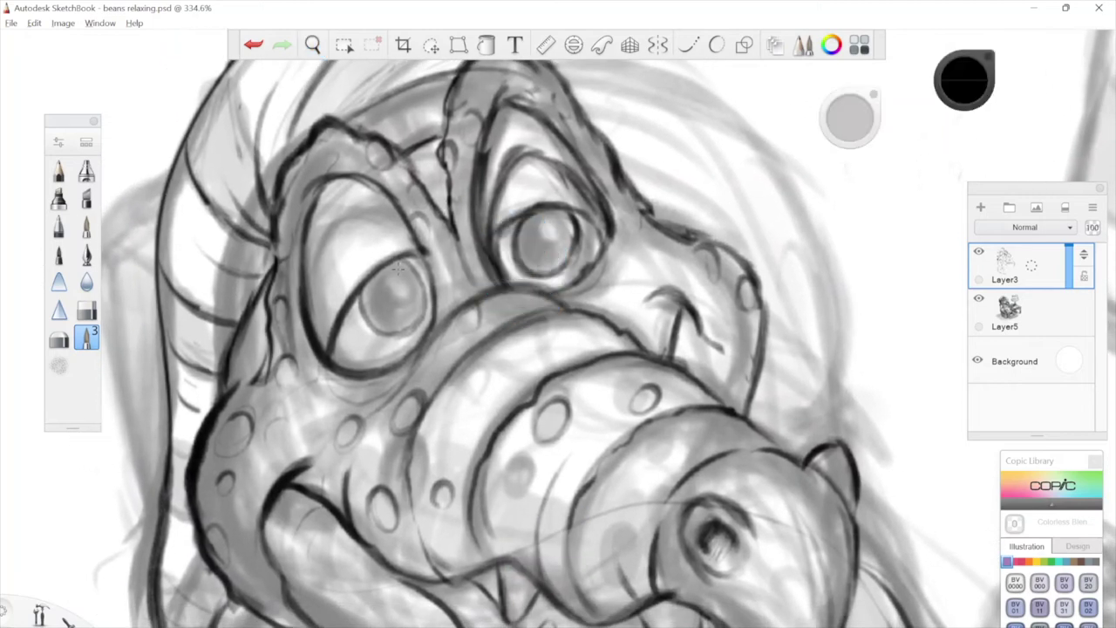
{"action": "left_click_drag", "start_coordinate": [373, 279], "coordinate": [373, 323]}
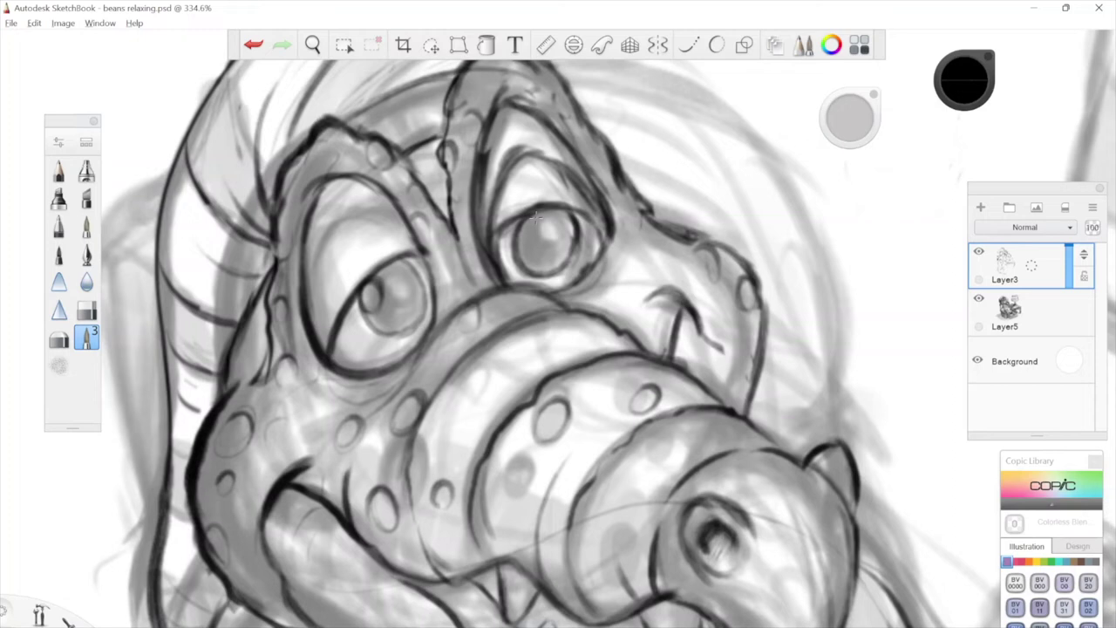
{"action": "left_click_drag", "start_coordinate": [535, 218], "coordinate": [526, 248]}
{"action": "key", "text": "space"}
{"action": "mouse_move", "coordinate": [784, 218]}
{"action": "left_mouse_down"}
{"action": "mouse_move", "coordinate": [753, 292]}
{"action": "mouse_move", "coordinate": [772, 239]}
{"action": "left_mouse_up"}
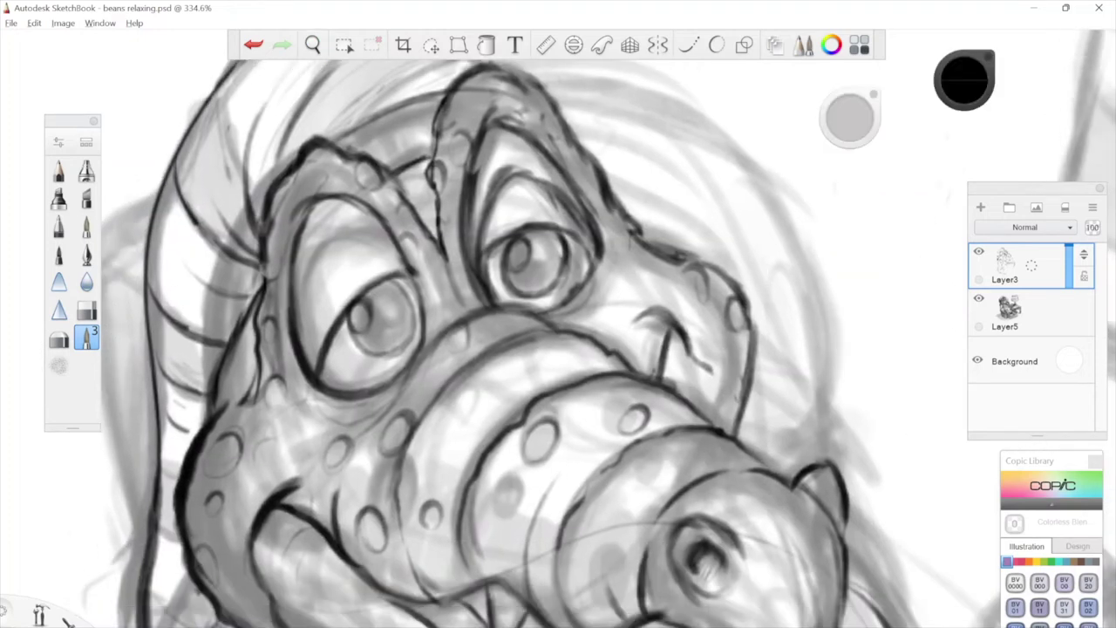
Switch to a shading brush, reduce its size and shade the near eye's iris around the highlight.
{"action": "left_click", "coordinate": [87, 226]}
{"action": "left_click", "coordinate": [394, 311]}
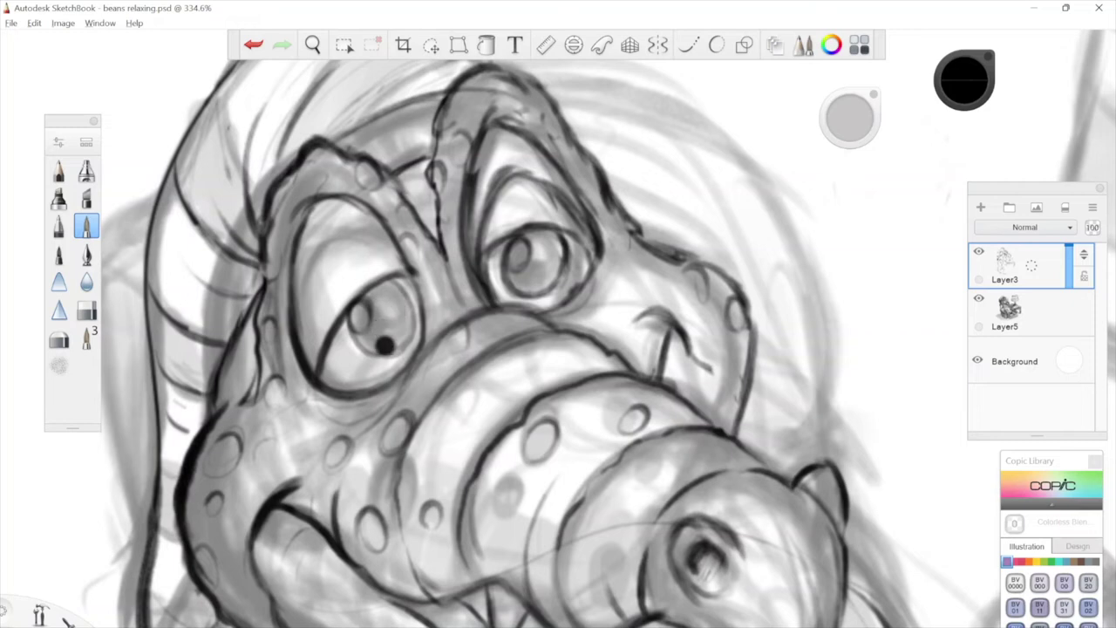
{"action": "scroll", "coordinate": [384, 351], "scroll_direction": "down", "scroll_amount": 2}
{"action": "key", "text": "["}
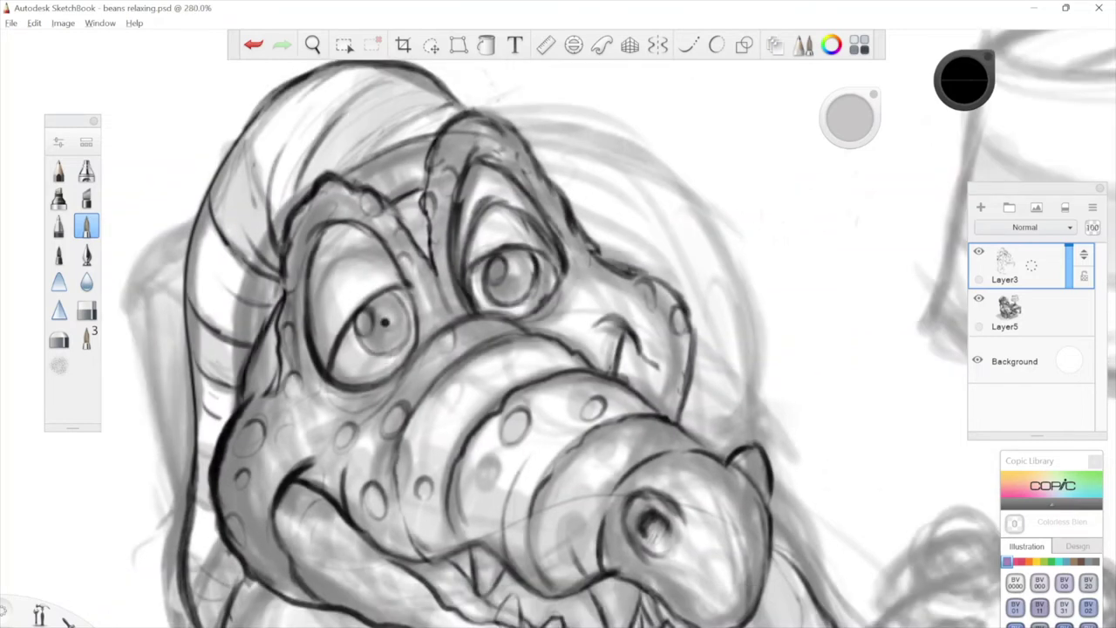
{"action": "key", "text": "space"}
{"action": "mouse_move", "coordinate": [428, 328]}
{"action": "left_mouse_down"}
{"action": "mouse_move", "coordinate": [449, 304]}
{"action": "mouse_move", "coordinate": [436, 315]}
{"action": "left_mouse_up"}
{"action": "mouse_move", "coordinate": [382, 264]}
{"action": "left_mouse_down"}
{"action": "mouse_move", "coordinate": [371, 302]}
{"action": "mouse_move", "coordinate": [373, 265]}
{"action": "mouse_move", "coordinate": [396, 290]}
{"action": "mouse_move", "coordinate": [392, 320]}
{"action": "mouse_move", "coordinate": [377, 326]}
{"action": "left_mouse_up"}
{"action": "mouse_move", "coordinate": [385, 288]}
{"action": "left_mouse_down"}
{"action": "mouse_move", "coordinate": [366, 331]}
{"action": "mouse_move", "coordinate": [347, 333]}
{"action": "left_mouse_up"}
{"action": "mouse_move", "coordinate": [376, 262]}
{"action": "left_mouse_down"}
{"action": "mouse_move", "coordinate": [366, 285]}
{"action": "mouse_move", "coordinate": [393, 309]}
{"action": "mouse_move", "coordinate": [375, 326]}
{"action": "left_mouse_up"}
{"action": "mouse_move", "coordinate": [407, 288]}
{"action": "left_mouse_down"}
{"action": "mouse_move", "coordinate": [366, 335]}
{"action": "mouse_move", "coordinate": [351, 333]}
{"action": "left_mouse_up"}
Shade the far eye's iris and darken its pupil around the highlight.
{"action": "key", "text": "space"}
{"action": "left_click_drag", "start_coordinate": [437, 333], "coordinate": [370, 395]}
{"action": "mouse_move", "coordinate": [478, 272]}
{"action": "left_mouse_down"}
{"action": "mouse_move", "coordinate": [488, 319]}
{"action": "mouse_move", "coordinate": [450, 321]}
{"action": "mouse_move", "coordinate": [506, 306]}
{"action": "mouse_move", "coordinate": [473, 307]}
{"action": "mouse_move", "coordinate": [467, 290]}
{"action": "left_mouse_up"}
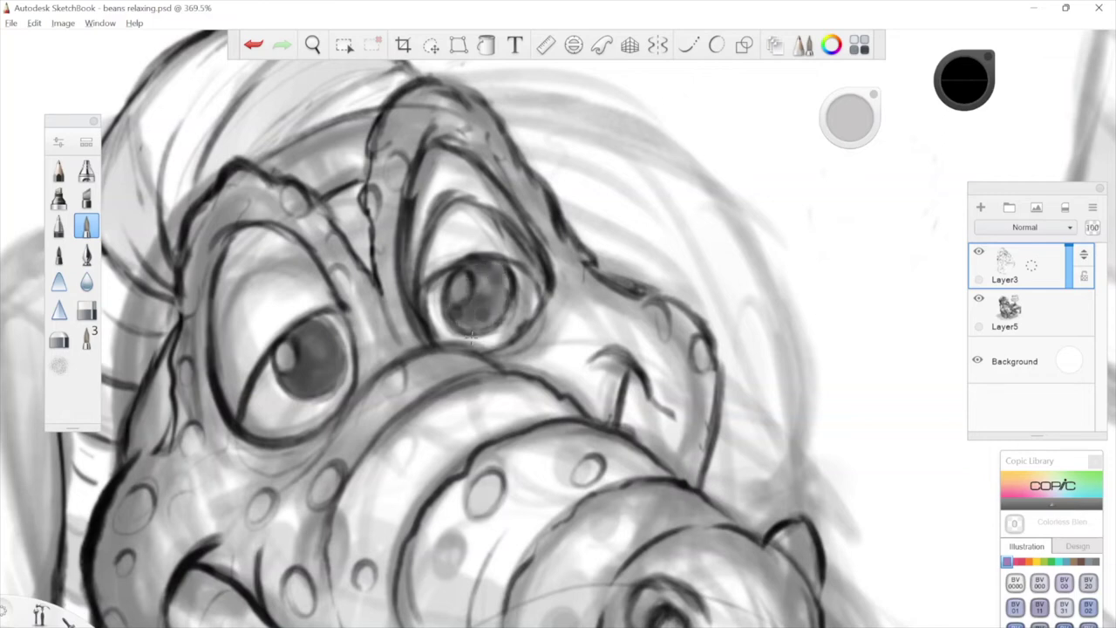
{"action": "mouse_move", "coordinate": [495, 283]}
{"action": "left_mouse_down"}
{"action": "mouse_move", "coordinate": [490, 314]}
{"action": "mouse_move", "coordinate": [459, 328]}
{"action": "left_mouse_up"}
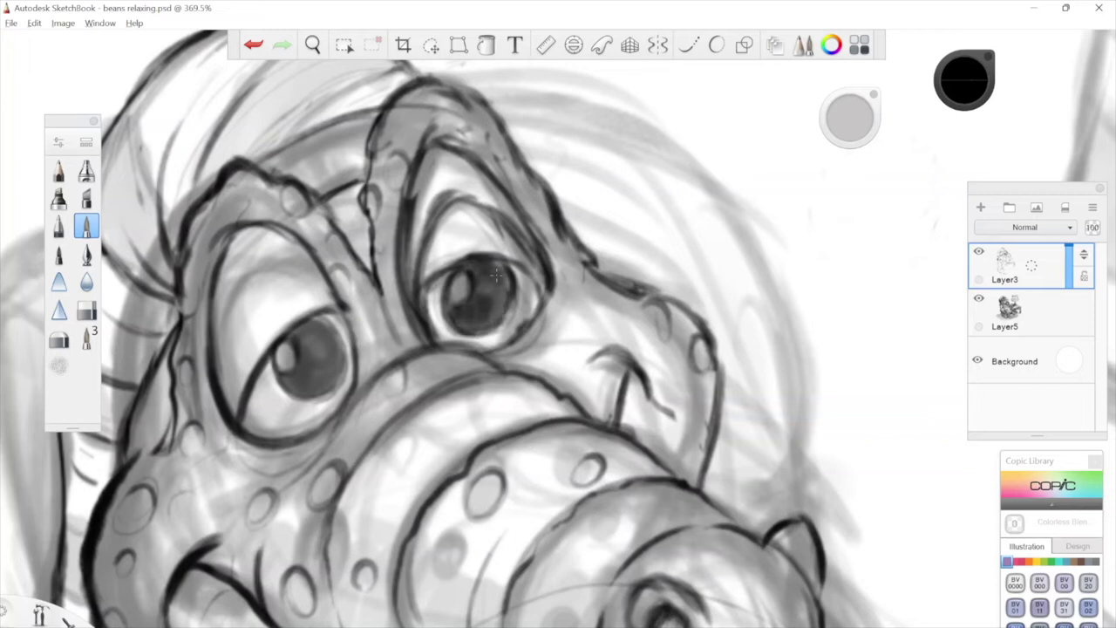
{"action": "mouse_move", "coordinate": [494, 278]}
{"action": "left_mouse_down"}
{"action": "mouse_move", "coordinate": [489, 314]}
{"action": "mouse_move", "coordinate": [490, 274]}
{"action": "left_mouse_up"}
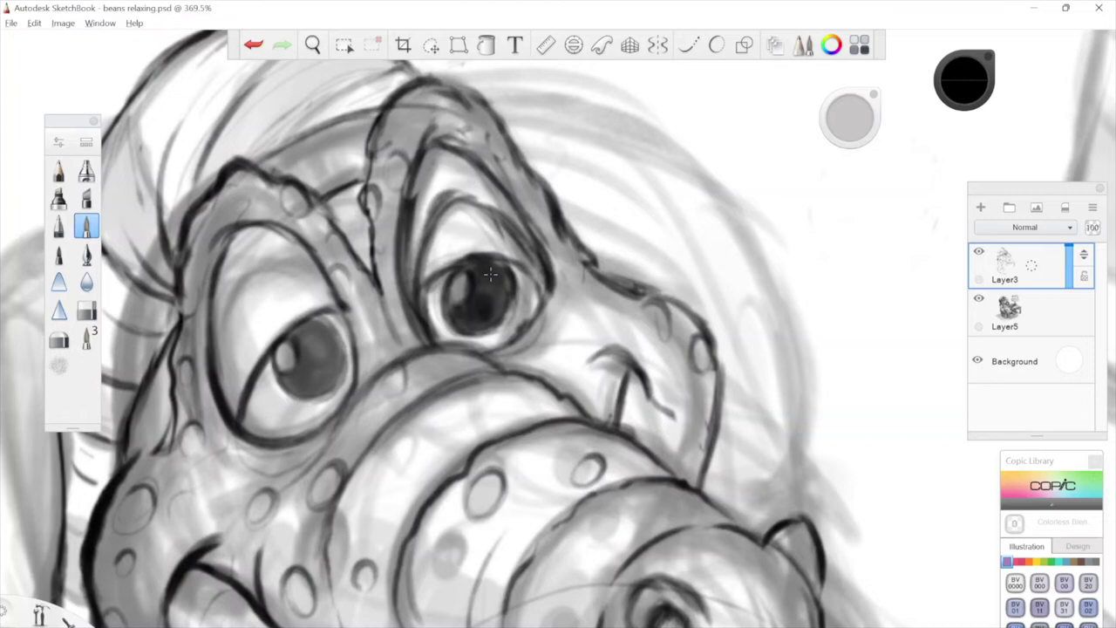
Darken the near eye's pupil to match the far eye.
{"action": "mouse_move", "coordinate": [644, 181]}
{"action": "left_mouse_down"}
{"action": "mouse_move", "coordinate": [640, 262]}
{"action": "mouse_move", "coordinate": [724, 138]}
{"action": "left_mouse_up"}
{"action": "mouse_move", "coordinate": [395, 297]}
{"action": "left_mouse_down"}
{"action": "mouse_move", "coordinate": [395, 338]}
{"action": "mouse_move", "coordinate": [384, 329]}
{"action": "mouse_move", "coordinate": [410, 349]}
{"action": "mouse_move", "coordinate": [383, 350]}
{"action": "left_mouse_up"}
{"action": "key", "text": "space"}
{"action": "mouse_move", "coordinate": [682, 160]}
{"action": "left_mouse_down"}
{"action": "mouse_move", "coordinate": [648, 271]}
{"action": "mouse_move", "coordinate": [644, 149]}
{"action": "left_mouse_up"}
{"action": "left_click_drag", "start_coordinate": [573, 302], "coordinate": [487, 400]}
Set the drawing colour to white and paint the highlights in both eyes.
{"action": "left_click_drag", "start_coordinate": [652, 413], "coordinate": [658, 598]}
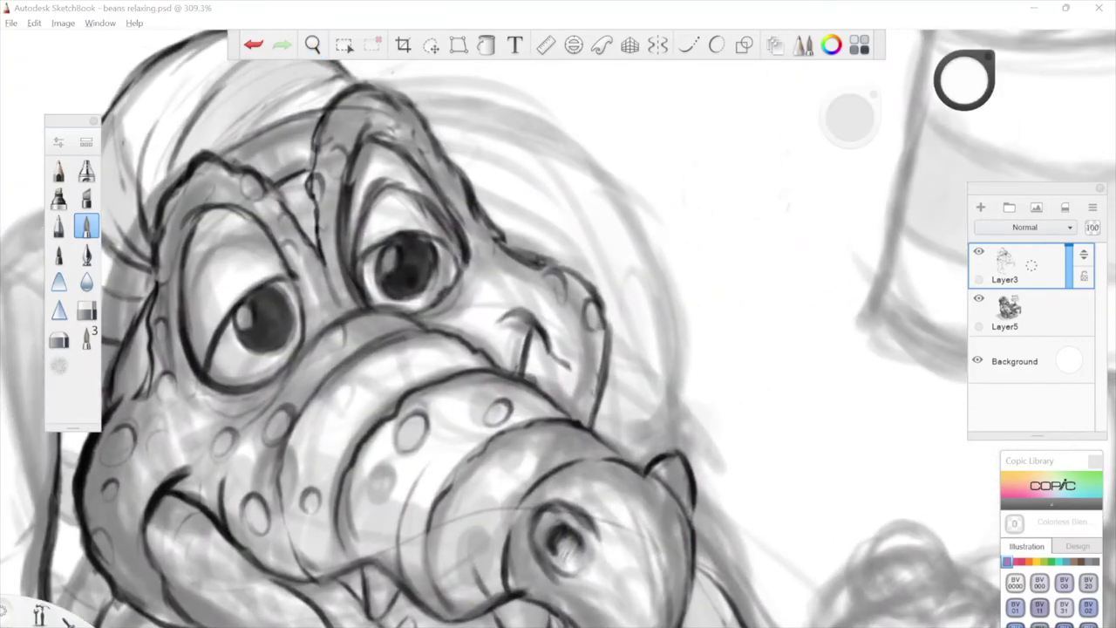
{"action": "key", "text": "space"}
{"action": "left_click_drag", "start_coordinate": [337, 193], "coordinate": [485, 218]}
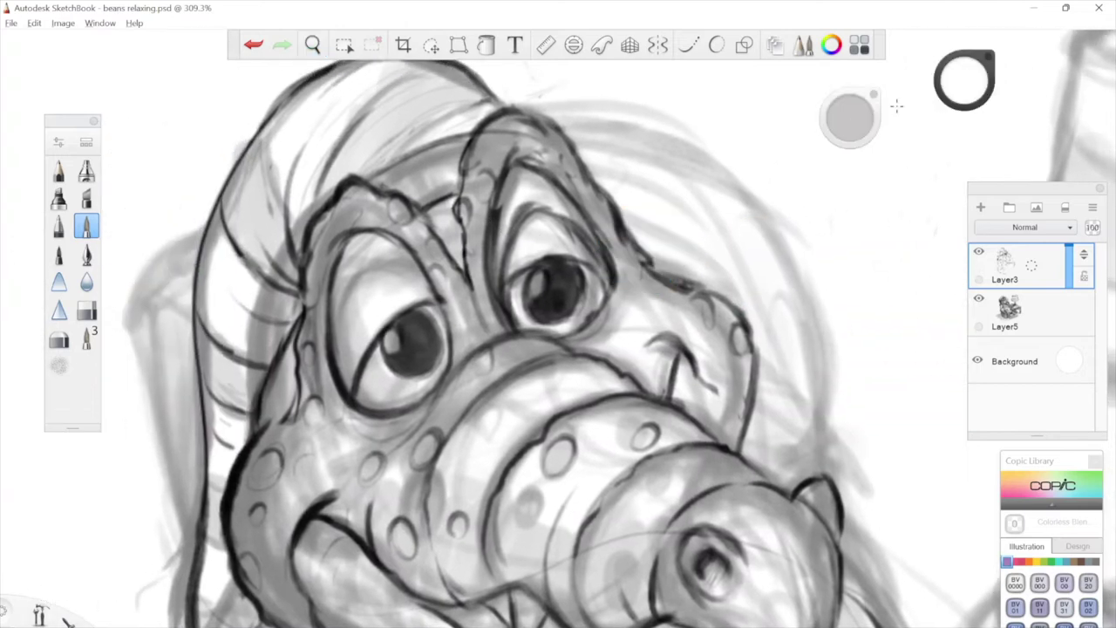
{"action": "left_click", "coordinate": [964, 81]}
{"action": "left_click_drag", "start_coordinate": [387, 342], "coordinate": [395, 340]}
{"action": "left_click_drag", "start_coordinate": [538, 277], "coordinate": [539, 289]}
Switch back to the inking brush and set the drawing colour to near-black, testing it on the side table.
{"action": "key", "text": "space"}
{"action": "mouse_move", "coordinate": [643, 338]}
{"action": "left_mouse_down"}
{"action": "mouse_move", "coordinate": [661, 301]}
{"action": "mouse_move", "coordinate": [616, 262]}
{"action": "mouse_move", "coordinate": [551, 281]}
{"action": "mouse_move", "coordinate": [499, 337]}
{"action": "left_mouse_up"}
{"action": "left_click_drag", "start_coordinate": [753, 329], "coordinate": [706, 380]}
{"action": "left_click_drag", "start_coordinate": [587, 341], "coordinate": [665, 491]}
{"action": "left_click_drag", "start_coordinate": [645, 613], "coordinate": [752, 289]}
{"action": "key", "text": "3"}
{"action": "mouse_move", "coordinate": [593, 577]}
{"action": "left_mouse_down"}
{"action": "mouse_move", "coordinate": [616, 560]}
{"action": "mouse_move", "coordinate": [603, 624]}
{"action": "left_mouse_up"}
{"action": "mouse_move", "coordinate": [640, 301]}
{"action": "left_mouse_down"}
{"action": "mouse_move", "coordinate": [724, 273]}
{"action": "mouse_move", "coordinate": [713, 305]}
{"action": "left_mouse_up"}
{"action": "left_click_drag", "start_coordinate": [1025, 200], "coordinate": [698, 278]}
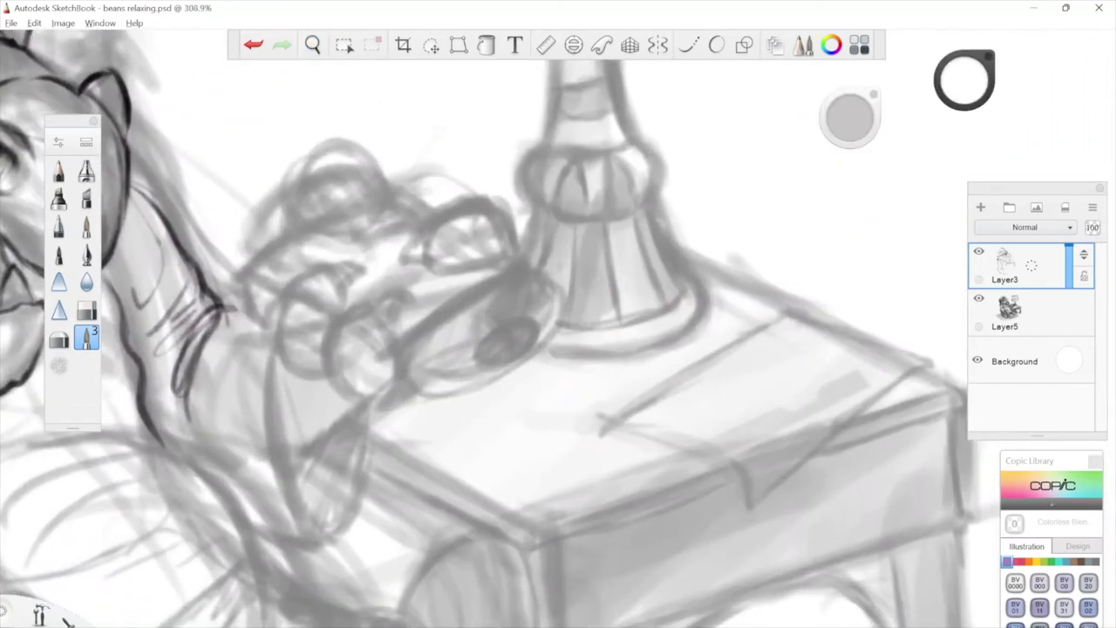
{"action": "key", "text": "ctrl+z"}
{"action": "left_click", "coordinate": [963, 81]}
{"action": "left_click", "coordinate": [959, 110]}
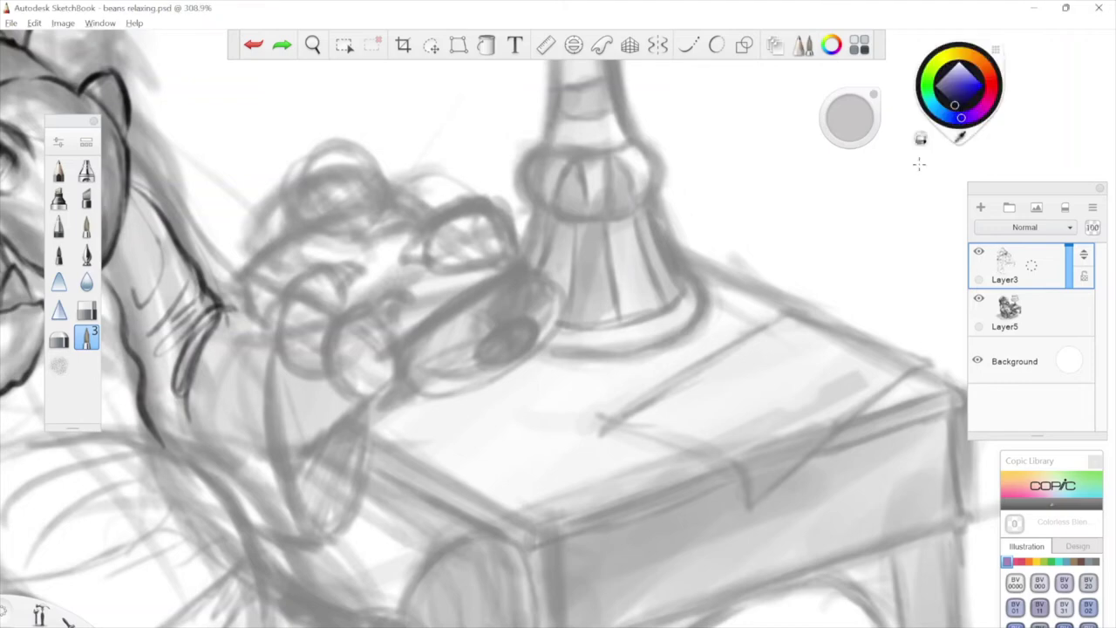
{"action": "mouse_move", "coordinate": [550, 422]}
{"action": "left_mouse_down"}
{"action": "mouse_move", "coordinate": [578, 389]}
{"action": "mouse_move", "coordinate": [552, 443]}
{"action": "left_mouse_up"}
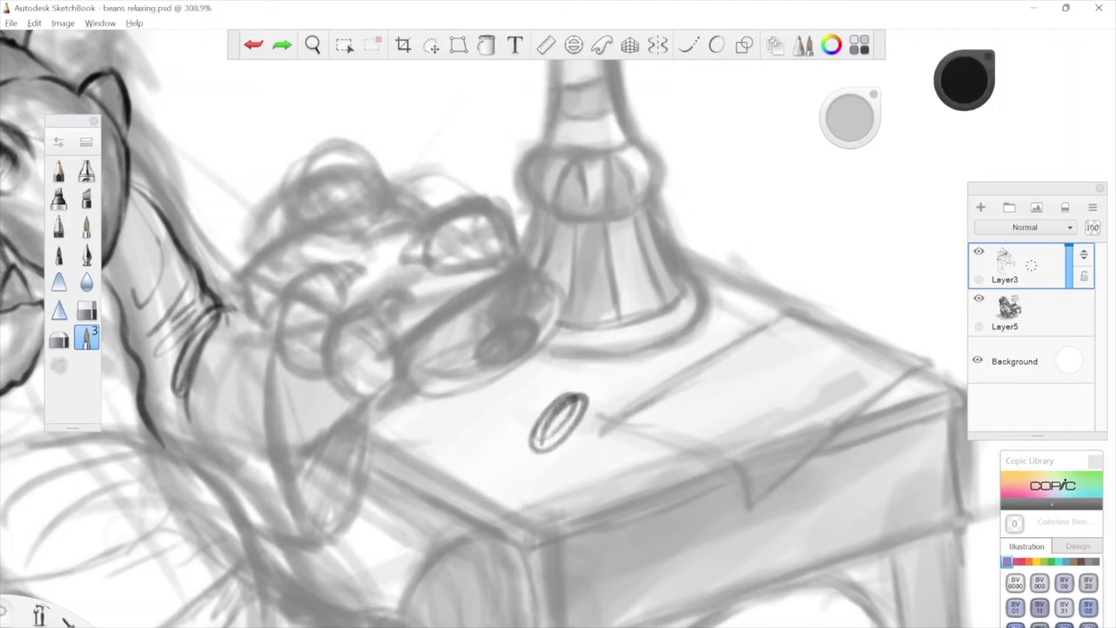
{"action": "key", "text": "ctrl+z"}
{"action": "key", "text": "space"}
{"action": "left_click_drag", "start_coordinate": [536, 519], "coordinate": [570, 505]}
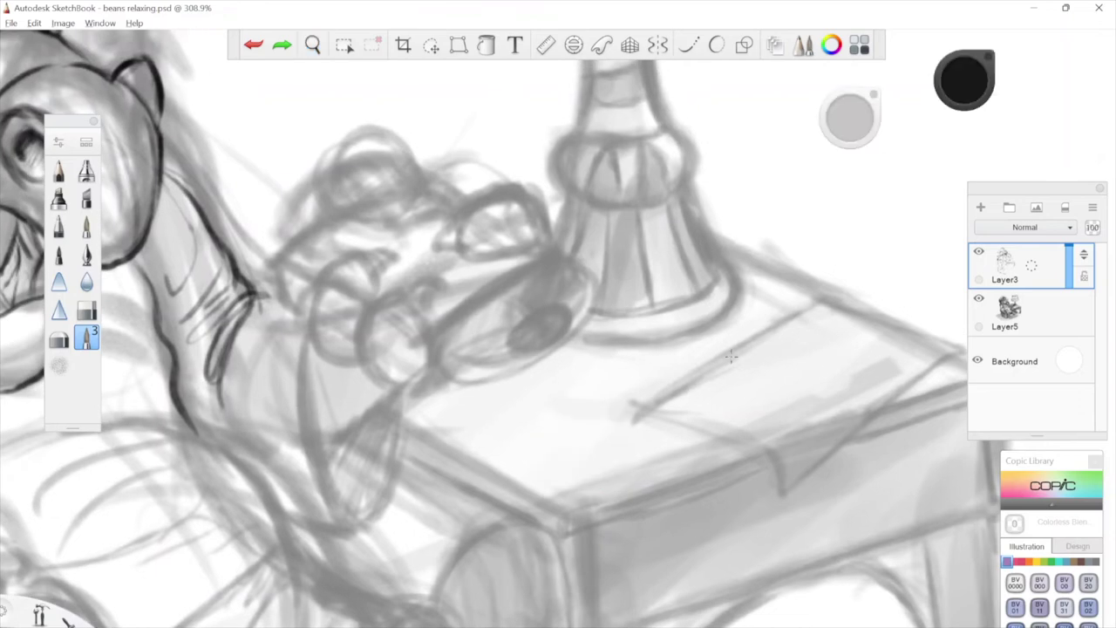
{"action": "key", "text": "space"}
{"action": "left_click_drag", "start_coordinate": [605, 385], "coordinate": [660, 396]}
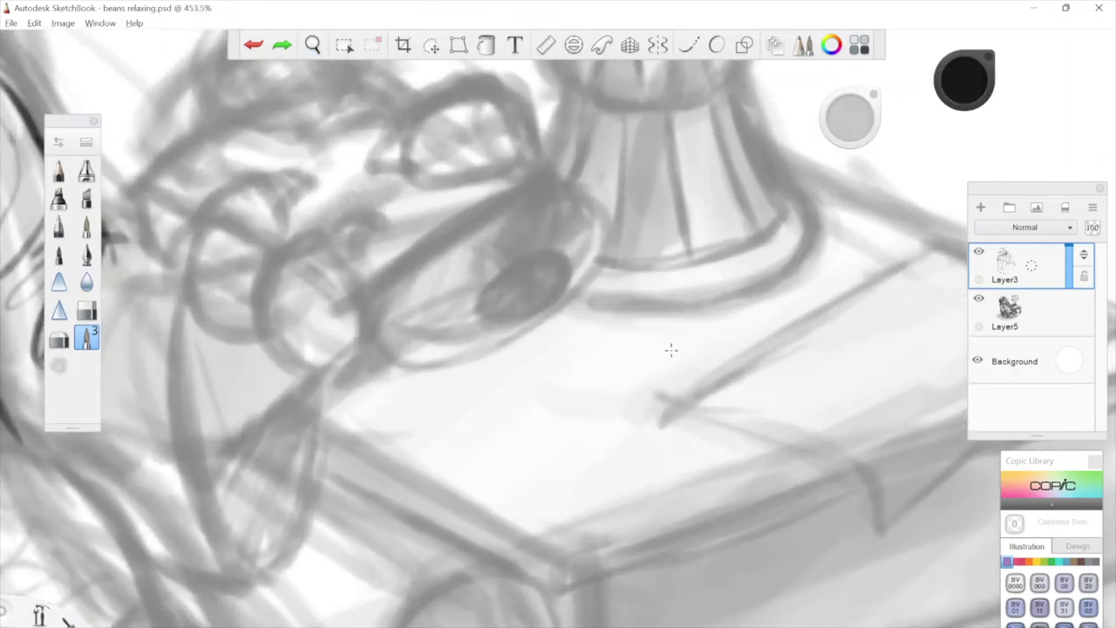
{"action": "key", "text": "space"}
{"action": "left_click_drag", "start_coordinate": [972, 376], "coordinate": [797, 381]}
{"action": "left_click_drag", "start_coordinate": [632, 356], "coordinate": [567, 401]}
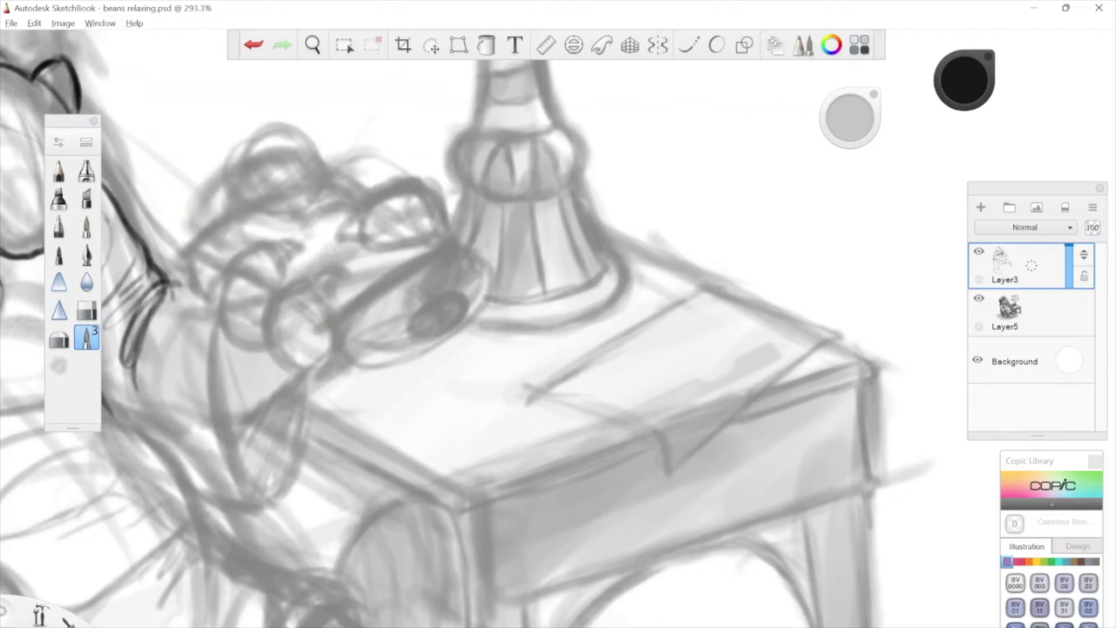
{"action": "key", "text": "space"}
{"action": "left_click_drag", "start_coordinate": [582, 369], "coordinate": [553, 464]}
{"action": "left_click_drag", "start_coordinate": [515, 516], "coordinate": [546, 474]}
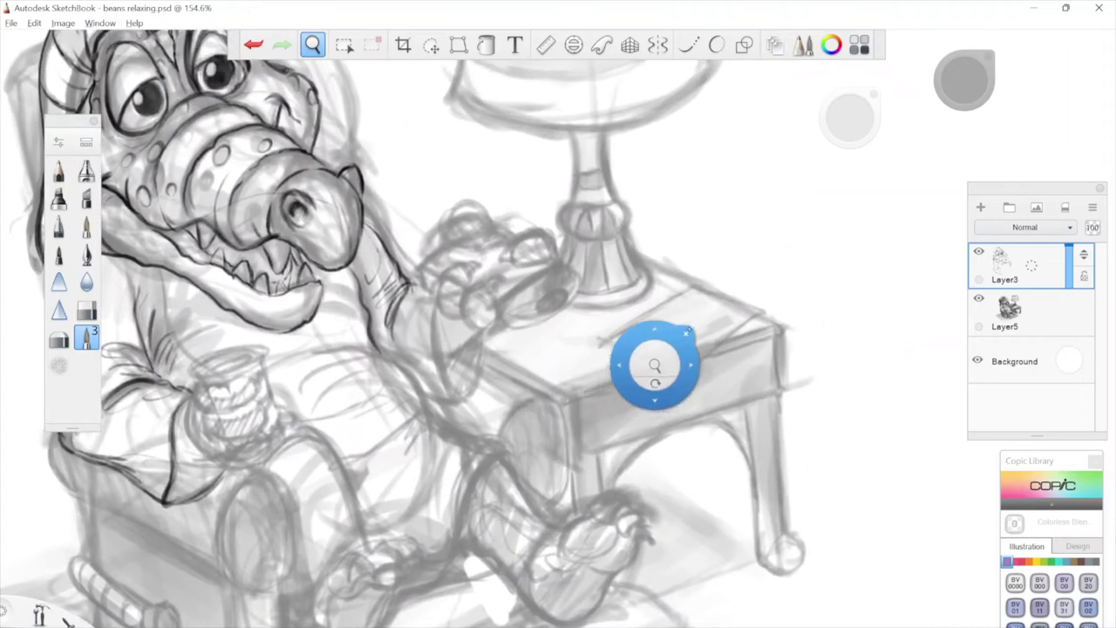
{"action": "left_click_drag", "start_coordinate": [626, 404], "coordinate": [757, 326]}
{"action": "left_click_drag", "start_coordinate": [761, 322], "coordinate": [698, 413]}
{"action": "left_click_drag", "start_coordinate": [305, 511], "coordinate": [451, 389]}
{"action": "left_click_drag", "start_coordinate": [638, 435], "coordinate": [631, 405]}
{"action": "key", "text": "space"}
{"action": "key", "text": "space"}
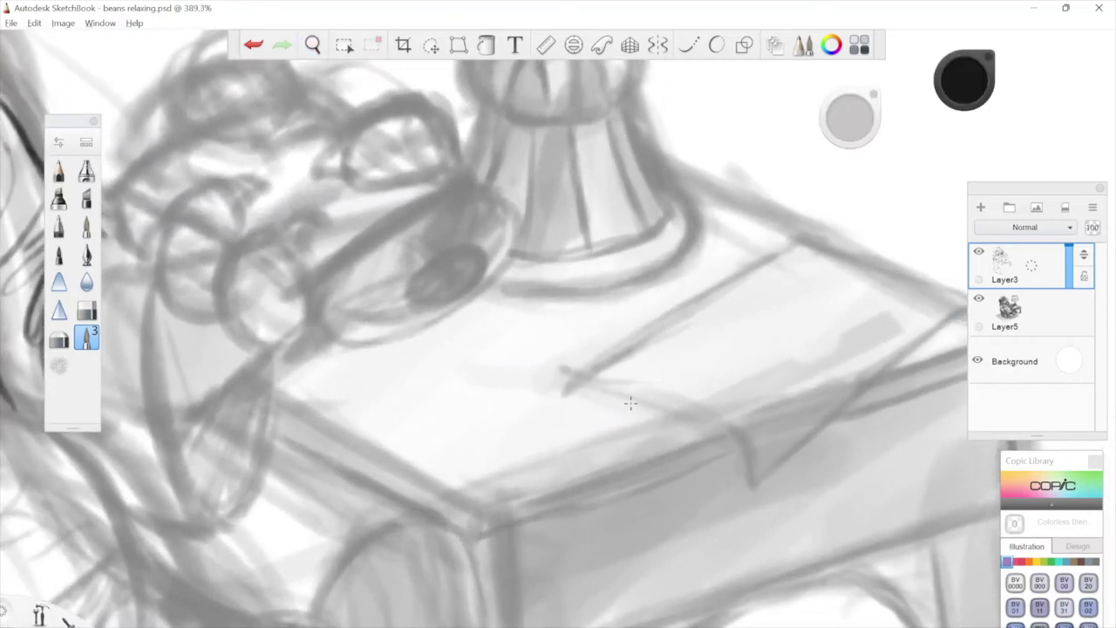
Draw a small pencil lying on the side table in front of the lamp, with its tip and eraser end.
{"action": "left_click_drag", "start_coordinate": [552, 328], "coordinate": [438, 371]}
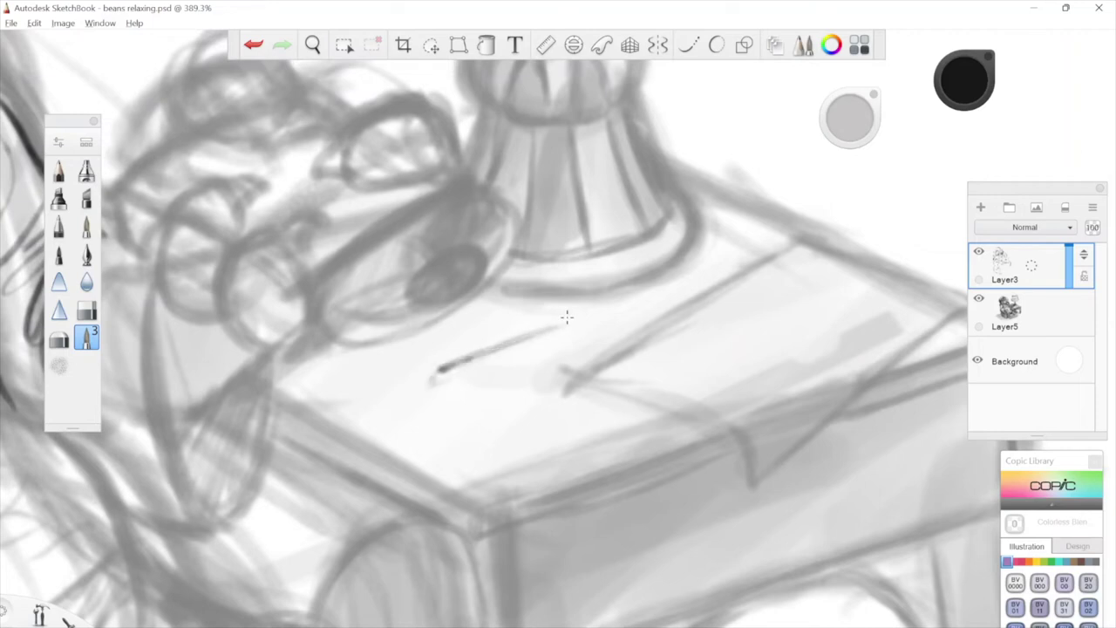
{"action": "left_click_drag", "start_coordinate": [555, 347], "coordinate": [441, 386]}
{"action": "left_click_drag", "start_coordinate": [565, 338], "coordinate": [443, 389]}
{"action": "left_click_drag", "start_coordinate": [559, 326], "coordinate": [436, 372]}
{"action": "mouse_move", "coordinate": [516, 340]}
{"action": "left_mouse_down"}
{"action": "mouse_move", "coordinate": [423, 387]}
{"action": "mouse_move", "coordinate": [460, 389]}
{"action": "left_mouse_up"}
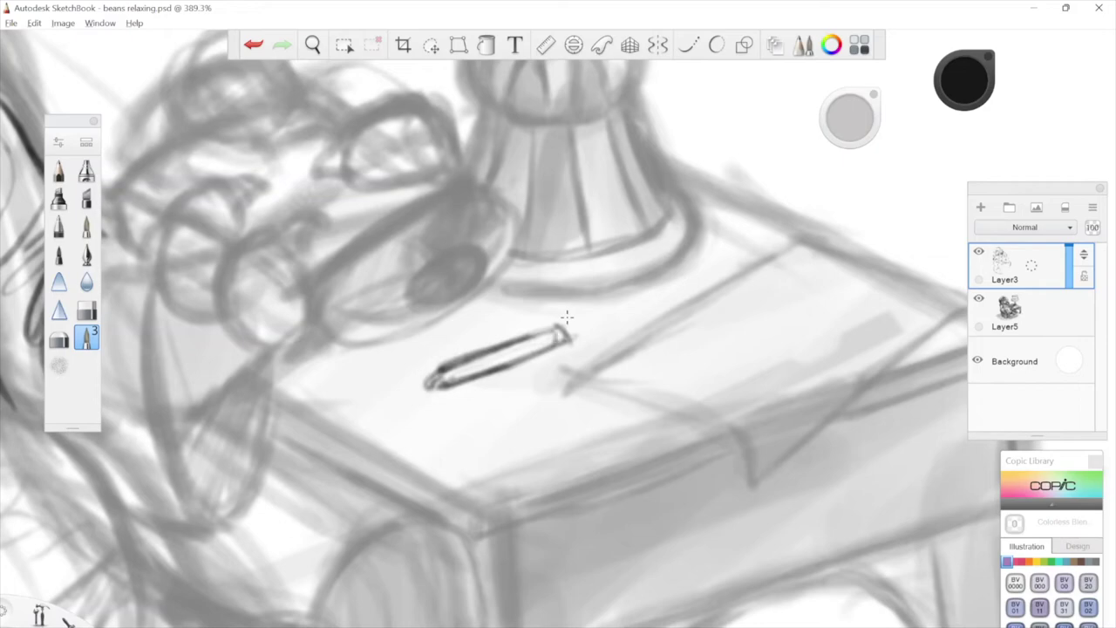
{"action": "left_click_drag", "start_coordinate": [565, 333], "coordinate": [577, 343]}
{"action": "key", "text": "space"}
{"action": "left_click_drag", "start_coordinate": [567, 417], "coordinate": [525, 426]}
{"action": "mouse_move", "coordinate": [672, 392]}
{"action": "left_mouse_down"}
{"action": "mouse_move", "coordinate": [688, 389]}
{"action": "mouse_move", "coordinate": [612, 421]}
{"action": "left_mouse_up"}
{"action": "mouse_move", "coordinate": [481, 403]}
{"action": "left_mouse_down"}
{"action": "mouse_move", "coordinate": [629, 308]}
{"action": "mouse_move", "coordinate": [621, 315]}
{"action": "left_mouse_up"}
{"action": "key", "text": "ctrl+z"}
{"action": "key", "text": "ctrl+z"}
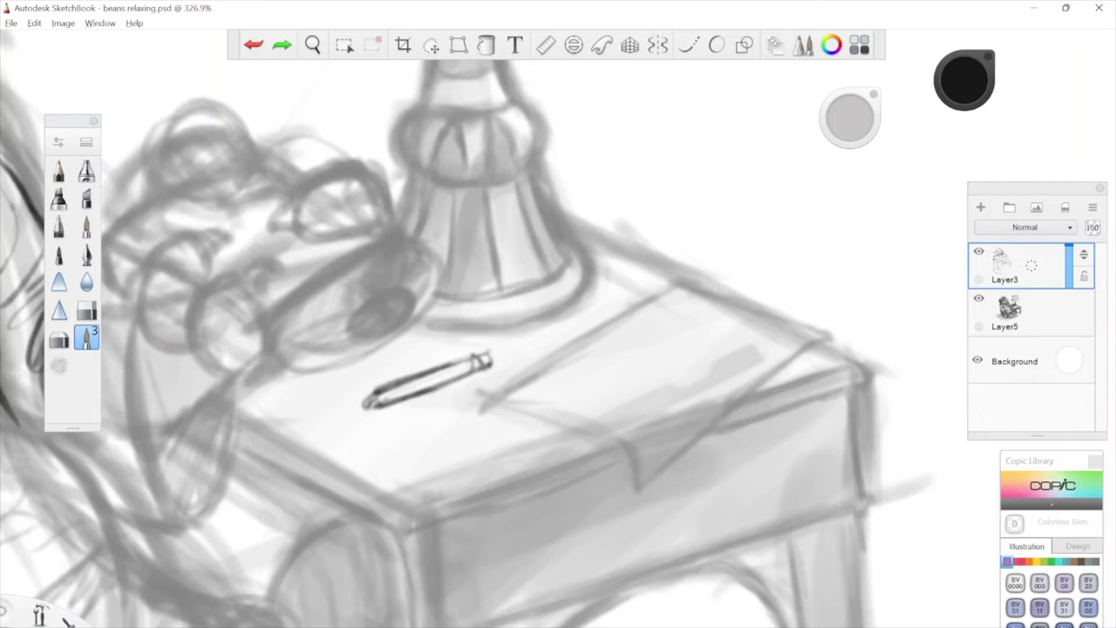
{"action": "key", "text": "space"}
{"action": "left_click_drag", "start_coordinate": [558, 372], "coordinate": [567, 419]}
{"action": "mouse_move", "coordinate": [602, 373]}
{"action": "left_mouse_down"}
{"action": "mouse_move", "coordinate": [506, 367]}
{"action": "mouse_move", "coordinate": [613, 372]}
{"action": "left_mouse_up"}
{"action": "key", "text": "ctrl+z"}
Ink the near long edge of the paper on the side table and its front edge with the corner bent over.
{"action": "mouse_move", "coordinate": [617, 332]}
{"action": "left_mouse_down"}
{"action": "mouse_move", "coordinate": [633, 323]}
{"action": "mouse_move", "coordinate": [502, 407]}
{"action": "left_mouse_up"}
{"action": "left_click_drag", "start_coordinate": [652, 324], "coordinate": [465, 435]}
{"action": "left_click_drag", "start_coordinate": [547, 387], "coordinate": [471, 430]}
{"action": "key", "text": "space"}
{"action": "left_click_drag", "start_coordinate": [904, 434], "coordinate": [725, 415]}
{"action": "mouse_move", "coordinate": [300, 422]}
{"action": "left_mouse_down"}
{"action": "mouse_move", "coordinate": [464, 472]}
{"action": "mouse_move", "coordinate": [485, 528]}
{"action": "mouse_move", "coordinate": [602, 422]}
{"action": "mouse_move", "coordinate": [693, 361]}
{"action": "left_mouse_up"}
{"action": "key", "text": "space"}
{"action": "left_click_drag", "start_coordinate": [584, 408], "coordinate": [687, 376]}
Ink the remaining side and back edge of the paper to close its outline on the table.
{"action": "left_click_drag", "start_coordinate": [784, 316], "coordinate": [626, 395]}
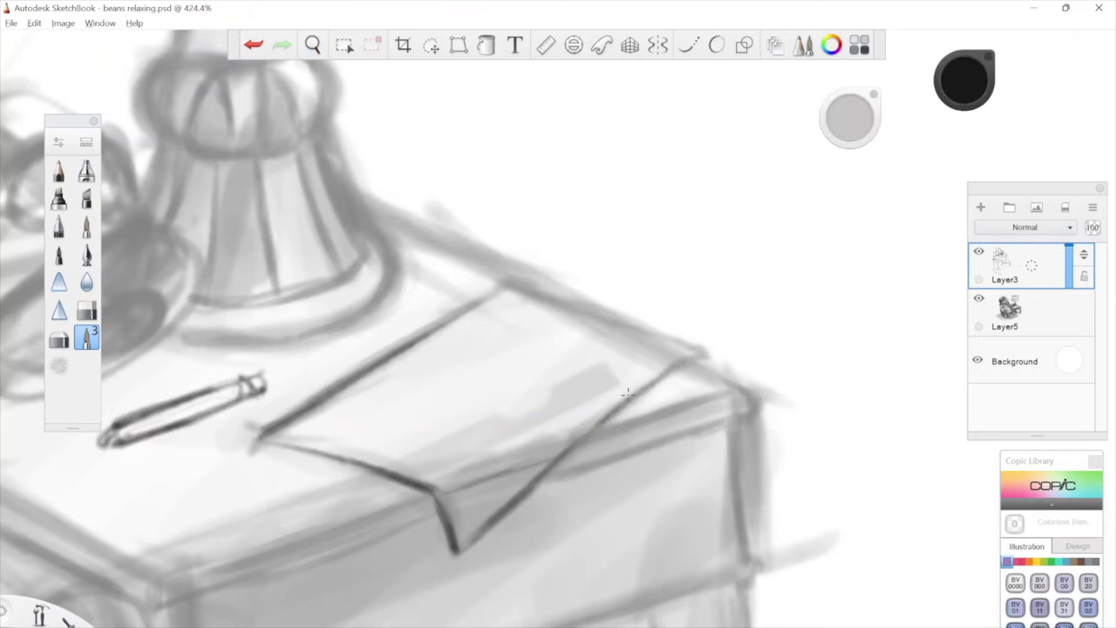
{"action": "key", "text": "space"}
{"action": "left_click_drag", "start_coordinate": [730, 362], "coordinate": [611, 425]}
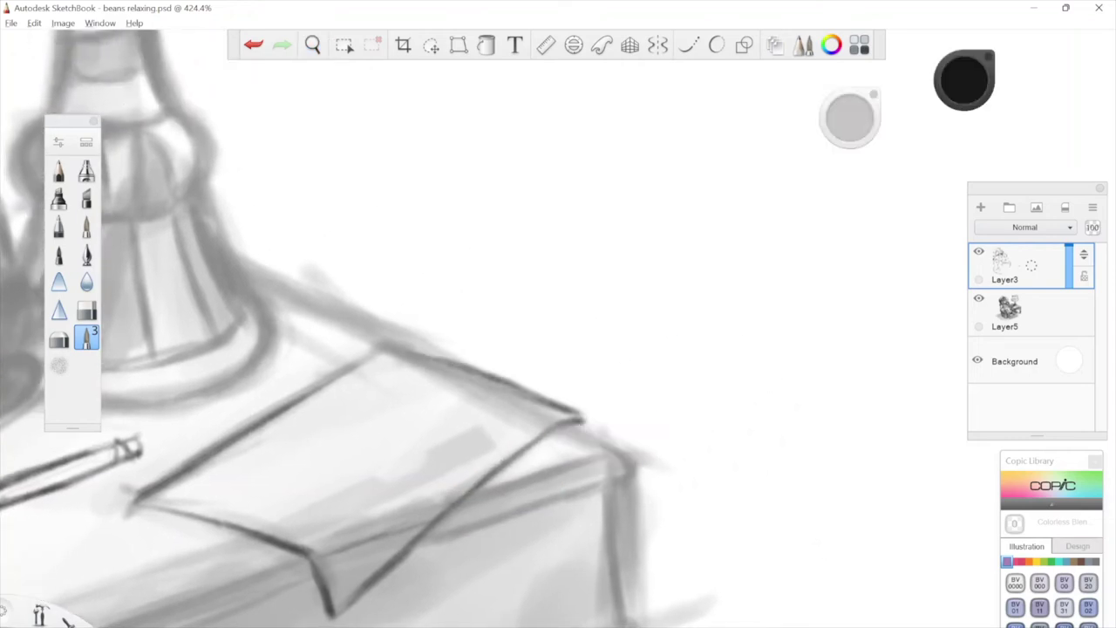
{"action": "key", "text": "space"}
{"action": "left_click_drag", "start_coordinate": [529, 357], "coordinate": [575, 441]}
{"action": "left_click_drag", "start_coordinate": [600, 402], "coordinate": [656, 380]}
{"action": "left_click_drag", "start_coordinate": [662, 410], "coordinate": [641, 466]}
{"action": "mouse_move", "coordinate": [710, 345]}
{"action": "left_mouse_down"}
{"action": "mouse_move", "coordinate": [727, 339]}
{"action": "mouse_move", "coordinate": [735, 350]}
{"action": "mouse_move", "coordinate": [745, 329]}
{"action": "left_mouse_up"}
{"action": "left_click_drag", "start_coordinate": [441, 368], "coordinate": [398, 395]}
Ink the first contour line along the back of the hand beside the lamp.
{"action": "key", "text": "space"}
{"action": "left_click_drag", "start_coordinate": [520, 357], "coordinate": [595, 393]}
{"action": "mouse_move", "coordinate": [553, 314]}
{"action": "left_mouse_down"}
{"action": "mouse_move", "coordinate": [593, 389]}
{"action": "mouse_move", "coordinate": [708, 356]}
{"action": "mouse_move", "coordinate": [727, 310]}
{"action": "mouse_move", "coordinate": [836, 375]}
{"action": "left_mouse_up"}
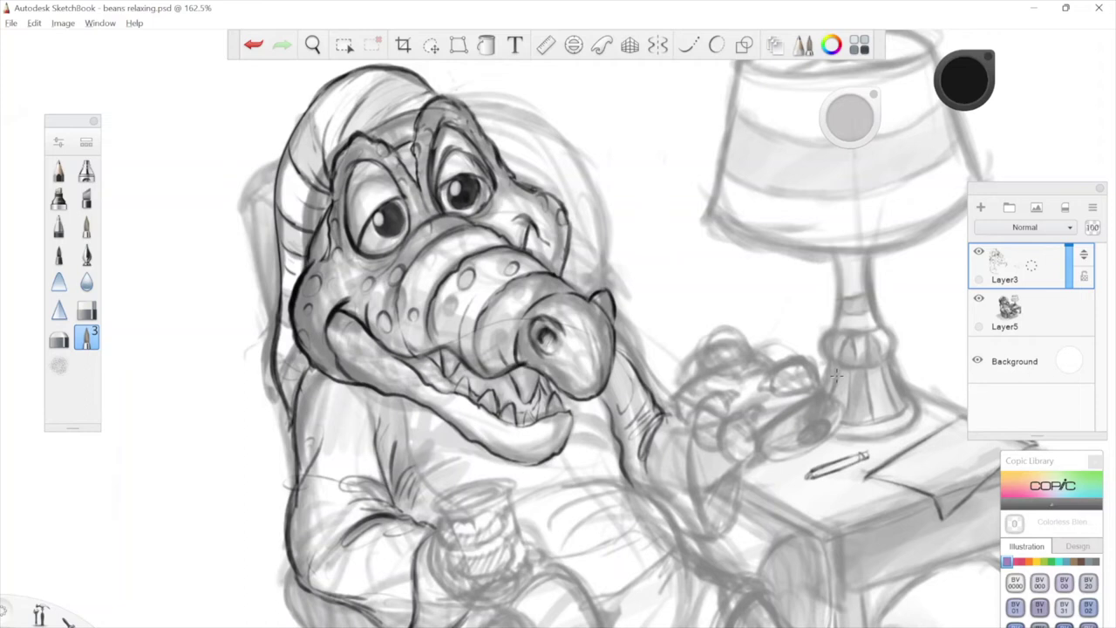
{"action": "key", "text": "space"}
{"action": "mouse_move", "coordinate": [556, 372]}
{"action": "left_mouse_down"}
{"action": "mouse_move", "coordinate": [534, 394]}
{"action": "mouse_move", "coordinate": [567, 366]}
{"action": "left_mouse_up"}
{"action": "left_click_drag", "start_coordinate": [544, 593], "coordinate": [539, 452]}
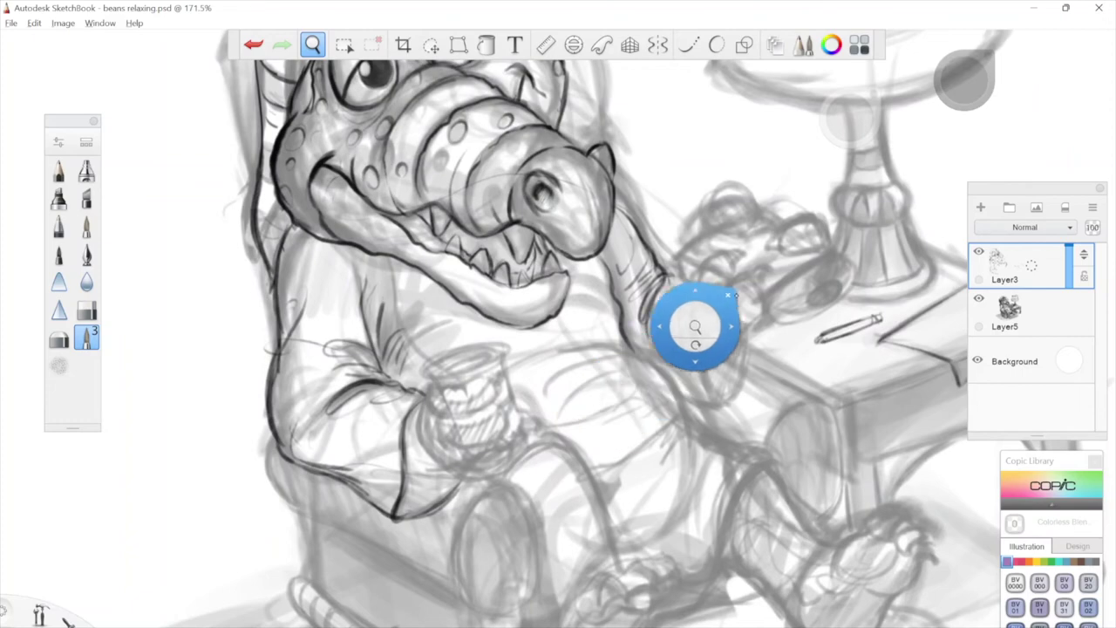
{"action": "left_click_drag", "start_coordinate": [741, 327], "coordinate": [537, 463]}
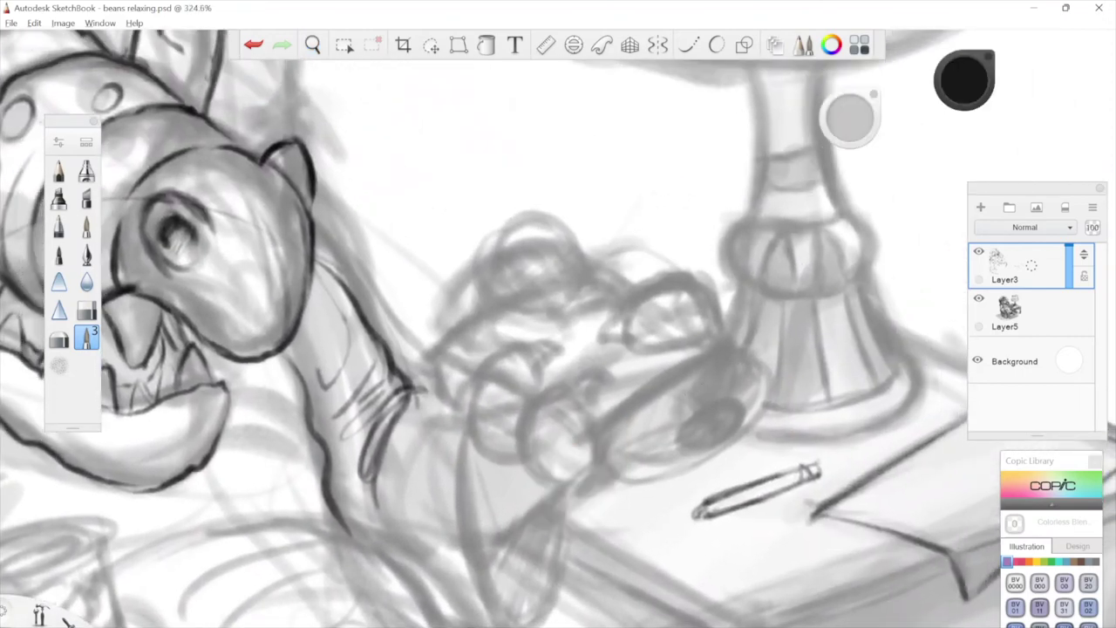
{"action": "left_click_drag", "start_coordinate": [499, 310], "coordinate": [430, 352]}
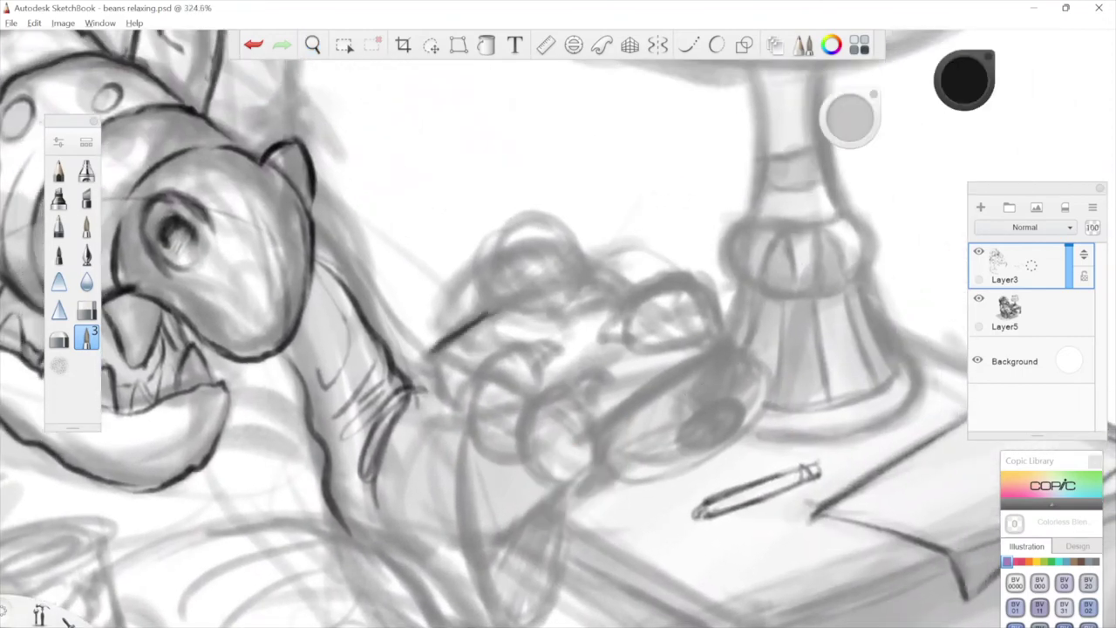
Set the inking brush's Flow with Heavy Pressure to 81%.
{"action": "double_click", "coordinate": [87, 338]}
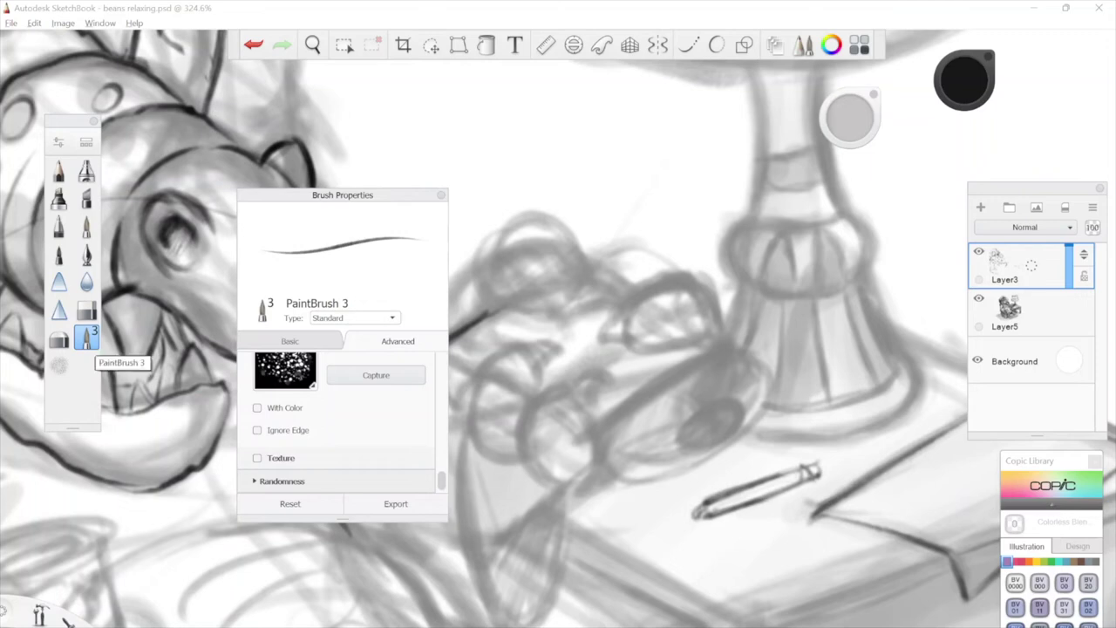
{"action": "mouse_move", "coordinate": [442, 479]}
{"action": "left_mouse_down"}
{"action": "mouse_move", "coordinate": [440, 361]}
{"action": "mouse_move", "coordinate": [440, 386]}
{"action": "left_mouse_up"}
{"action": "left_click_drag", "start_coordinate": [300, 437], "coordinate": [338, 437]}
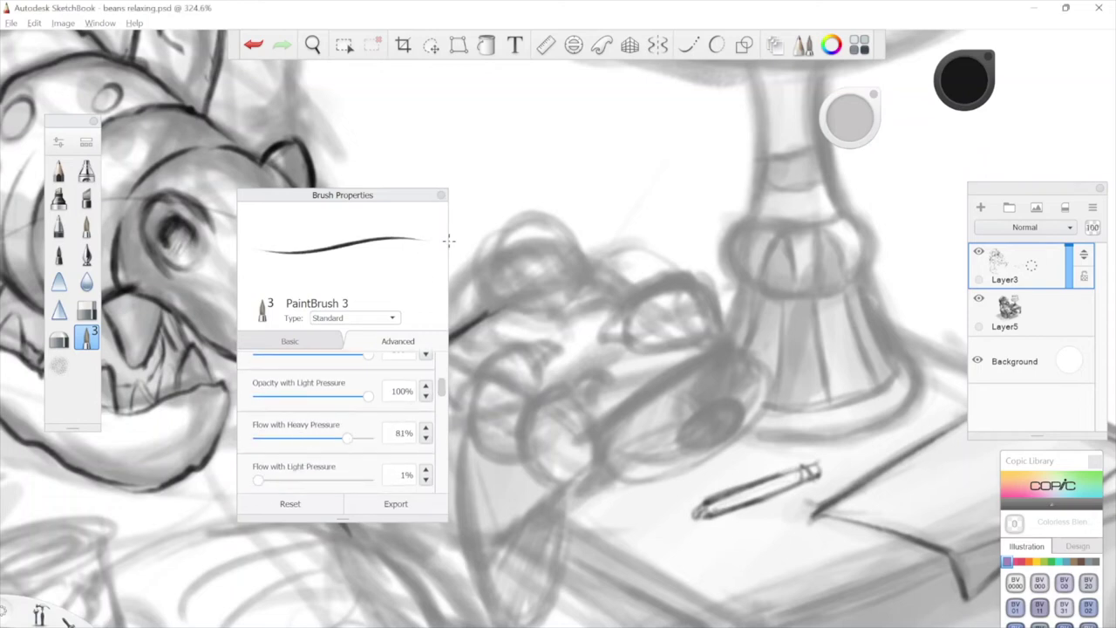
{"action": "left_click", "coordinate": [441, 194]}
{"action": "mouse_move", "coordinate": [509, 199]}
{"action": "left_mouse_down"}
{"action": "mouse_move", "coordinate": [476, 256]}
{"action": "mouse_move", "coordinate": [520, 447]}
{"action": "mouse_move", "coordinate": [592, 511]}
{"action": "left_mouse_up"}
{"action": "key", "text": "ctrl+z"}
Ink the short angled edge where the hand beside the lamp meets the wrist.
{"action": "key", "text": "space"}
{"action": "left_click_drag", "start_coordinate": [628, 358], "coordinate": [579, 336]}
{"action": "mouse_move", "coordinate": [409, 403]}
{"action": "left_mouse_down"}
{"action": "mouse_move", "coordinate": [422, 450]}
{"action": "mouse_move", "coordinate": [443, 462]}
{"action": "left_mouse_up"}
{"action": "key", "text": "space"}
{"action": "left_click_drag", "start_coordinate": [663, 340], "coordinate": [648, 369]}
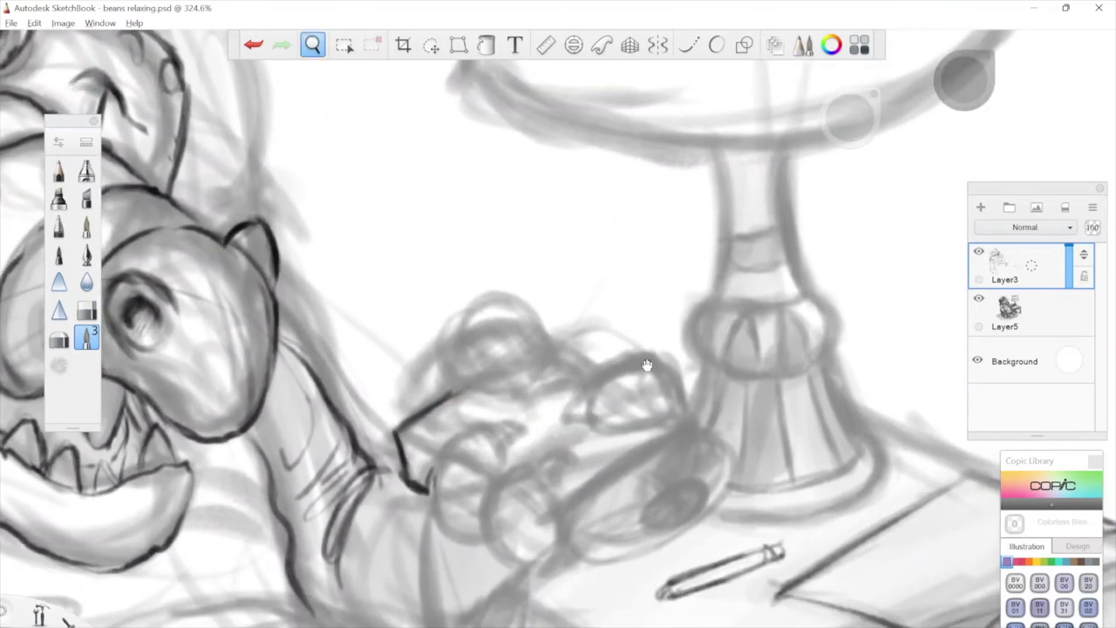
{"action": "key", "text": "space"}
{"action": "left_click_drag", "start_coordinate": [703, 329], "coordinate": [712, 323]}
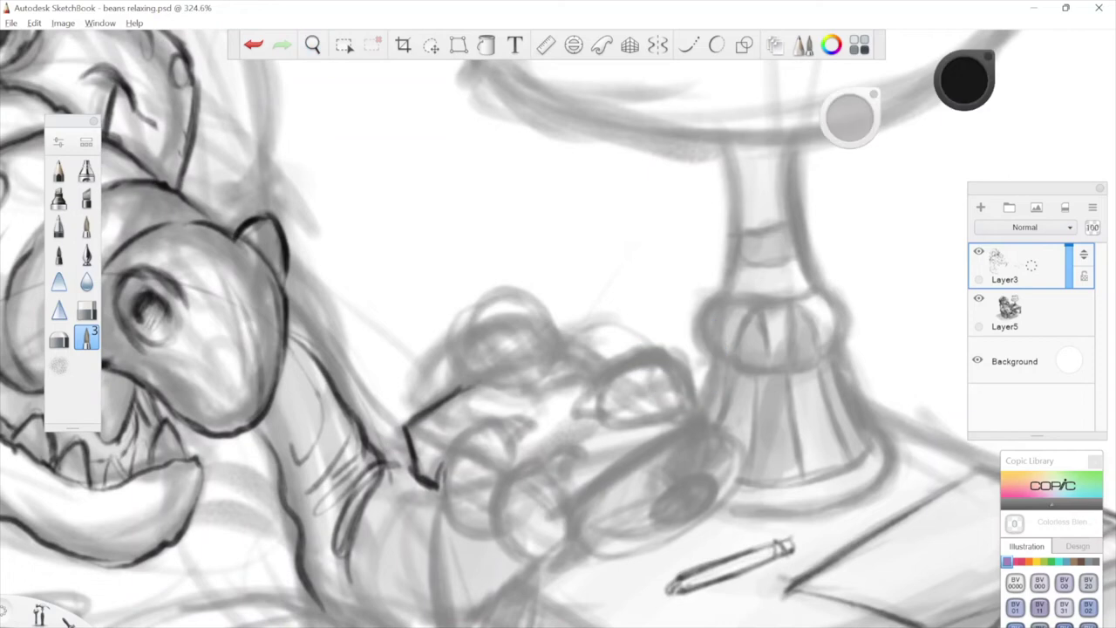
Ink the rounded uppermost finger of the hand with its claw and the line down to the knuckle.
{"action": "left_click_drag", "start_coordinate": [455, 337], "coordinate": [491, 293]}
{"action": "mouse_move", "coordinate": [457, 339]}
{"action": "left_mouse_down"}
{"action": "mouse_move", "coordinate": [424, 384]}
{"action": "mouse_move", "coordinate": [430, 407]}
{"action": "left_mouse_up"}
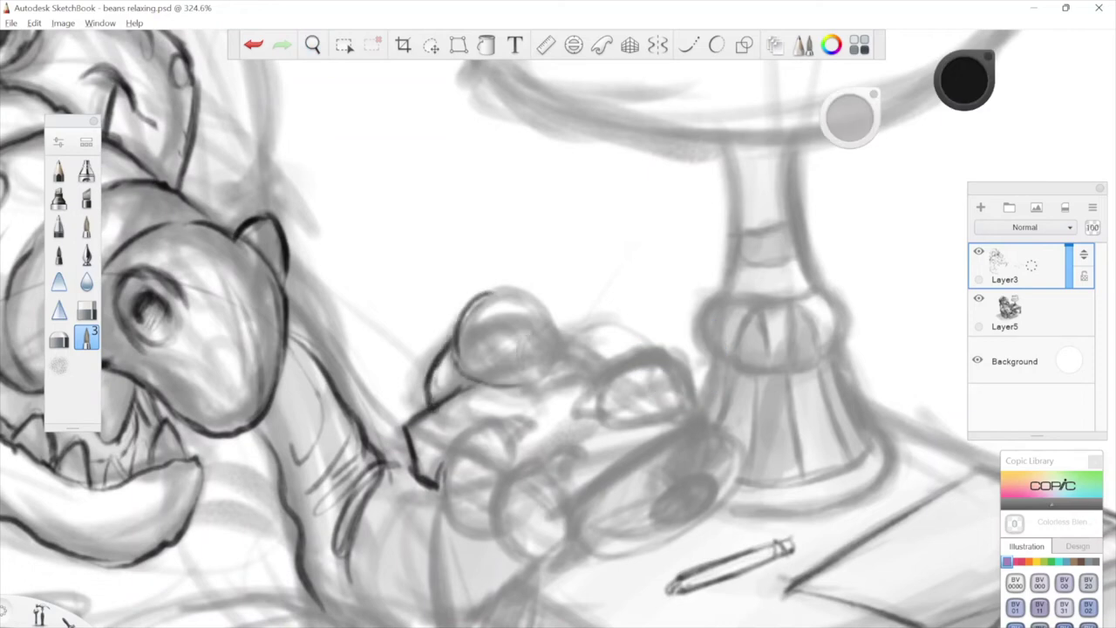
{"action": "mouse_move", "coordinate": [570, 361]}
{"action": "left_mouse_down"}
{"action": "mouse_move", "coordinate": [534, 380]}
{"action": "mouse_move", "coordinate": [536, 331]}
{"action": "left_mouse_up"}
{"action": "mouse_move", "coordinate": [477, 296]}
{"action": "left_mouse_down"}
{"action": "mouse_move", "coordinate": [553, 335]}
{"action": "mouse_move", "coordinate": [508, 338]}
{"action": "mouse_move", "coordinate": [532, 326]}
{"action": "left_mouse_up"}
{"action": "key", "text": "space"}
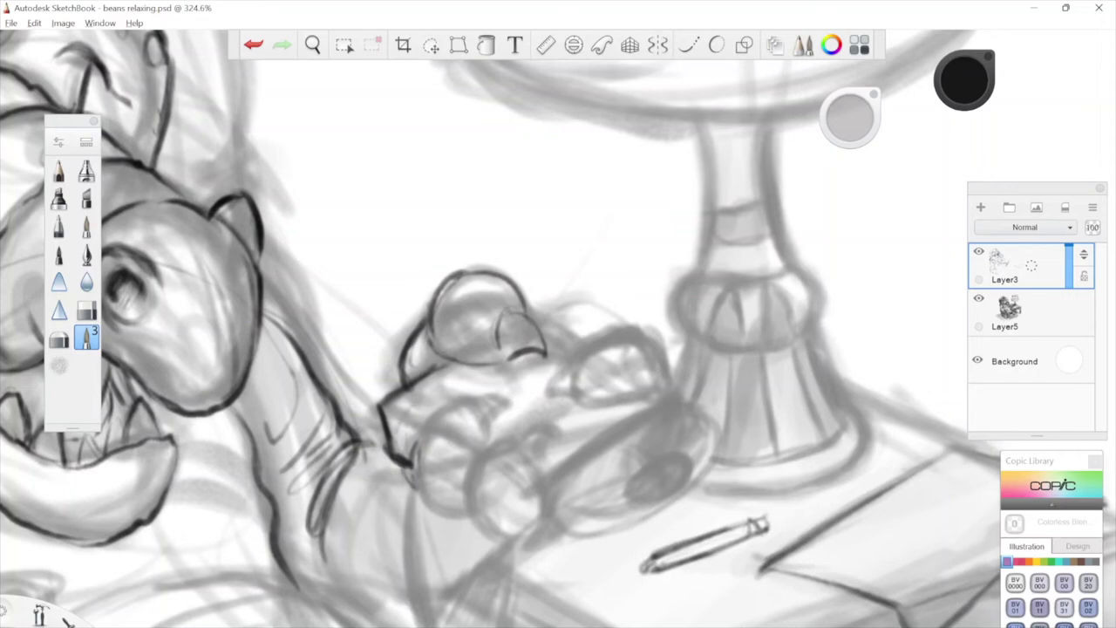
Ink the finger nearest the wrist with its small claw and start the round front finger beside it.
{"action": "mouse_move", "coordinate": [415, 495]}
{"action": "left_mouse_down"}
{"action": "mouse_move", "coordinate": [471, 519]}
{"action": "mouse_move", "coordinate": [489, 445]}
{"action": "mouse_move", "coordinate": [462, 402]}
{"action": "mouse_move", "coordinate": [418, 452]}
{"action": "mouse_move", "coordinate": [415, 487]}
{"action": "left_mouse_up"}
{"action": "left_click_drag", "start_coordinate": [441, 419], "coordinate": [516, 411]}
{"action": "left_click_drag", "start_coordinate": [512, 411], "coordinate": [497, 428]}
{"action": "key", "text": "space"}
{"action": "left_click_drag", "start_coordinate": [714, 420], "coordinate": [666, 393]}
{"action": "mouse_move", "coordinate": [464, 416]}
{"action": "left_mouse_down"}
{"action": "mouse_move", "coordinate": [422, 468]}
{"action": "mouse_move", "coordinate": [427, 515]}
{"action": "mouse_move", "coordinate": [496, 516]}
{"action": "left_mouse_up"}
Ink the long oval shape next to the front finger with its inner oval, and finish the front finger.
{"action": "key", "text": "space"}
{"action": "mouse_move", "coordinate": [682, 444]}
{"action": "left_mouse_down"}
{"action": "mouse_move", "coordinate": [675, 420]}
{"action": "mouse_move", "coordinate": [662, 427]}
{"action": "left_mouse_up"}
{"action": "mouse_move", "coordinate": [479, 446]}
{"action": "left_mouse_down"}
{"action": "mouse_move", "coordinate": [615, 365]}
{"action": "mouse_move", "coordinate": [478, 478]}
{"action": "mouse_move", "coordinate": [567, 499]}
{"action": "mouse_move", "coordinate": [642, 425]}
{"action": "mouse_move", "coordinate": [640, 395]}
{"action": "mouse_move", "coordinate": [554, 375]}
{"action": "left_mouse_up"}
{"action": "left_click_drag", "start_coordinate": [593, 418], "coordinate": [568, 470]}
{"action": "left_click_drag", "start_coordinate": [567, 432], "coordinate": [569, 471]}
{"action": "key", "text": "space"}
{"action": "mouse_move", "coordinate": [738, 282]}
{"action": "left_mouse_down"}
{"action": "mouse_move", "coordinate": [720, 356]}
{"action": "mouse_move", "coordinate": [704, 291]}
{"action": "left_mouse_up"}
{"action": "left_click_drag", "start_coordinate": [422, 524], "coordinate": [456, 494]}
{"action": "mouse_move", "coordinate": [447, 472]}
{"action": "left_mouse_down"}
{"action": "mouse_move", "coordinate": [429, 507]}
{"action": "mouse_move", "coordinate": [433, 425]}
{"action": "mouse_move", "coordinate": [400, 413]}
{"action": "mouse_move", "coordinate": [459, 402]}
{"action": "mouse_move", "coordinate": [408, 412]}
{"action": "left_mouse_up"}
Ink the finger nearest the lamp with its claw and the contour linking it to the uppermost finger.
{"action": "key", "text": "space"}
{"action": "left_click_drag", "start_coordinate": [490, 541], "coordinate": [471, 581]}
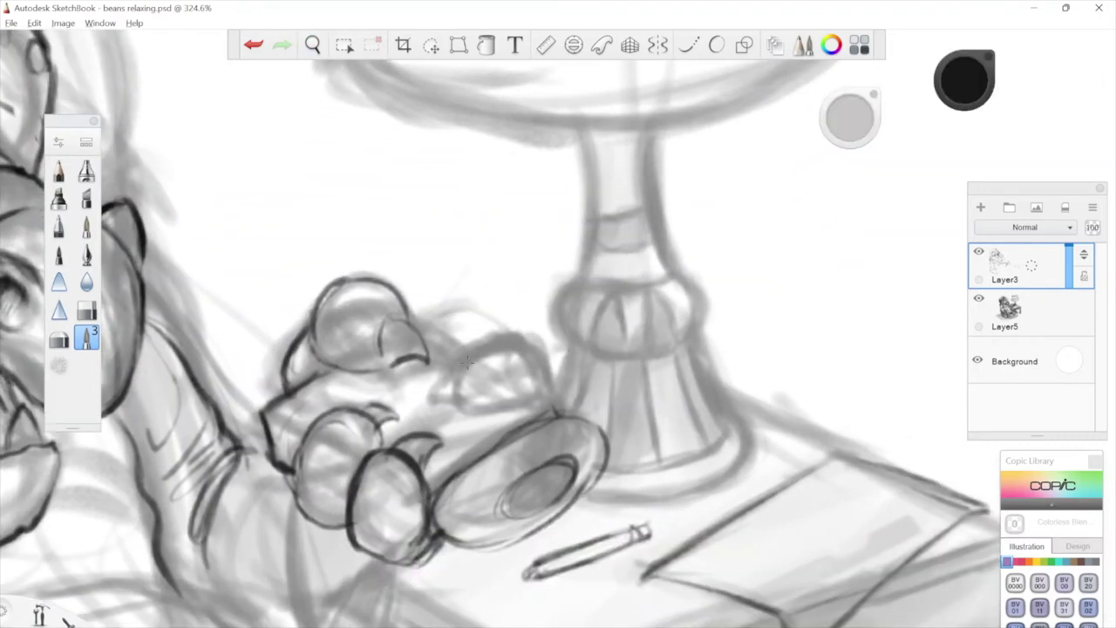
{"action": "mouse_move", "coordinate": [467, 360]}
{"action": "left_mouse_down"}
{"action": "mouse_move", "coordinate": [434, 406]}
{"action": "mouse_move", "coordinate": [503, 346]}
{"action": "mouse_move", "coordinate": [497, 399]}
{"action": "mouse_move", "coordinate": [535, 397]}
{"action": "left_mouse_up"}
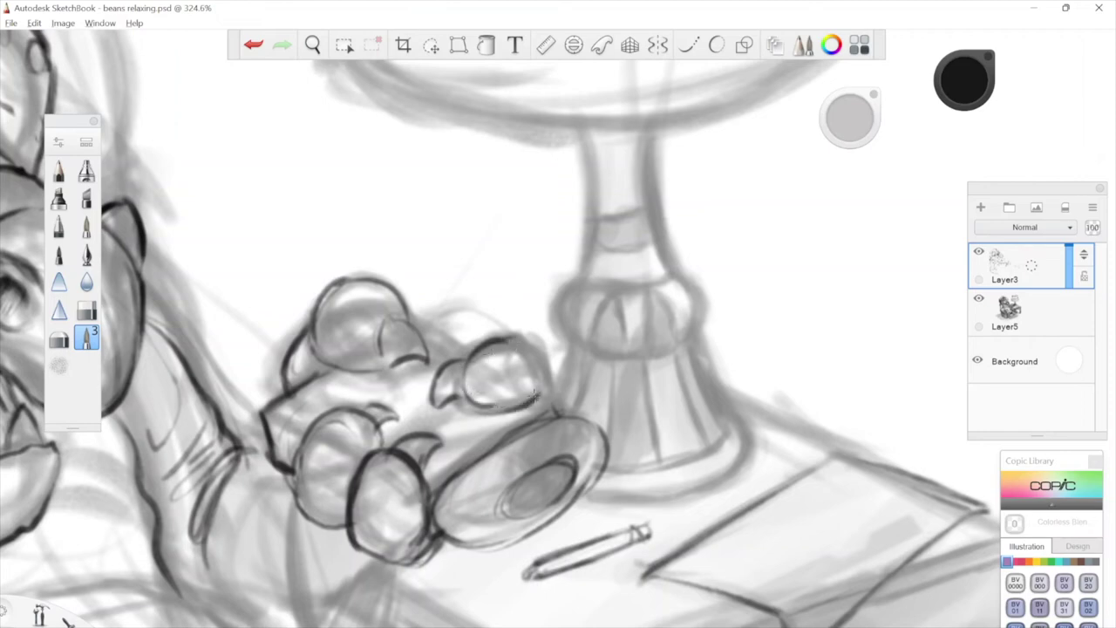
{"action": "left_click_drag", "start_coordinate": [511, 340], "coordinate": [557, 392]}
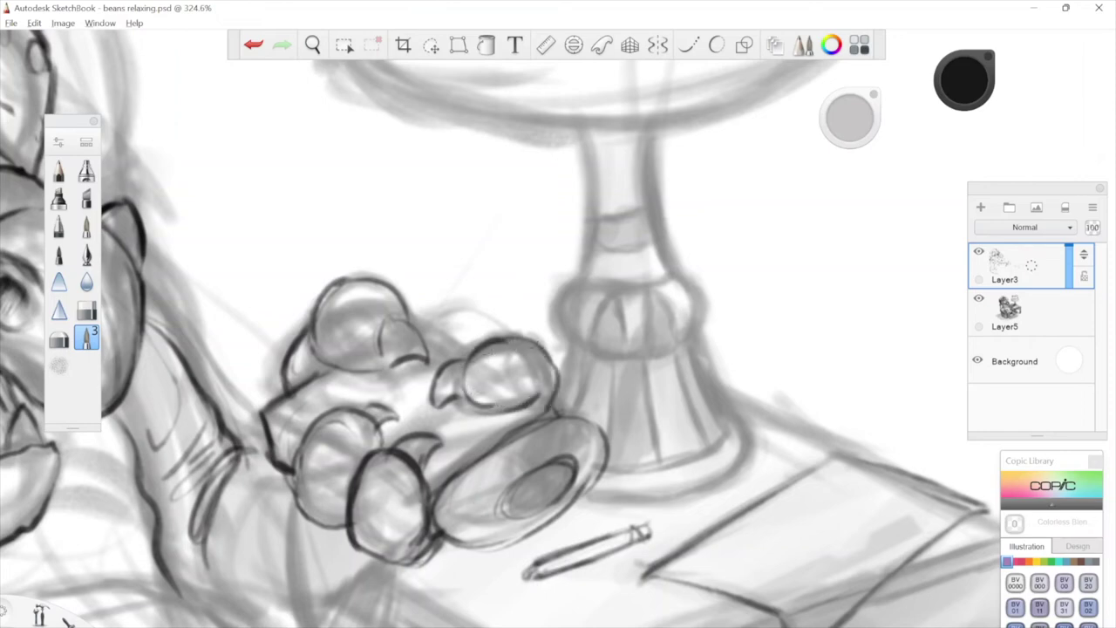
{"action": "mouse_move", "coordinate": [333, 364]}
{"action": "left_mouse_down"}
{"action": "mouse_move", "coordinate": [376, 338]}
{"action": "mouse_move", "coordinate": [468, 347]}
{"action": "left_mouse_up"}
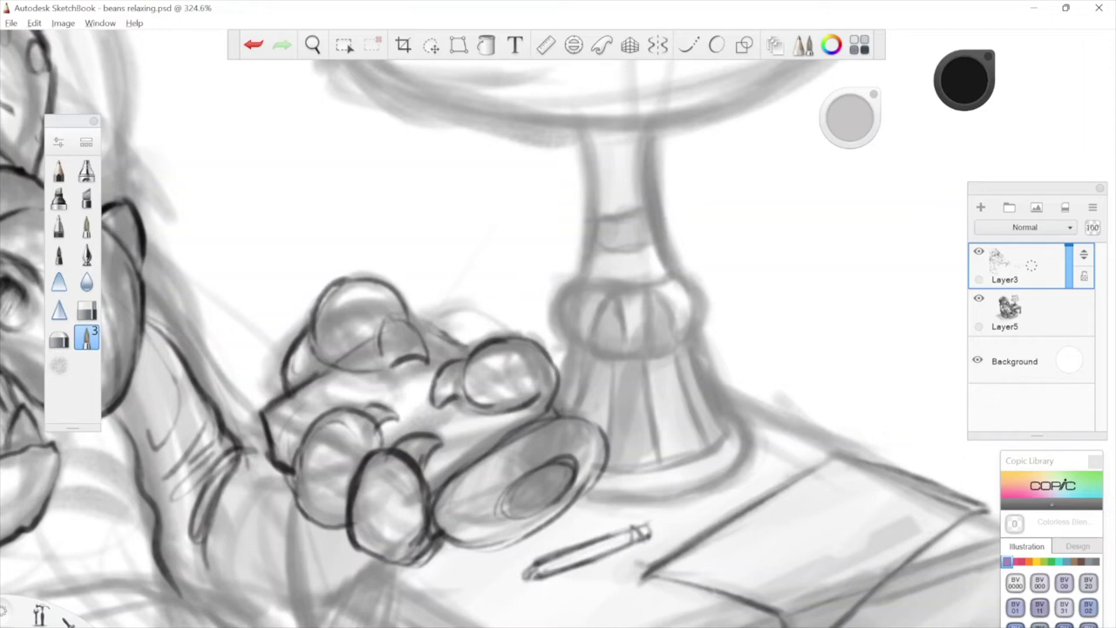
Ink both sides of the pointed sleeve shape below the hand and refine the uppermost finger's claw.
{"action": "mouse_move", "coordinate": [572, 380]}
{"action": "left_mouse_down"}
{"action": "mouse_move", "coordinate": [643, 354]}
{"action": "mouse_move", "coordinate": [685, 321]}
{"action": "left_mouse_up"}
{"action": "mouse_move", "coordinate": [381, 365]}
{"action": "left_mouse_down"}
{"action": "mouse_move", "coordinate": [418, 375]}
{"action": "mouse_move", "coordinate": [407, 355]}
{"action": "left_mouse_up"}
{"action": "left_click_drag", "start_coordinate": [509, 305], "coordinate": [469, 313]}
{"action": "left_click_drag", "start_coordinate": [495, 270], "coordinate": [506, 313]}
{"action": "mouse_move", "coordinate": [578, 315]}
{"action": "left_mouse_down"}
{"action": "mouse_move", "coordinate": [586, 371]}
{"action": "mouse_move", "coordinate": [567, 260]}
{"action": "left_mouse_up"}
{"action": "mouse_move", "coordinate": [398, 390]}
{"action": "left_mouse_down"}
{"action": "mouse_move", "coordinate": [401, 457]}
{"action": "mouse_move", "coordinate": [434, 576]}
{"action": "mouse_move", "coordinate": [460, 590]}
{"action": "mouse_move", "coordinate": [497, 462]}
{"action": "left_mouse_up"}
{"action": "left_click_drag", "start_coordinate": [410, 489], "coordinate": [454, 476]}
{"action": "mouse_move", "coordinate": [639, 305]}
{"action": "left_mouse_down"}
{"action": "mouse_move", "coordinate": [640, 366]}
{"action": "mouse_move", "coordinate": [674, 305]}
{"action": "left_mouse_up"}
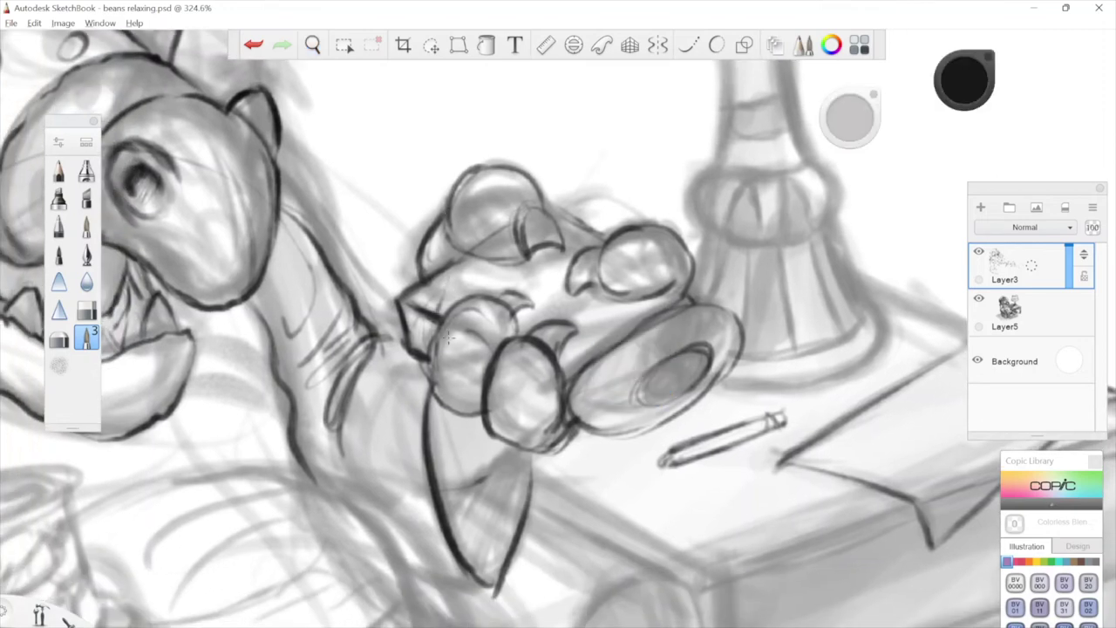
Ink the curved underside of the hand beneath the two lower fingers.
{"action": "left_click_drag", "start_coordinate": [440, 421], "coordinate": [509, 436]}
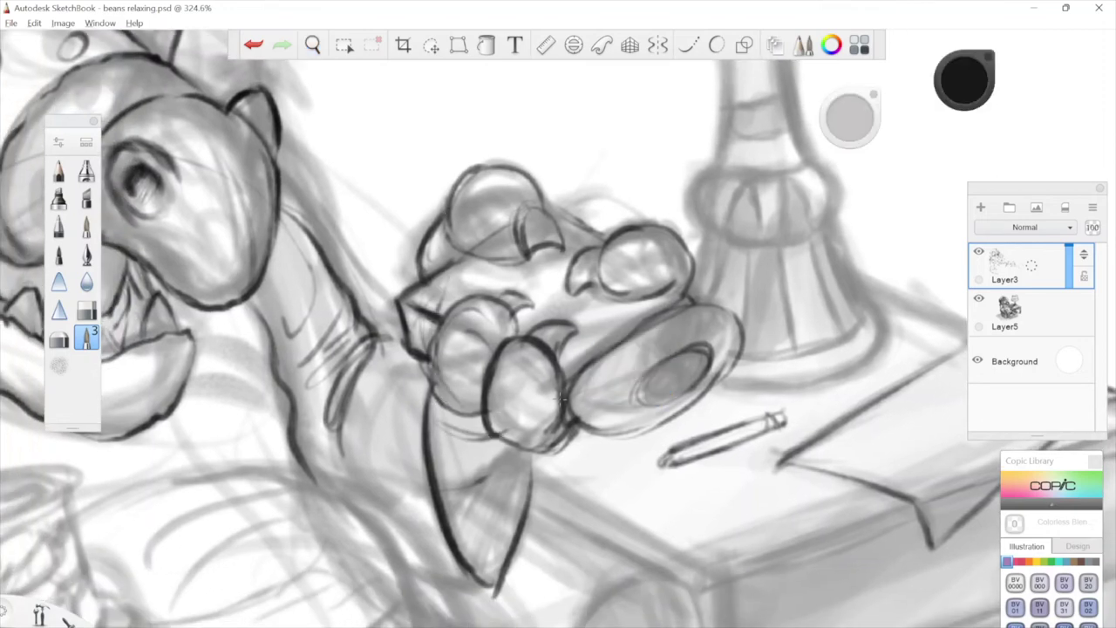
{"action": "mouse_move", "coordinate": [647, 343]}
{"action": "left_mouse_down"}
{"action": "mouse_move", "coordinate": [583, 420]}
{"action": "mouse_move", "coordinate": [557, 427]}
{"action": "left_mouse_up"}
{"action": "left_click_drag", "start_coordinate": [440, 408], "coordinate": [480, 438]}
{"action": "mouse_move", "coordinate": [441, 422]}
{"action": "left_mouse_down"}
{"action": "mouse_move", "coordinate": [499, 442]}
{"action": "mouse_move", "coordinate": [439, 492]}
{"action": "mouse_move", "coordinate": [505, 468]}
{"action": "left_mouse_up"}
Ink the wrist line, the arm's lower contour and the creases closing the pointed sleeve shape.
{"action": "left_click_drag", "start_coordinate": [645, 449], "coordinate": [641, 411]}
{"action": "mouse_move", "coordinate": [394, 311]}
{"action": "left_mouse_down"}
{"action": "mouse_move", "coordinate": [375, 299]}
{"action": "mouse_move", "coordinate": [349, 416]}
{"action": "left_mouse_up"}
{"action": "mouse_move", "coordinate": [397, 333]}
{"action": "left_mouse_down"}
{"action": "mouse_move", "coordinate": [370, 409]}
{"action": "mouse_move", "coordinate": [502, 284]}
{"action": "left_mouse_up"}
{"action": "mouse_move", "coordinate": [384, 307]}
{"action": "left_mouse_down"}
{"action": "mouse_move", "coordinate": [458, 363]}
{"action": "mouse_move", "coordinate": [508, 451]}
{"action": "left_mouse_up"}
{"action": "mouse_move", "coordinate": [509, 432]}
{"action": "left_mouse_down"}
{"action": "mouse_move", "coordinate": [543, 450]}
{"action": "mouse_move", "coordinate": [585, 527]}
{"action": "left_mouse_up"}
{"action": "key", "text": "ctrl+z"}
{"action": "left_click_drag", "start_coordinate": [497, 415], "coordinate": [602, 497]}
{"action": "left_click_drag", "start_coordinate": [636, 349], "coordinate": [618, 420]}
{"action": "mouse_move", "coordinate": [479, 486]}
{"action": "left_mouse_down"}
{"action": "mouse_move", "coordinate": [536, 515]}
{"action": "mouse_move", "coordinate": [553, 509]}
{"action": "mouse_move", "coordinate": [581, 382]}
{"action": "mouse_move", "coordinate": [602, 356]}
{"action": "left_mouse_up"}
Add wrinkle lines to the sleeve near the wrist.
{"action": "key", "text": "space"}
{"action": "mouse_move", "coordinate": [691, 338]}
{"action": "left_mouse_down"}
{"action": "mouse_move", "coordinate": [609, 430]}
{"action": "mouse_move", "coordinate": [561, 531]}
{"action": "mouse_move", "coordinate": [560, 493]}
{"action": "mouse_move", "coordinate": [643, 392]}
{"action": "mouse_move", "coordinate": [541, 531]}
{"action": "left_mouse_up"}
{"action": "mouse_move", "coordinate": [358, 415]}
{"action": "left_mouse_down"}
{"action": "mouse_move", "coordinate": [351, 452]}
{"action": "mouse_move", "coordinate": [382, 502]}
{"action": "mouse_move", "coordinate": [409, 500]}
{"action": "left_mouse_up"}
{"action": "left_click_drag", "start_coordinate": [385, 452], "coordinate": [390, 476]}
Darken and define the claw on the uppermost finger.
{"action": "key", "text": "space"}
{"action": "left_click_drag", "start_coordinate": [505, 322], "coordinate": [573, 388]}
{"action": "left_click_drag", "start_coordinate": [515, 370], "coordinate": [509, 414]}
{"action": "left_click_drag", "start_coordinate": [516, 368], "coordinate": [545, 410]}
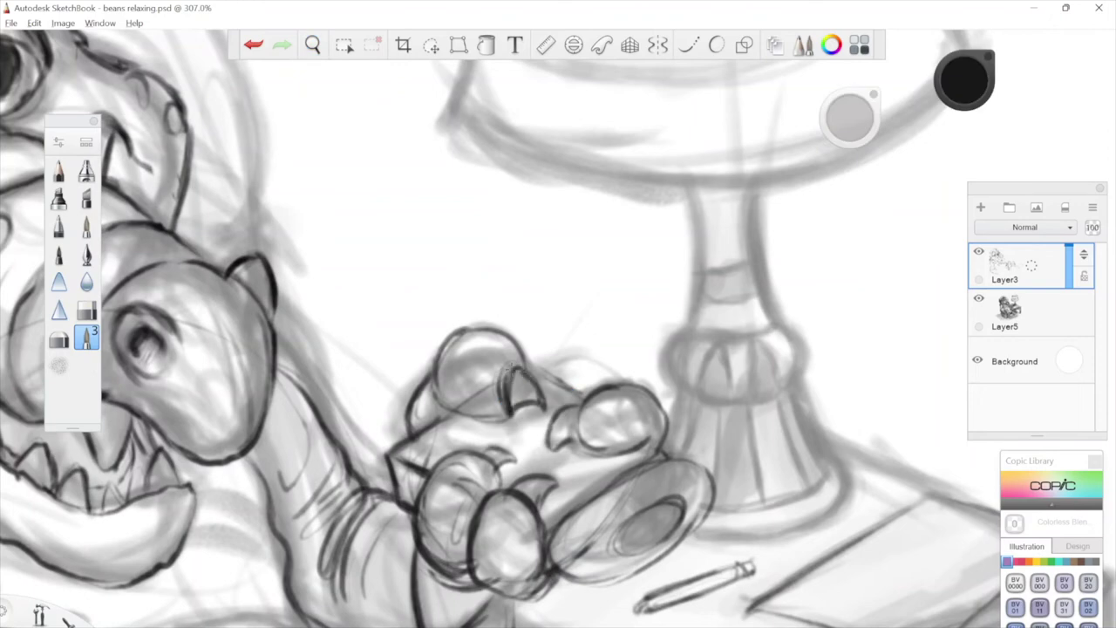
{"action": "mouse_move", "coordinate": [524, 365]}
{"action": "left_mouse_down"}
{"action": "mouse_move", "coordinate": [477, 325]}
{"action": "mouse_move", "coordinate": [461, 415]}
{"action": "mouse_move", "coordinate": [419, 437]}
{"action": "left_mouse_up"}
Thicken the hand's upper contour and the outer edge of the finger nearest the lamp.
{"action": "key", "text": "space"}
{"action": "mouse_move", "coordinate": [750, 291]}
{"action": "left_mouse_down"}
{"action": "mouse_move", "coordinate": [707, 369]}
{"action": "mouse_move", "coordinate": [661, 308]}
{"action": "left_mouse_up"}
{"action": "left_click_drag", "start_coordinate": [444, 390], "coordinate": [497, 415]}
{"action": "key", "text": "space"}
{"action": "left_click_drag", "start_coordinate": [641, 538], "coordinate": [632, 427]}
{"action": "mouse_move", "coordinate": [490, 351]}
{"action": "left_mouse_down"}
{"action": "mouse_move", "coordinate": [564, 348]}
{"action": "mouse_move", "coordinate": [566, 323]}
{"action": "mouse_move", "coordinate": [557, 347]}
{"action": "left_mouse_up"}
{"action": "left_click_drag", "start_coordinate": [566, 318], "coordinate": [579, 351]}
{"action": "left_click_drag", "start_coordinate": [579, 326], "coordinate": [572, 364]}
Strengthen the upper edge of the long oval shape in the hand and add a light inner line.
{"action": "key", "text": "space"}
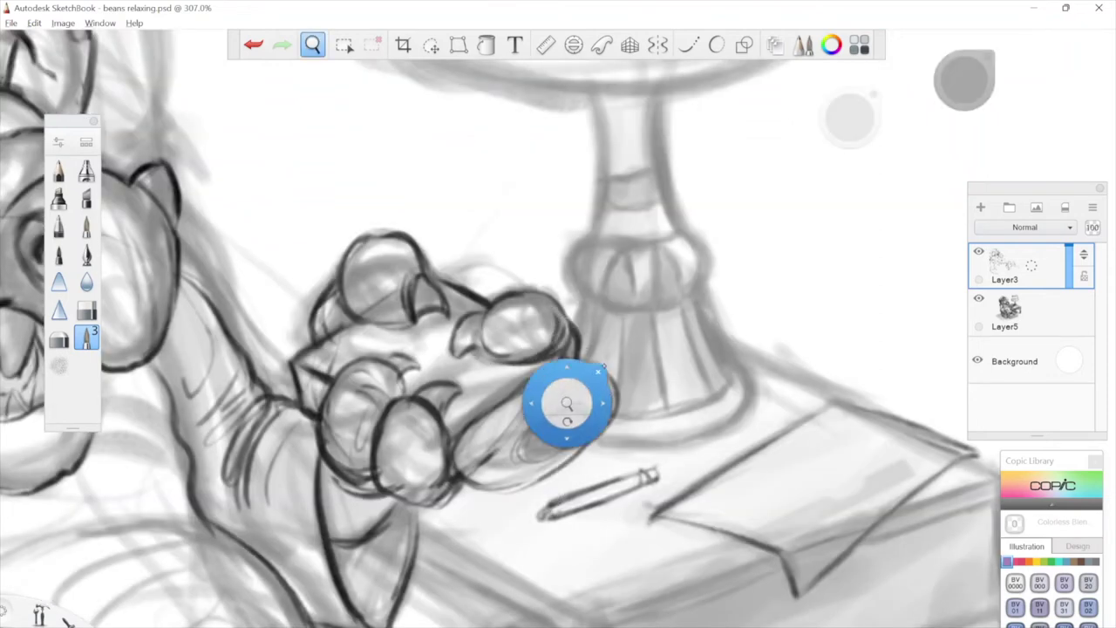
{"action": "left_click_drag", "start_coordinate": [567, 410], "coordinate": [646, 337]}
{"action": "left_click_drag", "start_coordinate": [640, 297], "coordinate": [530, 356]}
{"action": "left_click_drag", "start_coordinate": [666, 267], "coordinate": [546, 344]}
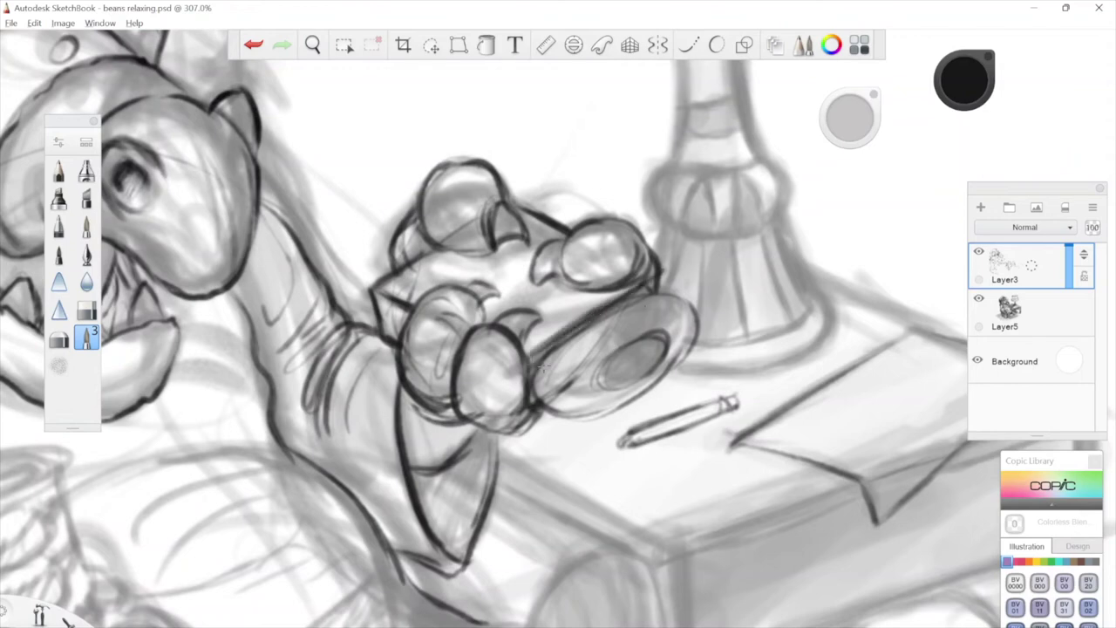
{"action": "left_click_drag", "start_coordinate": [625, 375], "coordinate": [546, 403]}
Ink the curved top of the knee below the mug, undoing the first attempt.
{"action": "key", "text": "space"}
{"action": "left_click_drag", "start_coordinate": [912, 167], "coordinate": [824, 125]}
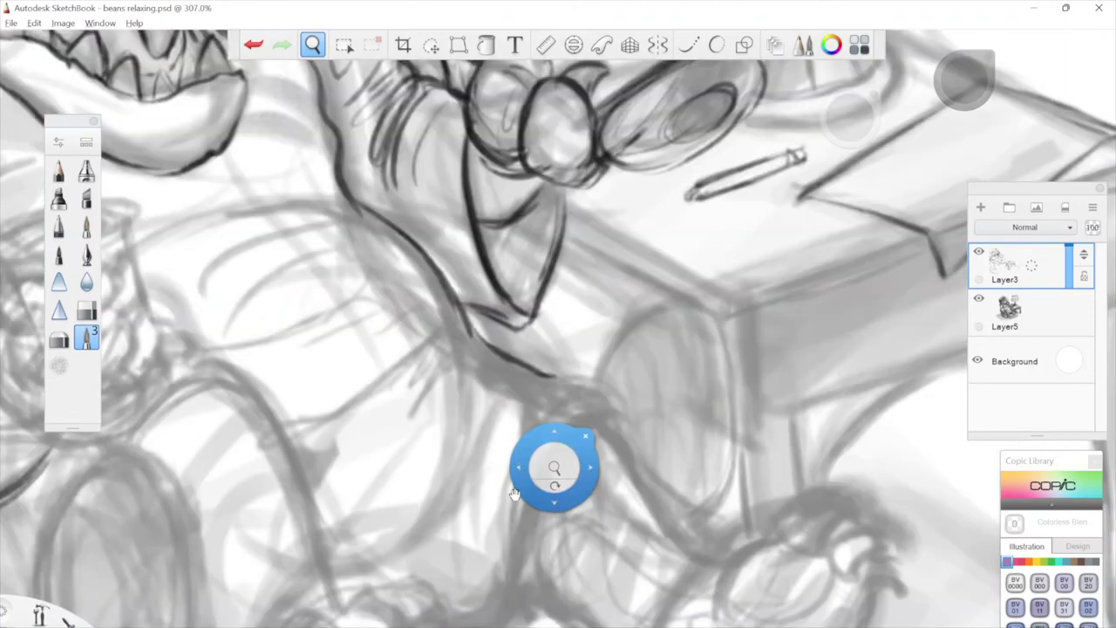
{"action": "left_click_drag", "start_coordinate": [515, 494], "coordinate": [767, 455]}
{"action": "mouse_move", "coordinate": [389, 412]}
{"action": "left_mouse_down"}
{"action": "mouse_move", "coordinate": [430, 358]}
{"action": "mouse_move", "coordinate": [438, 370]}
{"action": "left_mouse_up"}
{"action": "key", "text": "ctrl+z"}
{"action": "key", "text": "ctrl+z"}
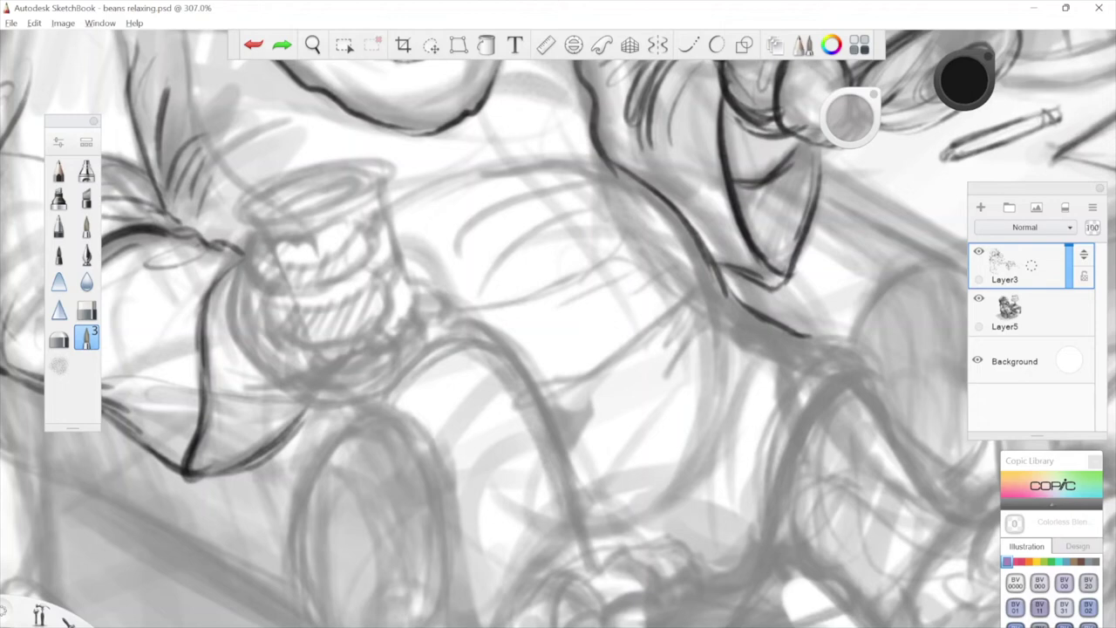
{"action": "mouse_move", "coordinate": [400, 412]}
{"action": "left_mouse_down"}
{"action": "mouse_move", "coordinate": [478, 357]}
{"action": "mouse_move", "coordinate": [500, 358]}
{"action": "mouse_move", "coordinate": [386, 379]}
{"action": "mouse_move", "coordinate": [415, 456]}
{"action": "left_mouse_up"}
{"action": "mouse_move", "coordinate": [463, 345]}
{"action": "left_mouse_down"}
{"action": "mouse_move", "coordinate": [532, 375]}
{"action": "mouse_move", "coordinate": [531, 403]}
{"action": "left_mouse_up"}
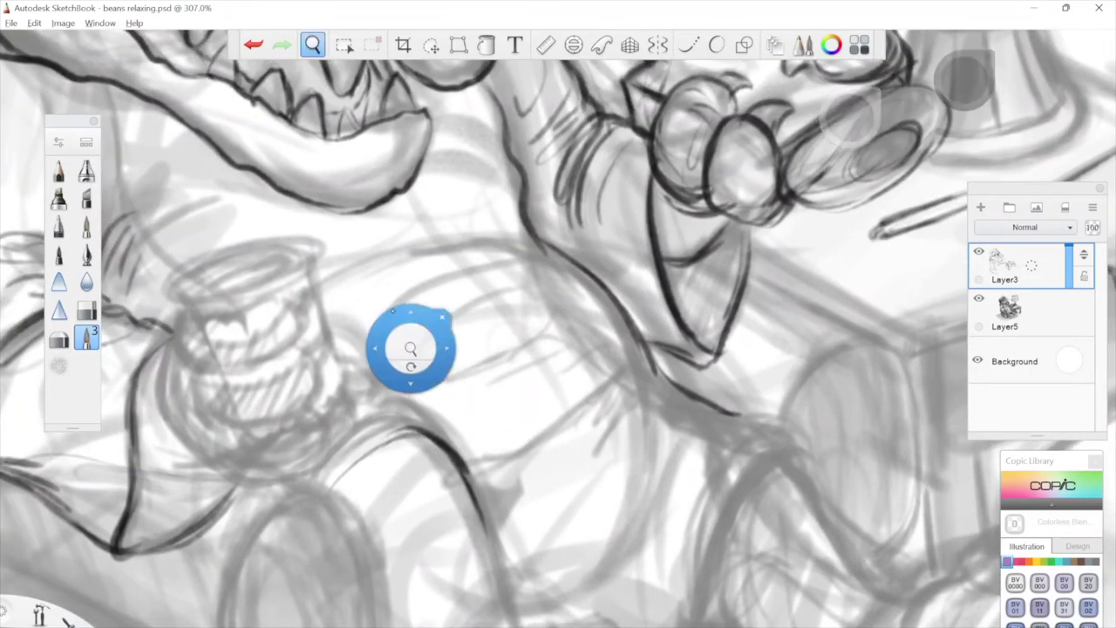
{"action": "left_click_drag", "start_coordinate": [411, 349], "coordinate": [461, 361]}
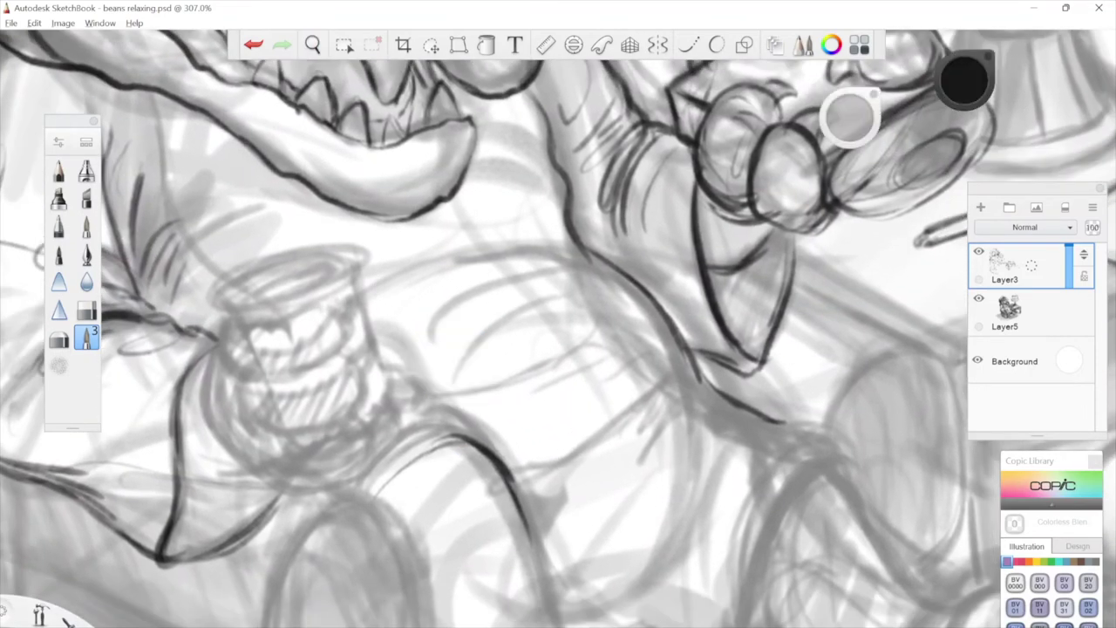
Ink the gown's hanging fold on the belly side and its contour from the sleeve's cuff over the far knee.
{"action": "left_click_drag", "start_coordinate": [511, 456], "coordinate": [549, 444]}
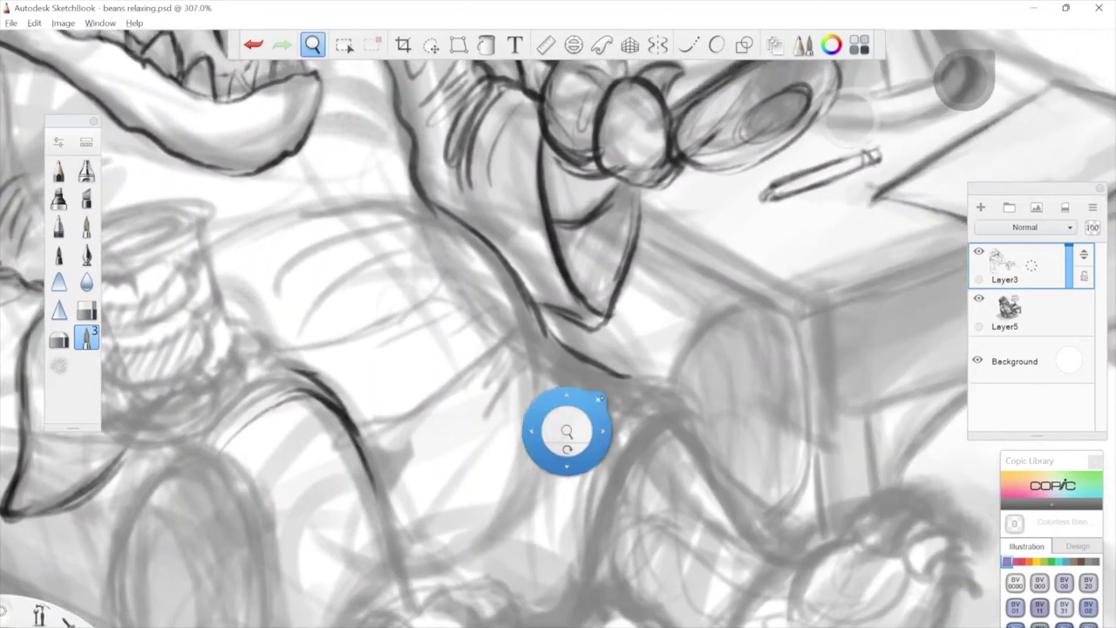
{"action": "mouse_move", "coordinate": [529, 356]}
{"action": "left_mouse_down"}
{"action": "mouse_move", "coordinate": [512, 504]}
{"action": "mouse_move", "coordinate": [545, 467]}
{"action": "left_mouse_up"}
{"action": "left_click_drag", "start_coordinate": [568, 456], "coordinate": [546, 500]}
{"action": "mouse_move", "coordinate": [755, 446]}
{"action": "left_mouse_down"}
{"action": "mouse_move", "coordinate": [739, 453]}
{"action": "mouse_move", "coordinate": [678, 431]}
{"action": "left_mouse_up"}
{"action": "mouse_move", "coordinate": [541, 363]}
{"action": "left_mouse_down"}
{"action": "mouse_move", "coordinate": [602, 390]}
{"action": "mouse_move", "coordinate": [621, 415]}
{"action": "left_mouse_up"}
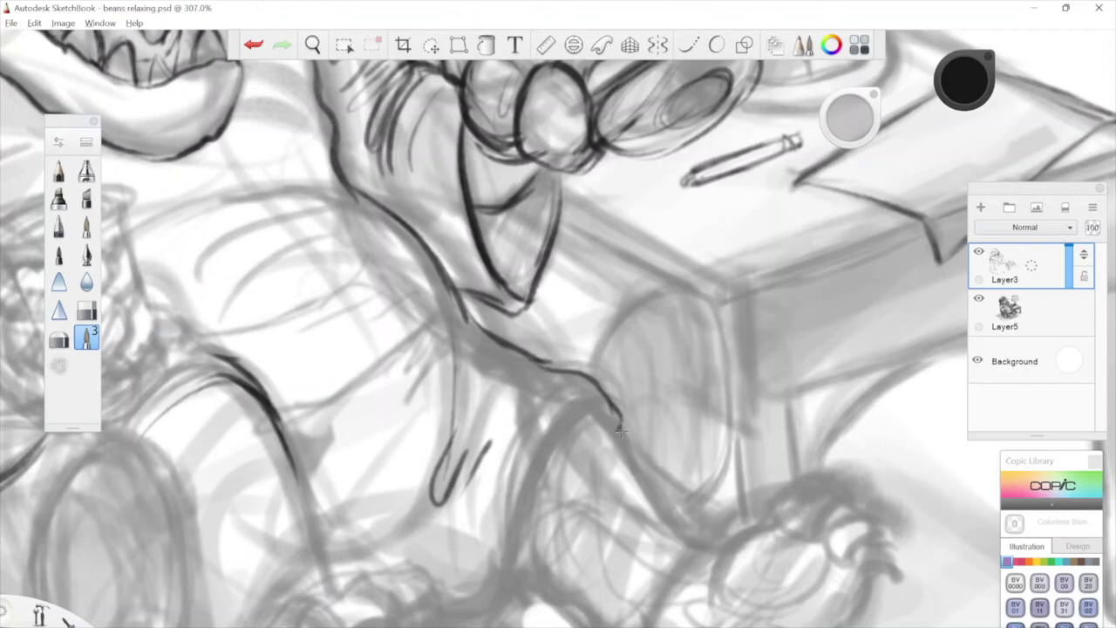
{"action": "left_click_drag", "start_coordinate": [600, 385], "coordinate": [622, 436]}
{"action": "left_click_drag", "start_coordinate": [829, 455], "coordinate": [686, 429]}
Ink the far leg's shin and calf lines and the gown's opening curving around the knee down to the seat.
{"action": "mouse_move", "coordinate": [453, 385]}
{"action": "left_mouse_down"}
{"action": "mouse_move", "coordinate": [542, 508]}
{"action": "mouse_move", "coordinate": [576, 527]}
{"action": "left_mouse_up"}
{"action": "left_click_drag", "start_coordinate": [530, 378], "coordinate": [585, 369]}
{"action": "mouse_move", "coordinate": [436, 510]}
{"action": "left_mouse_down"}
{"action": "mouse_move", "coordinate": [492, 550]}
{"action": "mouse_move", "coordinate": [528, 553]}
{"action": "left_mouse_up"}
{"action": "mouse_move", "coordinate": [457, 536]}
{"action": "left_mouse_down"}
{"action": "mouse_move", "coordinate": [535, 546]}
{"action": "mouse_move", "coordinate": [528, 583]}
{"action": "left_mouse_up"}
{"action": "left_click_drag", "start_coordinate": [485, 563], "coordinate": [552, 627]}
{"action": "mouse_move", "coordinate": [638, 345]}
{"action": "left_mouse_down"}
{"action": "mouse_move", "coordinate": [674, 385]}
{"action": "mouse_move", "coordinate": [693, 351]}
{"action": "left_mouse_up"}
{"action": "mouse_move", "coordinate": [503, 402]}
{"action": "left_mouse_down"}
{"action": "mouse_move", "coordinate": [475, 559]}
{"action": "mouse_move", "coordinate": [437, 621]}
{"action": "mouse_move", "coordinate": [418, 627]}
{"action": "left_mouse_up"}
{"action": "mouse_move", "coordinate": [560, 500]}
{"action": "left_mouse_down"}
{"action": "mouse_move", "coordinate": [608, 468]}
{"action": "mouse_move", "coordinate": [621, 374]}
{"action": "left_mouse_up"}
{"action": "mouse_move", "coordinate": [586, 484]}
{"action": "left_mouse_down"}
{"action": "mouse_move", "coordinate": [544, 461]}
{"action": "mouse_move", "coordinate": [583, 433]}
{"action": "left_mouse_up"}
{"action": "left_click_drag", "start_coordinate": [745, 317], "coordinate": [713, 360]}
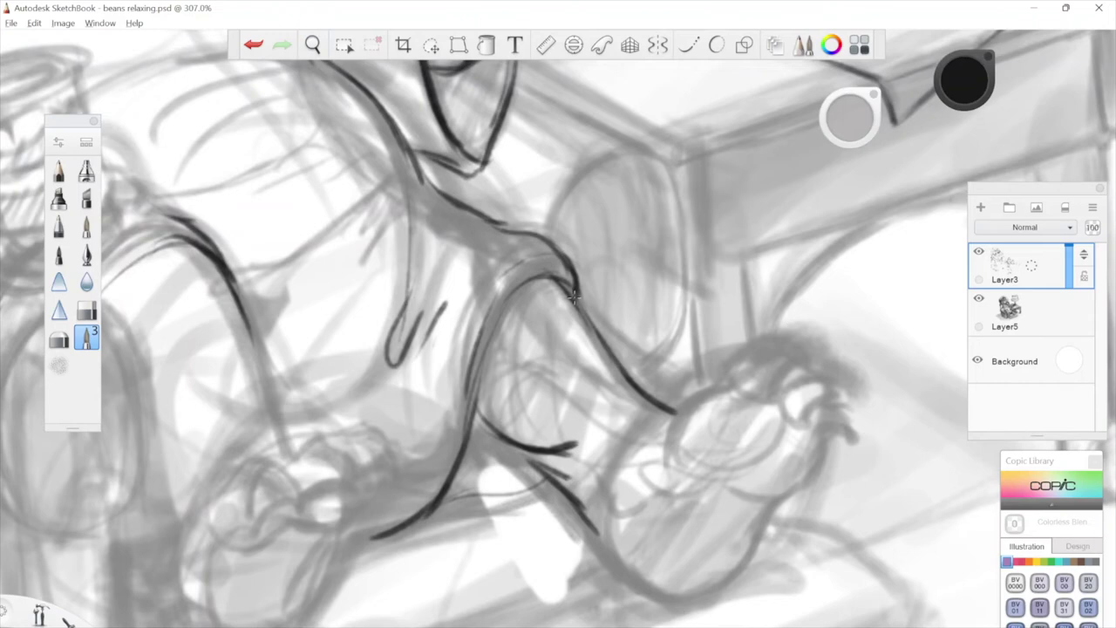
Reinforce the gown's edge at the far knee and ink the underside of the hem below the calf.
{"action": "left_click_drag", "start_coordinate": [567, 264], "coordinate": [590, 312]}
{"action": "left_click_drag", "start_coordinate": [447, 502], "coordinate": [483, 494]}
{"action": "mouse_move", "coordinate": [515, 461]}
{"action": "left_mouse_down"}
{"action": "mouse_move", "coordinate": [576, 401]}
{"action": "mouse_move", "coordinate": [547, 438]}
{"action": "mouse_move", "coordinate": [438, 478]}
{"action": "left_mouse_up"}
{"action": "left_click_drag", "start_coordinate": [535, 447], "coordinate": [603, 425]}
{"action": "key", "text": "space"}
{"action": "left_click_drag", "start_coordinate": [770, 302], "coordinate": [581, 459]}
{"action": "left_click_drag", "start_coordinate": [408, 381], "coordinate": [348, 523]}
{"action": "key", "text": "space"}
{"action": "left_click_drag", "start_coordinate": [528, 360], "coordinate": [735, 410]}
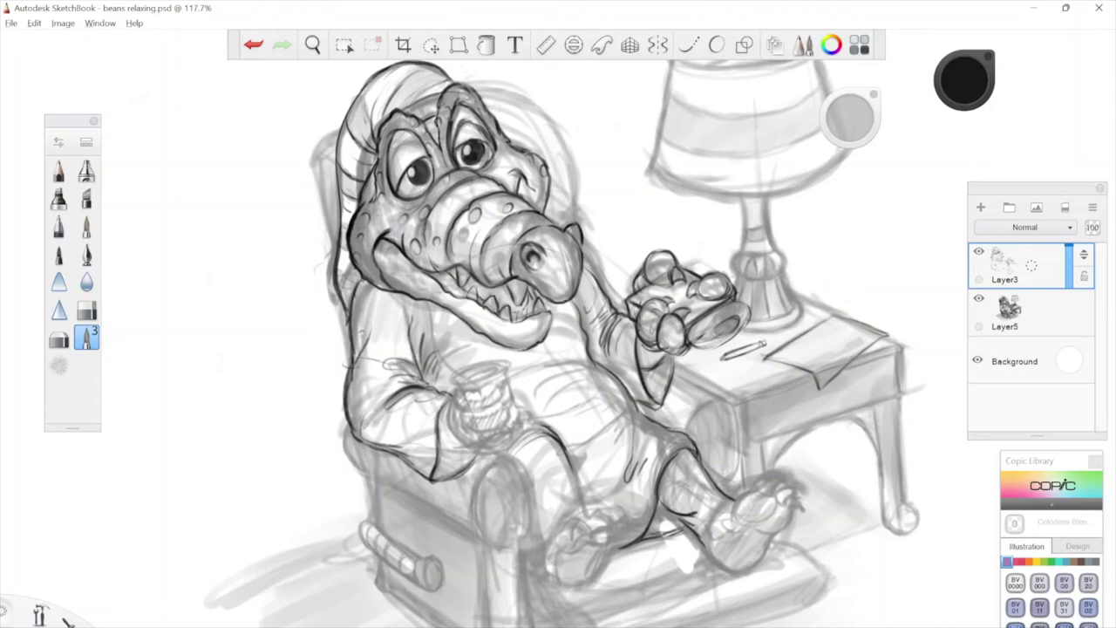
{"action": "key", "text": "space"}
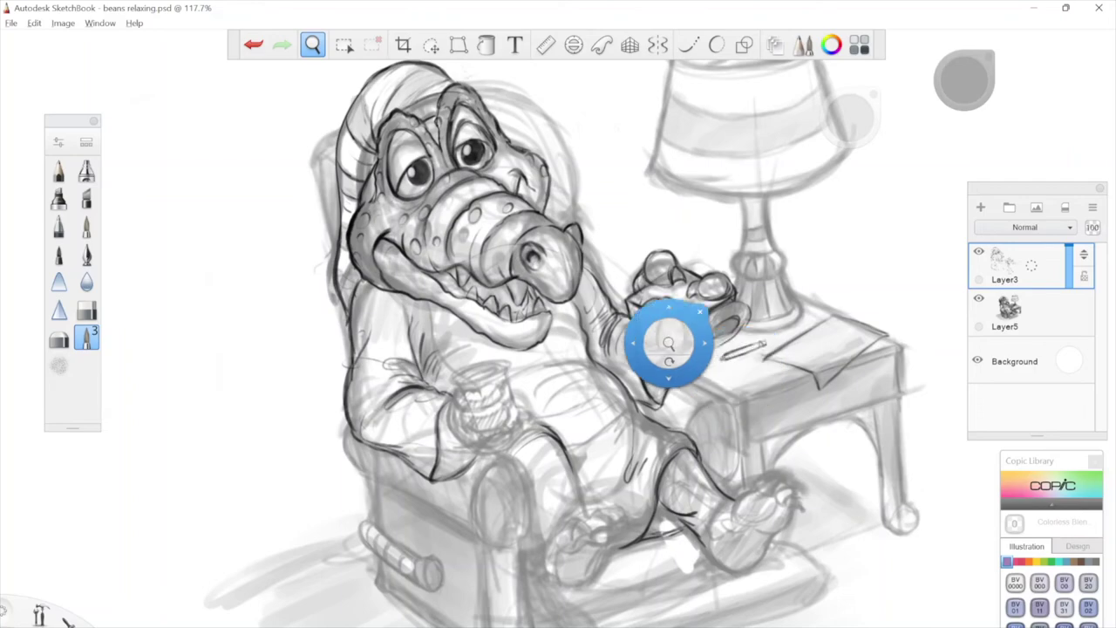
{"action": "left_click_drag", "start_coordinate": [670, 340], "coordinate": [735, 304]}
{"action": "left_click_drag", "start_coordinate": [606, 389], "coordinate": [705, 347]}
{"action": "mouse_move", "coordinate": [619, 347]}
{"action": "left_mouse_down"}
{"action": "mouse_move", "coordinate": [430, 367]}
{"action": "mouse_move", "coordinate": [330, 495]}
{"action": "left_mouse_up"}
{"action": "key", "text": "ctrl+z"}
{"action": "left_click_drag", "start_coordinate": [663, 381], "coordinate": [392, 532]}
{"action": "key", "text": "ctrl+z"}
{"action": "key", "text": "space"}
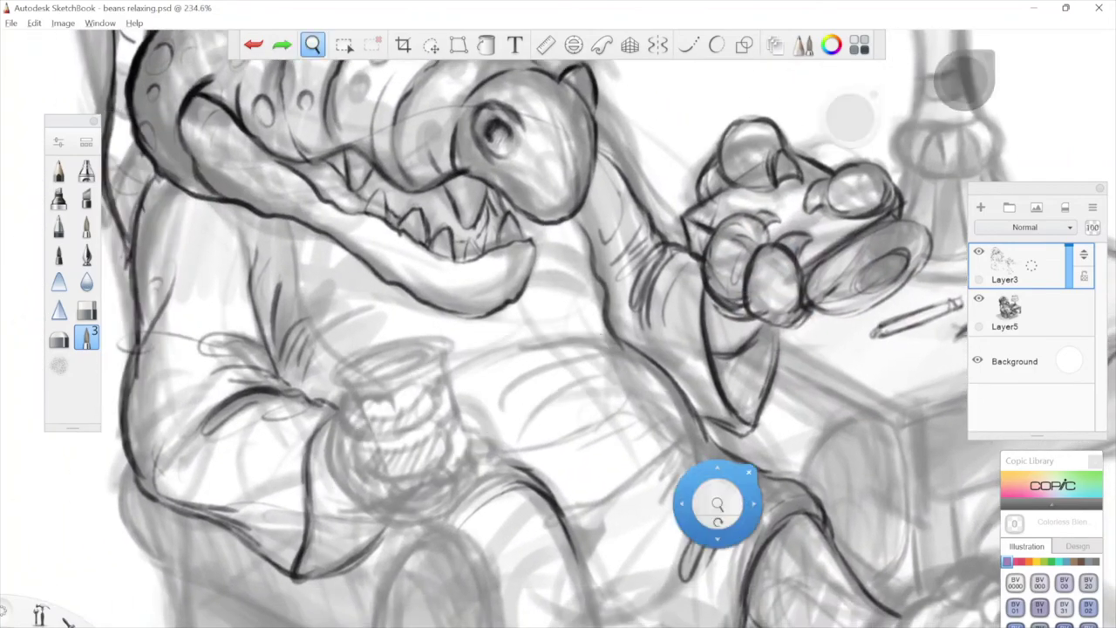
{"action": "left_click_drag", "start_coordinate": [711, 475], "coordinate": [667, 383]}
{"action": "mouse_move", "coordinate": [482, 261]}
{"action": "left_mouse_down"}
{"action": "mouse_move", "coordinate": [586, 470]}
{"action": "mouse_move", "coordinate": [582, 541]}
{"action": "left_mouse_up"}
{"action": "key", "text": "ctrl+z"}
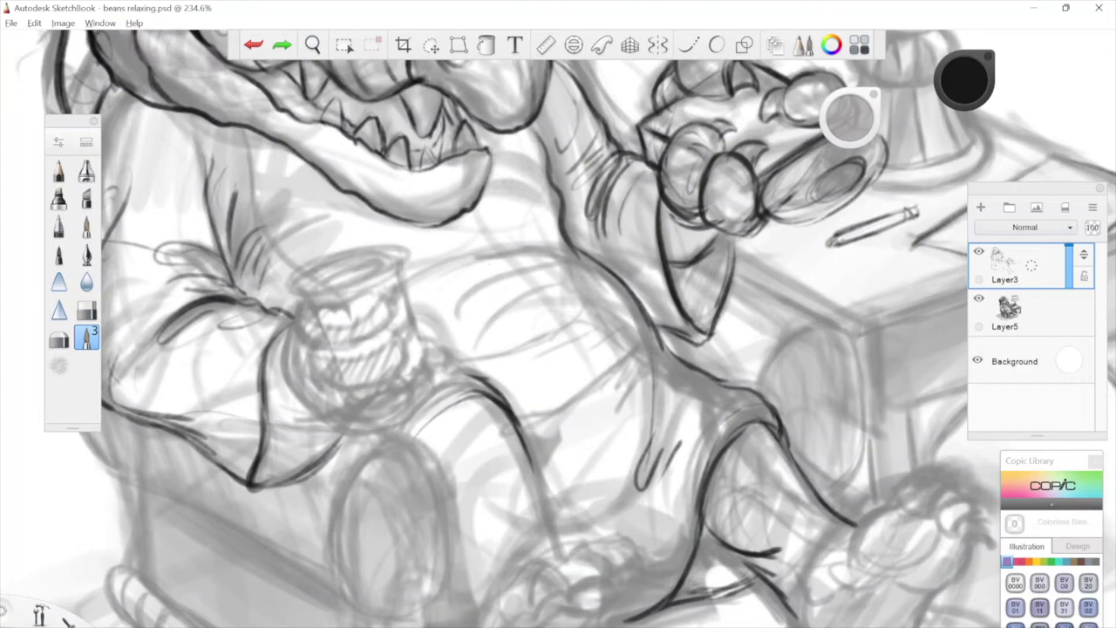
Ink the gown's low curve between the legs and add light fold lines over the far knee.
{"action": "key", "text": "space"}
{"action": "left_click_drag", "start_coordinate": [639, 571], "coordinate": [637, 515]}
{"action": "left_click_drag", "start_coordinate": [618, 458], "coordinate": [560, 481]}
{"action": "key", "text": "space"}
{"action": "mouse_move", "coordinate": [703, 430]}
{"action": "left_mouse_down"}
{"action": "mouse_move", "coordinate": [736, 472]}
{"action": "mouse_move", "coordinate": [609, 505]}
{"action": "mouse_move", "coordinate": [677, 441]}
{"action": "left_mouse_up"}
{"action": "left_click_drag", "start_coordinate": [677, 442], "coordinate": [668, 459]}
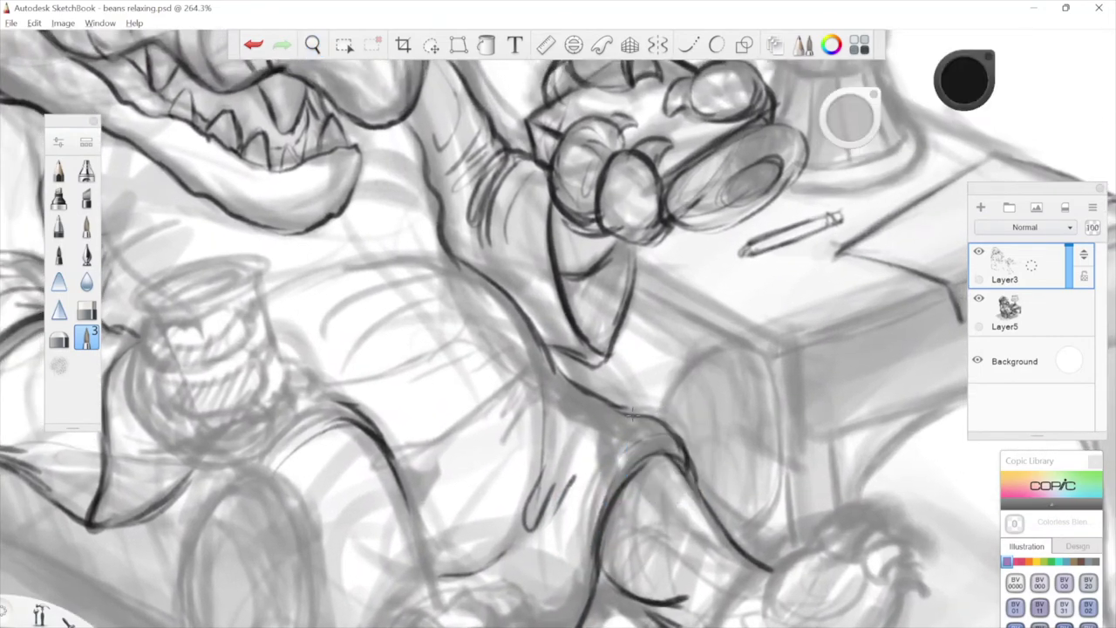
{"action": "left_click_drag", "start_coordinate": [630, 410], "coordinate": [560, 451]}
Try to ink the far foot's heel, the start of its sole and the arc behind the toes.
{"action": "key", "text": "space"}
{"action": "left_click_drag", "start_coordinate": [656, 590], "coordinate": [556, 531]}
{"action": "left_click_drag", "start_coordinate": [750, 519], "coordinate": [624, 419]}
{"action": "mouse_move", "coordinate": [466, 497]}
{"action": "left_mouse_down"}
{"action": "mouse_move", "coordinate": [495, 560]}
{"action": "mouse_move", "coordinate": [540, 586]}
{"action": "mouse_move", "coordinate": [580, 580]}
{"action": "left_mouse_up"}
{"action": "key", "text": "space"}
{"action": "left_click_drag", "start_coordinate": [765, 394], "coordinate": [788, 328]}
{"action": "left_click_drag", "start_coordinate": [574, 513], "coordinate": [608, 497]}
{"action": "key", "text": "space"}
{"action": "left_click_drag", "start_coordinate": [741, 400], "coordinate": [759, 375]}
{"action": "left_click_drag", "start_coordinate": [660, 417], "coordinate": [643, 474]}
{"action": "mouse_move", "coordinate": [567, 388]}
{"action": "left_mouse_down"}
{"action": "mouse_move", "coordinate": [606, 369]}
{"action": "mouse_move", "coordinate": [605, 356]}
{"action": "left_mouse_up"}
{"action": "key", "text": "ctrl+z"}
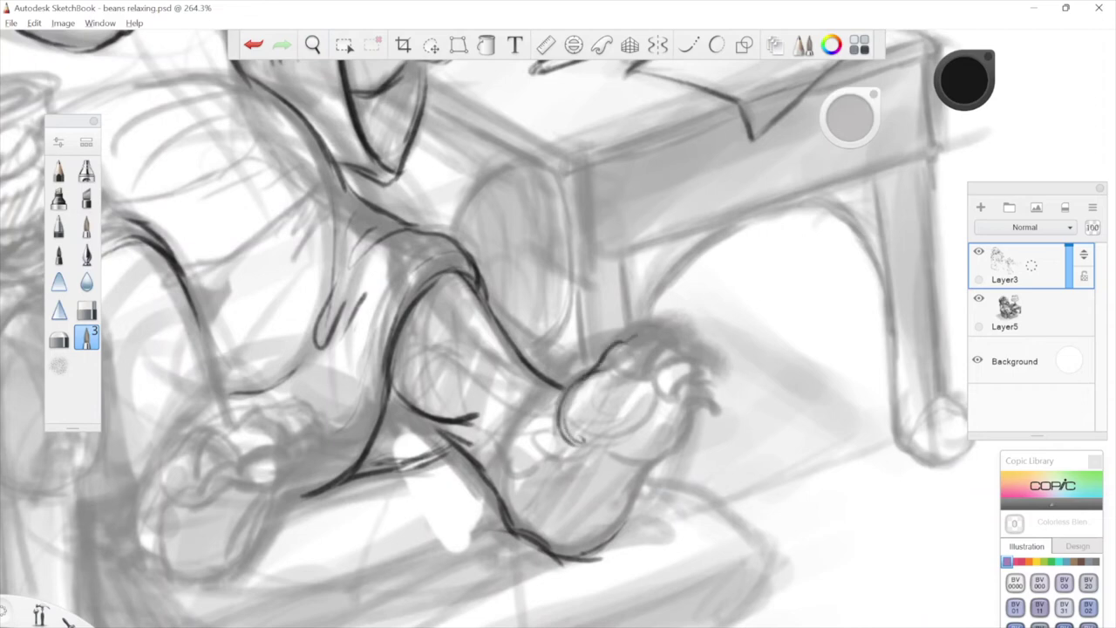
Try to ink the rounded top of the far foot's toes and strengthen the foot's inner arc and heel.
{"action": "left_click_drag", "start_coordinate": [647, 355], "coordinate": [677, 339]}
{"action": "key", "text": "space"}
{"action": "left_click_drag", "start_coordinate": [750, 392], "coordinate": [737, 383]}
{"action": "key", "text": "space"}
{"action": "mouse_move", "coordinate": [639, 398]}
{"action": "left_mouse_down"}
{"action": "mouse_move", "coordinate": [583, 456]}
{"action": "mouse_move", "coordinate": [650, 472]}
{"action": "left_mouse_up"}
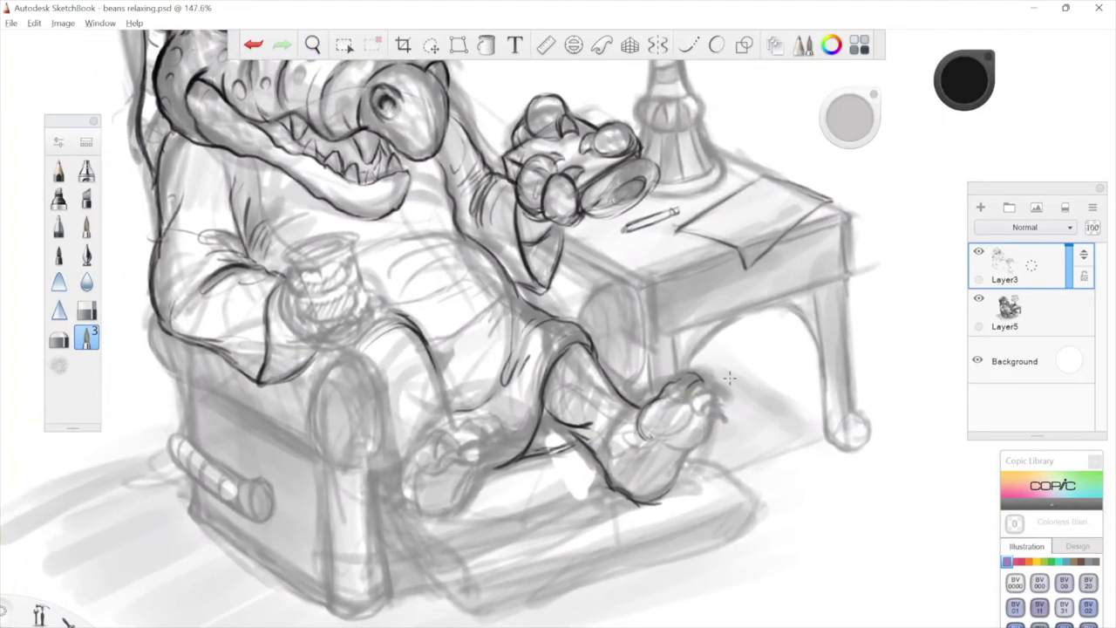
{"action": "key", "text": "space"}
{"action": "mouse_move", "coordinate": [686, 375]}
{"action": "left_mouse_down"}
{"action": "mouse_move", "coordinate": [698, 374]}
{"action": "mouse_move", "coordinate": [693, 466]}
{"action": "mouse_move", "coordinate": [670, 487]}
{"action": "mouse_move", "coordinate": [671, 382]}
{"action": "mouse_move", "coordinate": [655, 393]}
{"action": "mouse_move", "coordinate": [665, 387]}
{"action": "left_mouse_up"}
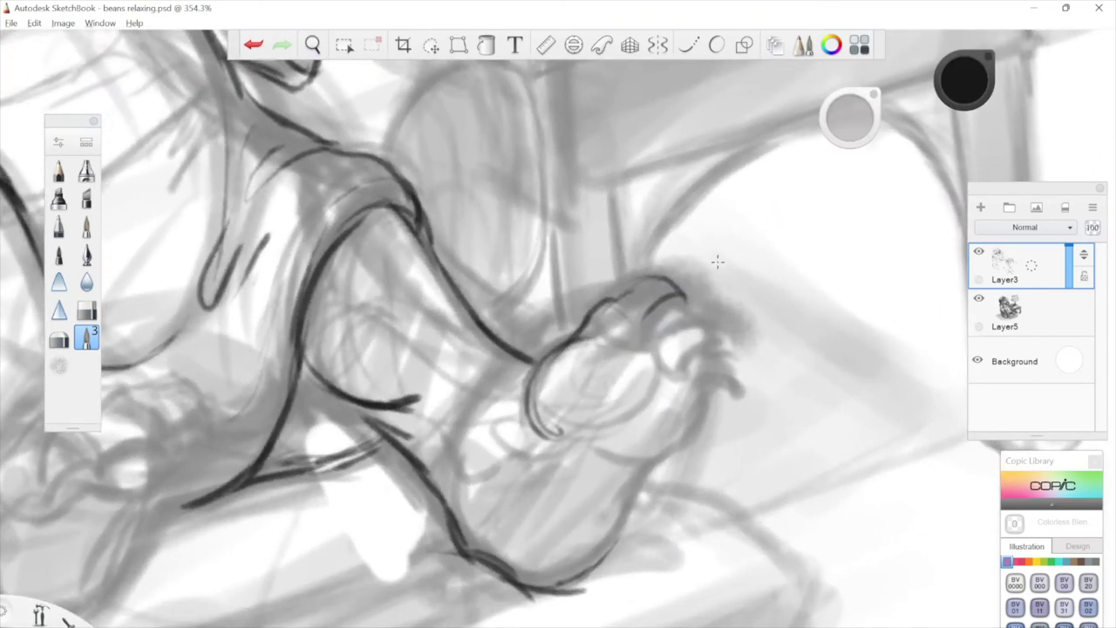
{"action": "mouse_move", "coordinate": [671, 299]}
{"action": "left_mouse_down"}
{"action": "mouse_move", "coordinate": [600, 309]}
{"action": "mouse_move", "coordinate": [567, 344]}
{"action": "mouse_move", "coordinate": [544, 427]}
{"action": "left_mouse_up"}
{"action": "left_click_drag", "start_coordinate": [536, 357], "coordinate": [527, 427]}
{"action": "mouse_move", "coordinate": [540, 591]}
{"action": "left_mouse_down"}
{"action": "mouse_move", "coordinate": [464, 534]}
{"action": "mouse_move", "coordinate": [450, 552]}
{"action": "mouse_move", "coordinate": [558, 591]}
{"action": "mouse_move", "coordinate": [593, 566]}
{"action": "left_mouse_up"}
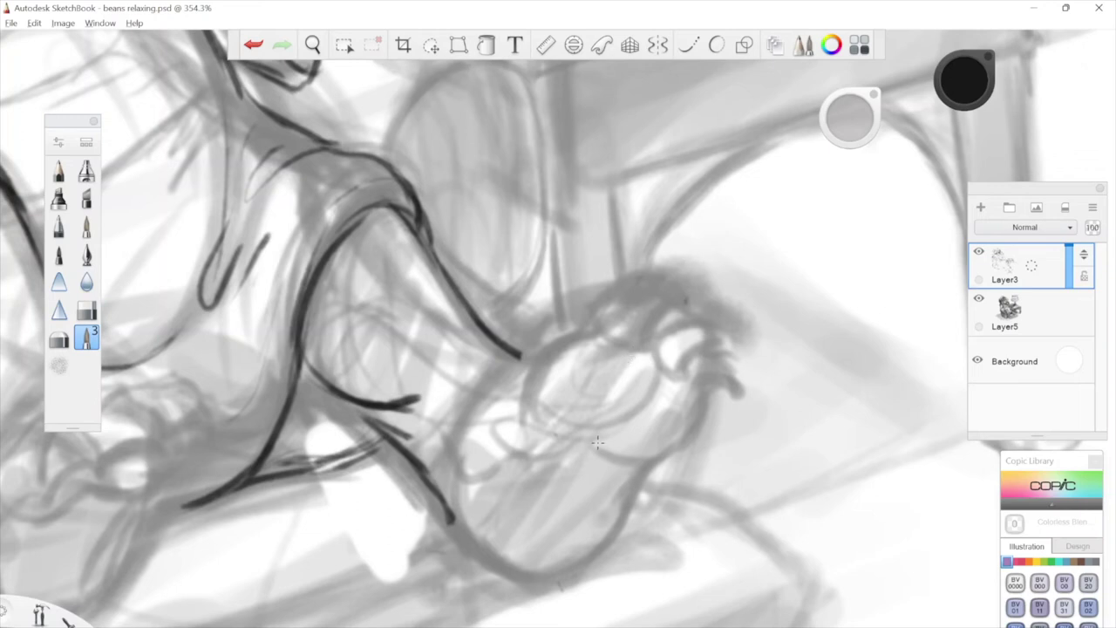
{"action": "mouse_move", "coordinate": [604, 434]}
{"action": "left_mouse_down"}
{"action": "mouse_move", "coordinate": [612, 493]}
{"action": "mouse_move", "coordinate": [663, 533]}
{"action": "left_mouse_up"}
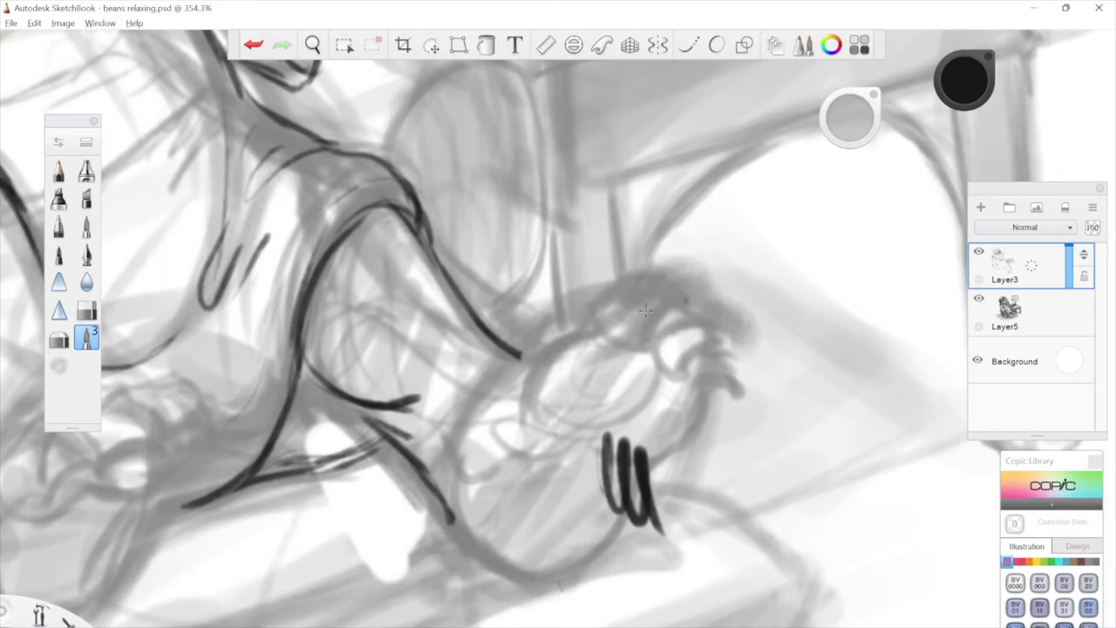
{"action": "key", "text": "ctrl+z"}
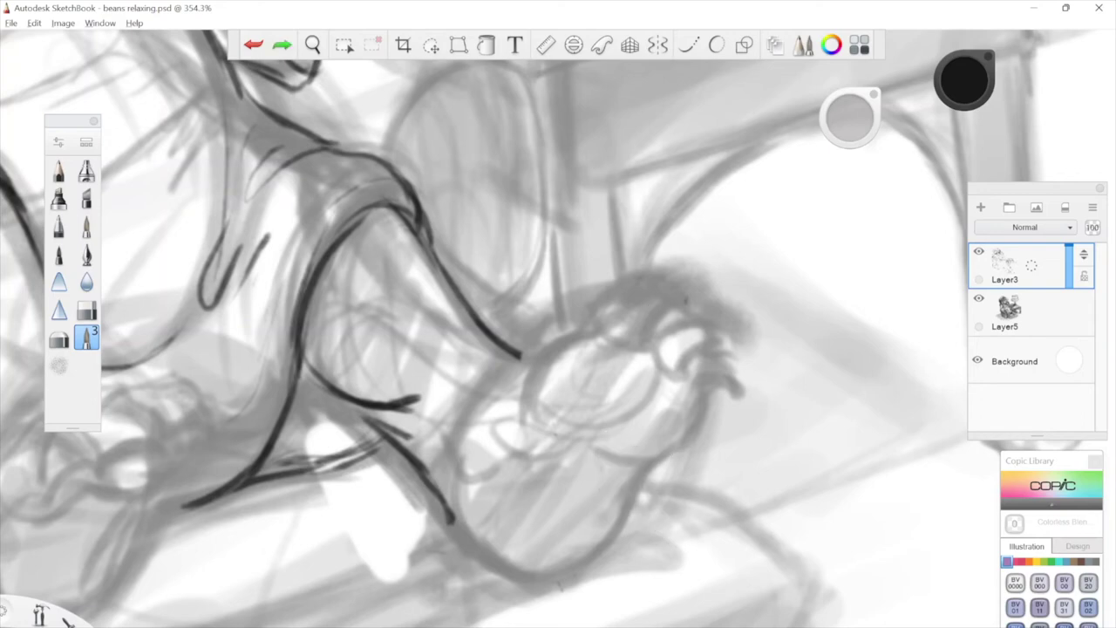
{"action": "left_click_drag", "start_coordinate": [561, 393], "coordinate": [603, 541]}
{"action": "key", "text": "ctrl+z"}
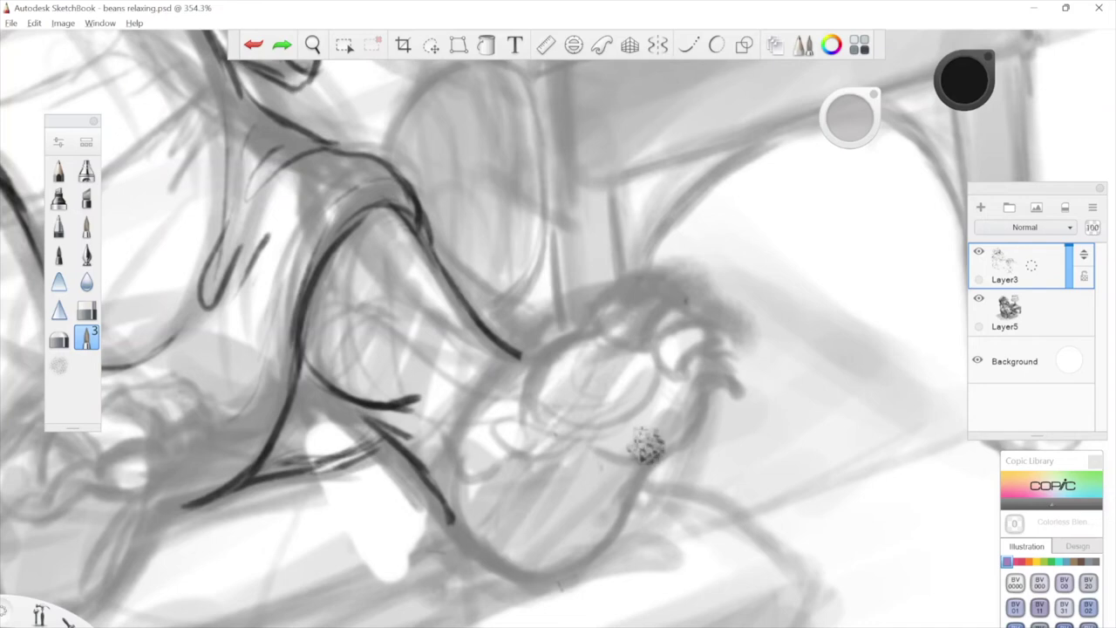
{"action": "mouse_move", "coordinate": [643, 445]}
{"action": "left_mouse_down"}
{"action": "mouse_move", "coordinate": [629, 426]}
{"action": "mouse_move", "coordinate": [637, 436]}
{"action": "left_mouse_up"}
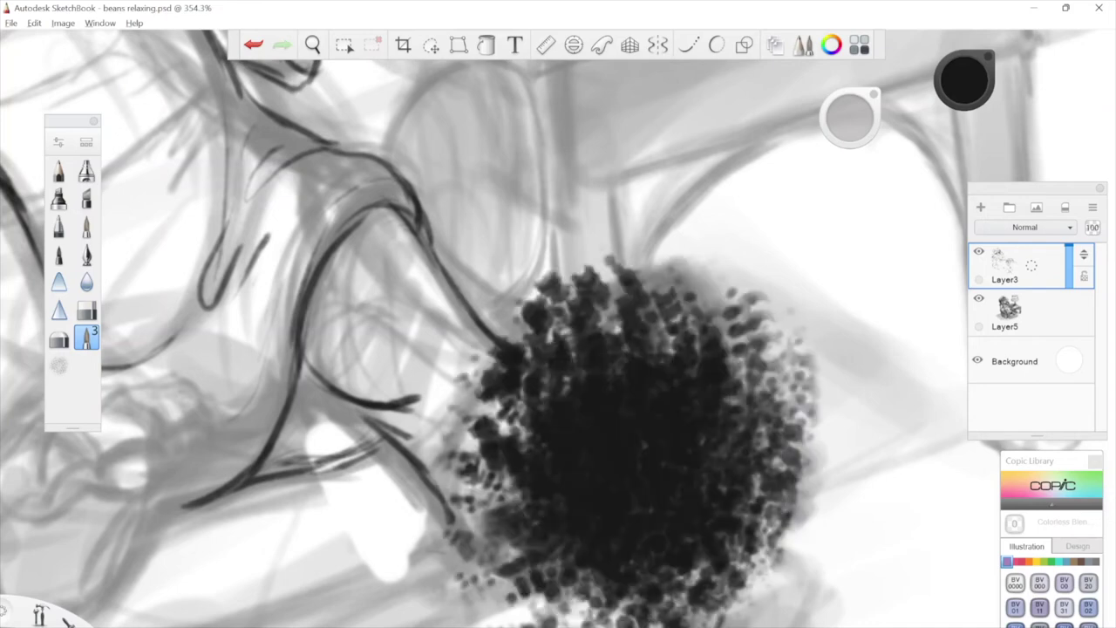
{"action": "key", "text": "ctrl+z"}
{"action": "left_click_drag", "start_coordinate": [637, 450], "coordinate": [641, 440]}
{"action": "key", "text": "ctrl+z"}
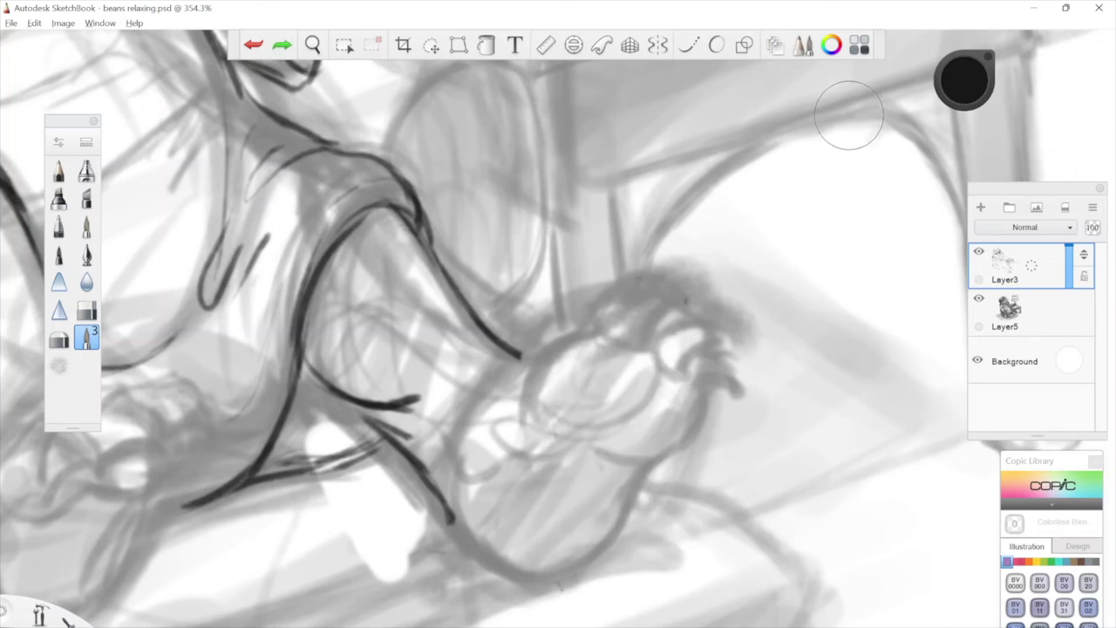
{"action": "left_click_drag", "start_coordinate": [614, 347], "coordinate": [576, 408]}
{"action": "left_click_drag", "start_coordinate": [621, 307], "coordinate": [670, 528]}
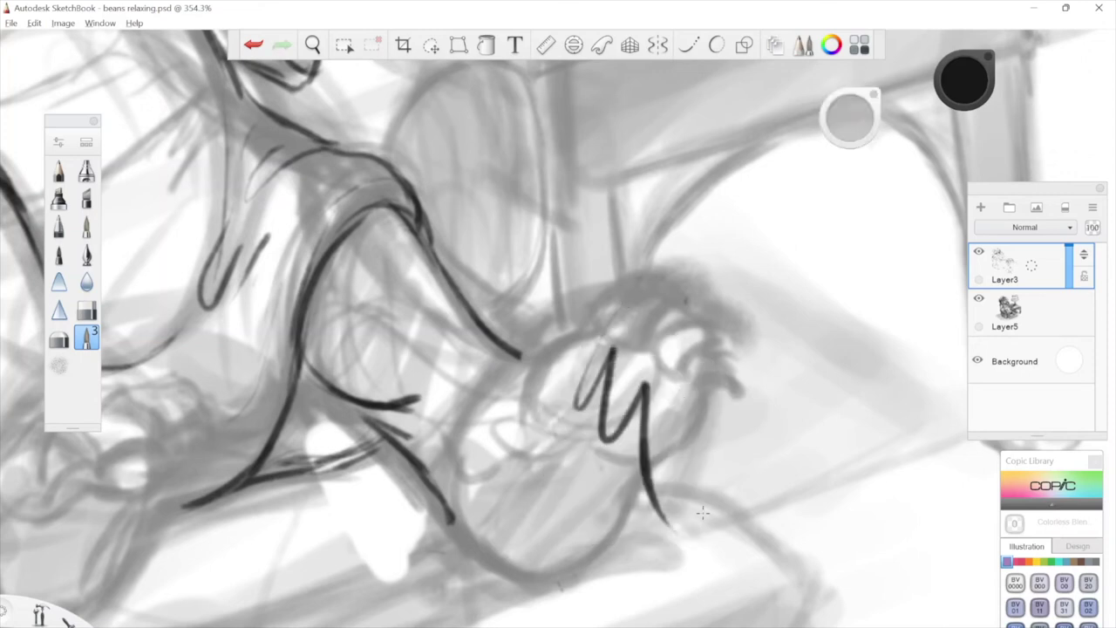
{"action": "key", "text": "ctrl+z"}
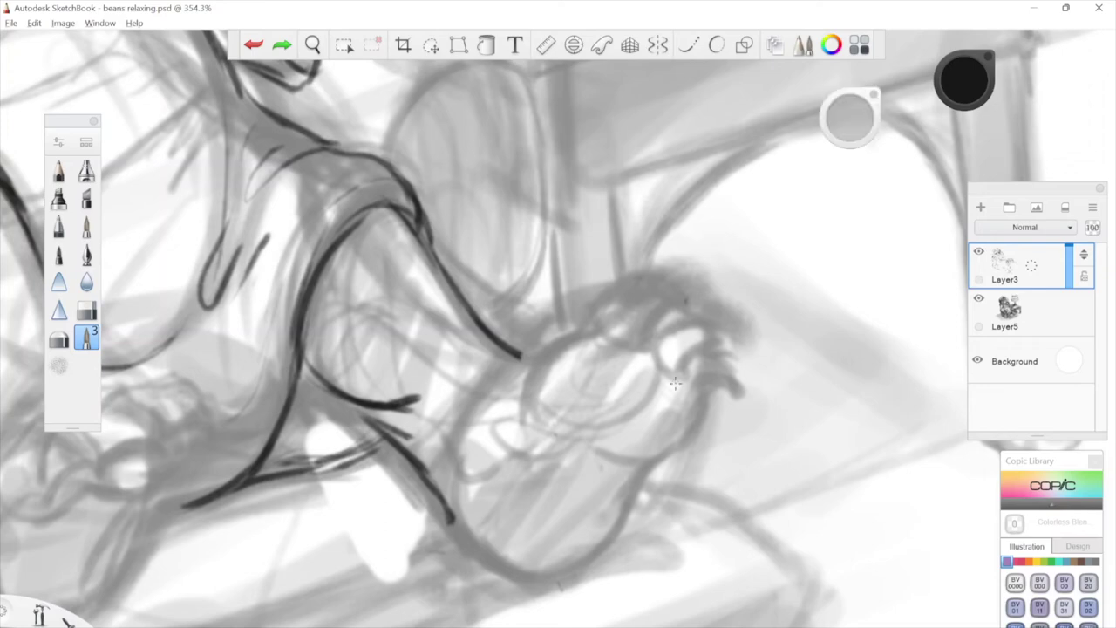
Ink a light curved line where the far leg's ankle meets the heel.
{"action": "key", "text": "space"}
{"action": "left_click_drag", "start_coordinate": [663, 517], "coordinate": [621, 491]}
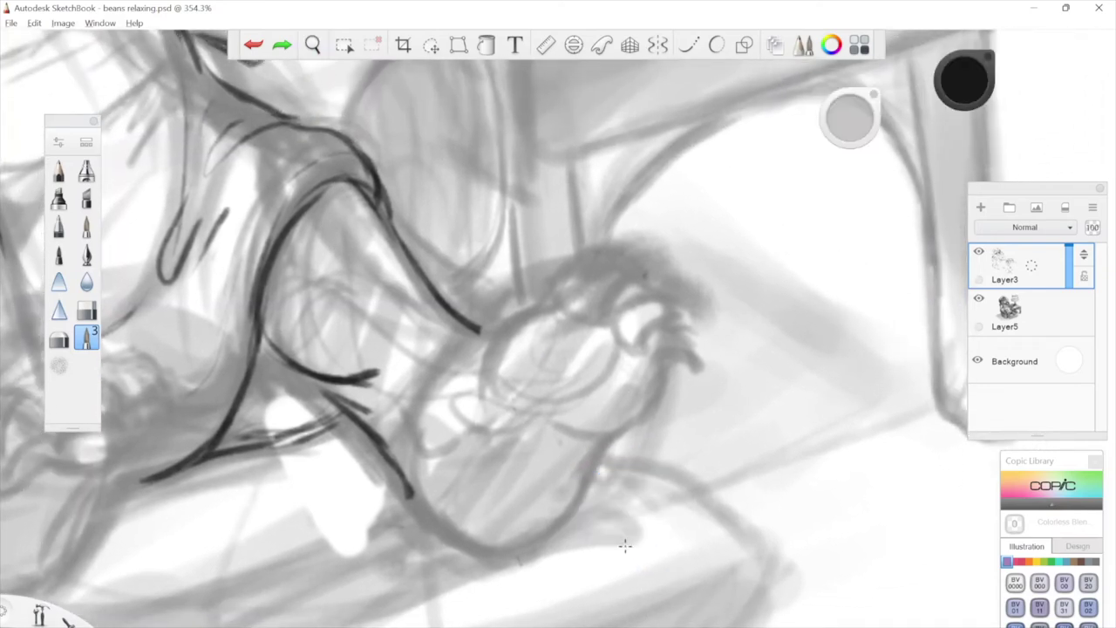
{"action": "mouse_move", "coordinate": [482, 343]}
{"action": "left_mouse_down"}
{"action": "mouse_move", "coordinate": [420, 409]}
{"action": "mouse_move", "coordinate": [431, 440]}
{"action": "left_mouse_up"}
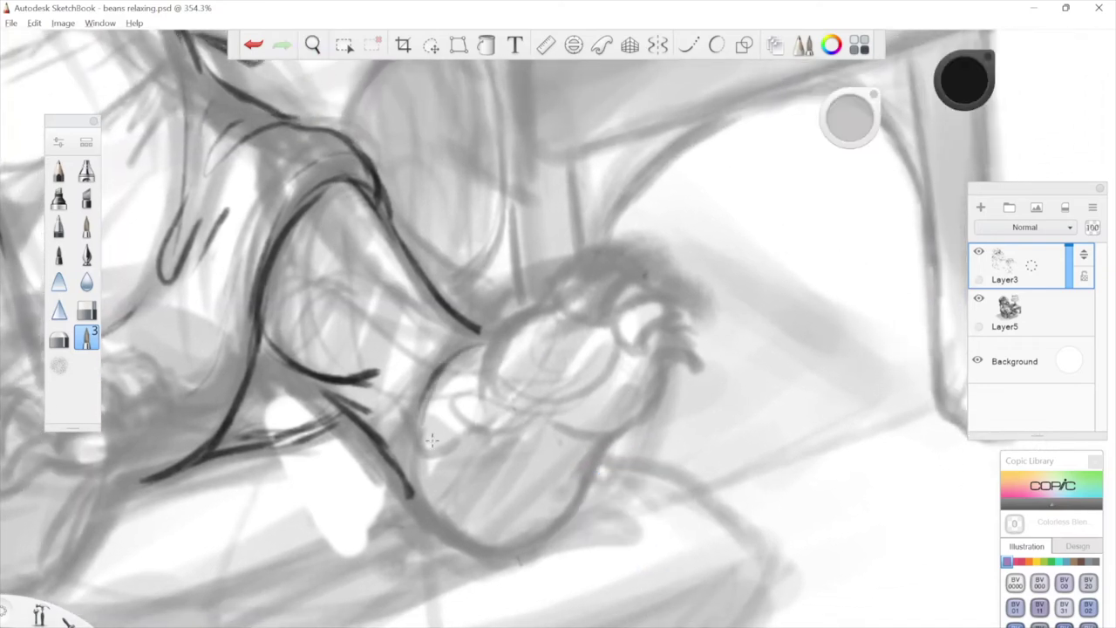
{"action": "key", "text": "space"}
{"action": "left_click_drag", "start_coordinate": [511, 393], "coordinate": [450, 444]}
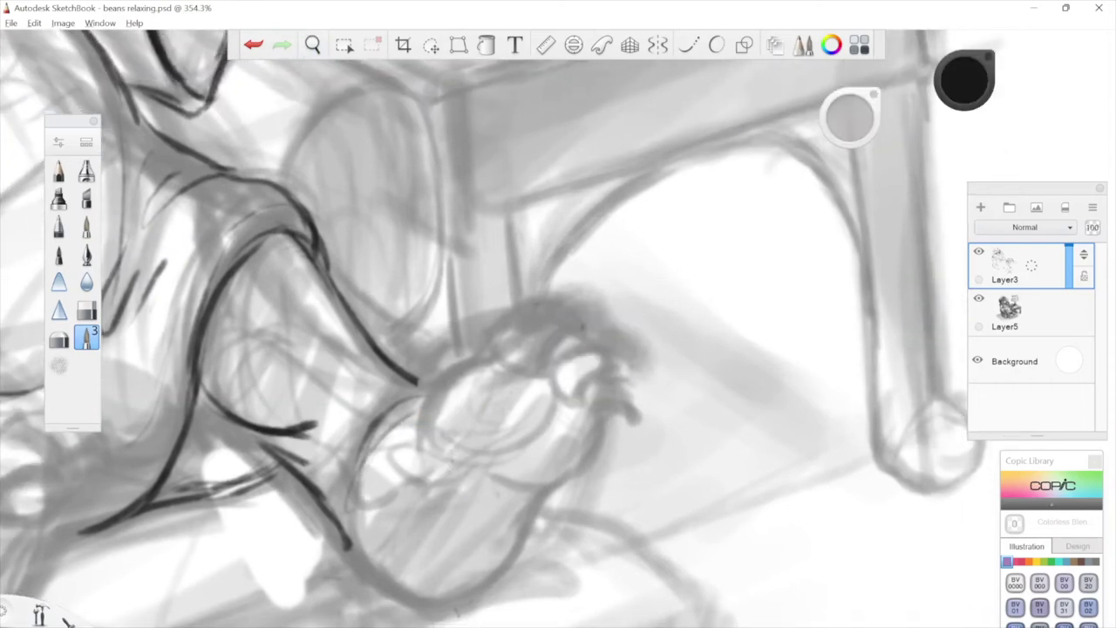
{"action": "key", "text": "space"}
{"action": "left_click_drag", "start_coordinate": [603, 464], "coordinate": [649, 384]}
{"action": "left_click_drag", "start_coordinate": [610, 346], "coordinate": [481, 503]}
{"action": "mouse_move", "coordinate": [612, 355]}
{"action": "left_mouse_down"}
{"action": "mouse_move", "coordinate": [475, 523]}
{"action": "mouse_move", "coordinate": [504, 473]}
{"action": "left_mouse_up"}
{"action": "key", "text": "ctrl+z"}
{"action": "key", "text": "ctrl+z"}
{"action": "key", "text": "ctrl+z"}
{"action": "key", "text": "ctrl+z"}
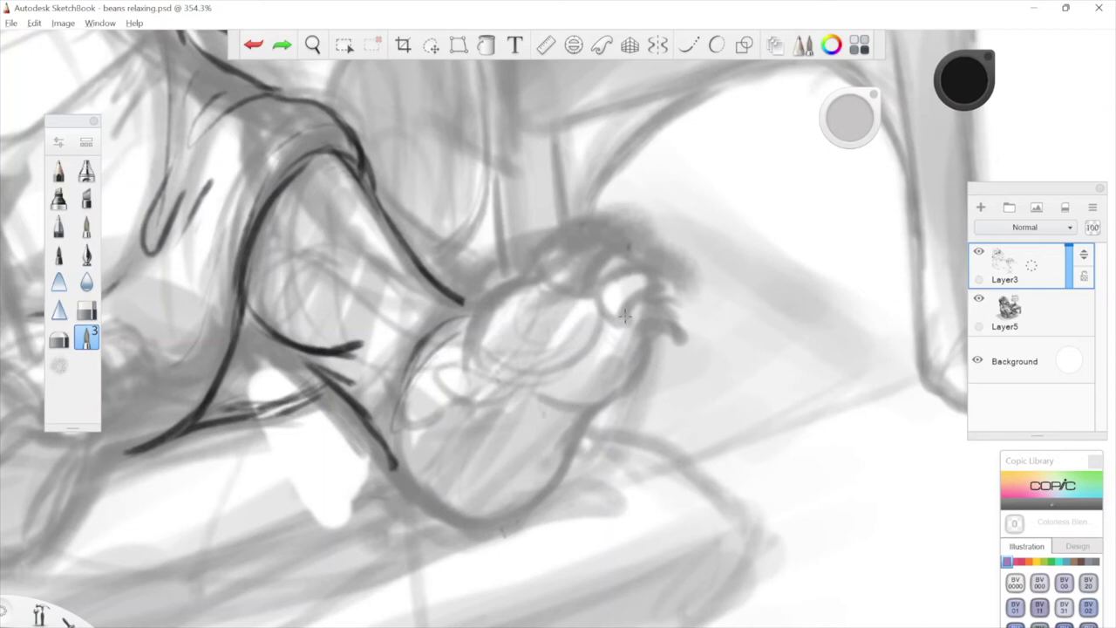
Try to block in the far foot as a tilted box with straight edges for the sole and side.
{"action": "left_click_drag", "start_coordinate": [649, 343], "coordinate": [584, 283]}
{"action": "mouse_move", "coordinate": [624, 318]}
{"action": "left_mouse_down"}
{"action": "mouse_move", "coordinate": [433, 475]}
{"action": "mouse_move", "coordinate": [486, 525]}
{"action": "mouse_move", "coordinate": [654, 349]}
{"action": "left_mouse_up"}
{"action": "key", "text": "space"}
{"action": "left_click_drag", "start_coordinate": [676, 303], "coordinate": [668, 374]}
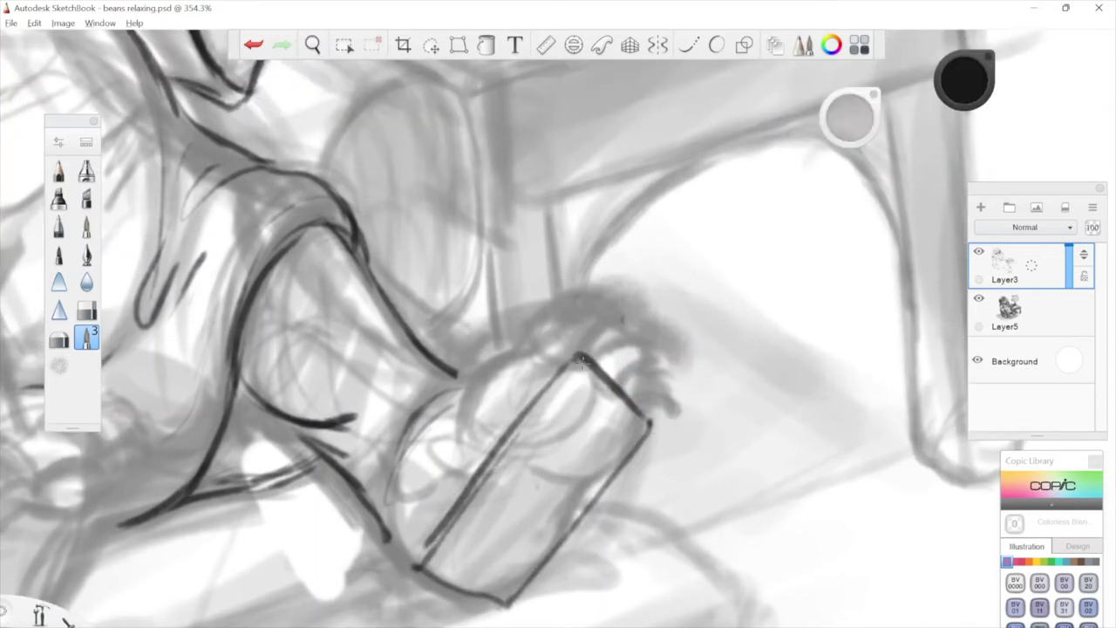
{"action": "mouse_move", "coordinate": [580, 356]}
{"action": "left_mouse_down"}
{"action": "mouse_move", "coordinate": [542, 332]}
{"action": "mouse_move", "coordinate": [397, 478]}
{"action": "mouse_move", "coordinate": [373, 528]}
{"action": "mouse_move", "coordinate": [414, 575]}
{"action": "left_mouse_up"}
{"action": "left_click_drag", "start_coordinate": [540, 332], "coordinate": [580, 361]}
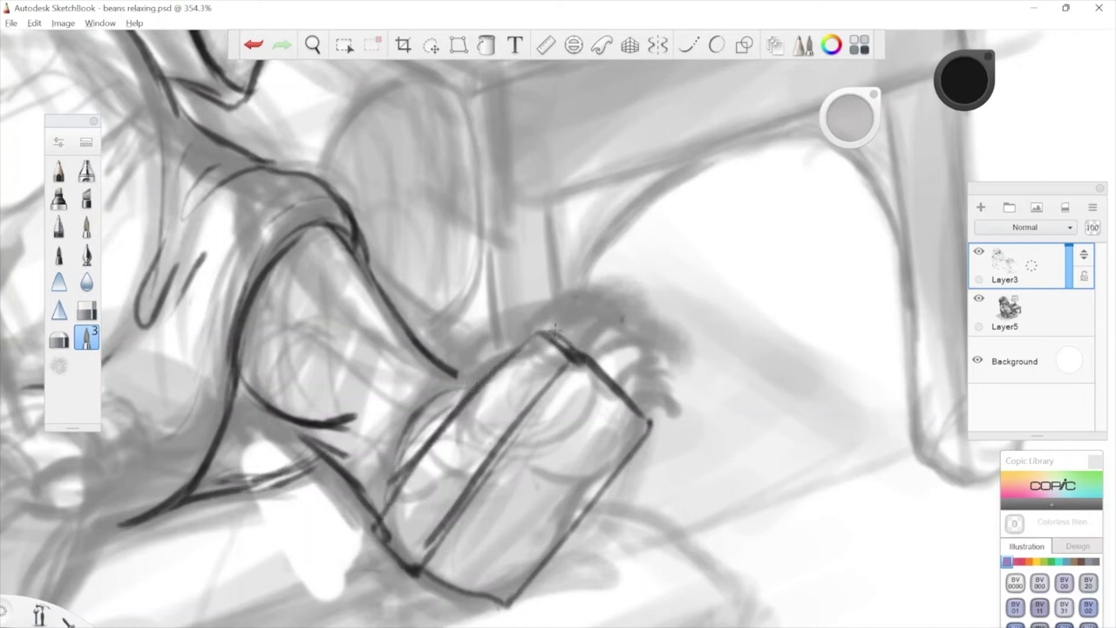
{"action": "key", "text": "space"}
{"action": "left_click_drag", "start_coordinate": [638, 495], "coordinate": [552, 614]}
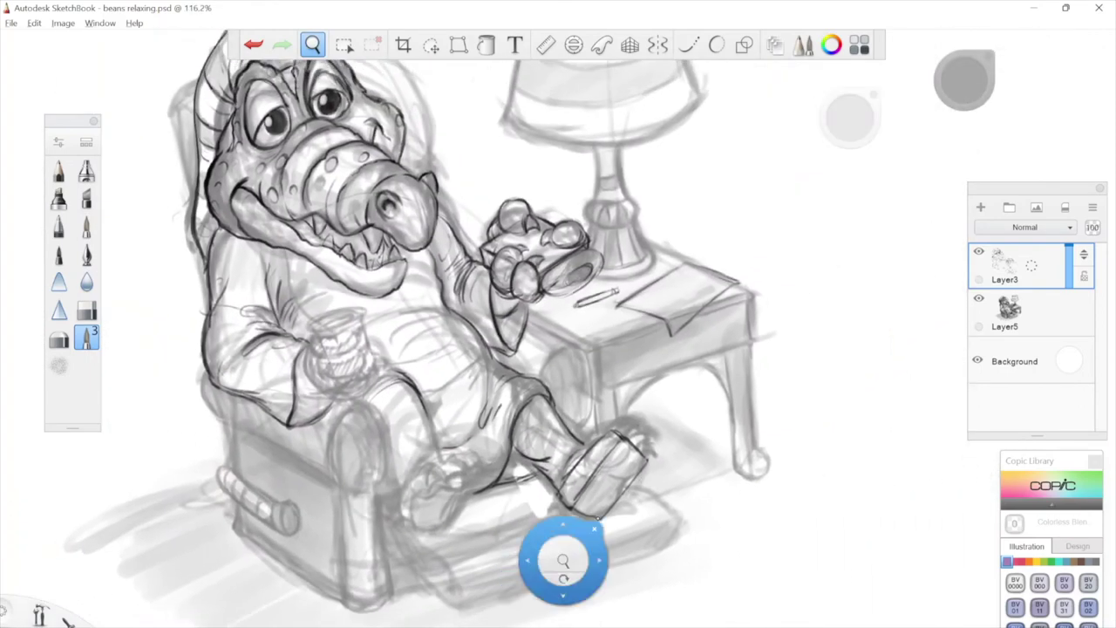
{"action": "mouse_move", "coordinate": [591, 513]}
{"action": "left_mouse_down"}
{"action": "mouse_move", "coordinate": [703, 398]}
{"action": "mouse_move", "coordinate": [613, 508]}
{"action": "left_mouse_up"}
Undo the box-shaped construction lines over the far foot.
{"action": "key", "text": "ctrl+z"}
{"action": "key", "text": "ctrl+z"}
{"action": "key", "text": "ctrl+z"}
{"action": "key", "text": "ctrl+z"}
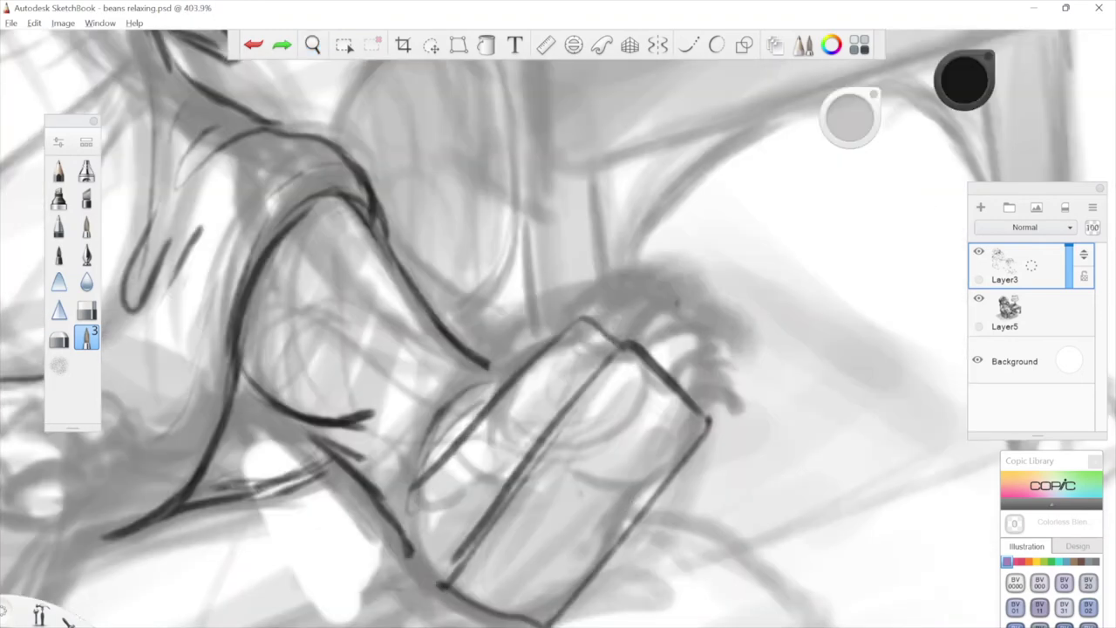
{"action": "key", "text": "ctrl+z"}
{"action": "key", "text": "ctrl+z"}
{"action": "key", "text": "ctrl+z"}
{"action": "key", "text": "ctrl+z"}
{"action": "key", "text": "ctrl+z"}
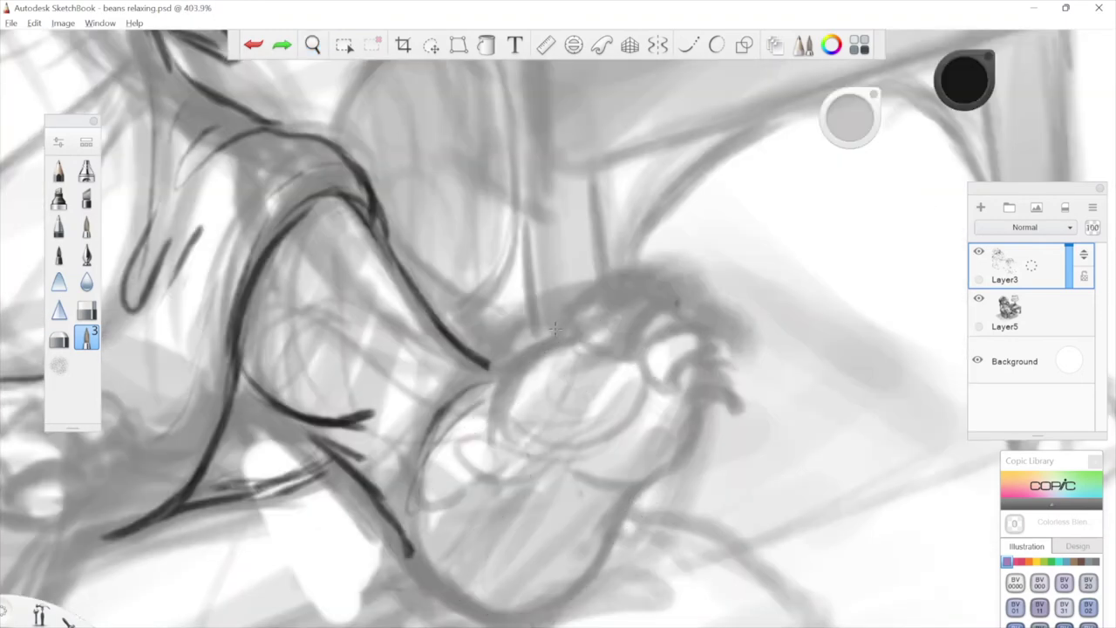
Ink the slipper's rounded toe with doubled arcs on the far foot and begin the inner edge of its sole.
{"action": "left_click_drag", "start_coordinate": [522, 351], "coordinate": [623, 290]}
{"action": "left_click_drag", "start_coordinate": [688, 319], "coordinate": [721, 361]}
{"action": "left_click_drag", "start_coordinate": [665, 298], "coordinate": [709, 356]}
{"action": "left_click_drag", "start_coordinate": [680, 315], "coordinate": [696, 378]}
{"action": "left_click_drag", "start_coordinate": [701, 336], "coordinate": [709, 384]}
{"action": "mouse_move", "coordinate": [716, 354]}
{"action": "left_mouse_down"}
{"action": "mouse_move", "coordinate": [723, 390]}
{"action": "mouse_move", "coordinate": [687, 459]}
{"action": "left_mouse_up"}
{"action": "mouse_move", "coordinate": [765, 401]}
{"action": "left_mouse_down"}
{"action": "mouse_move", "coordinate": [790, 361]}
{"action": "mouse_move", "coordinate": [726, 408]}
{"action": "left_mouse_up"}
{"action": "mouse_move", "coordinate": [741, 333]}
{"action": "left_mouse_down"}
{"action": "mouse_move", "coordinate": [696, 331]}
{"action": "mouse_move", "coordinate": [572, 401]}
{"action": "left_mouse_up"}
{"action": "left_click_drag", "start_coordinate": [685, 336], "coordinate": [506, 471]}
{"action": "left_click_drag", "start_coordinate": [628, 360], "coordinate": [510, 487]}
Ink the long side edges of the slipper's sole from the toe down to the heel.
{"action": "left_click_drag", "start_coordinate": [556, 426], "coordinate": [504, 520]}
{"action": "left_click_drag", "start_coordinate": [528, 478], "coordinate": [484, 551]}
{"action": "mouse_move", "coordinate": [478, 487]}
{"action": "left_mouse_down"}
{"action": "mouse_move", "coordinate": [489, 581]}
{"action": "mouse_move", "coordinate": [600, 572]}
{"action": "mouse_move", "coordinate": [723, 410]}
{"action": "left_mouse_up"}
{"action": "left_click_drag", "start_coordinate": [797, 289], "coordinate": [751, 379]}
{"action": "mouse_move", "coordinate": [708, 436]}
{"action": "left_mouse_down"}
{"action": "mouse_move", "coordinate": [613, 343]}
{"action": "mouse_move", "coordinate": [510, 385]}
{"action": "left_mouse_up"}
{"action": "mouse_move", "coordinate": [698, 447]}
{"action": "left_mouse_down"}
{"action": "mouse_move", "coordinate": [714, 383]}
{"action": "mouse_move", "coordinate": [610, 324]}
{"action": "mouse_move", "coordinate": [525, 365]}
{"action": "left_mouse_up"}
{"action": "mouse_move", "coordinate": [705, 359]}
{"action": "left_mouse_down"}
{"action": "mouse_move", "coordinate": [574, 332]}
{"action": "mouse_move", "coordinate": [474, 443]}
{"action": "left_mouse_up"}
{"action": "left_click_drag", "start_coordinate": [598, 384], "coordinate": [619, 338]}
{"action": "mouse_move", "coordinate": [581, 303]}
{"action": "left_mouse_down"}
{"action": "mouse_move", "coordinate": [502, 366]}
{"action": "mouse_move", "coordinate": [400, 534]}
{"action": "mouse_move", "coordinate": [406, 589]}
{"action": "mouse_move", "coordinate": [461, 624]}
{"action": "left_mouse_up"}
Complete the slipper's heel and side outlines and strengthen the curved lines inside its toe.
{"action": "key", "text": "space"}
{"action": "mouse_move", "coordinate": [792, 252]}
{"action": "left_mouse_down"}
{"action": "mouse_move", "coordinate": [752, 341]}
{"action": "mouse_move", "coordinate": [756, 265]}
{"action": "mouse_move", "coordinate": [630, 322]}
{"action": "left_mouse_up"}
{"action": "key", "text": "space"}
{"action": "left_click_drag", "start_coordinate": [494, 359], "coordinate": [527, 424]}
{"action": "left_click_drag", "start_coordinate": [498, 364], "coordinate": [529, 433]}
{"action": "left_click_drag", "start_coordinate": [581, 360], "coordinate": [597, 426]}
{"action": "mouse_move", "coordinate": [585, 373]}
{"action": "left_mouse_down"}
{"action": "mouse_move", "coordinate": [596, 433]}
{"action": "mouse_move", "coordinate": [631, 347]}
{"action": "left_mouse_up"}
{"action": "key", "text": "space"}
{"action": "left_click_drag", "start_coordinate": [528, 375], "coordinate": [556, 427]}
{"action": "key", "text": "space"}
{"action": "left_click_drag", "start_coordinate": [543, 611], "coordinate": [575, 506]}
{"action": "mouse_move", "coordinate": [438, 494]}
{"action": "left_mouse_down"}
{"action": "mouse_move", "coordinate": [517, 386]}
{"action": "mouse_move", "coordinate": [650, 309]}
{"action": "mouse_move", "coordinate": [682, 331]}
{"action": "mouse_move", "coordinate": [672, 382]}
{"action": "mouse_move", "coordinate": [651, 357]}
{"action": "mouse_move", "coordinate": [641, 401]}
{"action": "mouse_move", "coordinate": [549, 534]}
{"action": "left_mouse_up"}
{"action": "key", "text": "space"}
{"action": "key", "text": "space"}
{"action": "left_click_drag", "start_coordinate": [622, 386], "coordinate": [673, 372]}
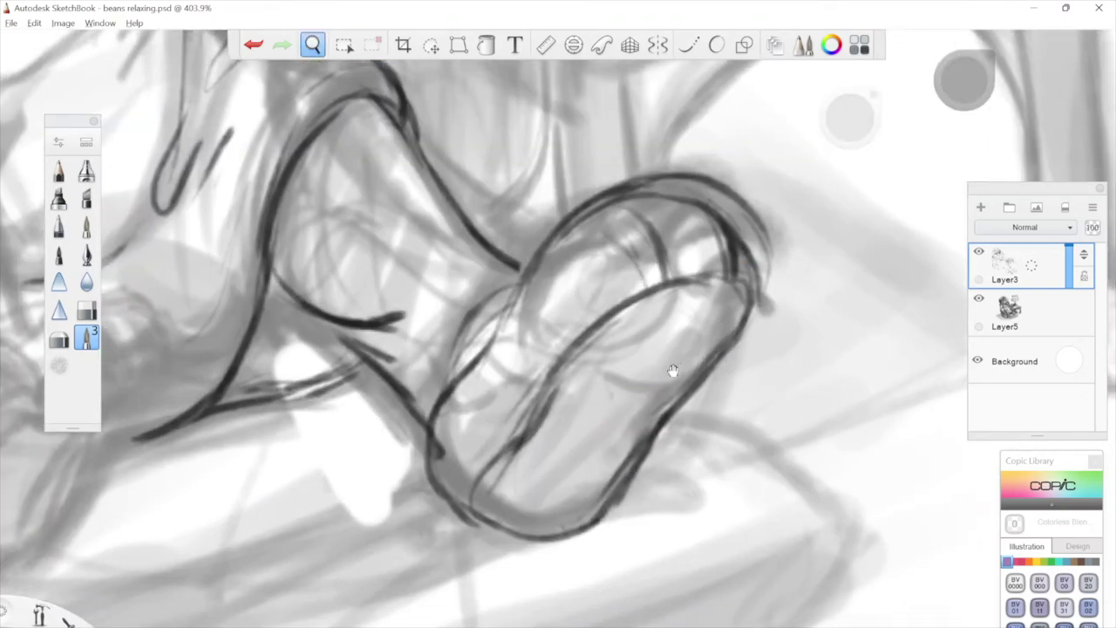
Add short dark lines on the footrest beside and behind the slipper's heel.
{"action": "mouse_move", "coordinate": [397, 484]}
{"action": "left_mouse_down"}
{"action": "mouse_move", "coordinate": [567, 550]}
{"action": "mouse_move", "coordinate": [616, 549]}
{"action": "left_mouse_up"}
{"action": "key", "text": "space"}
{"action": "left_click_drag", "start_coordinate": [759, 347], "coordinate": [745, 364]}
{"action": "left_click_drag", "start_coordinate": [548, 545], "coordinate": [673, 508]}
{"action": "key", "text": "space"}
{"action": "left_click_drag", "start_coordinate": [708, 356], "coordinate": [749, 434]}
{"action": "left_click_drag", "start_coordinate": [547, 398], "coordinate": [474, 498]}
{"action": "key", "text": "space"}
Thicken the far leg's shin contour down to the slipper and retouch the calf line beneath it.
{"action": "left_click_drag", "start_coordinate": [488, 327], "coordinate": [438, 429]}
{"action": "left_click_drag", "start_coordinate": [410, 383], "coordinate": [485, 499]}
{"action": "left_click_drag", "start_coordinate": [430, 411], "coordinate": [500, 489]}
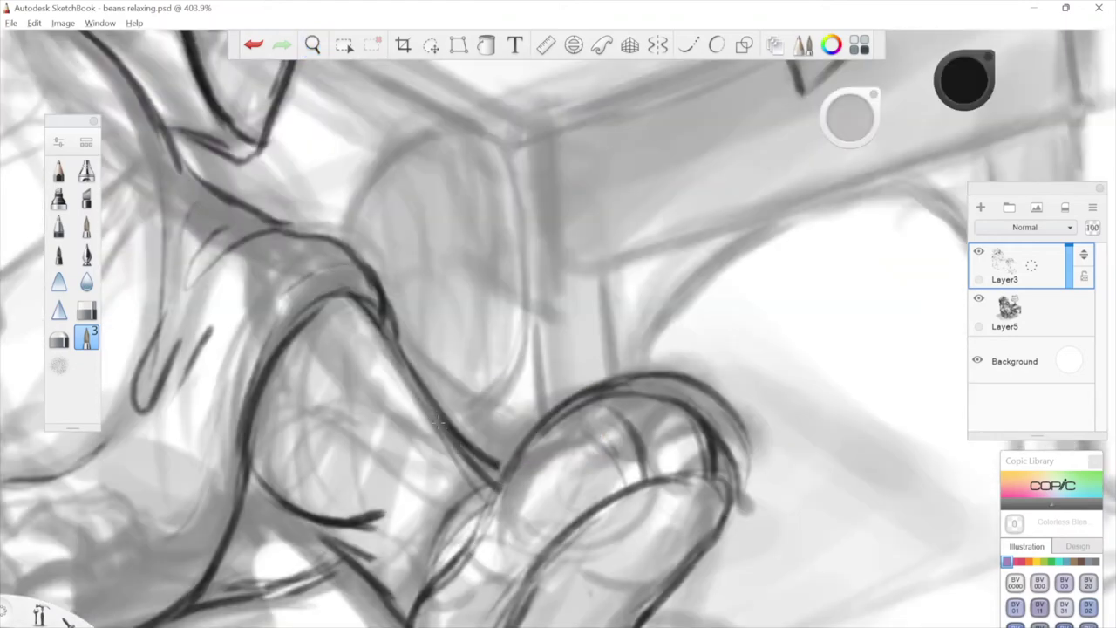
{"action": "key", "text": "space"}
{"action": "left_click_drag", "start_coordinate": [505, 360], "coordinate": [550, 272]}
{"action": "left_click_drag", "start_coordinate": [329, 421], "coordinate": [376, 453]}
{"action": "key", "text": "space"}
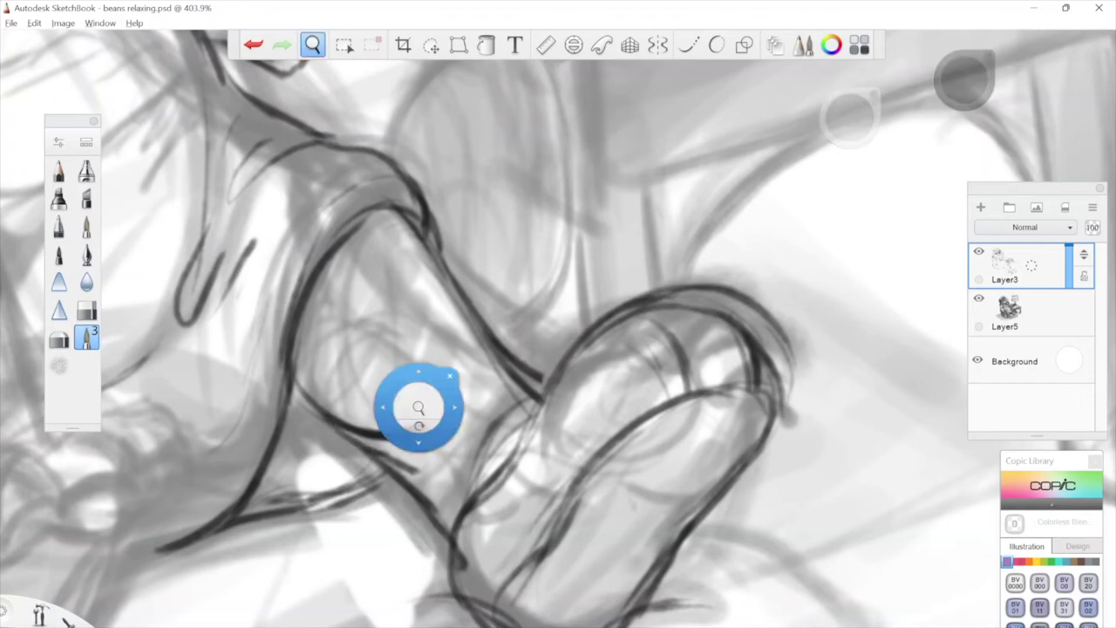
{"action": "left_click_drag", "start_coordinate": [419, 398], "coordinate": [506, 446]}
{"action": "key", "text": "space"}
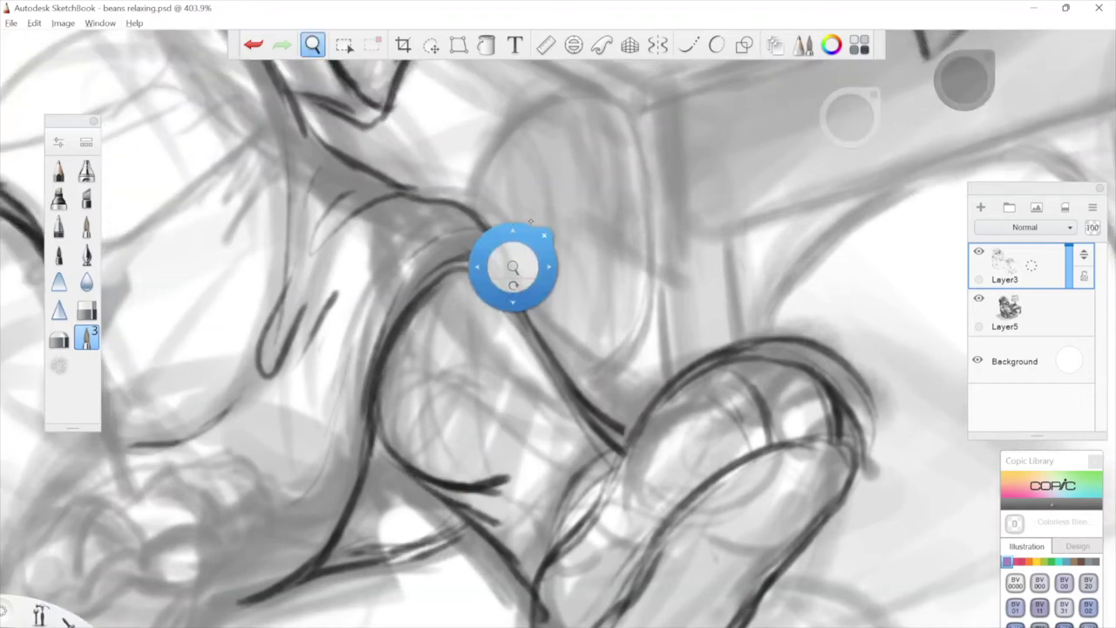
{"action": "left_click_drag", "start_coordinate": [508, 268], "coordinate": [573, 314]}
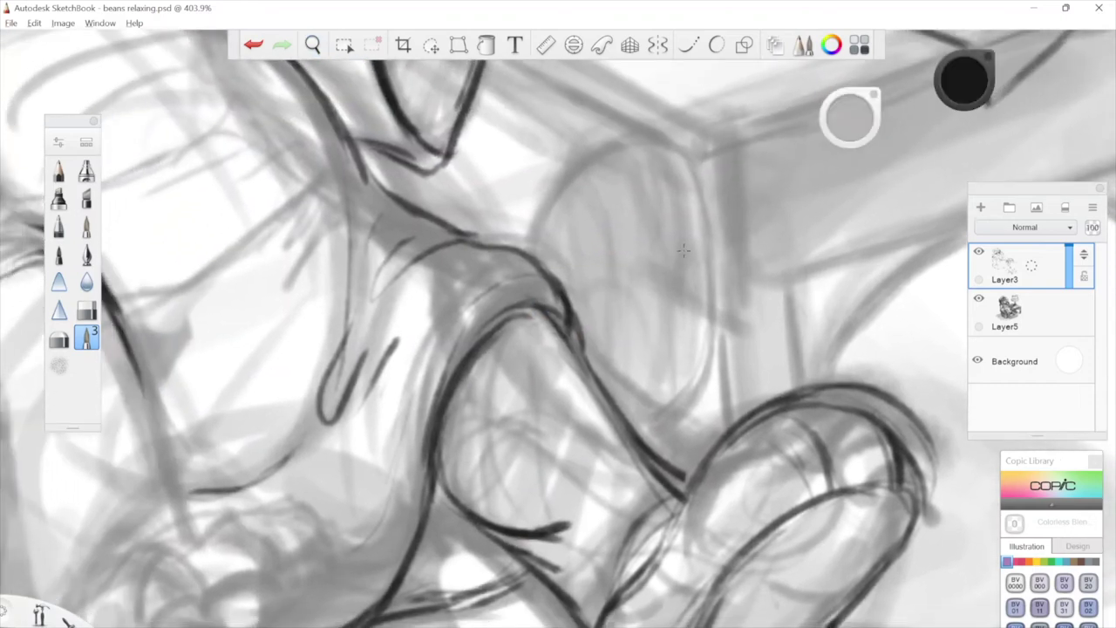
Try inking dividing lines between the toes inside the raised foot's slipper.
{"action": "key", "text": "space"}
{"action": "left_click_drag", "start_coordinate": [650, 264], "coordinate": [531, 353]}
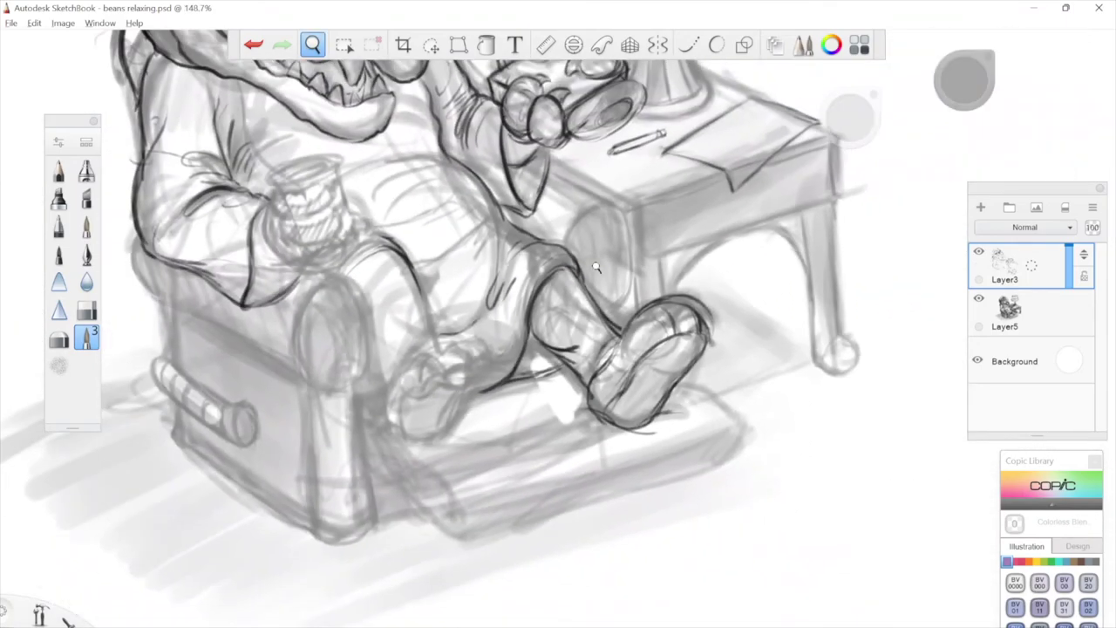
{"action": "scroll", "coordinate": [655, 350], "scroll_direction": "up", "scroll_amount": 3}
{"action": "left_click_drag", "start_coordinate": [765, 361], "coordinate": [660, 412]}
{"action": "left_click_drag", "start_coordinate": [703, 344], "coordinate": [697, 418]}
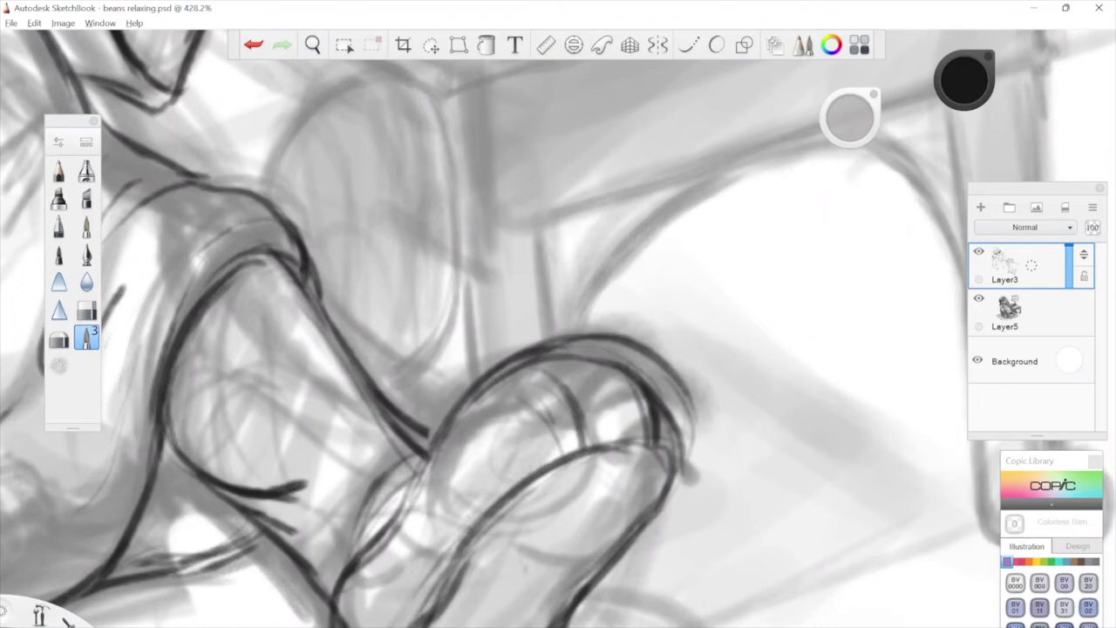
{"action": "left_click_drag", "start_coordinate": [560, 371], "coordinate": [603, 392]}
{"action": "mouse_move", "coordinate": [578, 452]}
{"action": "left_mouse_down"}
{"action": "mouse_move", "coordinate": [613, 404]}
{"action": "mouse_move", "coordinate": [613, 375]}
{"action": "mouse_move", "coordinate": [539, 366]}
{"action": "mouse_move", "coordinate": [558, 456]}
{"action": "mouse_move", "coordinate": [630, 388]}
{"action": "mouse_move", "coordinate": [617, 430]}
{"action": "mouse_move", "coordinate": [635, 383]}
{"action": "mouse_move", "coordinate": [521, 368]}
{"action": "left_mouse_up"}
{"action": "left_click_drag", "start_coordinate": [525, 375], "coordinate": [560, 443]}
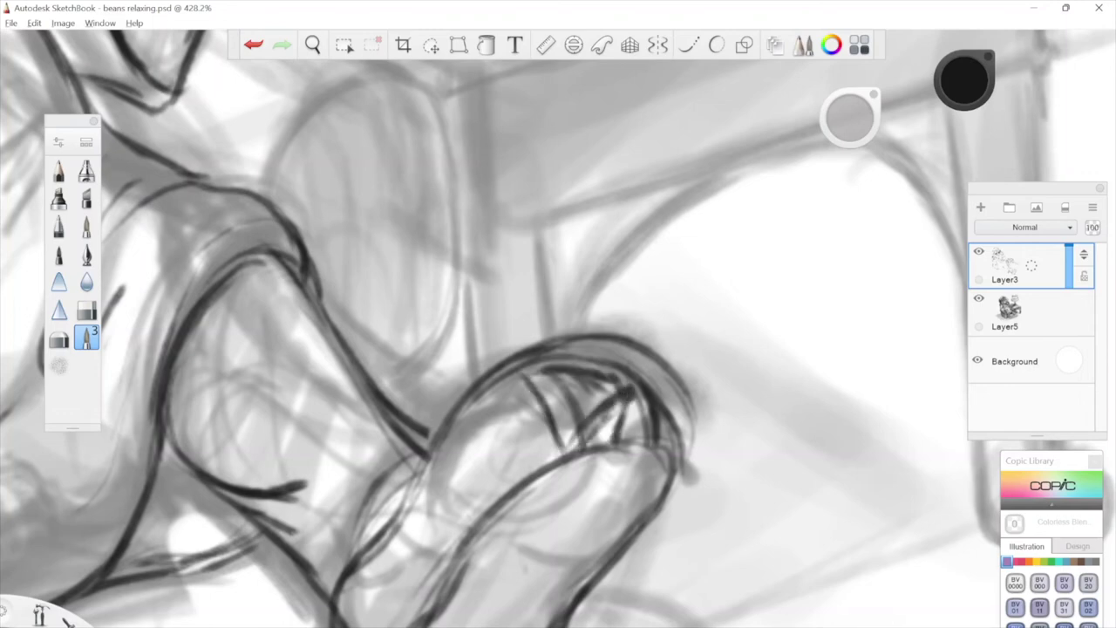
Undo the freshly inked toe lines inside the raised slipper.
{"action": "left_click_drag", "start_coordinate": [701, 361], "coordinate": [646, 348]}
{"action": "key", "text": "ctrl+z"}
{"action": "key", "text": "ctrl+z"}
{"action": "key", "text": "ctrl+z"}
{"action": "key", "text": "ctrl+z"}
{"action": "key", "text": "ctrl+z"}
{"action": "key", "text": "ctrl+z"}
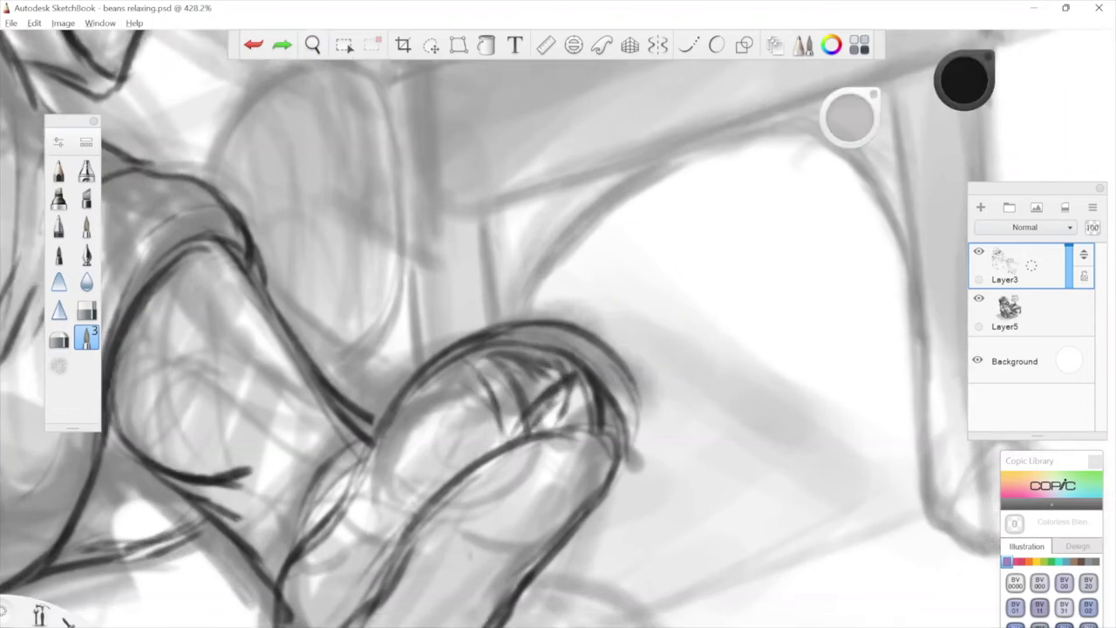
{"action": "key", "text": "ctrl+z"}
{"action": "key", "text": "ctrl+z"}
{"action": "key", "text": "ctrl+z"}
{"action": "key", "text": "ctrl+z"}
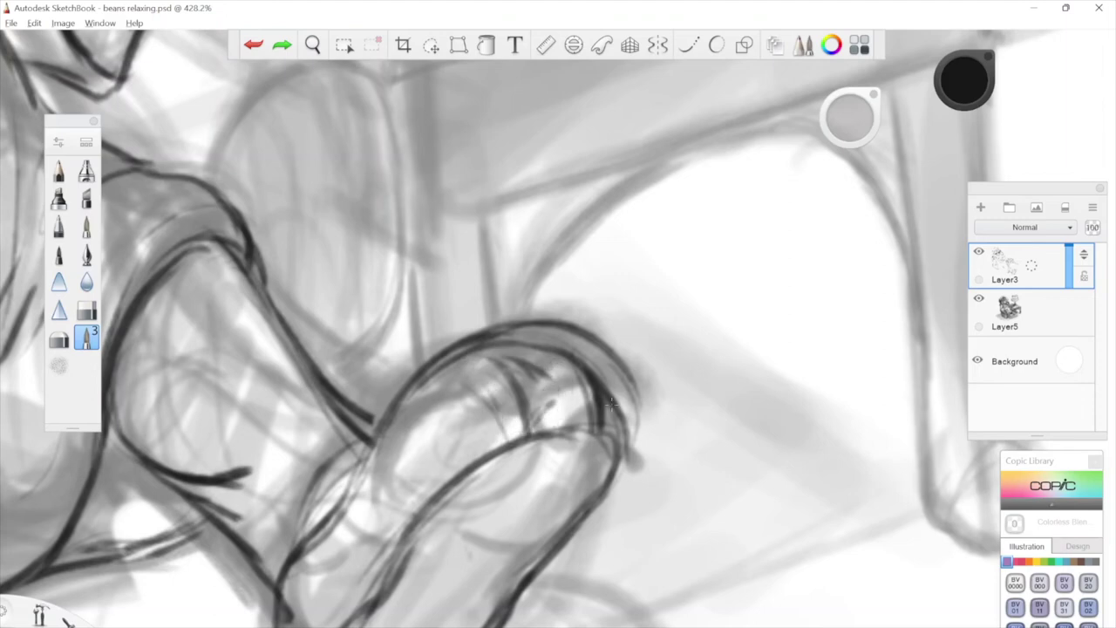
Ink a pointed claw projecting past the raised slipper's toe and a curved line over the toes.
{"action": "mouse_move", "coordinate": [576, 347]}
{"action": "left_mouse_down"}
{"action": "mouse_move", "coordinate": [629, 360]}
{"action": "mouse_move", "coordinate": [550, 355]}
{"action": "mouse_move", "coordinate": [603, 351]}
{"action": "mouse_move", "coordinate": [661, 401]}
{"action": "left_mouse_up"}
{"action": "left_click_drag", "start_coordinate": [614, 415], "coordinate": [654, 394]}
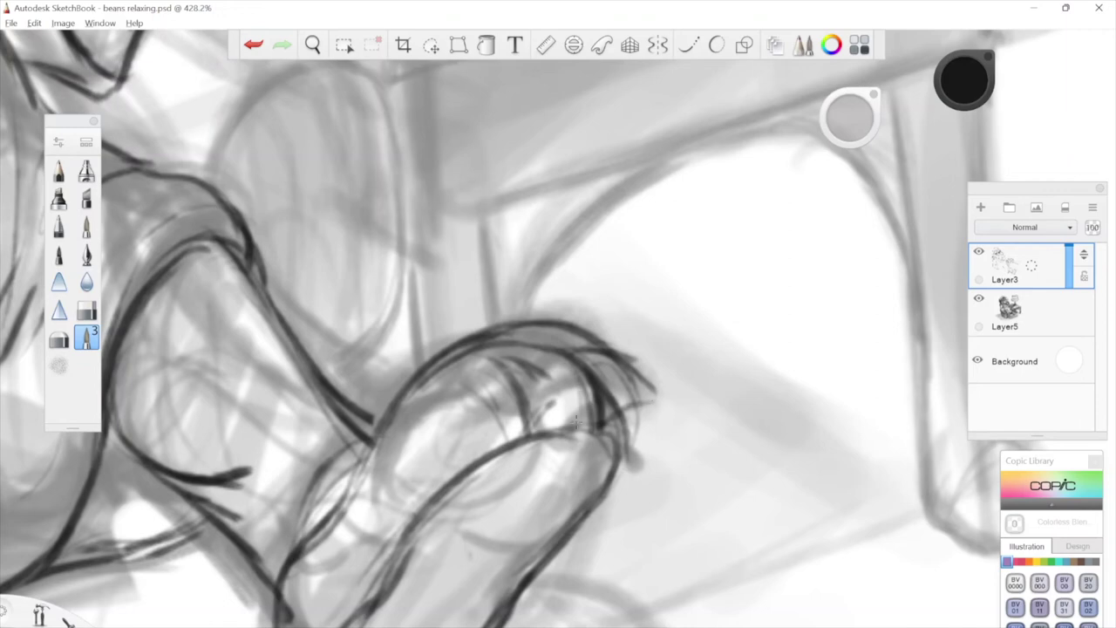
{"action": "left_click_drag", "start_coordinate": [586, 360], "coordinate": [660, 392]}
{"action": "left_click_drag", "start_coordinate": [603, 420], "coordinate": [651, 401]}
{"action": "left_click_drag", "start_coordinate": [645, 336], "coordinate": [672, 336]}
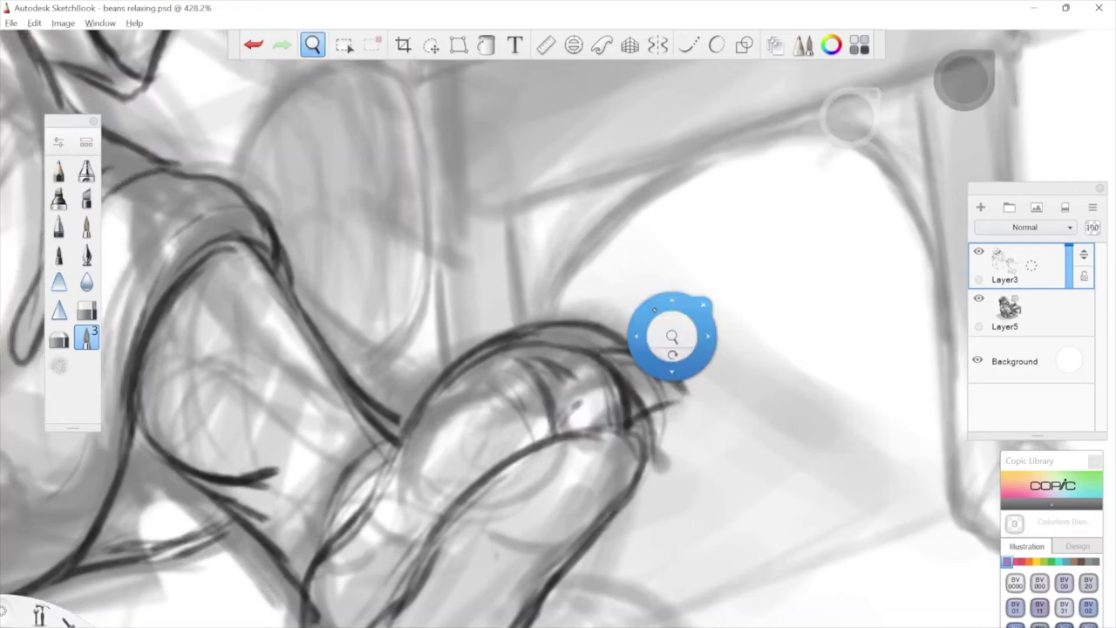
{"action": "left_click_drag", "start_coordinate": [515, 359], "coordinate": [543, 347]}
{"action": "left_click_drag", "start_coordinate": [525, 357], "coordinate": [590, 335]}
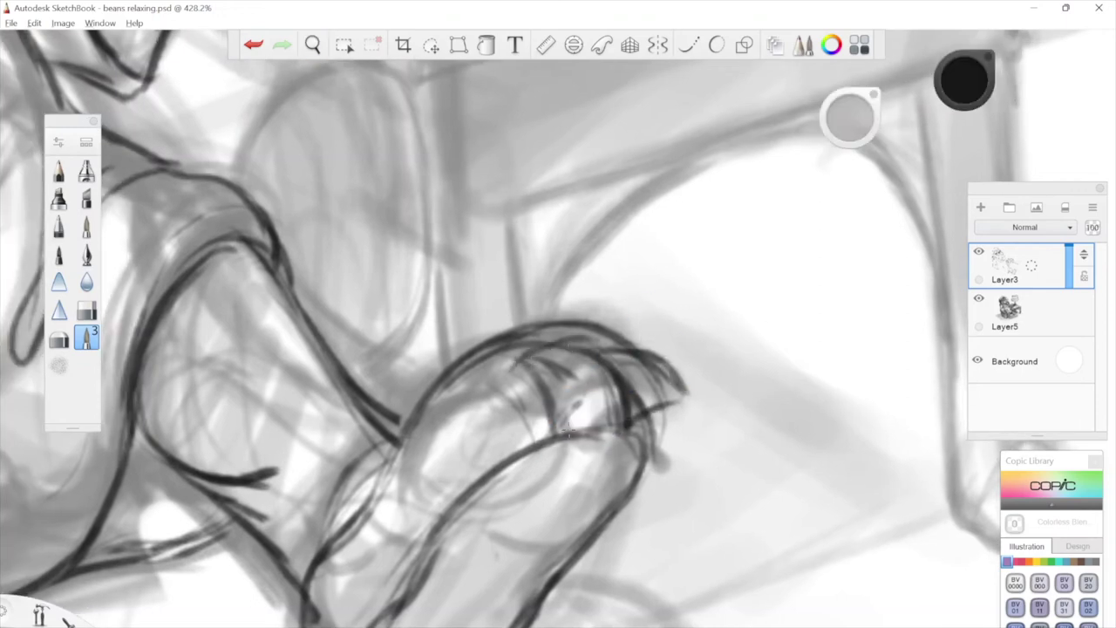
Ink the dividing lines and dark creases between the toes inside the raised slipper.
{"action": "mouse_move", "coordinate": [521, 362]}
{"action": "left_mouse_down"}
{"action": "mouse_move", "coordinate": [593, 373]}
{"action": "mouse_move", "coordinate": [603, 392]}
{"action": "left_mouse_up"}
{"action": "left_click_drag", "start_coordinate": [583, 412], "coordinate": [561, 439]}
{"action": "left_click_drag", "start_coordinate": [526, 378], "coordinate": [556, 435]}
{"action": "left_click_drag", "start_coordinate": [595, 386], "coordinate": [558, 421]}
{"action": "mouse_move", "coordinate": [597, 391]}
{"action": "left_mouse_down"}
{"action": "mouse_move", "coordinate": [584, 430]}
{"action": "mouse_move", "coordinate": [553, 435]}
{"action": "left_mouse_up"}
{"action": "mouse_move", "coordinate": [536, 350]}
{"action": "left_mouse_down"}
{"action": "mouse_move", "coordinate": [588, 368]}
{"action": "mouse_move", "coordinate": [555, 434]}
{"action": "left_mouse_up"}
{"action": "key", "text": "space"}
{"action": "left_click_drag", "start_coordinate": [684, 383], "coordinate": [642, 342]}
{"action": "mouse_move", "coordinate": [591, 376]}
{"action": "left_mouse_down"}
{"action": "mouse_move", "coordinate": [639, 361]}
{"action": "mouse_move", "coordinate": [590, 399]}
{"action": "mouse_move", "coordinate": [605, 425]}
{"action": "left_mouse_up"}
Strengthen the curves over the toes and add a second pointed claw at the slipper's tip.
{"action": "key", "text": "space"}
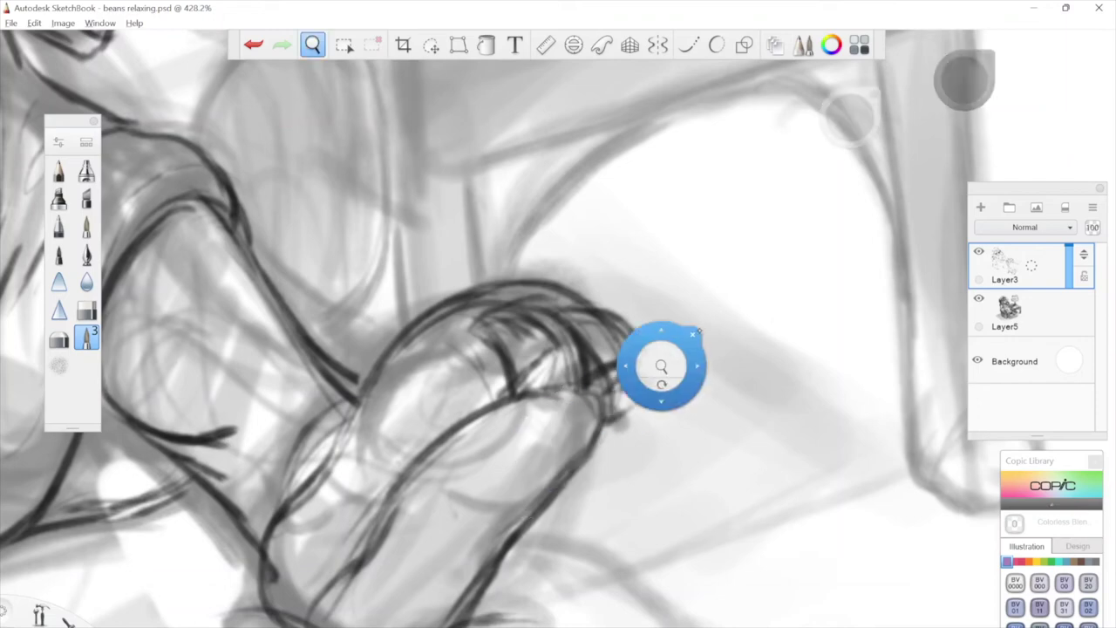
{"action": "left_click_drag", "start_coordinate": [660, 366], "coordinate": [667, 378]}
{"action": "key", "text": "space"}
{"action": "mouse_move", "coordinate": [511, 357]}
{"action": "left_mouse_down"}
{"action": "mouse_move", "coordinate": [611, 299]}
{"action": "mouse_move", "coordinate": [550, 357]}
{"action": "left_mouse_up"}
{"action": "mouse_move", "coordinate": [597, 324]}
{"action": "left_mouse_down"}
{"action": "mouse_move", "coordinate": [572, 372]}
{"action": "mouse_move", "coordinate": [518, 296]}
{"action": "left_mouse_up"}
{"action": "mouse_move", "coordinate": [621, 346]}
{"action": "left_mouse_down"}
{"action": "mouse_move", "coordinate": [615, 374]}
{"action": "mouse_move", "coordinate": [625, 369]}
{"action": "left_mouse_up"}
{"action": "key", "text": "space"}
{"action": "left_click_drag", "start_coordinate": [693, 342], "coordinate": [715, 390]}
{"action": "left_click_drag", "start_coordinate": [608, 326], "coordinate": [639, 335]}
Ink the slipper's opening line by the ankle and thicken the sole's inner edge down to the heel.
{"action": "key", "text": "space"}
{"action": "mouse_move", "coordinate": [473, 349]}
{"action": "left_mouse_down"}
{"action": "mouse_move", "coordinate": [607, 312]}
{"action": "mouse_move", "coordinate": [690, 232]}
{"action": "left_mouse_up"}
{"action": "left_click_drag", "start_coordinate": [476, 322], "coordinate": [455, 452]}
{"action": "key", "text": "space"}
{"action": "left_click_drag", "start_coordinate": [629, 364], "coordinate": [643, 272]}
{"action": "mouse_move", "coordinate": [579, 286]}
{"action": "left_mouse_down"}
{"action": "mouse_move", "coordinate": [628, 265]}
{"action": "mouse_move", "coordinate": [691, 261]}
{"action": "left_mouse_up"}
{"action": "left_click_drag", "start_coordinate": [561, 307], "coordinate": [439, 453]}
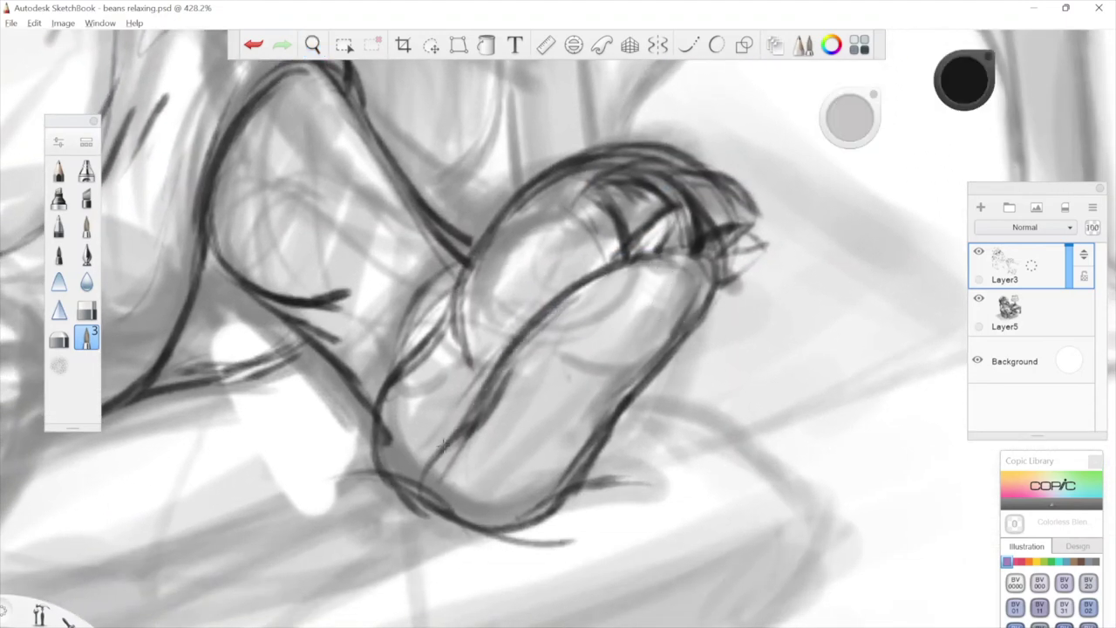
{"action": "left_click_drag", "start_coordinate": [489, 410], "coordinate": [428, 531]}
{"action": "key", "text": "space"}
{"action": "left_click_drag", "start_coordinate": [586, 351], "coordinate": [618, 456]}
{"action": "left_click_drag", "start_coordinate": [490, 397], "coordinate": [424, 478]}
{"action": "left_click_drag", "start_coordinate": [483, 418], "coordinate": [420, 486]}
{"action": "left_click_drag", "start_coordinate": [469, 429], "coordinate": [408, 527]}
Thicken the raised leg's shin contour and darken the slipper's opening line at the ankle.
{"action": "key", "text": "space"}
{"action": "left_click_drag", "start_coordinate": [612, 231], "coordinate": [603, 326]}
{"action": "key", "text": "space"}
{"action": "left_click_drag", "start_coordinate": [558, 371], "coordinate": [583, 274]}
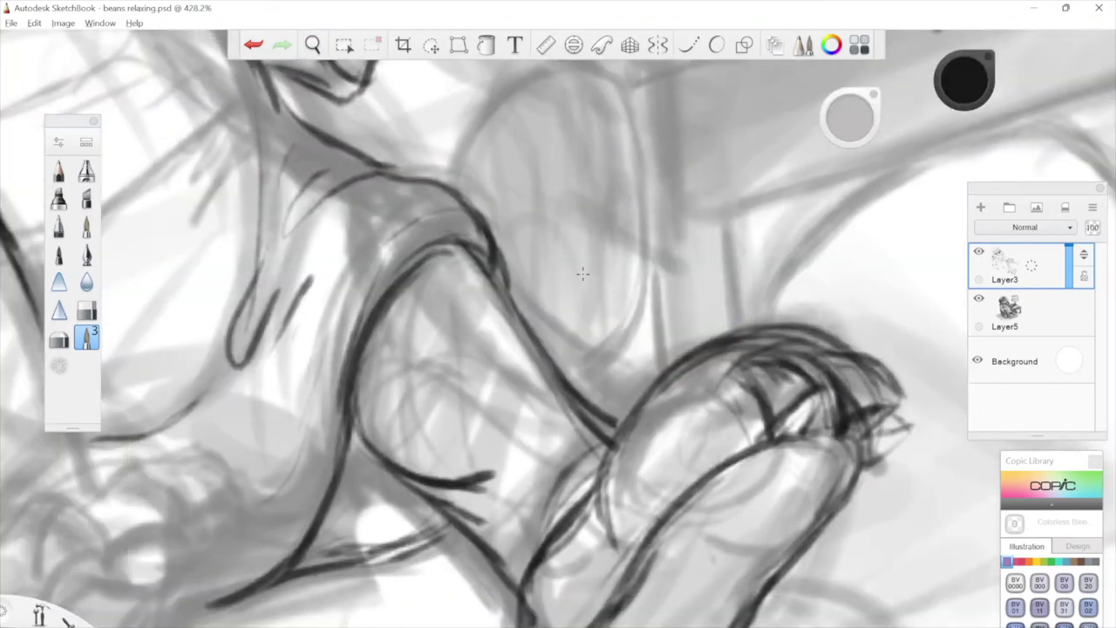
{"action": "left_click_drag", "start_coordinate": [480, 258], "coordinate": [632, 461]}
{"action": "key", "text": "space"}
{"action": "left_click_drag", "start_coordinate": [674, 375], "coordinate": [636, 297]}
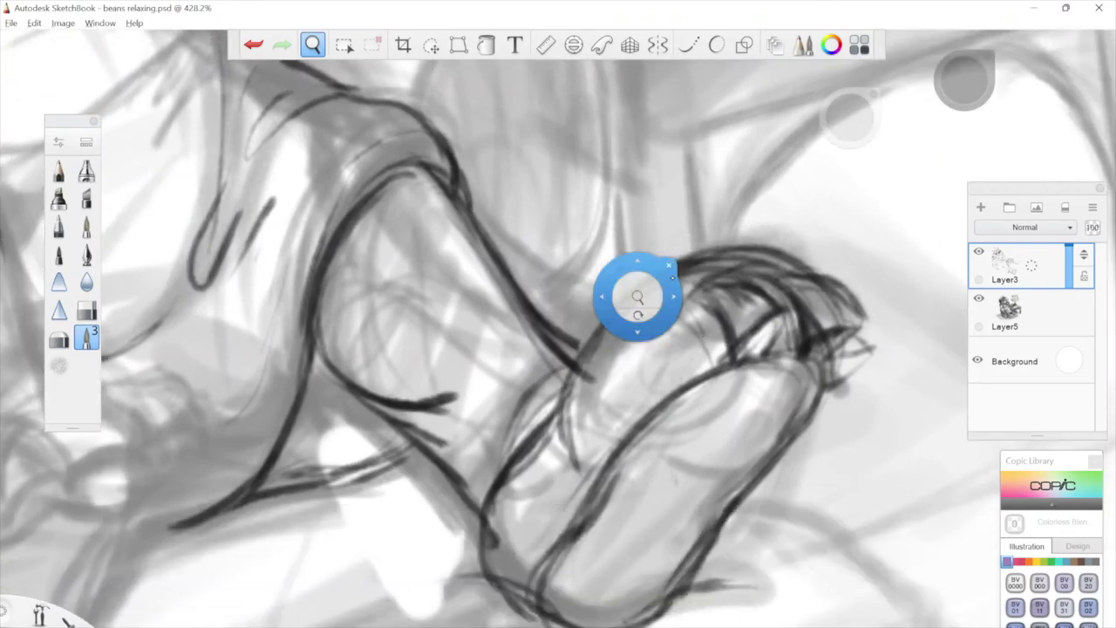
{"action": "mouse_move", "coordinate": [718, 441]}
{"action": "left_mouse_down"}
{"action": "mouse_move", "coordinate": [713, 451]}
{"action": "mouse_move", "coordinate": [689, 401]}
{"action": "mouse_move", "coordinate": [717, 405]}
{"action": "mouse_move", "coordinate": [690, 404]}
{"action": "mouse_move", "coordinate": [772, 369]}
{"action": "mouse_move", "coordinate": [706, 382]}
{"action": "mouse_move", "coordinate": [723, 478]}
{"action": "left_mouse_up"}
{"action": "left_click_drag", "start_coordinate": [518, 456], "coordinate": [605, 482]}
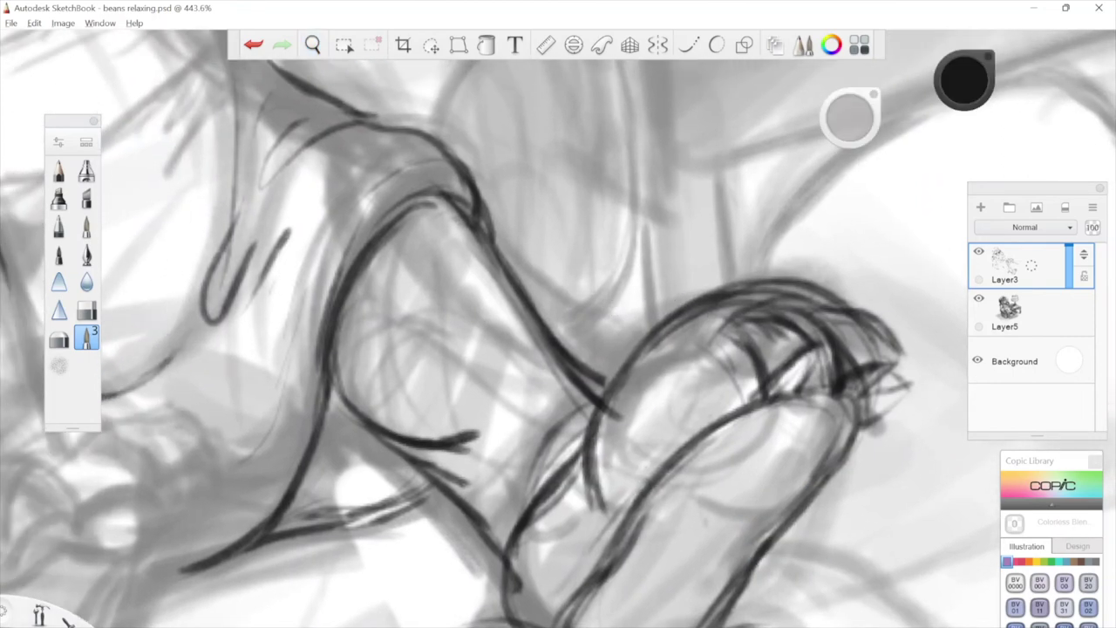
Draw small oval scale spots across the raised leg's shin.
{"action": "left_click_drag", "start_coordinate": [475, 197], "coordinate": [613, 232]}
{"action": "mouse_move", "coordinate": [476, 390]}
{"action": "left_mouse_down"}
{"action": "mouse_move", "coordinate": [478, 407]}
{"action": "mouse_move", "coordinate": [479, 362]}
{"action": "mouse_move", "coordinate": [502, 360]}
{"action": "left_mouse_up"}
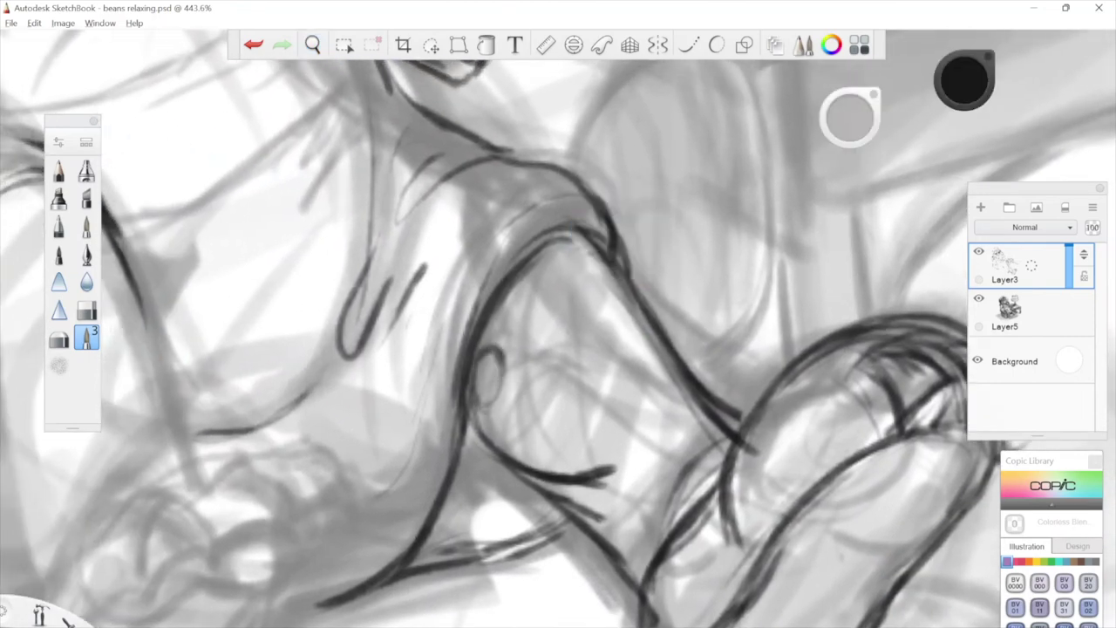
{"action": "left_click_drag", "start_coordinate": [526, 293], "coordinate": [520, 296]}
{"action": "left_click_drag", "start_coordinate": [566, 402], "coordinate": [560, 407]}
{"action": "left_click_drag", "start_coordinate": [614, 350], "coordinate": [607, 354]}
{"action": "left_click_drag", "start_coordinate": [602, 289], "coordinate": [595, 293]}
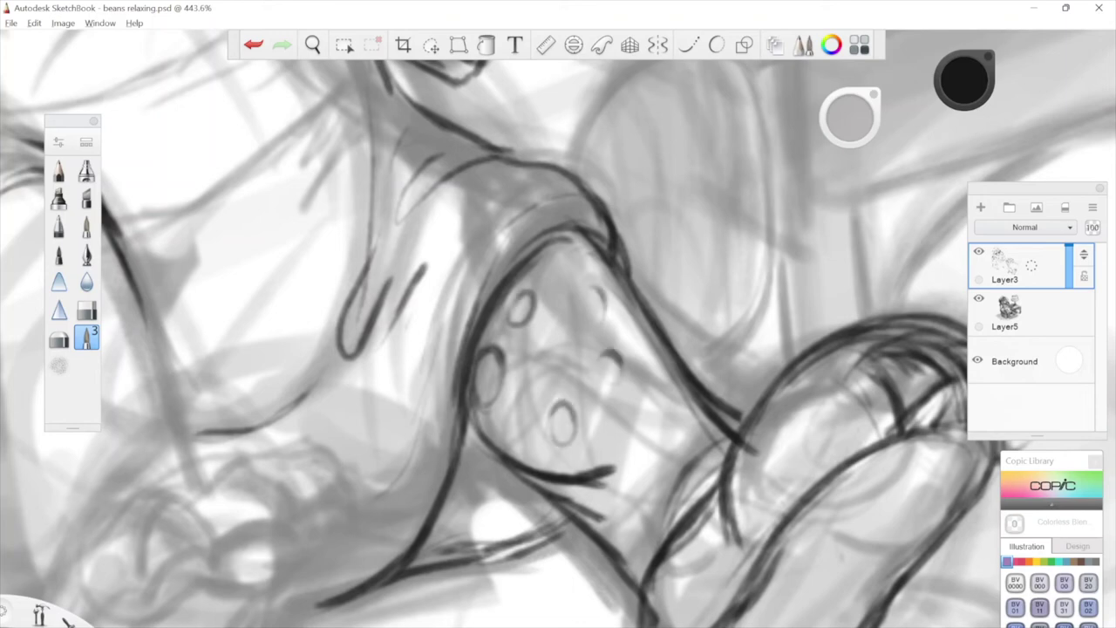
{"action": "left_click_drag", "start_coordinate": [710, 294], "coordinate": [668, 240]}
{"action": "left_click_drag", "start_coordinate": [340, 624], "coordinate": [499, 490]}
{"action": "mouse_move", "coordinate": [548, 358]}
{"action": "left_mouse_down"}
{"action": "mouse_move", "coordinate": [700, 306]}
{"action": "mouse_move", "coordinate": [431, 538]}
{"action": "left_mouse_up"}
{"action": "mouse_move", "coordinate": [533, 305]}
{"action": "left_mouse_down"}
{"action": "mouse_move", "coordinate": [506, 220]}
{"action": "mouse_move", "coordinate": [534, 312]}
{"action": "left_mouse_up"}
{"action": "left_click_drag", "start_coordinate": [540, 358], "coordinate": [508, 483]}
{"action": "left_click_drag", "start_coordinate": [528, 410], "coordinate": [456, 551]}
{"action": "mouse_move", "coordinate": [487, 224]}
{"action": "left_mouse_down"}
{"action": "mouse_move", "coordinate": [612, 283]}
{"action": "mouse_move", "coordinate": [504, 387]}
{"action": "left_mouse_up"}
{"action": "left_click_drag", "start_coordinate": [568, 319], "coordinate": [628, 347]}
{"action": "left_click_drag", "start_coordinate": [612, 268], "coordinate": [497, 337]}
{"action": "mouse_move", "coordinate": [563, 530]}
{"action": "left_mouse_down"}
{"action": "mouse_move", "coordinate": [568, 541]}
{"action": "mouse_move", "coordinate": [676, 368]}
{"action": "left_mouse_up"}
{"action": "left_click_drag", "start_coordinate": [450, 624], "coordinate": [515, 508]}
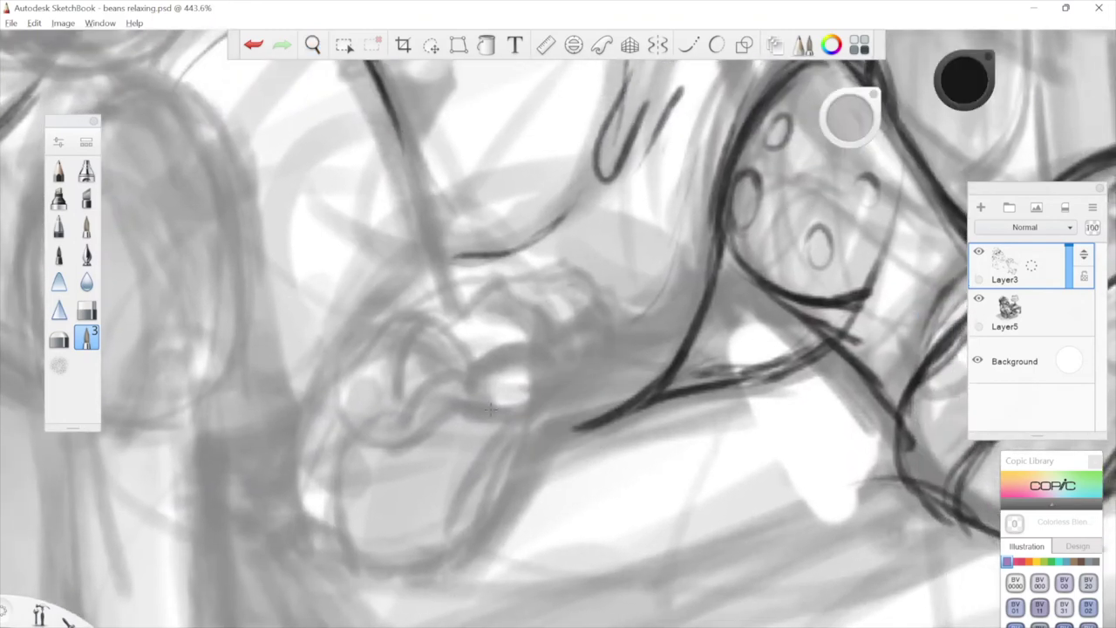
Ink the near foot's slipper with its rounded outer outline, inner sole curves and heel.
{"action": "mouse_move", "coordinate": [586, 301]}
{"action": "left_mouse_down"}
{"action": "mouse_move", "coordinate": [488, 272]}
{"action": "mouse_move", "coordinate": [369, 375]}
{"action": "left_mouse_up"}
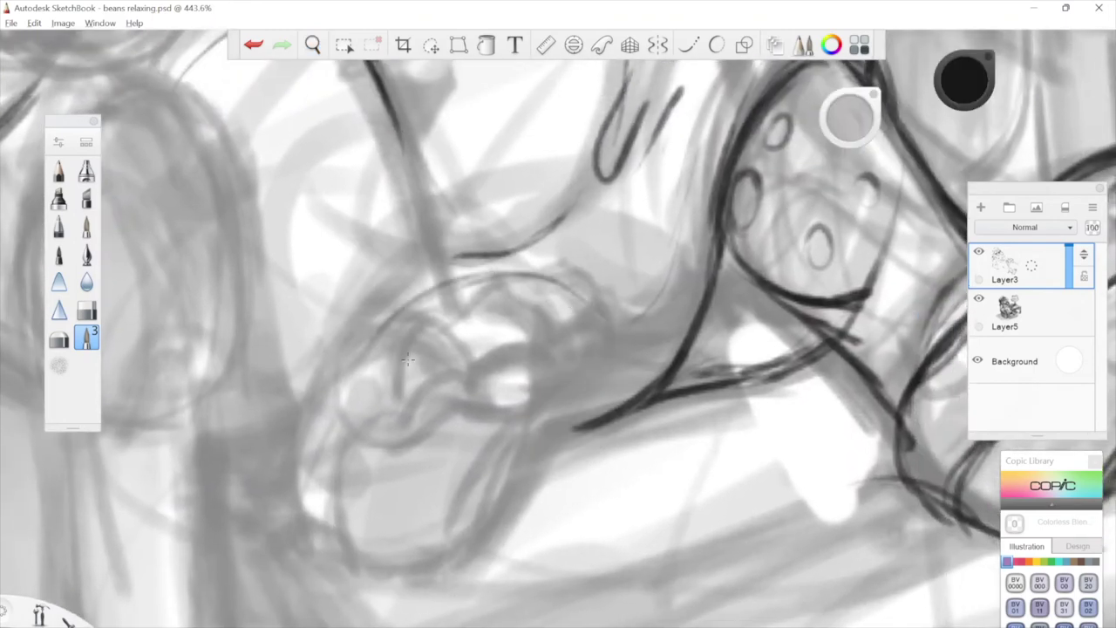
{"action": "left_click_drag", "start_coordinate": [423, 410], "coordinate": [522, 394]}
{"action": "left_click_drag", "start_coordinate": [568, 330], "coordinate": [573, 381]}
{"action": "mouse_move", "coordinate": [573, 361]}
{"action": "left_mouse_down"}
{"action": "mouse_move", "coordinate": [458, 280]}
{"action": "mouse_move", "coordinate": [333, 404]}
{"action": "left_mouse_up"}
{"action": "left_click_drag", "start_coordinate": [349, 356], "coordinate": [332, 481]}
{"action": "left_click_drag", "start_coordinate": [333, 378], "coordinate": [344, 533]}
{"action": "mouse_move", "coordinate": [331, 423]}
{"action": "left_mouse_down"}
{"action": "mouse_move", "coordinate": [364, 572]}
{"action": "mouse_move", "coordinate": [403, 446]}
{"action": "mouse_move", "coordinate": [468, 368]}
{"action": "left_mouse_up"}
{"action": "left_click_drag", "start_coordinate": [328, 420], "coordinate": [303, 513]}
{"action": "left_click_drag", "start_coordinate": [323, 457], "coordinate": [300, 516]}
{"action": "mouse_move", "coordinate": [319, 476]}
{"action": "left_mouse_down"}
{"action": "mouse_move", "coordinate": [340, 577]}
{"action": "mouse_move", "coordinate": [388, 586]}
{"action": "mouse_move", "coordinate": [513, 506]}
{"action": "left_mouse_up"}
{"action": "mouse_move", "coordinate": [571, 355]}
{"action": "left_mouse_down"}
{"action": "mouse_move", "coordinate": [562, 416]}
{"action": "mouse_move", "coordinate": [467, 569]}
{"action": "left_mouse_up"}
{"action": "left_click_drag", "start_coordinate": [374, 590], "coordinate": [504, 509]}
Remove the inked near slipper and the end of the gown's fold line just above it.
{"action": "key", "text": "space"}
{"action": "left_click_drag", "start_coordinate": [690, 279], "coordinate": [618, 361]}
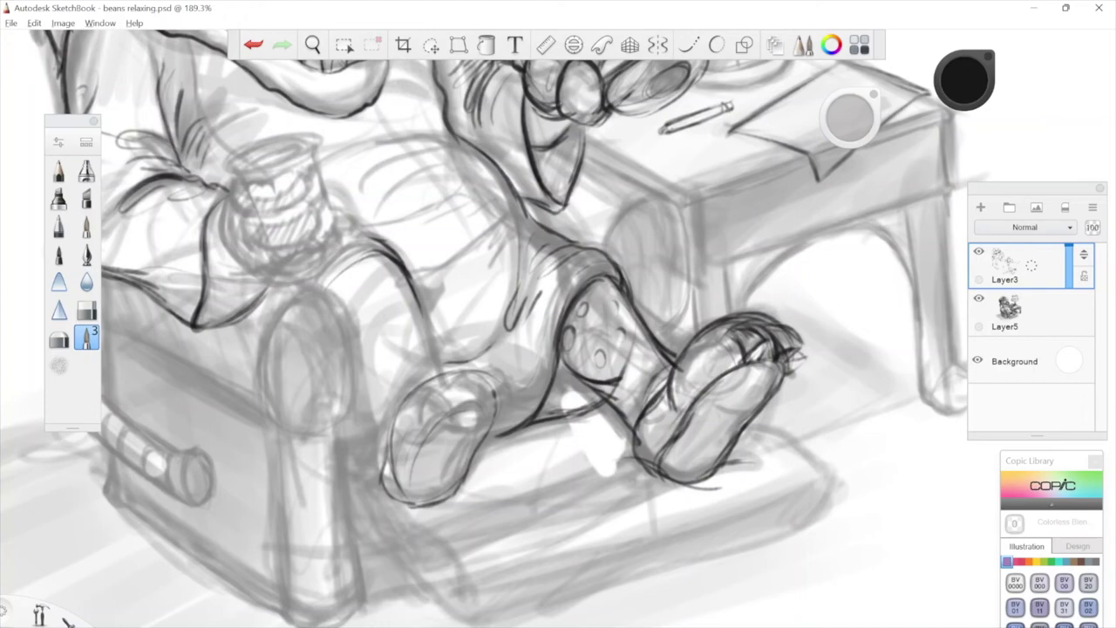
{"action": "key", "text": "space"}
{"action": "left_click_drag", "start_coordinate": [636, 337], "coordinate": [650, 404]}
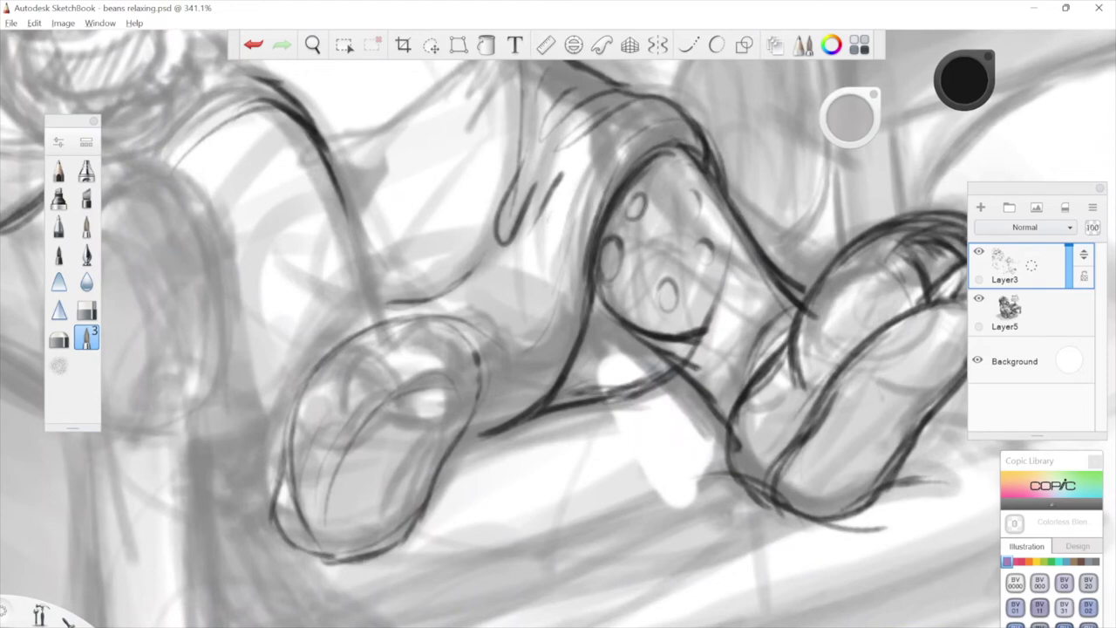
{"action": "mouse_move", "coordinate": [474, 342]}
{"action": "left_mouse_down"}
{"action": "mouse_move", "coordinate": [464, 429]}
{"action": "mouse_move", "coordinate": [482, 335]}
{"action": "mouse_move", "coordinate": [465, 324]}
{"action": "mouse_move", "coordinate": [375, 327]}
{"action": "mouse_move", "coordinate": [281, 471]}
{"action": "mouse_move", "coordinate": [314, 558]}
{"action": "mouse_move", "coordinate": [400, 532]}
{"action": "mouse_move", "coordinate": [449, 452]}
{"action": "left_mouse_up"}
{"action": "key", "text": "e"}
{"action": "key", "text": "e"}
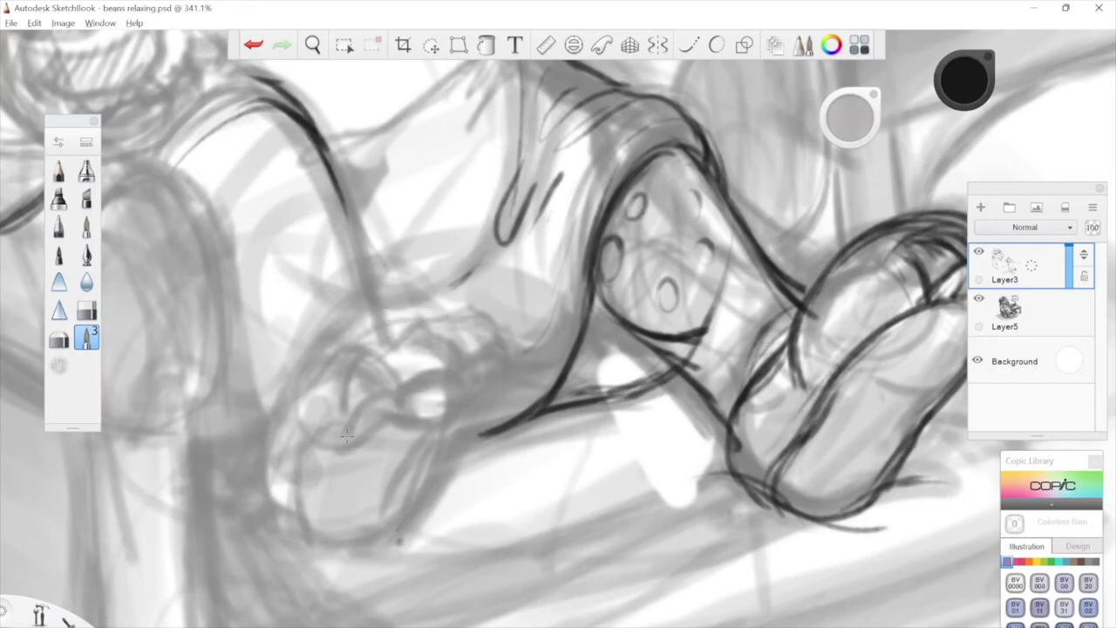
Erase the overshooting tip of the gown's lower corner beside the near foot.
{"action": "key", "text": "space"}
{"action": "left_click_drag", "start_coordinate": [386, 419], "coordinate": [454, 417]}
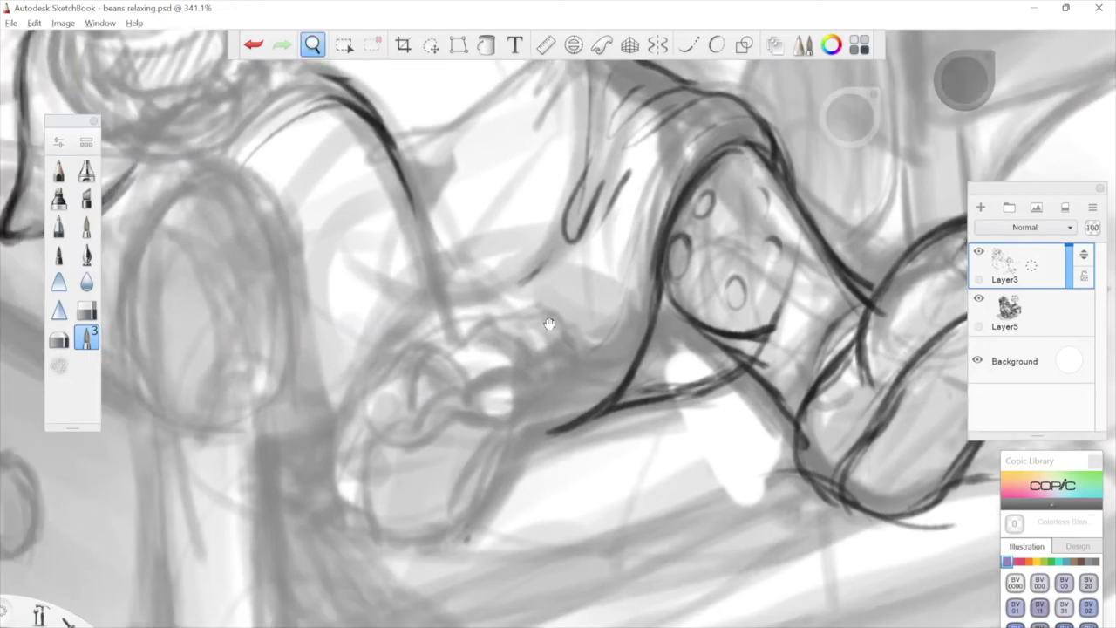
{"action": "left_click", "coordinate": [86, 310]}
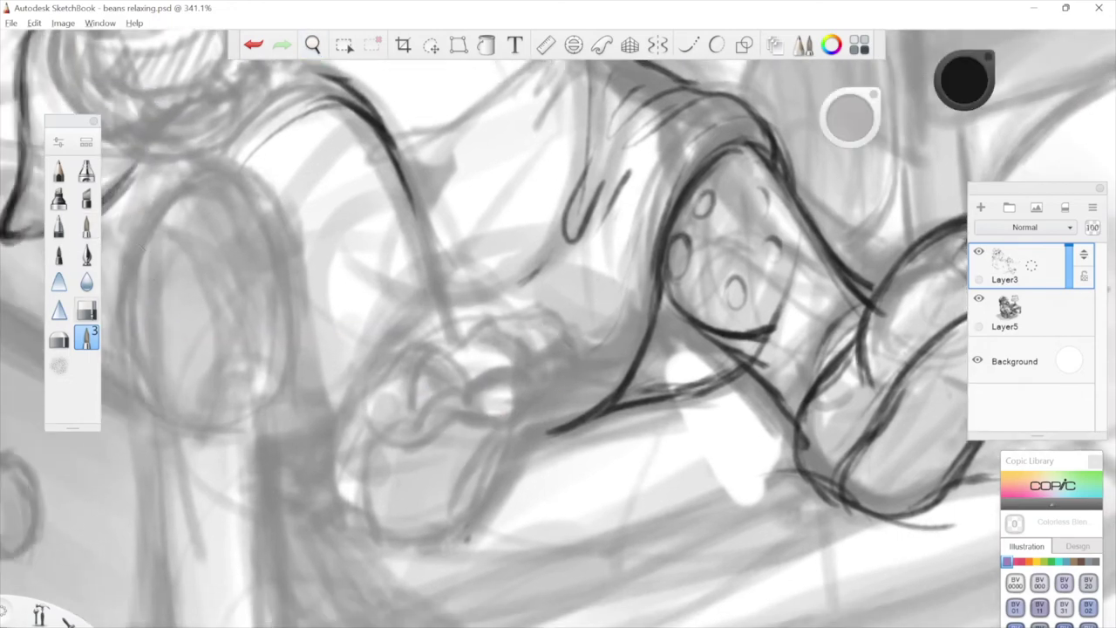
{"action": "left_click_drag", "start_coordinate": [582, 417], "coordinate": [561, 432]}
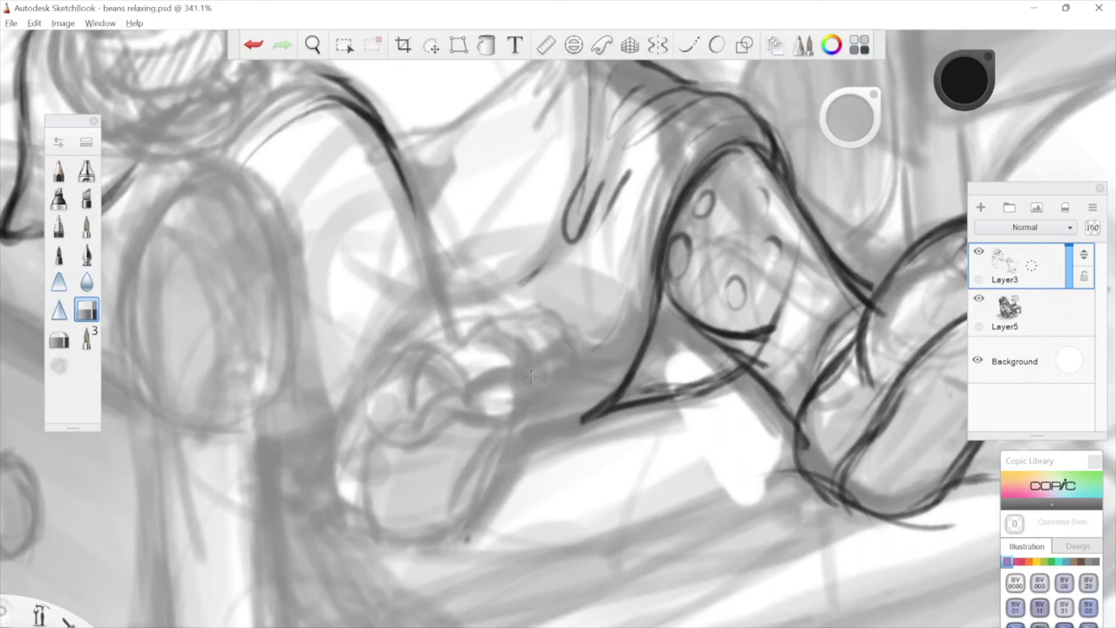
{"action": "left_click", "coordinate": [86, 338]}
{"action": "mouse_move", "coordinate": [400, 476]}
{"action": "left_mouse_down"}
{"action": "mouse_move", "coordinate": [420, 454]}
{"action": "mouse_move", "coordinate": [471, 541]}
{"action": "left_mouse_up"}
{"action": "key", "text": "ctrl+z"}
Try to distort the line art to enlarge the raised foot, and undo the distortion.
{"action": "key", "text": "space"}
{"action": "left_click_drag", "start_coordinate": [613, 428], "coordinate": [615, 432]}
{"action": "left_click_drag", "start_coordinate": [459, 148], "coordinate": [365, 486]}
{"action": "left_click_drag", "start_coordinate": [617, 507], "coordinate": [666, 400]}
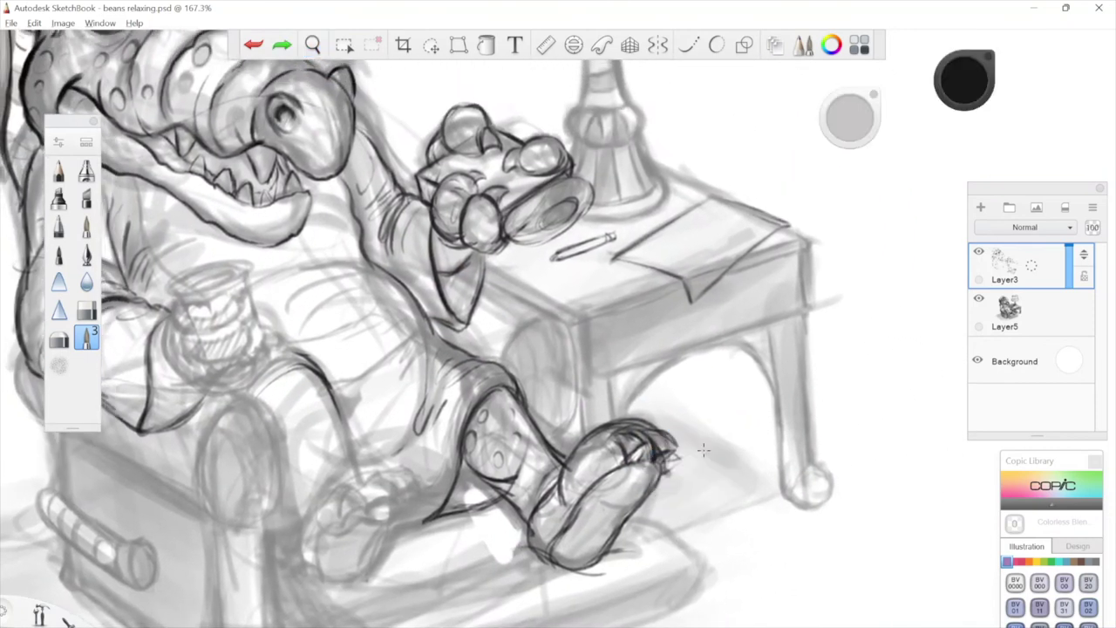
{"action": "left_click", "coordinate": [431, 44]}
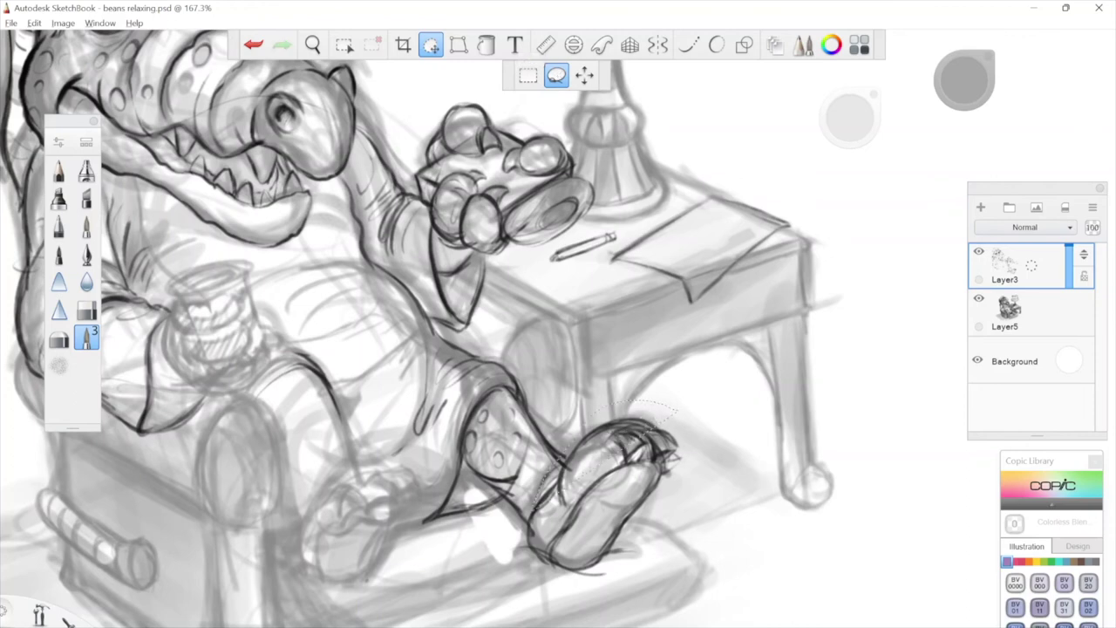
{"action": "left_click_drag", "start_coordinate": [682, 508], "coordinate": [679, 403]}
{"action": "left_click", "coordinate": [459, 45]}
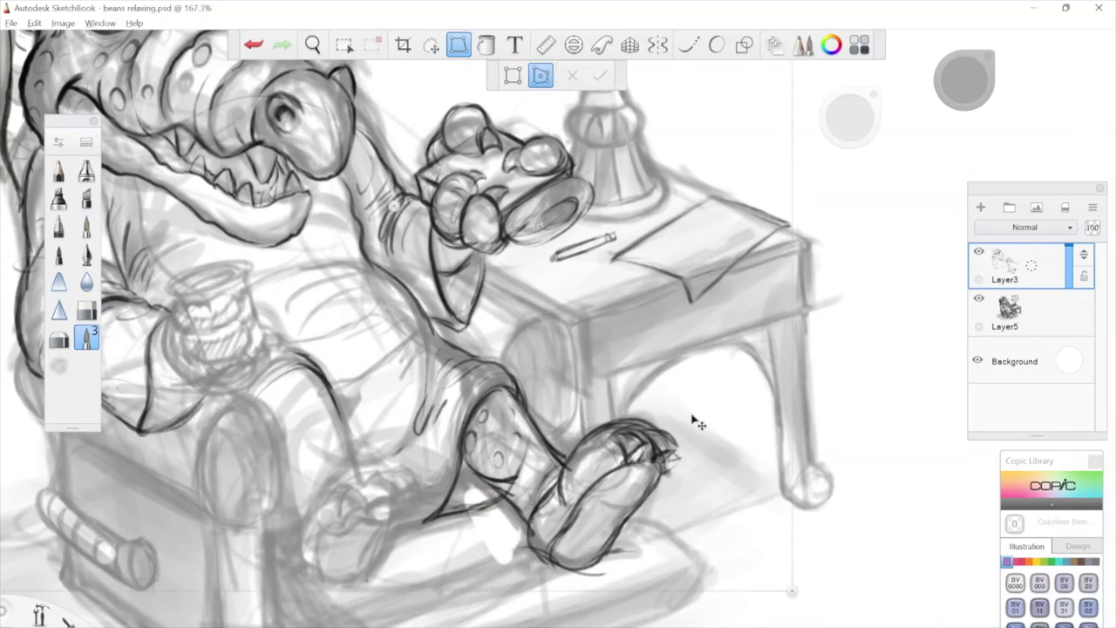
{"action": "left_click_drag", "start_coordinate": [793, 593], "coordinate": [793, 595]}
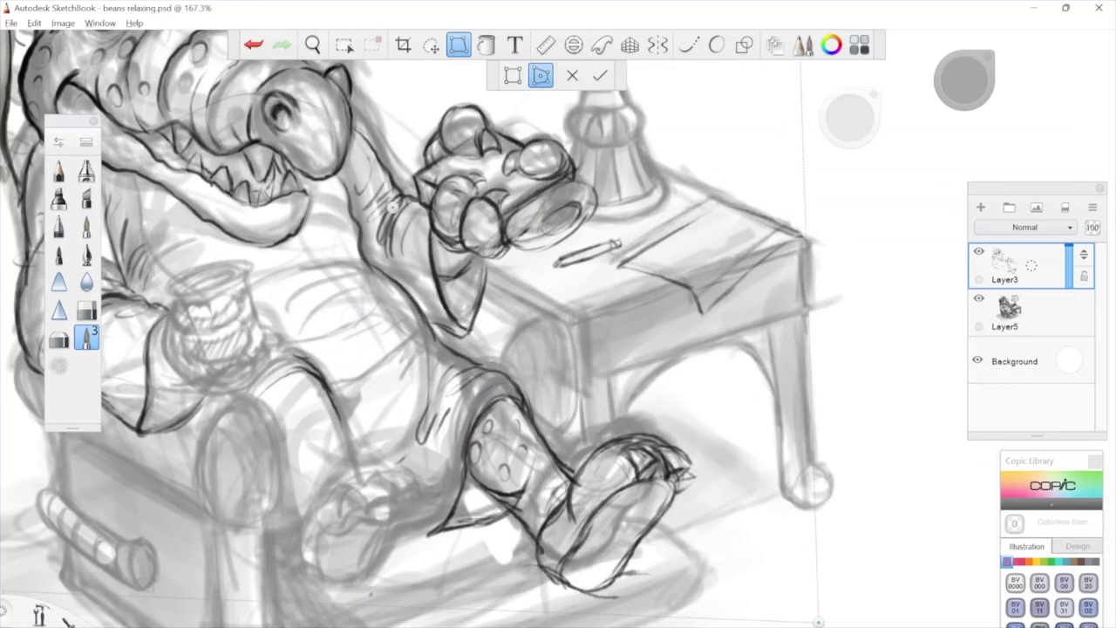
{"action": "key", "text": "ctrl+z"}
{"action": "left_click", "coordinate": [600, 75]}
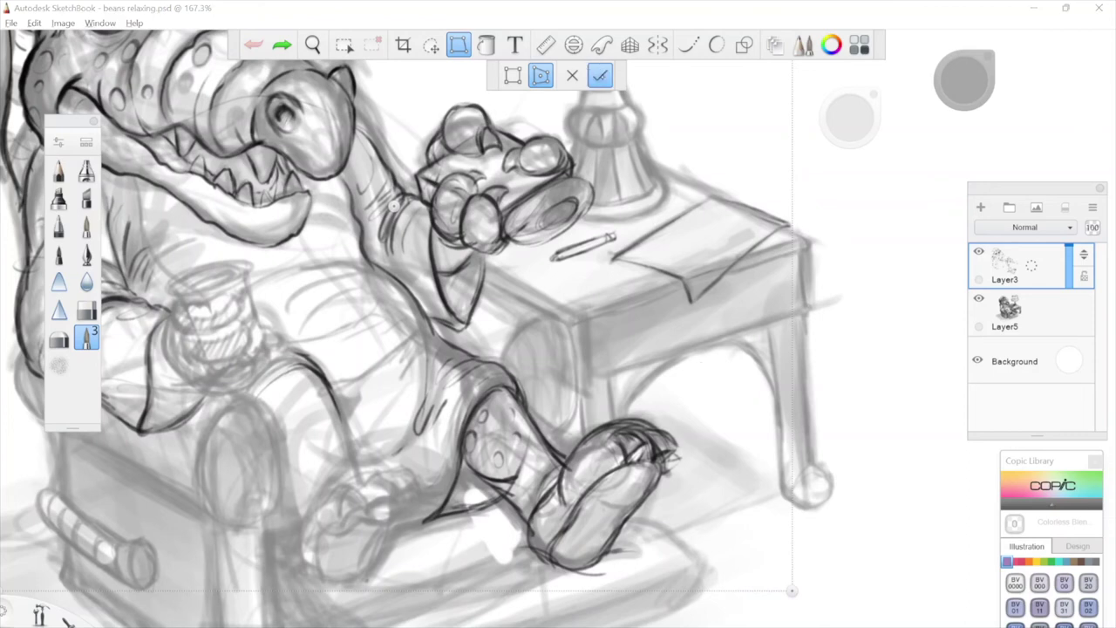
Lasso the raised slippered foot and enlarge, rotate and reposition it at the end of the leg.
{"action": "left_click", "coordinate": [431, 45]}
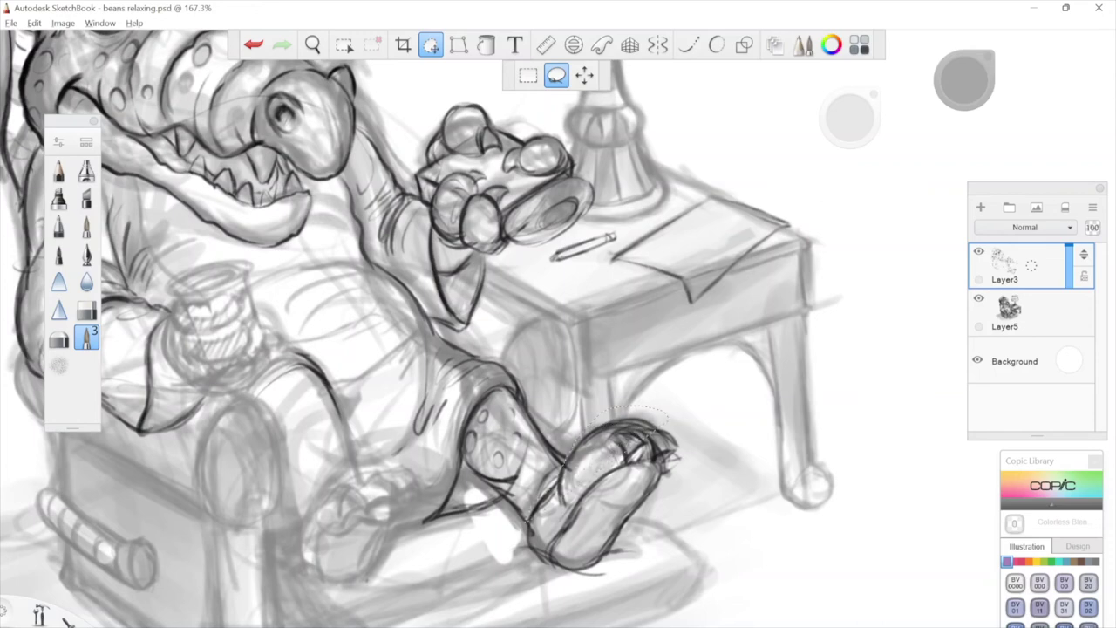
{"action": "left_click_drag", "start_coordinate": [668, 522], "coordinate": [660, 390]}
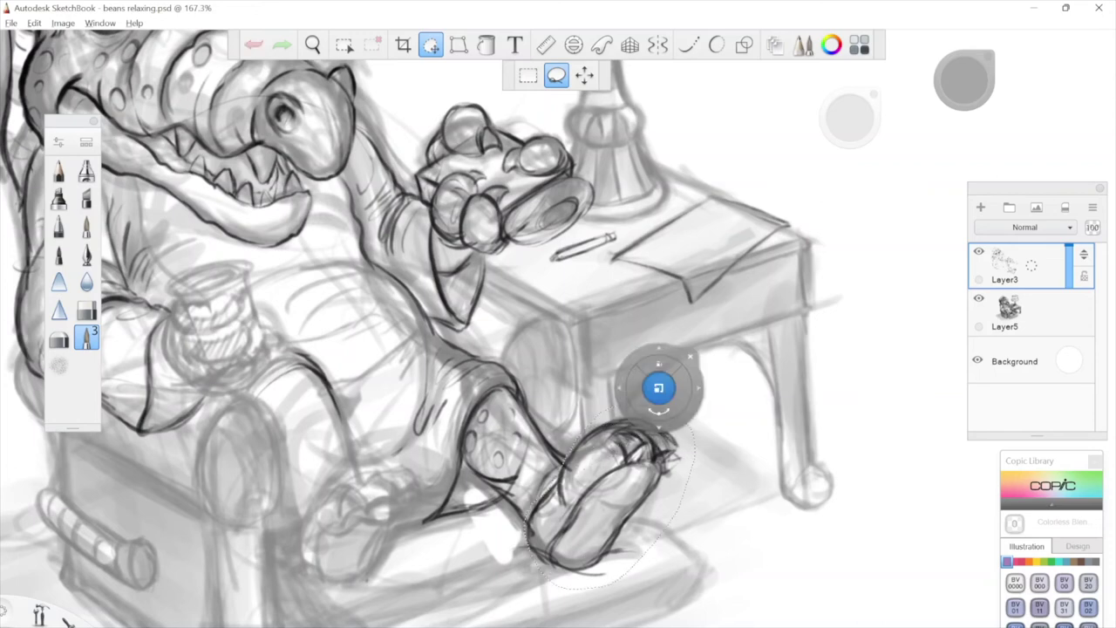
{"action": "left_click_drag", "start_coordinate": [658, 388], "coordinate": [663, 398]}
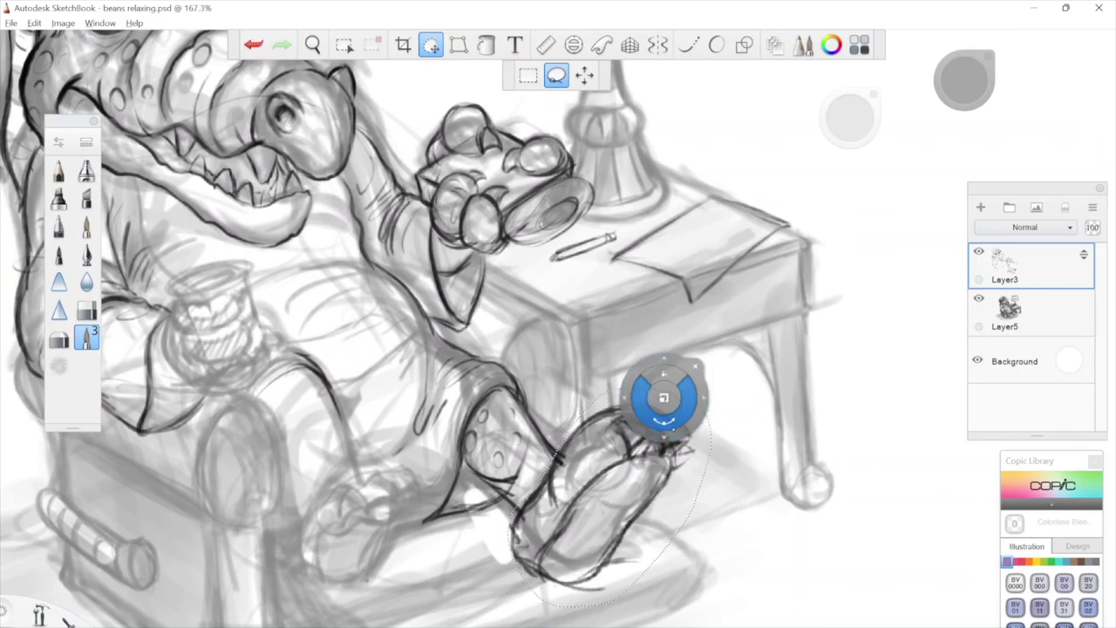
{"action": "mouse_move", "coordinate": [672, 424]}
{"action": "left_mouse_down"}
{"action": "mouse_move", "coordinate": [683, 419]}
{"action": "mouse_move", "coordinate": [701, 448]}
{"action": "mouse_move", "coordinate": [707, 434]}
{"action": "left_mouse_up"}
{"action": "left_click", "coordinate": [431, 46]}
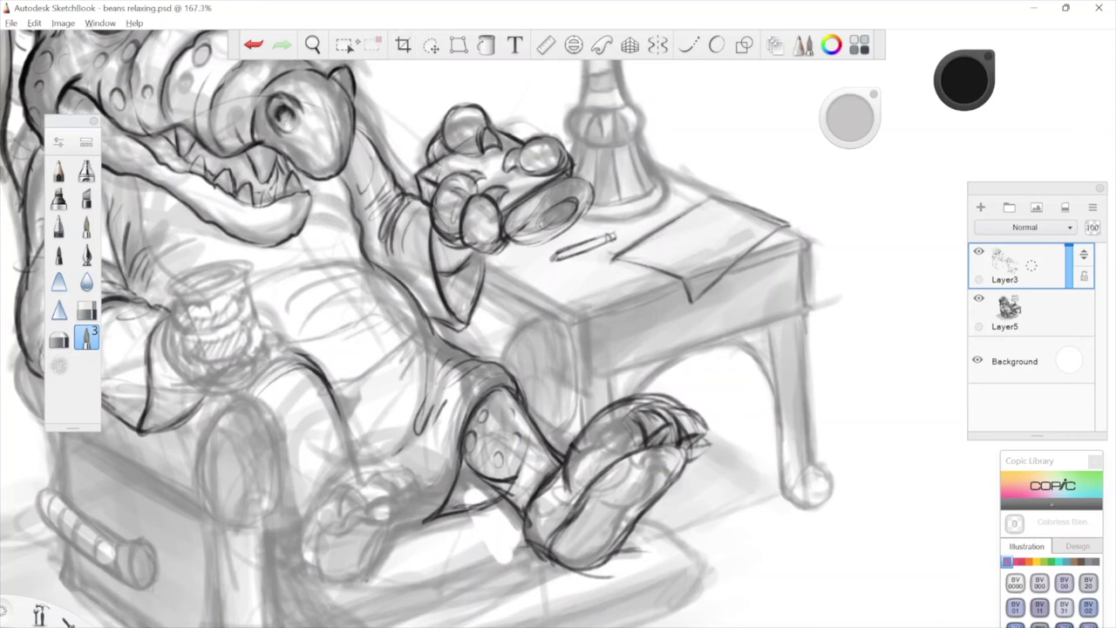
Lasso the raised foot again and fine-tune its size and placement at the ankle.
{"action": "left_click", "coordinate": [431, 45]}
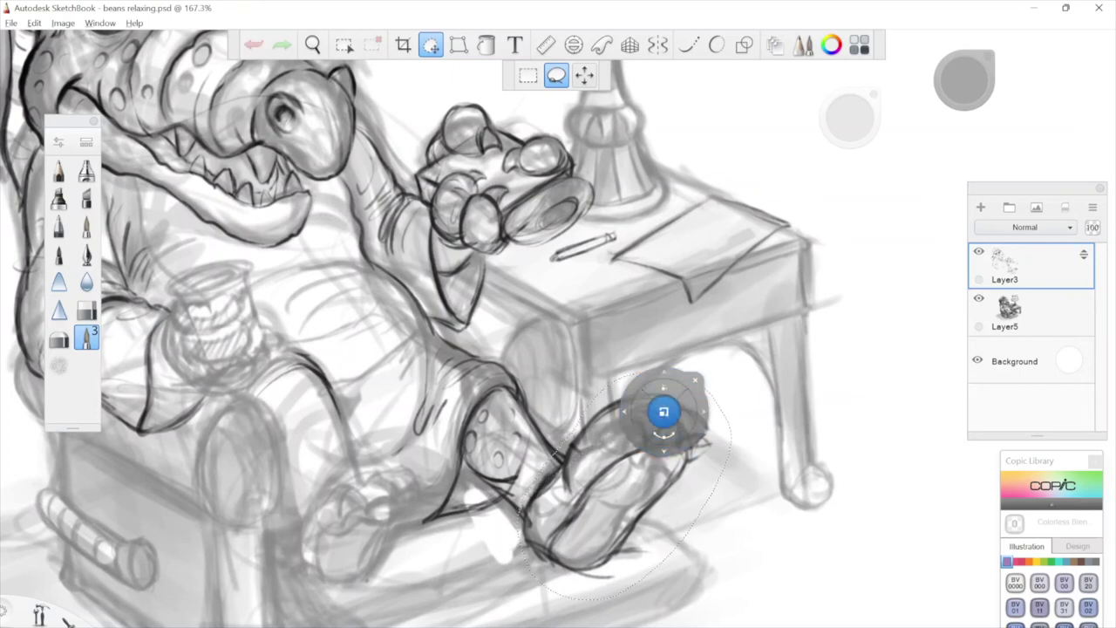
{"action": "mouse_move", "coordinate": [664, 412]}
{"action": "left_mouse_down"}
{"action": "mouse_move", "coordinate": [682, 398]}
{"action": "mouse_move", "coordinate": [664, 413]}
{"action": "mouse_move", "coordinate": [679, 458]}
{"action": "mouse_move", "coordinate": [667, 446]}
{"action": "left_mouse_up"}
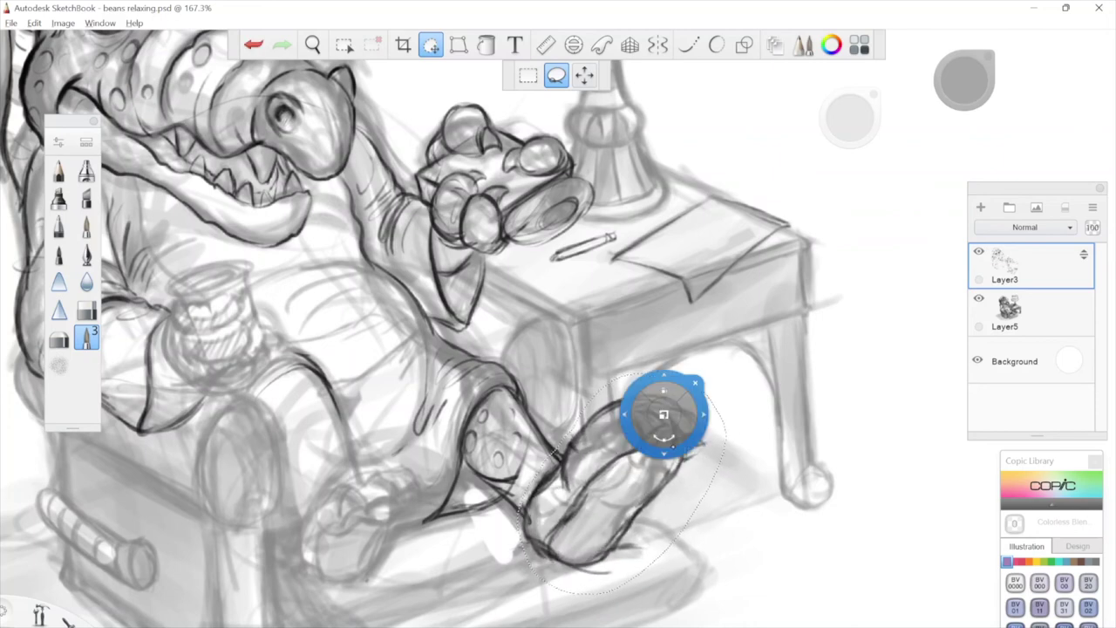
{"action": "left_click", "coordinate": [556, 76]}
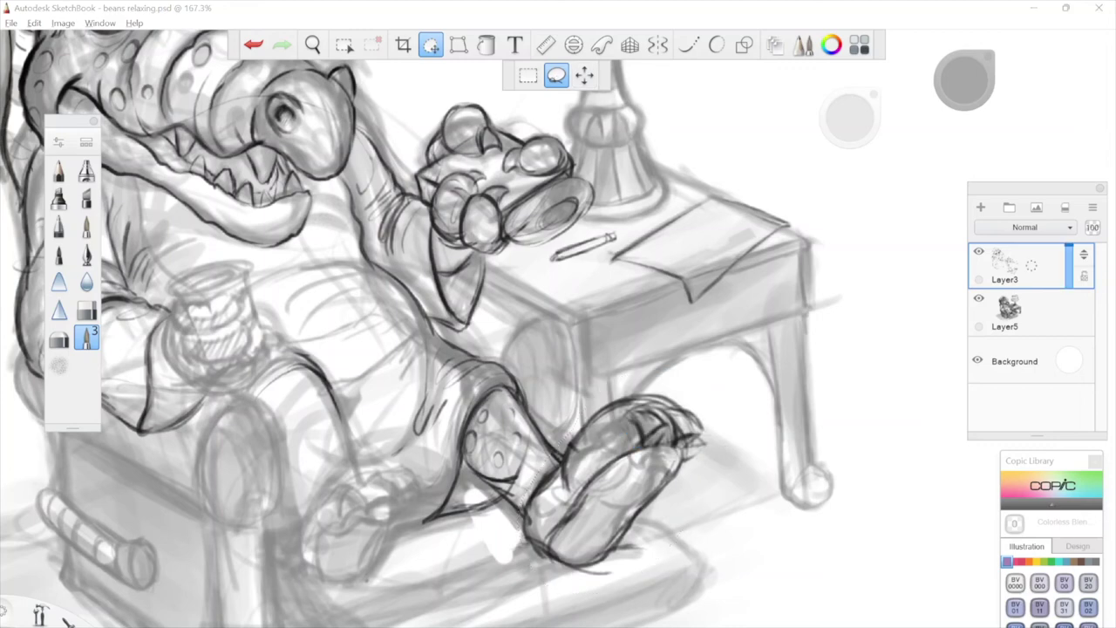
Leave the lasso selection on the raised foot and return to the inking brush at the hand around the mug.
{"action": "left_click", "coordinate": [431, 44]}
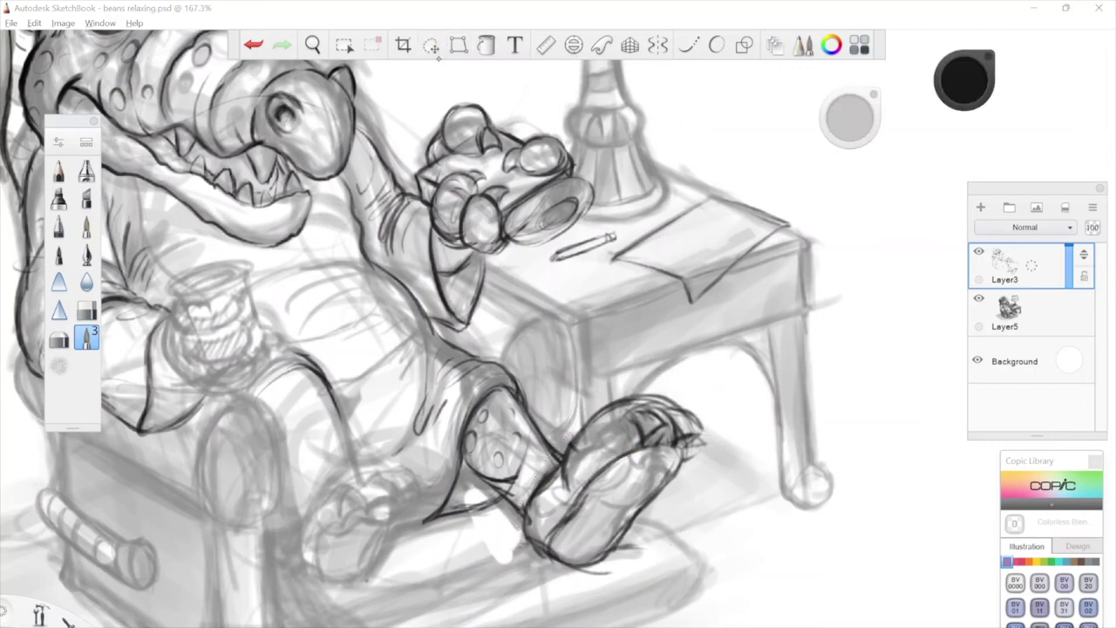
{"action": "key", "text": "space"}
{"action": "mouse_move", "coordinate": [568, 435]}
{"action": "left_mouse_down"}
{"action": "mouse_move", "coordinate": [588, 516]}
{"action": "mouse_move", "coordinate": [572, 508]}
{"action": "left_mouse_up"}
{"action": "left_click_drag", "start_coordinate": [680, 500], "coordinate": [736, 476]}
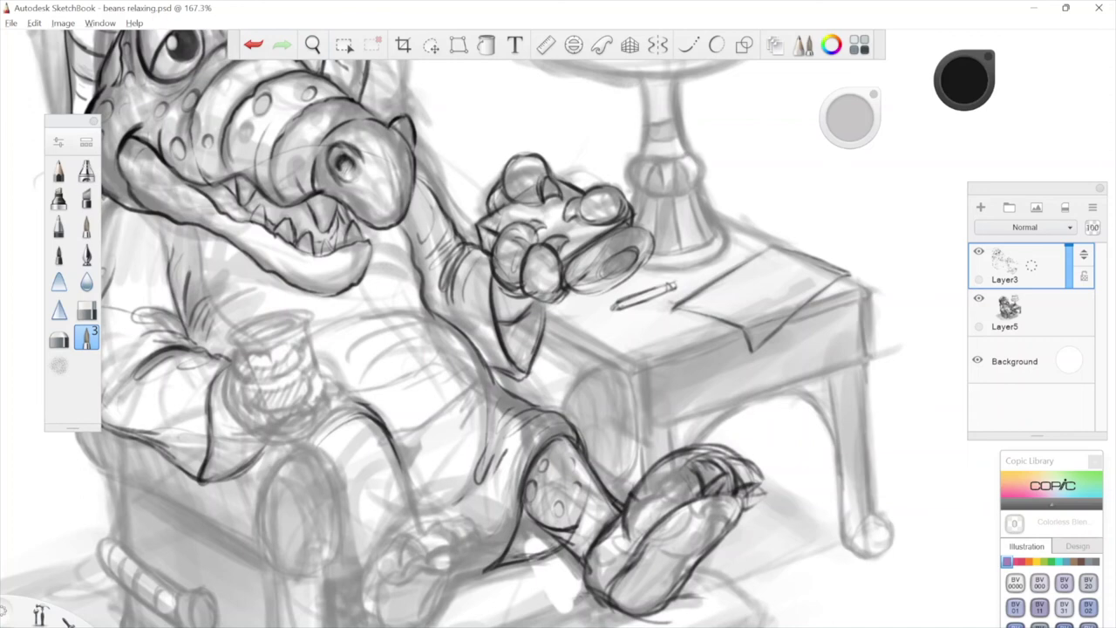
{"action": "key", "text": "space"}
{"action": "left_click_drag", "start_coordinate": [537, 304], "coordinate": [531, 319]}
{"action": "key", "text": "space"}
{"action": "left_click_drag", "start_coordinate": [559, 371], "coordinate": [561, 412]}
{"action": "left_click_drag", "start_coordinate": [592, 340], "coordinate": [676, 352]}
{"action": "key", "text": "space"}
{"action": "scroll", "coordinate": [485, 370], "scroll_direction": "up", "scroll_amount": 2}
{"action": "left_click_drag", "start_coordinate": [483, 472], "coordinate": [555, 468]}
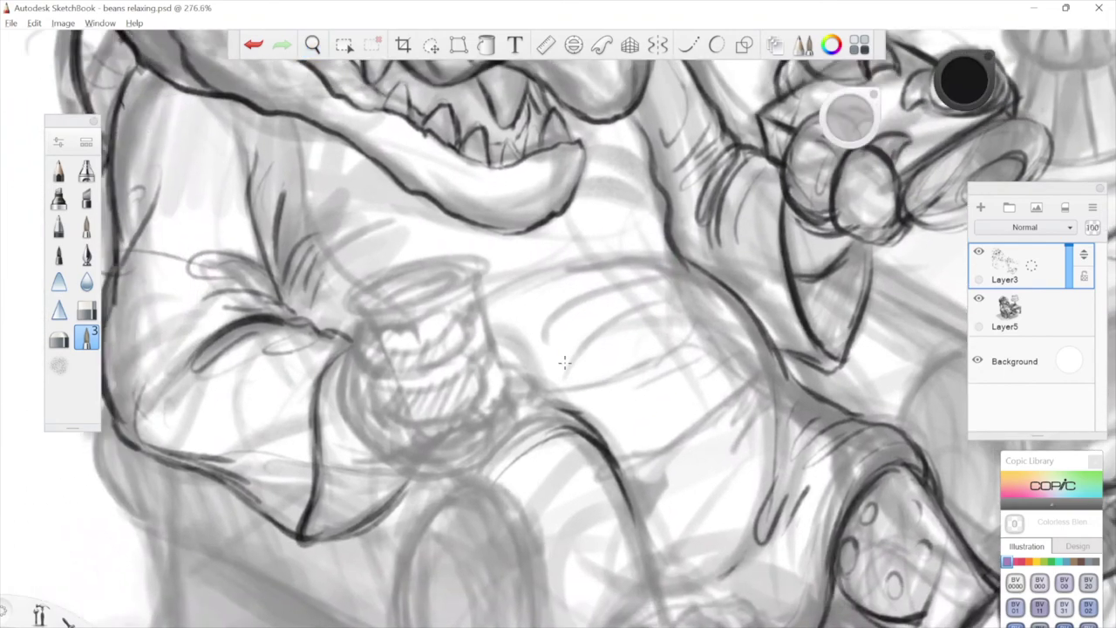
Ink the stacked fingers of the hand gripping the mug, undoing the strokes that miss the sketch.
{"action": "mouse_move", "coordinate": [229, 385]}
{"action": "left_mouse_down"}
{"action": "mouse_move", "coordinate": [266, 467]}
{"action": "mouse_move", "coordinate": [348, 513]}
{"action": "left_mouse_up"}
{"action": "key", "text": "ctrl+z"}
{"action": "mouse_move", "coordinate": [314, 436]}
{"action": "left_mouse_down"}
{"action": "mouse_move", "coordinate": [302, 494]}
{"action": "mouse_move", "coordinate": [286, 454]}
{"action": "mouse_move", "coordinate": [265, 445]}
{"action": "mouse_move", "coordinate": [236, 484]}
{"action": "left_mouse_up"}
{"action": "key", "text": "ctrl+z"}
{"action": "left_click_drag", "start_coordinate": [446, 258], "coordinate": [463, 302]}
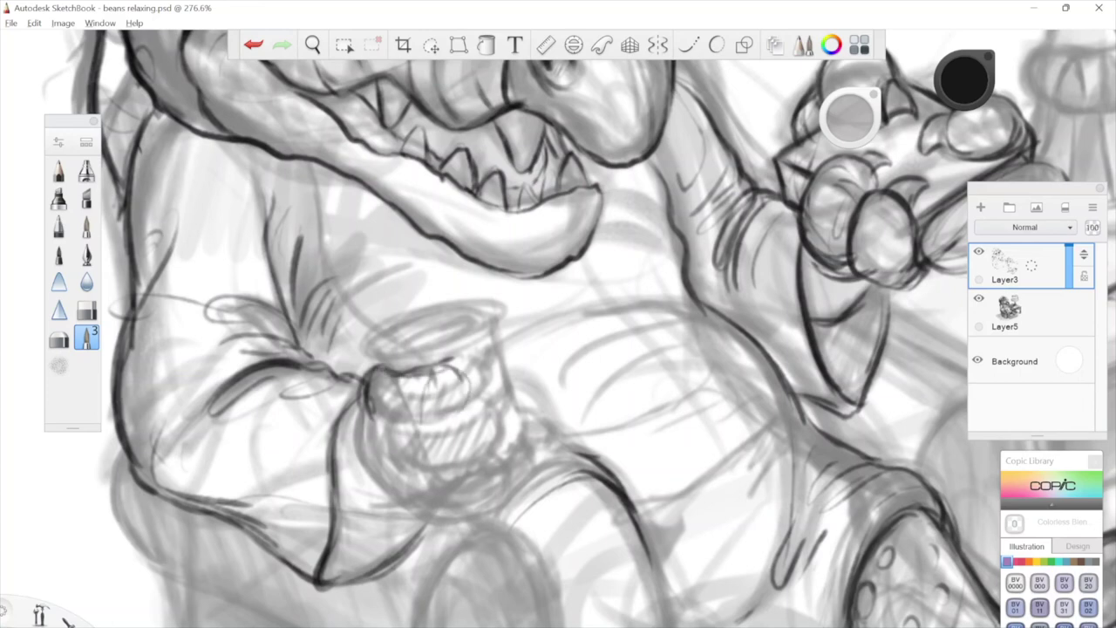
{"action": "key", "text": "space"}
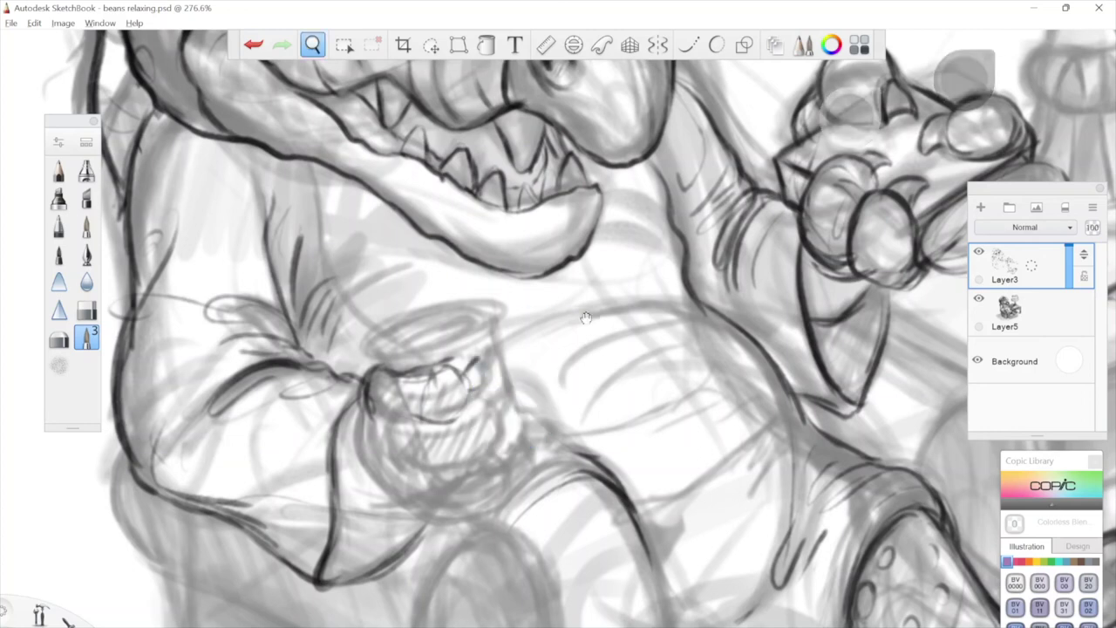
{"action": "left_click_drag", "start_coordinate": [537, 355], "coordinate": [520, 328]}
{"action": "left_click_drag", "start_coordinate": [354, 394], "coordinate": [385, 447]}
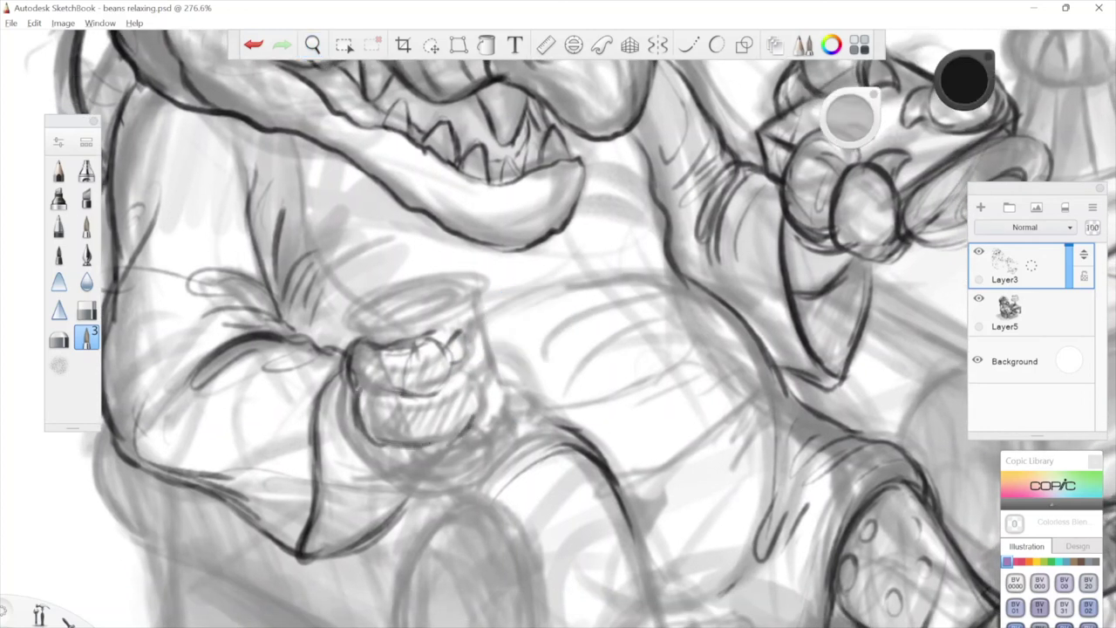
{"action": "left_click_drag", "start_coordinate": [513, 429], "coordinate": [511, 323]}
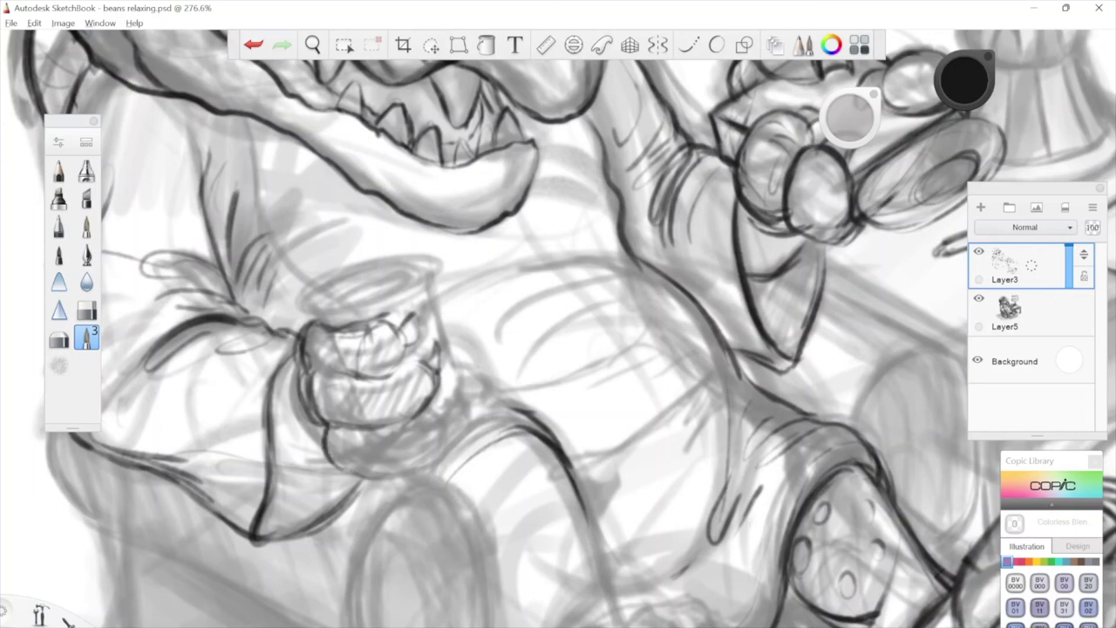
{"action": "left_click_drag", "start_coordinate": [442, 442], "coordinate": [394, 471]}
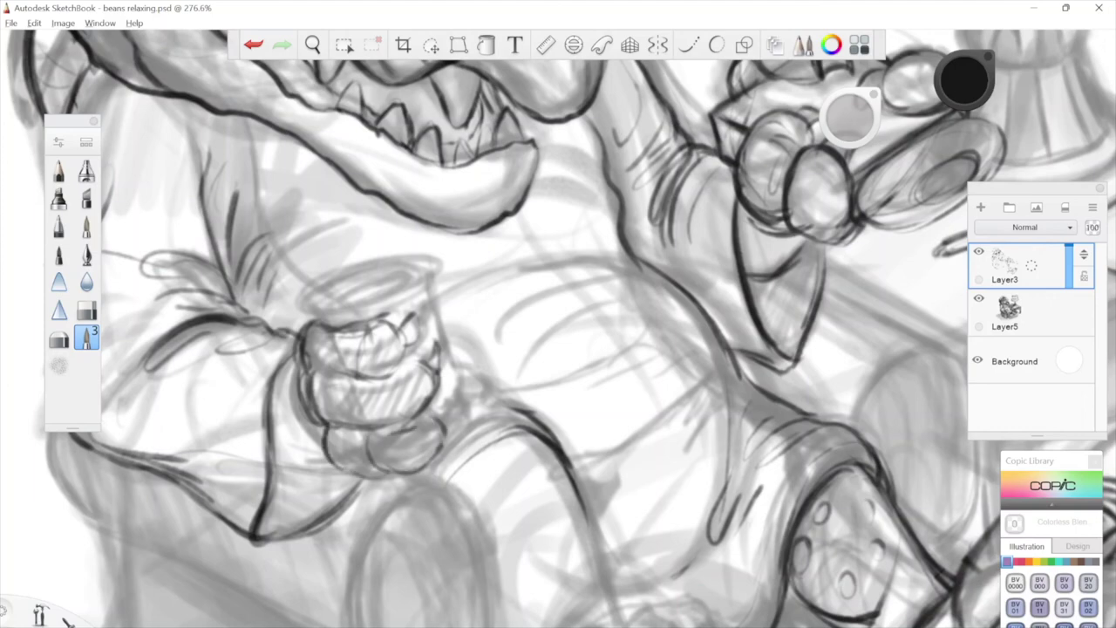
Ink the small curled detail beside the mug and the contour of the mug's side opposite the wrist.
{"action": "mouse_move", "coordinate": [471, 422]}
{"action": "left_mouse_down"}
{"action": "mouse_move", "coordinate": [457, 501]}
{"action": "mouse_move", "coordinate": [436, 426]}
{"action": "mouse_move", "coordinate": [460, 479]}
{"action": "left_mouse_up"}
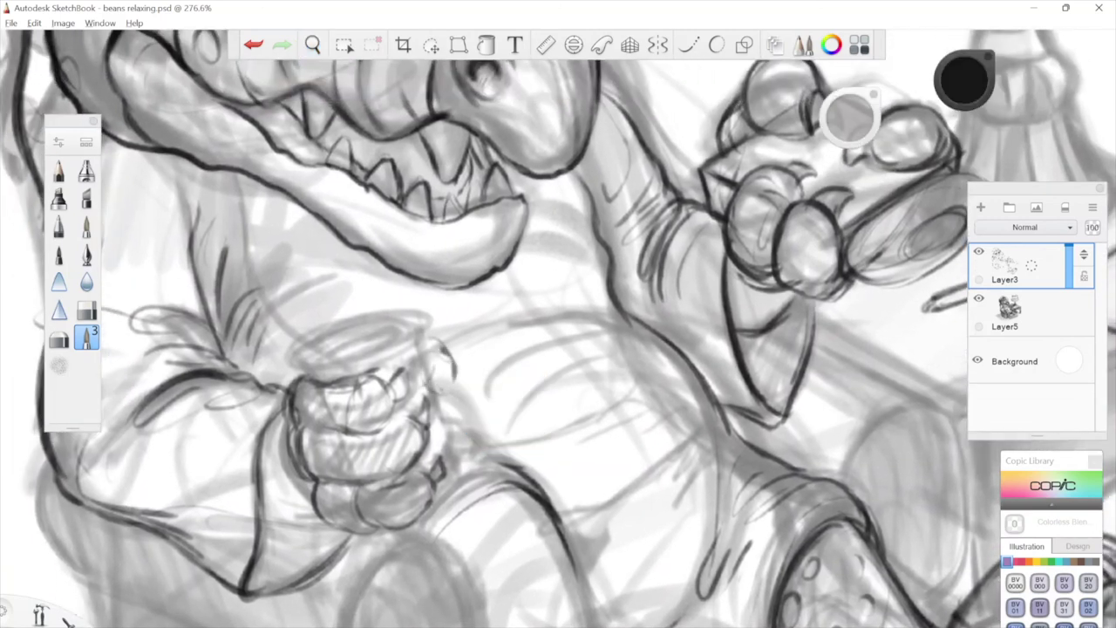
{"action": "key", "text": "ctrl+z"}
{"action": "key", "text": "ctrl+z"}
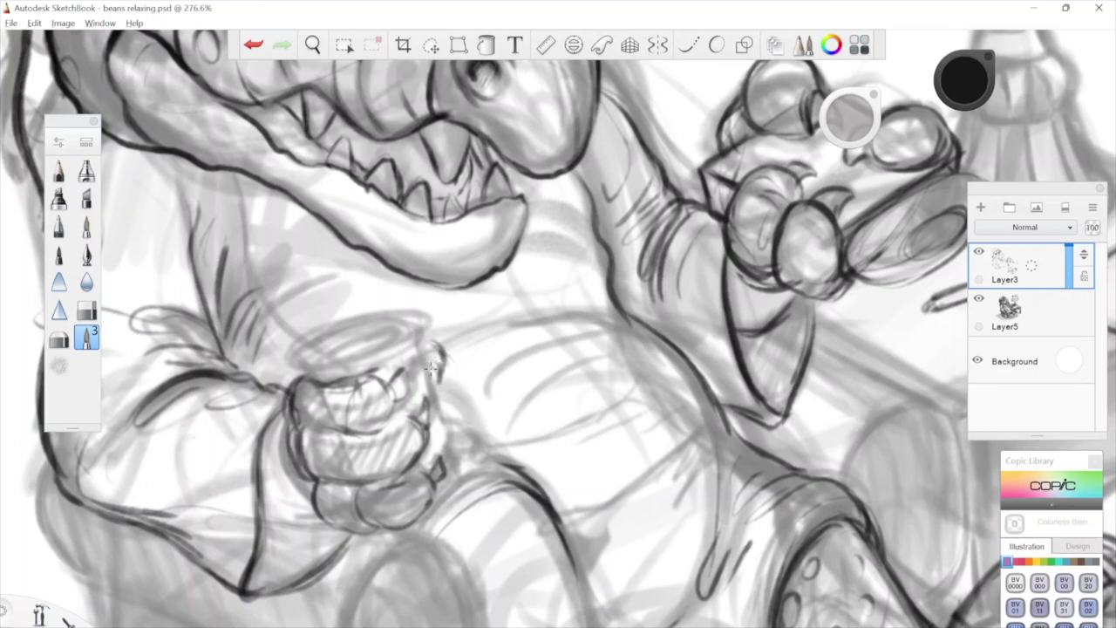
{"action": "left_click_drag", "start_coordinate": [430, 382], "coordinate": [455, 445]}
{"action": "key", "text": "space"}
{"action": "left_click_drag", "start_coordinate": [533, 433], "coordinate": [601, 339]}
{"action": "mouse_move", "coordinate": [525, 352]}
{"action": "left_mouse_down"}
{"action": "mouse_move", "coordinate": [529, 380]}
{"action": "mouse_move", "coordinate": [506, 410]}
{"action": "left_mouse_up"}
{"action": "key", "text": "space"}
{"action": "left_click_drag", "start_coordinate": [594, 220], "coordinate": [573, 341]}
{"action": "left_click_drag", "start_coordinate": [469, 369], "coordinate": [478, 404]}
{"action": "key", "text": "space"}
{"action": "mouse_move", "coordinate": [527, 353]}
{"action": "left_mouse_down"}
{"action": "mouse_move", "coordinate": [556, 346]}
{"action": "mouse_move", "coordinate": [558, 371]}
{"action": "mouse_move", "coordinate": [489, 433]}
{"action": "mouse_move", "coordinate": [654, 335]}
{"action": "left_mouse_up"}
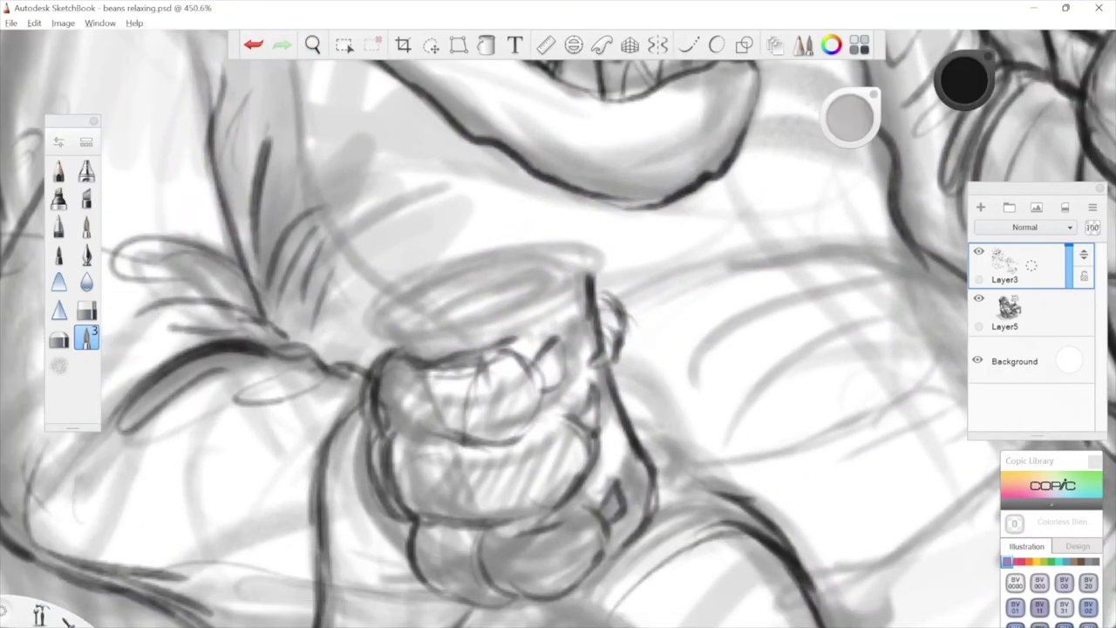
Ink the elliptical rim of the mug, including its back curve, front edge and outer corner.
{"action": "mouse_move", "coordinate": [571, 244]}
{"action": "left_mouse_down"}
{"action": "mouse_move", "coordinate": [447, 269]}
{"action": "mouse_move", "coordinate": [387, 316]}
{"action": "left_mouse_up"}
{"action": "left_click_drag", "start_coordinate": [493, 252], "coordinate": [376, 334]}
{"action": "left_click_drag", "start_coordinate": [450, 264], "coordinate": [376, 335]}
{"action": "left_click_drag", "start_coordinate": [464, 337], "coordinate": [378, 345]}
{"action": "left_click_drag", "start_coordinate": [523, 319], "coordinate": [385, 349]}
{"action": "mouse_move", "coordinate": [590, 281]}
{"action": "left_mouse_down"}
{"action": "mouse_move", "coordinate": [513, 326]}
{"action": "mouse_move", "coordinate": [440, 338]}
{"action": "mouse_move", "coordinate": [388, 364]}
{"action": "mouse_move", "coordinate": [415, 375]}
{"action": "left_mouse_up"}
{"action": "key", "text": "space"}
{"action": "mouse_move", "coordinate": [646, 258]}
{"action": "left_mouse_down"}
{"action": "mouse_move", "coordinate": [655, 346]}
{"action": "mouse_move", "coordinate": [659, 309]}
{"action": "left_mouse_up"}
{"action": "mouse_move", "coordinate": [443, 352]}
{"action": "left_mouse_down"}
{"action": "mouse_move", "coordinate": [401, 394]}
{"action": "mouse_move", "coordinate": [392, 389]}
{"action": "mouse_move", "coordinate": [557, 295]}
{"action": "left_mouse_up"}
{"action": "mouse_move", "coordinate": [471, 320]}
{"action": "left_mouse_down"}
{"action": "mouse_move", "coordinate": [567, 294]}
{"action": "mouse_move", "coordinate": [611, 301]}
{"action": "left_mouse_up"}
{"action": "mouse_move", "coordinate": [608, 301]}
{"action": "left_mouse_down"}
{"action": "mouse_move", "coordinate": [602, 334]}
{"action": "mouse_move", "coordinate": [580, 353]}
{"action": "left_mouse_up"}
{"action": "key", "text": "space"}
{"action": "mouse_move", "coordinate": [747, 343]}
{"action": "left_mouse_down"}
{"action": "mouse_move", "coordinate": [739, 354]}
{"action": "mouse_move", "coordinate": [706, 276]}
{"action": "left_mouse_up"}
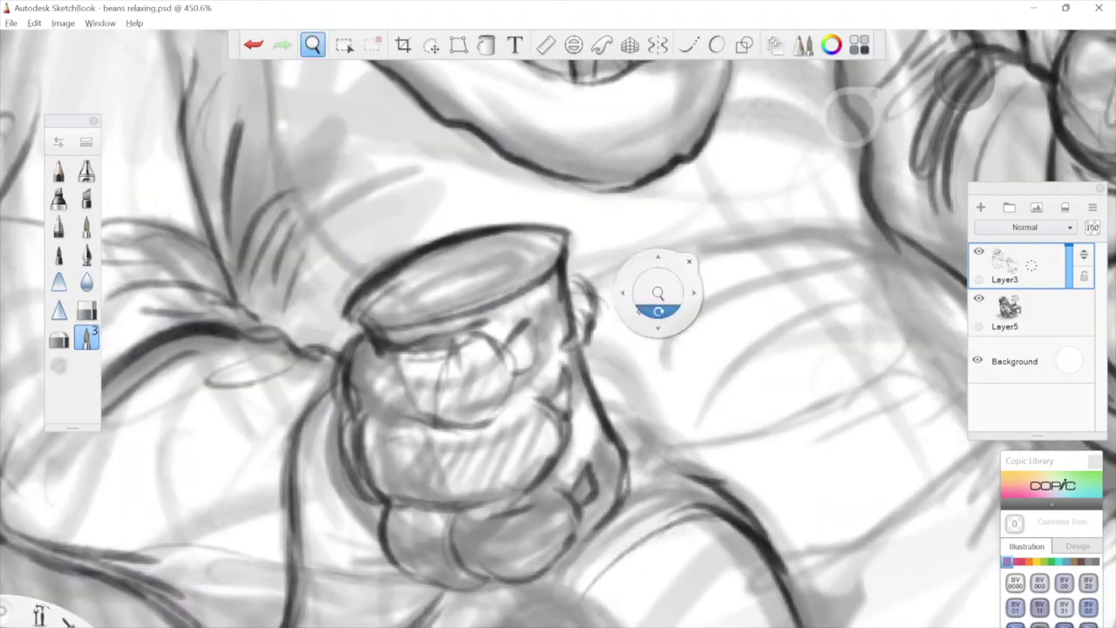
Darken and round off the outline of the top finger just below the mug's rim.
{"action": "key", "text": "space"}
{"action": "mouse_move", "coordinate": [517, 375]}
{"action": "left_mouse_down"}
{"action": "mouse_move", "coordinate": [468, 419]}
{"action": "mouse_move", "coordinate": [569, 376]}
{"action": "left_mouse_up"}
{"action": "left_click_drag", "start_coordinate": [417, 424], "coordinate": [501, 430]}
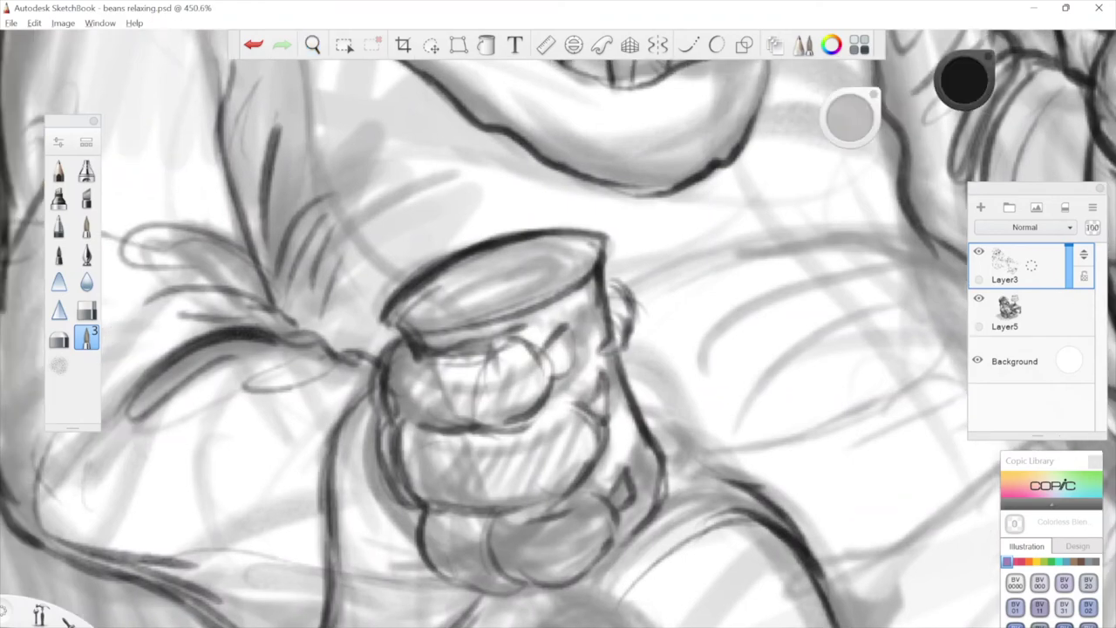
{"action": "left_click_drag", "start_coordinate": [559, 369], "coordinate": [481, 431]}
{"action": "mouse_move", "coordinate": [542, 341]}
{"action": "left_mouse_down"}
{"action": "mouse_move", "coordinate": [556, 375]}
{"action": "mouse_move", "coordinate": [428, 358]}
{"action": "left_mouse_up"}
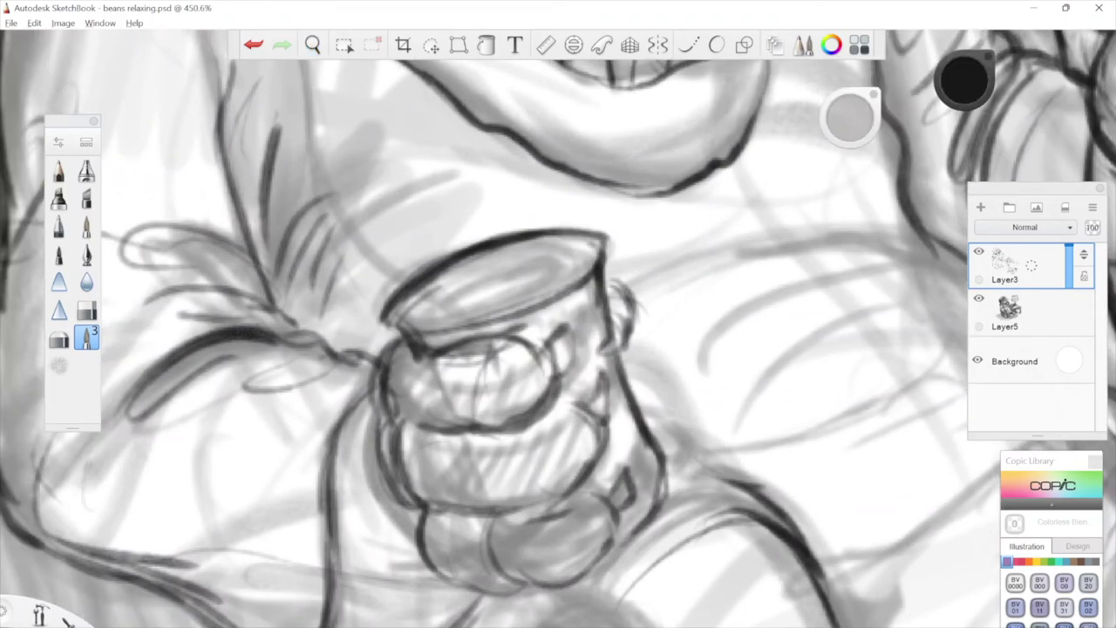
{"action": "key", "text": "space"}
{"action": "left_click_drag", "start_coordinate": [562, 445], "coordinate": [551, 359]}
Ink the back of the hand inside the cuff and the line running under the fingers.
{"action": "key", "text": "space"}
{"action": "left_click_drag", "start_coordinate": [518, 315], "coordinate": [614, 293]}
{"action": "left_click_drag", "start_coordinate": [599, 372], "coordinate": [514, 436]}
{"action": "left_click_drag", "start_coordinate": [361, 362], "coordinate": [369, 501]}
{"action": "mouse_move", "coordinate": [336, 464]}
{"action": "left_mouse_down"}
{"action": "mouse_move", "coordinate": [399, 537]}
{"action": "mouse_move", "coordinate": [406, 525]}
{"action": "mouse_move", "coordinate": [518, 551]}
{"action": "left_mouse_up"}
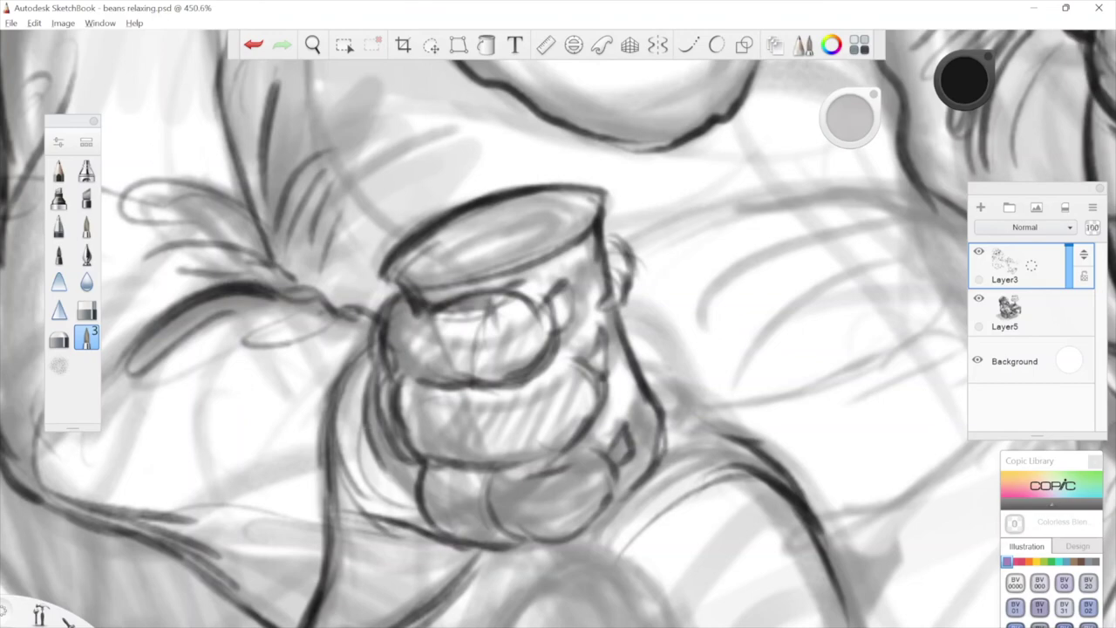
{"action": "key", "text": "space"}
{"action": "mouse_move", "coordinate": [642, 293]}
{"action": "left_mouse_down"}
{"action": "mouse_move", "coordinate": [661, 330]}
{"action": "mouse_move", "coordinate": [696, 329]}
{"action": "left_mouse_up"}
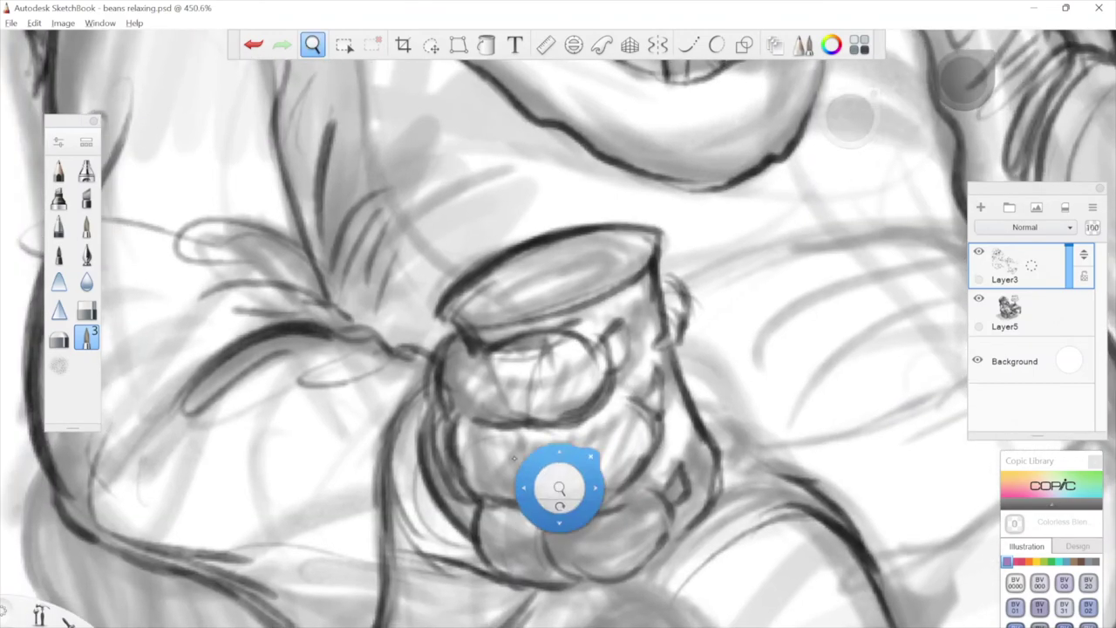
{"action": "left_click_drag", "start_coordinate": [438, 369], "coordinate": [495, 423]}
Ink the fabric folds gathered in the sleeve beside the wrist of the hand holding the mug.
{"action": "key", "text": "space"}
{"action": "left_click_drag", "start_coordinate": [607, 340], "coordinate": [658, 301]}
{"action": "left_click_drag", "start_coordinate": [549, 361], "coordinate": [688, 365]}
{"action": "left_click_drag", "start_coordinate": [591, 320], "coordinate": [504, 345]}
{"action": "left_click_drag", "start_coordinate": [556, 320], "coordinate": [480, 368]}
{"action": "left_click_drag", "start_coordinate": [523, 292], "coordinate": [568, 299]}
{"action": "key", "text": "space"}
{"action": "left_click_drag", "start_coordinate": [655, 363], "coordinate": [645, 321]}
{"action": "mouse_move", "coordinate": [566, 463]}
{"action": "left_mouse_down"}
{"action": "mouse_move", "coordinate": [545, 579]}
{"action": "mouse_move", "coordinate": [534, 419]}
{"action": "left_mouse_up"}
{"action": "key", "text": "space"}
{"action": "left_click_drag", "start_coordinate": [693, 368], "coordinate": [535, 469]}
{"action": "key", "text": "space"}
{"action": "left_click_drag", "start_coordinate": [685, 304], "coordinate": [618, 461]}
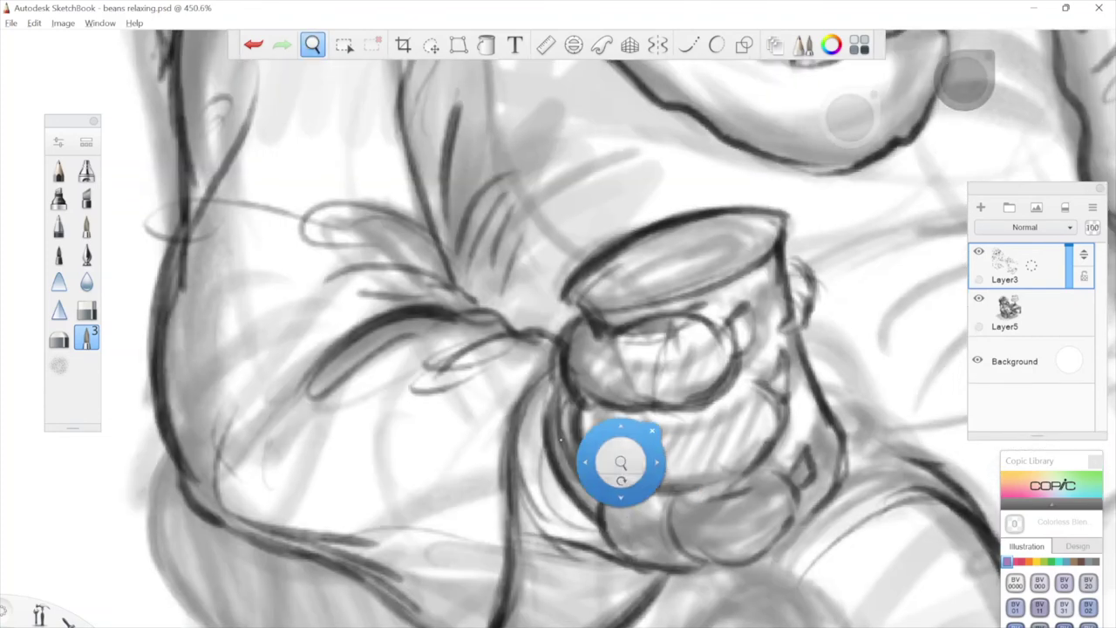
{"action": "mouse_move", "coordinate": [511, 274]}
{"action": "left_mouse_down"}
{"action": "mouse_move", "coordinate": [644, 347]}
{"action": "mouse_move", "coordinate": [575, 330]}
{"action": "left_mouse_up"}
Review the inked jaw and snout, and the lap and armrest areas that still need line art.
{"action": "key", "text": "space"}
{"action": "mouse_move", "coordinate": [567, 135]}
{"action": "left_mouse_down"}
{"action": "mouse_move", "coordinate": [575, 212]}
{"action": "mouse_move", "coordinate": [488, 423]}
{"action": "left_mouse_up"}
{"action": "left_click_drag", "start_coordinate": [281, 399], "coordinate": [217, 474]}
{"action": "key", "text": "space"}
{"action": "mouse_move", "coordinate": [311, 303]}
{"action": "left_mouse_down"}
{"action": "mouse_move", "coordinate": [343, 312]}
{"action": "mouse_move", "coordinate": [338, 446]}
{"action": "left_mouse_up"}
{"action": "left_click_drag", "start_coordinate": [461, 282], "coordinate": [477, 434]}
{"action": "left_click_drag", "start_coordinate": [336, 478], "coordinate": [324, 474]}
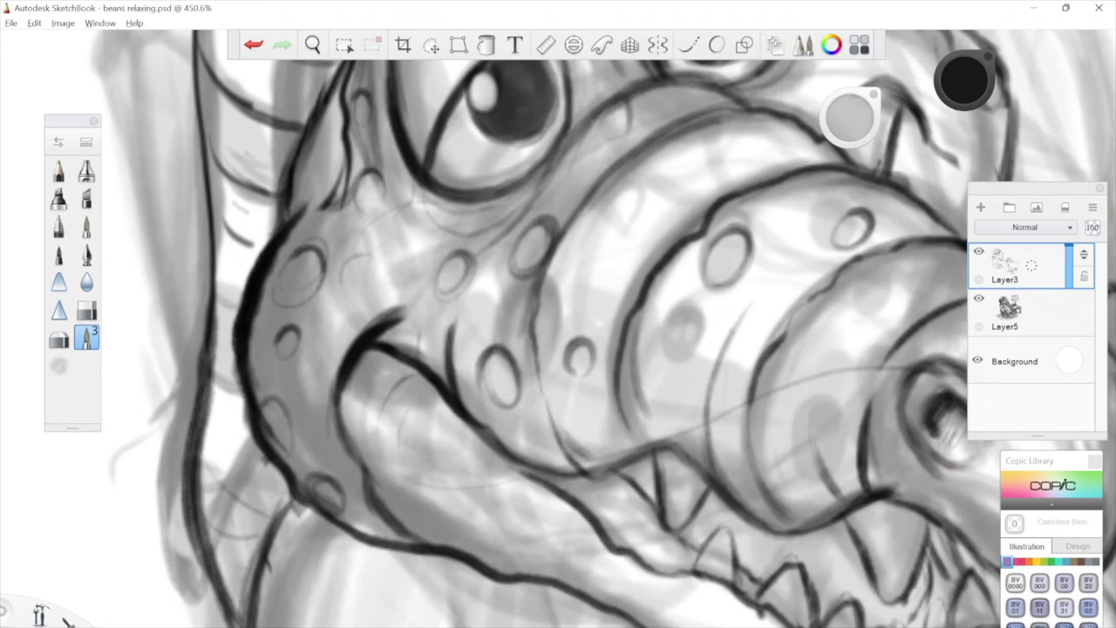
{"action": "left_click_drag", "start_coordinate": [251, 337], "coordinate": [254, 372]}
{"action": "key", "text": "space"}
{"action": "left_click_drag", "start_coordinate": [308, 404], "coordinate": [292, 434]}
{"action": "left_click_drag", "start_coordinate": [521, 324], "coordinate": [525, 417]}
{"action": "mouse_move", "coordinate": [747, 446]}
{"action": "left_mouse_down"}
{"action": "mouse_move", "coordinate": [725, 463]}
{"action": "mouse_move", "coordinate": [663, 324]}
{"action": "mouse_move", "coordinate": [635, 356]}
{"action": "left_mouse_up"}
{"action": "left_click_drag", "start_coordinate": [757, 609], "coordinate": [630, 497]}
{"action": "left_click_drag", "start_coordinate": [648, 428], "coordinate": [629, 293]}
{"action": "left_click_drag", "start_coordinate": [609, 516], "coordinate": [675, 378]}
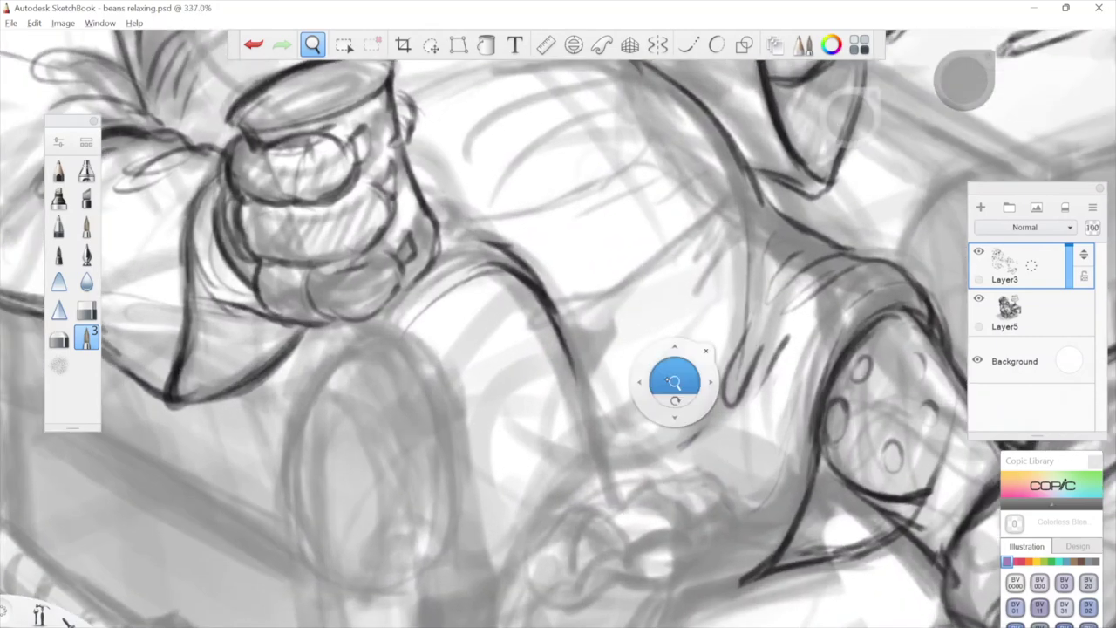
{"action": "left_click_drag", "start_coordinate": [602, 467], "coordinate": [678, 401]}
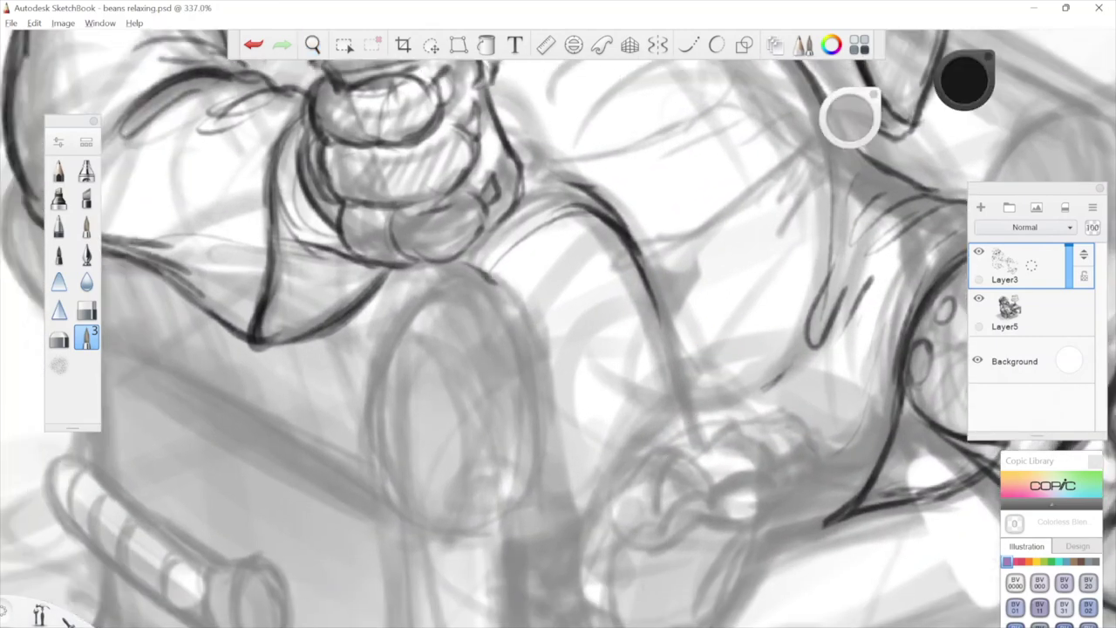
Ink the oval front face of the chair's armrest below the hand with the mug.
{"action": "key", "text": "space"}
{"action": "left_click_drag", "start_coordinate": [522, 332], "coordinate": [636, 399]}
{"action": "mouse_move", "coordinate": [565, 338]}
{"action": "left_mouse_down"}
{"action": "mouse_move", "coordinate": [488, 407]}
{"action": "mouse_move", "coordinate": [491, 552]}
{"action": "mouse_move", "coordinate": [516, 586]}
{"action": "left_mouse_up"}
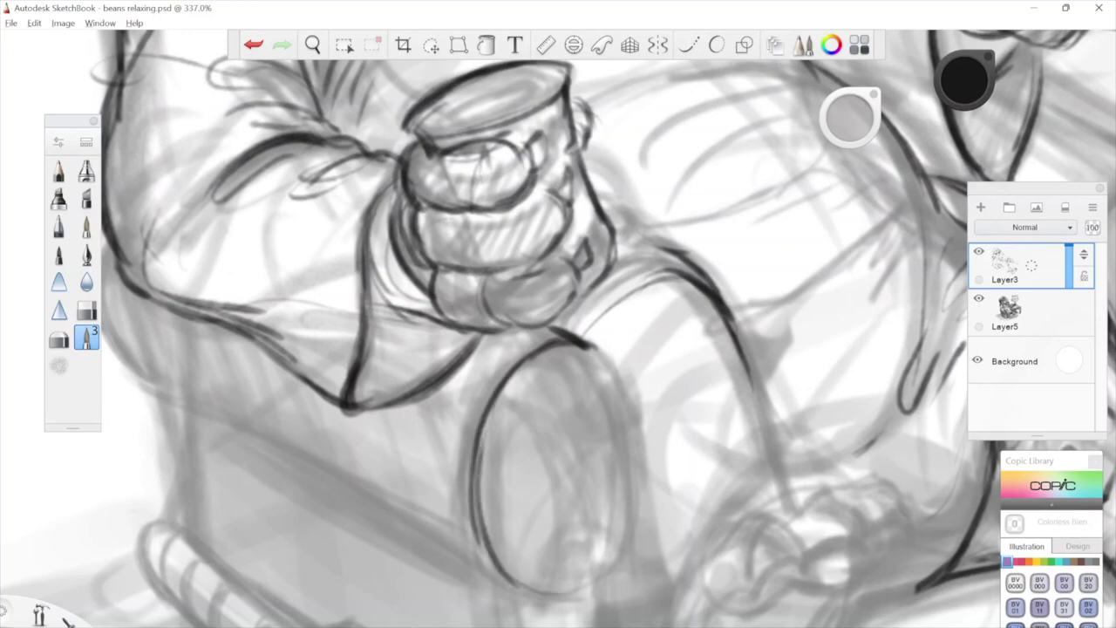
{"action": "left_click_drag", "start_coordinate": [629, 368], "coordinate": [623, 543]}
{"action": "key", "text": "space"}
{"action": "mouse_move", "coordinate": [661, 461]}
{"action": "left_mouse_down"}
{"action": "mouse_move", "coordinate": [678, 369]}
{"action": "mouse_move", "coordinate": [619, 481]}
{"action": "left_mouse_up"}
{"action": "left_click_drag", "start_coordinate": [637, 432], "coordinate": [580, 500]}
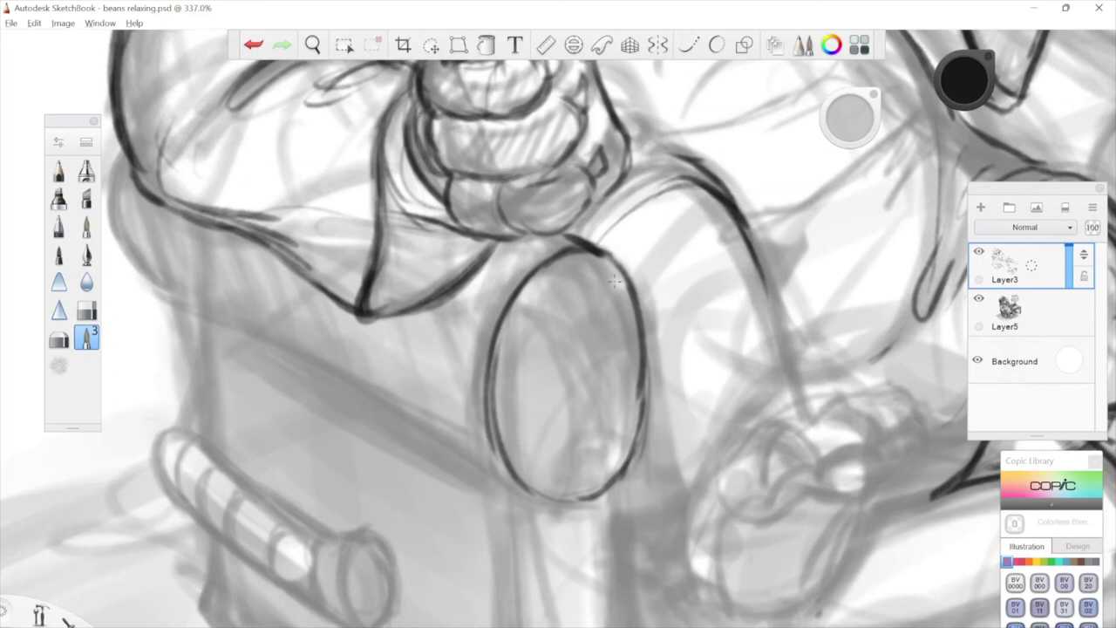
{"action": "key", "text": "space"}
{"action": "left_click_drag", "start_coordinate": [576, 366], "coordinate": [608, 437]}
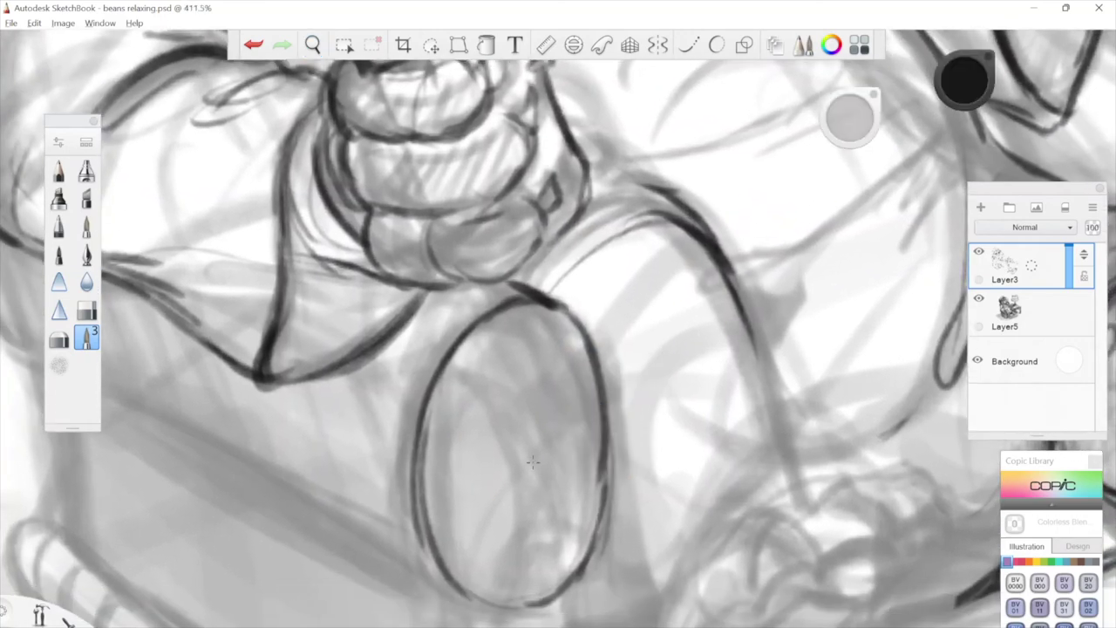
Draw an upholstery button at the centre of the armrest's oval face, with creases radiating from it.
{"action": "left_click_drag", "start_coordinate": [526, 470], "coordinate": [568, 375]}
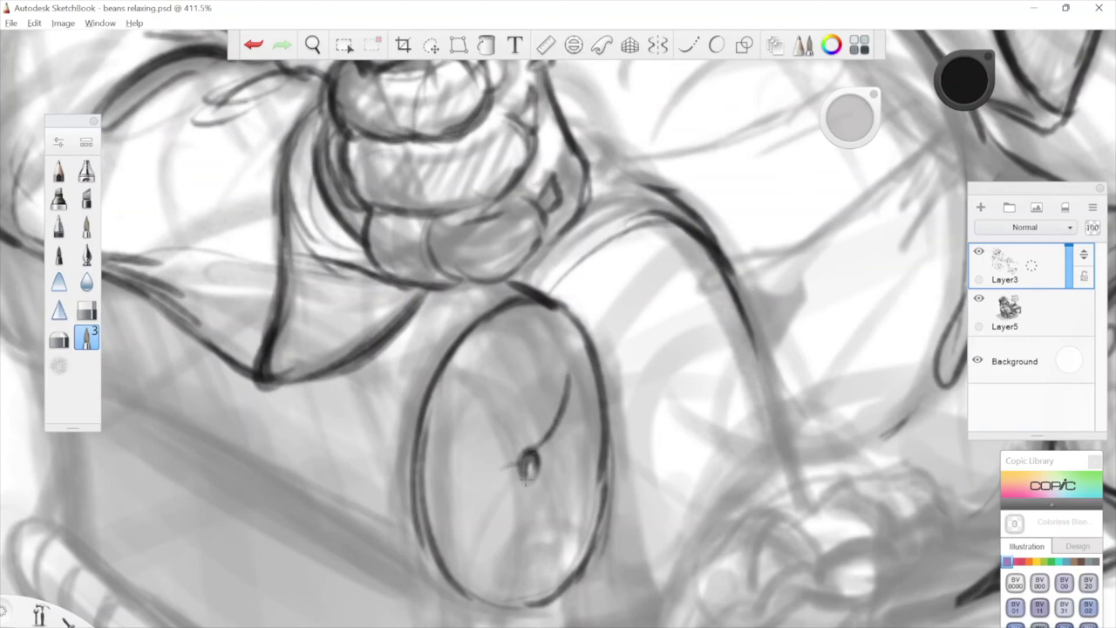
{"action": "mouse_move", "coordinate": [531, 477]}
{"action": "left_mouse_down"}
{"action": "mouse_move", "coordinate": [526, 572]}
{"action": "mouse_move", "coordinate": [567, 530]}
{"action": "left_mouse_up"}
{"action": "key", "text": "space"}
{"action": "mouse_move", "coordinate": [704, 279]}
{"action": "left_mouse_down"}
{"action": "mouse_move", "coordinate": [678, 344]}
{"action": "mouse_move", "coordinate": [683, 302]}
{"action": "left_mouse_up"}
{"action": "mouse_move", "coordinate": [509, 474]}
{"action": "left_mouse_down"}
{"action": "mouse_move", "coordinate": [511, 414]}
{"action": "mouse_move", "coordinate": [499, 409]}
{"action": "left_mouse_up"}
{"action": "left_click_drag", "start_coordinate": [503, 484], "coordinate": [458, 422]}
{"action": "mouse_move", "coordinate": [448, 366]}
{"action": "left_mouse_down"}
{"action": "mouse_move", "coordinate": [406, 497]}
{"action": "mouse_move", "coordinate": [405, 567]}
{"action": "left_mouse_up"}
{"action": "left_click_drag", "start_coordinate": [398, 462], "coordinate": [393, 600]}
{"action": "left_click_drag", "start_coordinate": [394, 541], "coordinate": [447, 625]}
Close the bottom of the armrest's oval outline and reinforce its edge nearest the knee.
{"action": "key", "text": "space"}
{"action": "left_click_drag", "start_coordinate": [564, 381], "coordinate": [528, 348]}
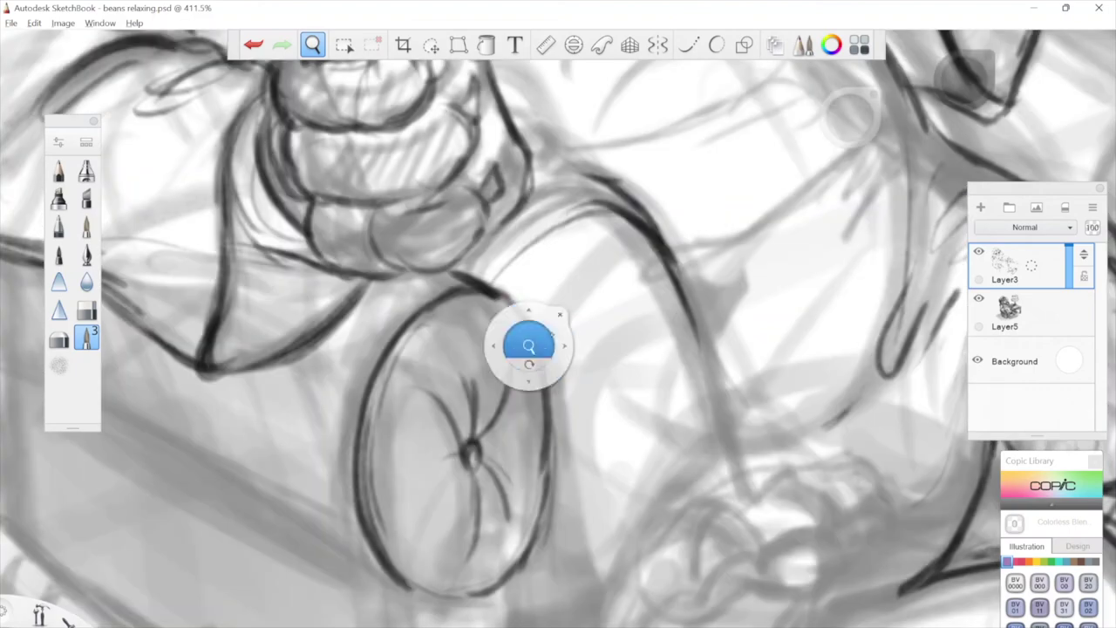
{"action": "mouse_move", "coordinate": [405, 581]}
{"action": "left_mouse_down"}
{"action": "mouse_move", "coordinate": [467, 600]}
{"action": "mouse_move", "coordinate": [499, 584]}
{"action": "left_mouse_up"}
{"action": "key", "text": "space"}
{"action": "left_click_drag", "start_coordinate": [558, 374], "coordinate": [545, 402]}
{"action": "left_click_drag", "start_coordinate": [542, 464], "coordinate": [518, 593]}
{"action": "key", "text": "space"}
Thicken the upper and outer edges of the armrest's oval outline.
{"action": "left_click_drag", "start_coordinate": [558, 433], "coordinate": [636, 376]}
{"action": "key", "text": "space"}
{"action": "mouse_move", "coordinate": [491, 401]}
{"action": "left_mouse_down"}
{"action": "mouse_move", "coordinate": [498, 374]}
{"action": "mouse_move", "coordinate": [496, 397]}
{"action": "left_mouse_up"}
{"action": "left_click_drag", "start_coordinate": [523, 530], "coordinate": [670, 333]}
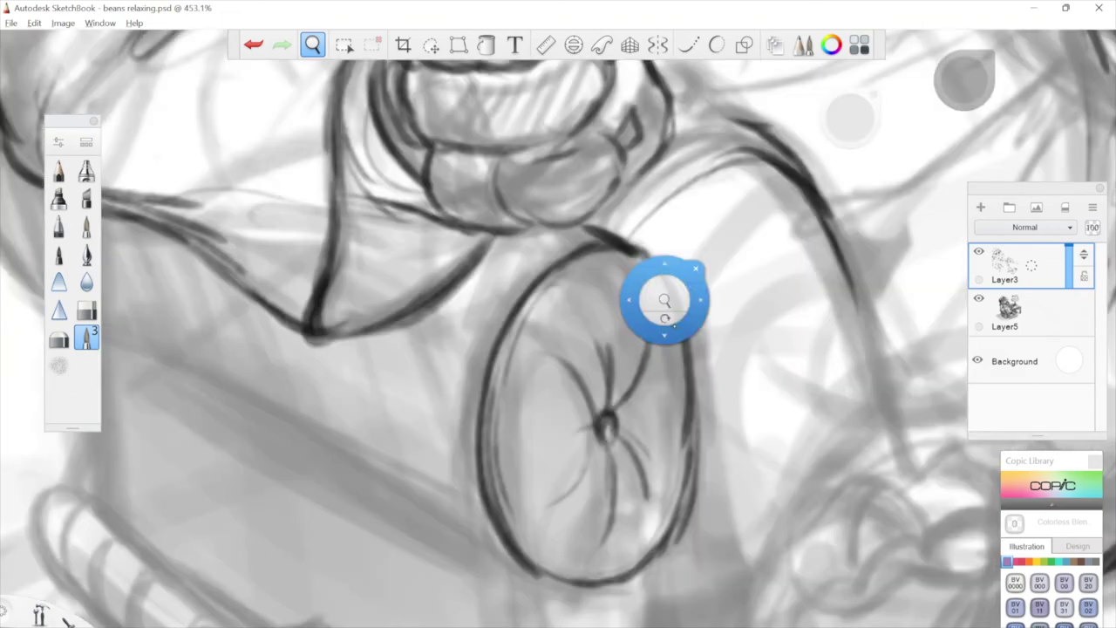
{"action": "left_click_drag", "start_coordinate": [630, 256], "coordinate": [667, 285]}
{"action": "key", "text": "space"}
{"action": "left_click_drag", "start_coordinate": [663, 210], "coordinate": [669, 259]}
{"action": "mouse_move", "coordinate": [611, 281]}
{"action": "left_mouse_down"}
{"action": "mouse_move", "coordinate": [551, 301]}
{"action": "mouse_move", "coordinate": [523, 338]}
{"action": "mouse_move", "coordinate": [477, 511]}
{"action": "left_mouse_up"}
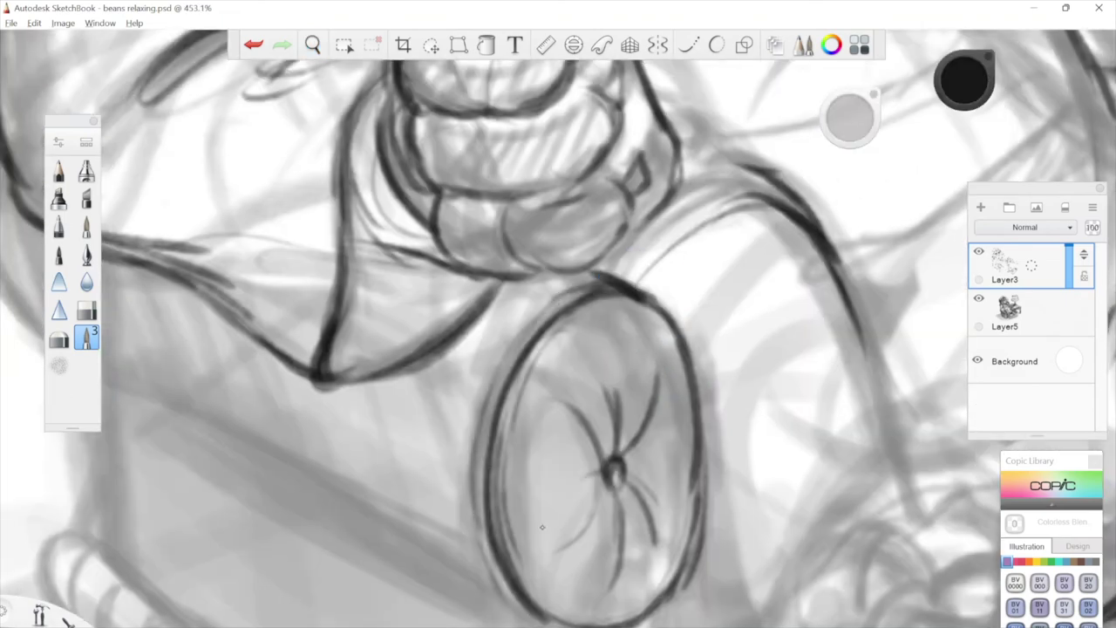
Ink the armrest's contour from beneath the gown's elbow toward the oval front face.
{"action": "key", "text": "space"}
{"action": "left_click_drag", "start_coordinate": [608, 436], "coordinate": [498, 371]}
{"action": "mouse_move", "coordinate": [397, 529]}
{"action": "left_mouse_down"}
{"action": "mouse_move", "coordinate": [463, 572]}
{"action": "mouse_move", "coordinate": [540, 548]}
{"action": "left_mouse_up"}
{"action": "key", "text": "space"}
{"action": "left_click_drag", "start_coordinate": [485, 306], "coordinate": [700, 413]}
{"action": "left_click_drag", "start_coordinate": [177, 348], "coordinate": [383, 423]}
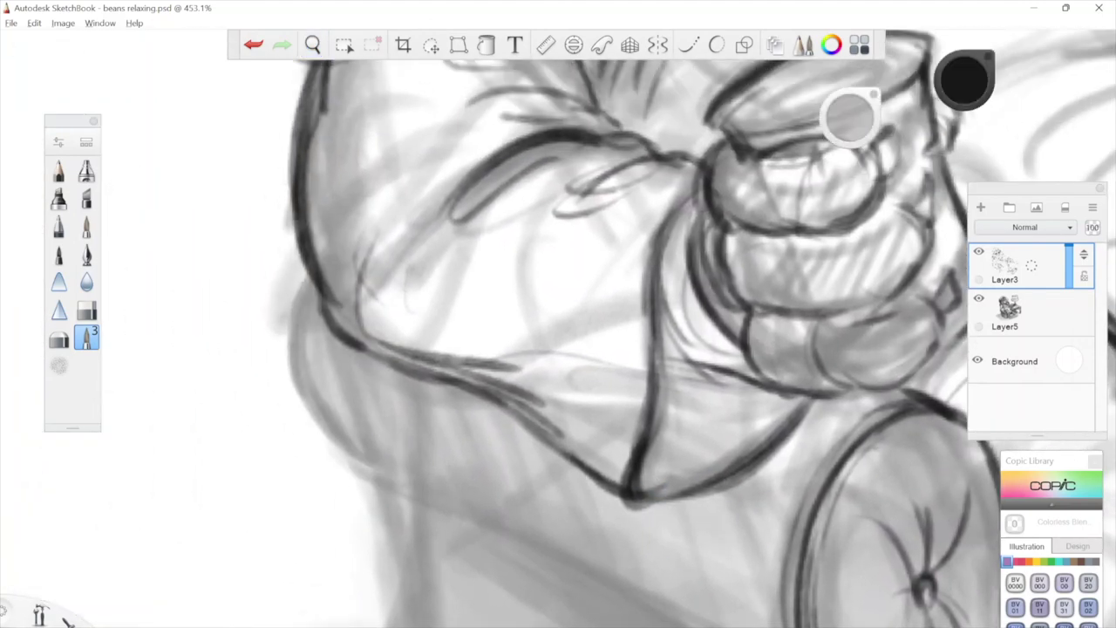
{"action": "key", "text": "space"}
{"action": "mouse_move", "coordinate": [600, 283]}
{"action": "left_mouse_down"}
{"action": "mouse_move", "coordinate": [604, 322]}
{"action": "mouse_move", "coordinate": [478, 239]}
{"action": "left_mouse_up"}
{"action": "left_click_drag", "start_coordinate": [210, 420], "coordinate": [391, 499]}
{"action": "key", "text": "space"}
{"action": "left_click_drag", "start_coordinate": [711, 488], "coordinate": [576, 375]}
{"action": "left_click_drag", "start_coordinate": [248, 385], "coordinate": [624, 597]}
Reinforce the rounded back of the armrest where it bulges out below the sleeve.
{"action": "key", "text": "space"}
{"action": "mouse_move", "coordinate": [577, 148]}
{"action": "left_mouse_down"}
{"action": "mouse_move", "coordinate": [640, 267]}
{"action": "mouse_move", "coordinate": [654, 245]}
{"action": "left_mouse_up"}
{"action": "left_click_drag", "start_coordinate": [375, 398], "coordinate": [503, 409]}
{"action": "left_click_drag", "start_coordinate": [295, 417], "coordinate": [341, 438]}
{"action": "key", "text": "space"}
{"action": "left_click_drag", "start_coordinate": [383, 295], "coordinate": [402, 390]}
{"action": "mouse_move", "coordinate": [264, 318]}
{"action": "left_mouse_down"}
{"action": "mouse_move", "coordinate": [267, 451]}
{"action": "mouse_move", "coordinate": [315, 517]}
{"action": "left_mouse_up"}
{"action": "key", "text": "space"}
{"action": "left_click_drag", "start_coordinate": [463, 442], "coordinate": [139, 427]}
{"action": "key", "text": "space"}
Darken the outline of the lowest finger at the base of the mug.
{"action": "left_click_drag", "start_coordinate": [567, 311], "coordinate": [625, 425]}
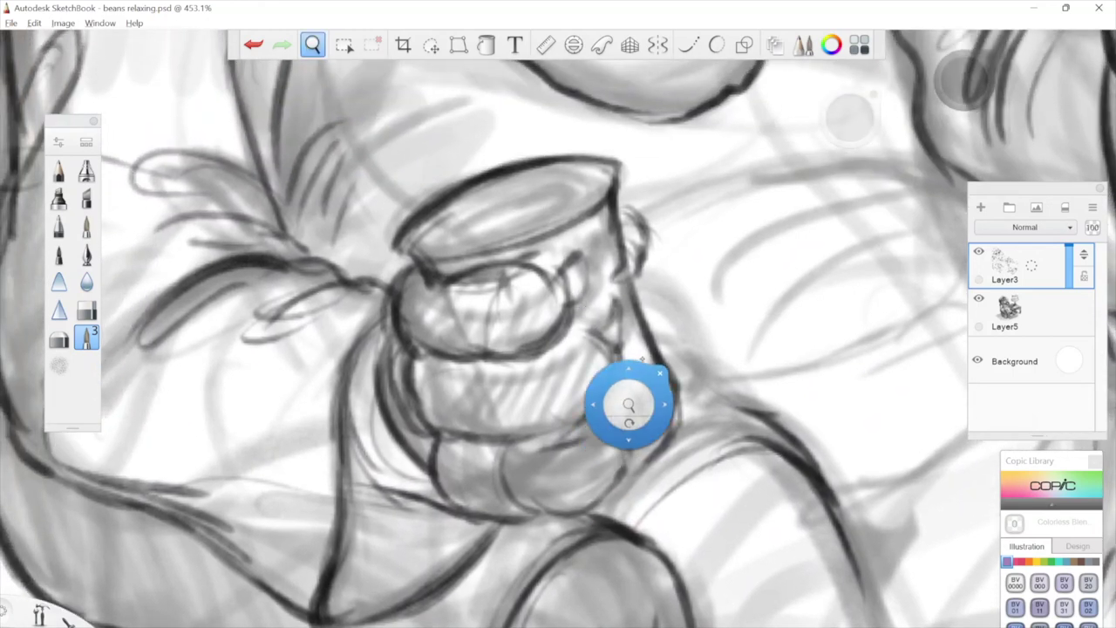
{"action": "mouse_move", "coordinate": [544, 448]}
{"action": "left_mouse_down"}
{"action": "mouse_move", "coordinate": [610, 422]}
{"action": "mouse_move", "coordinate": [625, 429]}
{"action": "mouse_move", "coordinate": [583, 508]}
{"action": "left_mouse_up"}
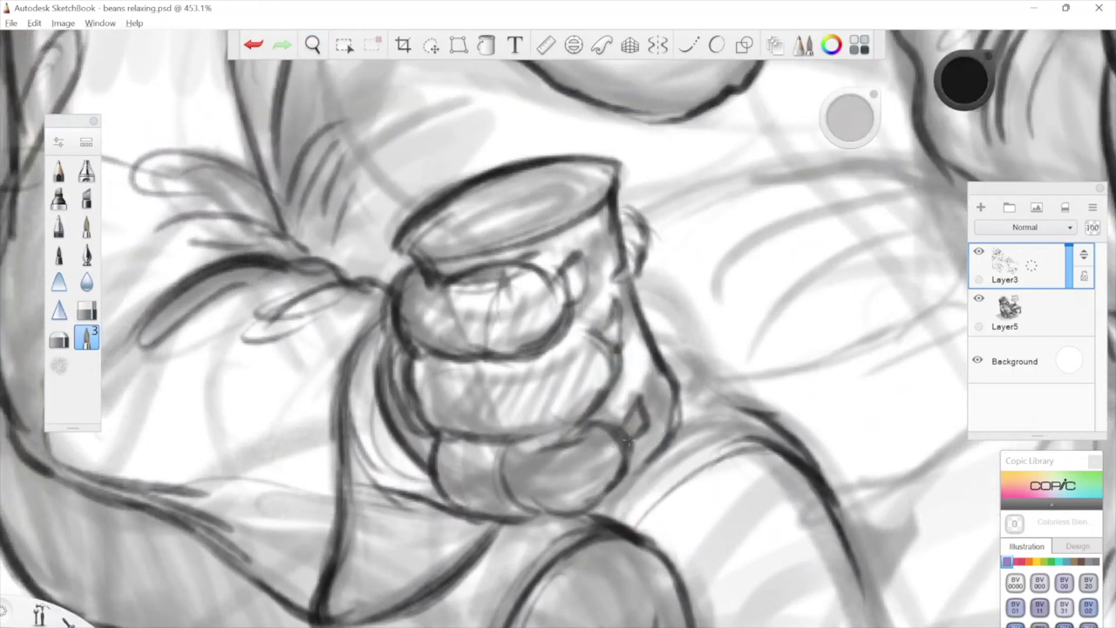
{"action": "key", "text": "space"}
{"action": "left_click_drag", "start_coordinate": [570, 438], "coordinate": [481, 445]}
{"action": "key", "text": "space"}
{"action": "key", "text": "space"}
{"action": "key", "text": "space"}
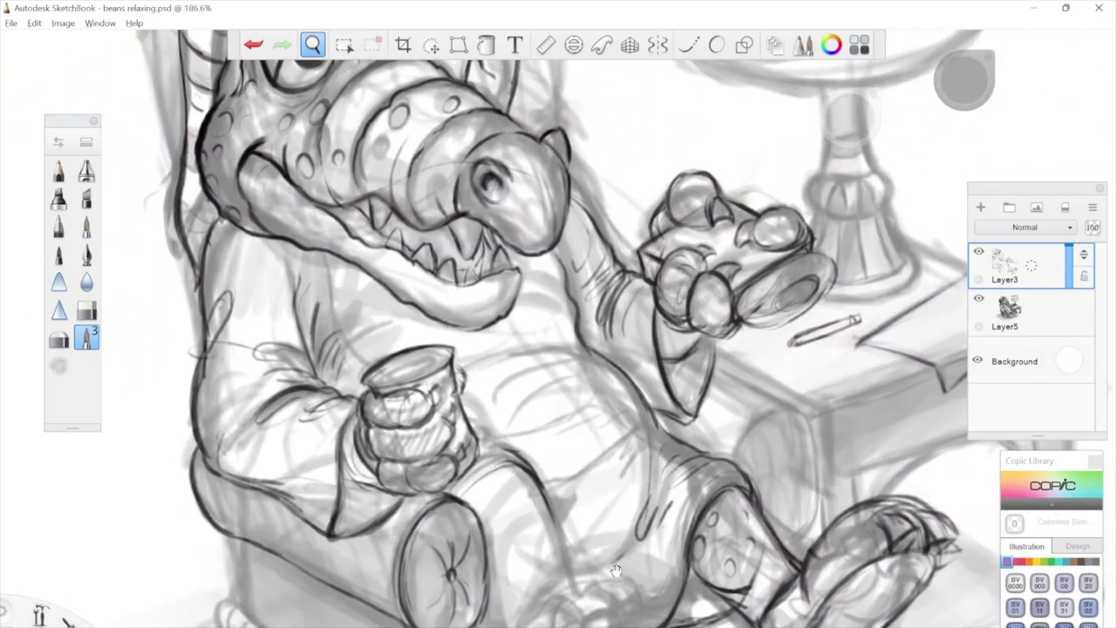
Ink the first curved plate lines across the crocodile's lower jaw, starting near the mouth corner.
{"action": "left_click_drag", "start_coordinate": [567, 442], "coordinate": [537, 252]}
{"action": "left_click_drag", "start_coordinate": [617, 570], "coordinate": [577, 592]}
{"action": "key", "text": "space"}
{"action": "left_click_drag", "start_coordinate": [689, 440], "coordinate": [715, 362]}
{"action": "key", "text": "space"}
{"action": "key", "text": "space"}
{"action": "left_click_drag", "start_coordinate": [841, 144], "coordinate": [752, 325]}
{"action": "key", "text": "space"}
{"action": "left_click_drag", "start_coordinate": [511, 384], "coordinate": [567, 348]}
{"action": "left_click_drag", "start_coordinate": [520, 422], "coordinate": [685, 427]}
{"action": "left_click_drag", "start_coordinate": [666, 342], "coordinate": [750, 348]}
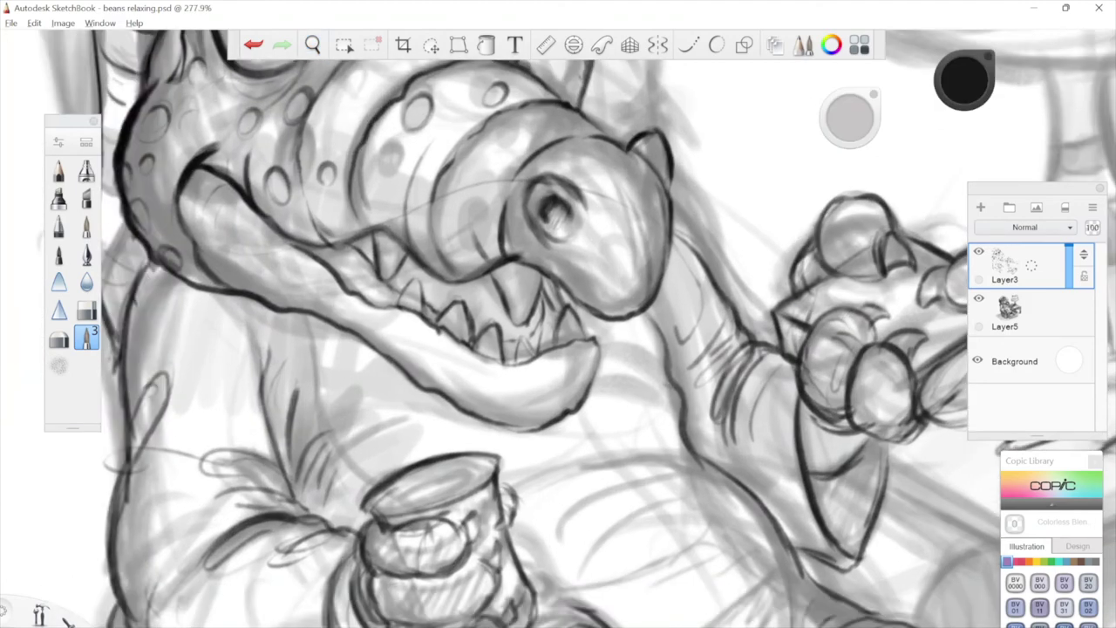
{"action": "key", "text": "space"}
{"action": "left_click_drag", "start_coordinate": [668, 348], "coordinate": [574, 455]}
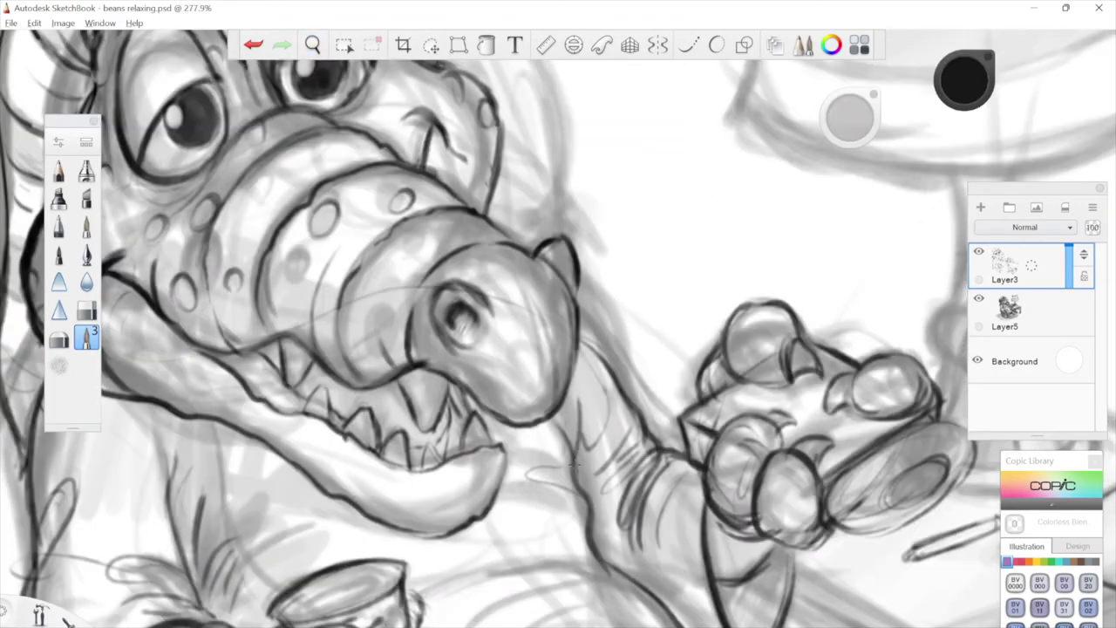
{"action": "key", "text": "space"}
{"action": "left_click_drag", "start_coordinate": [573, 506], "coordinate": [708, 497]}
{"action": "left_click_drag", "start_coordinate": [419, 419], "coordinate": [533, 491]}
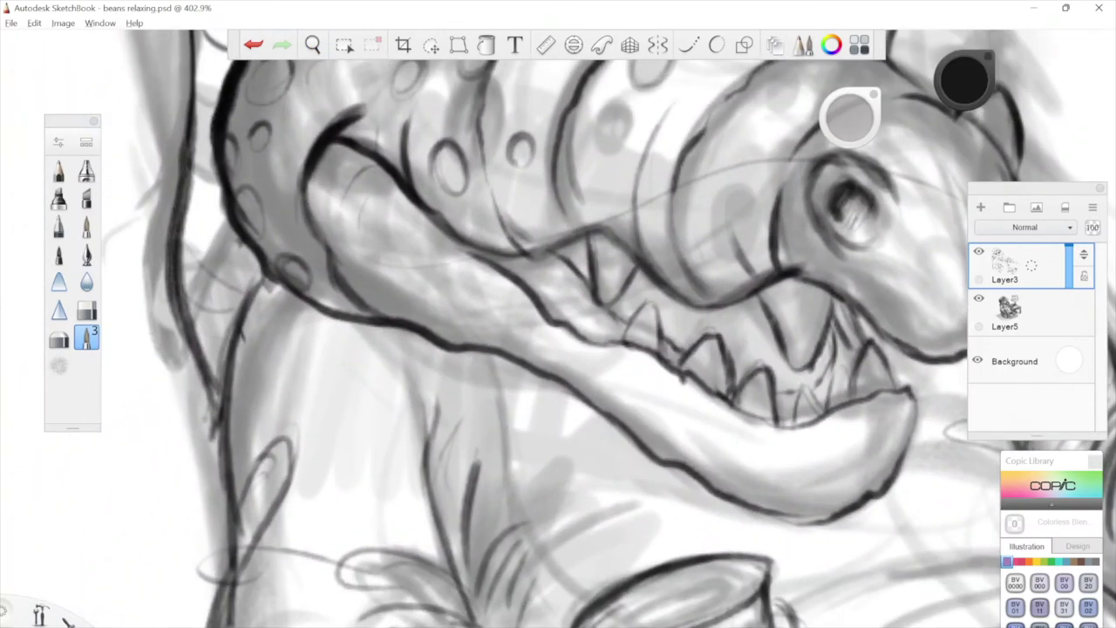
{"action": "left_click_drag", "start_coordinate": [455, 295], "coordinate": [485, 347]}
{"action": "left_click_drag", "start_coordinate": [468, 268], "coordinate": [475, 348]}
{"action": "key", "text": "space"}
{"action": "left_click_drag", "start_coordinate": [592, 222], "coordinate": [599, 325]}
{"action": "left_click_drag", "start_coordinate": [397, 289], "coordinate": [411, 417]}
{"action": "left_click_drag", "start_coordinate": [389, 354], "coordinate": [429, 441]}
Continue the curved plate lines along the lower jaw toward its front tip.
{"action": "key", "text": "space"}
{"action": "left_click_drag", "start_coordinate": [696, 429], "coordinate": [577, 382]}
{"action": "mouse_move", "coordinate": [413, 353]}
{"action": "left_mouse_down"}
{"action": "mouse_move", "coordinate": [424, 429]}
{"action": "mouse_move", "coordinate": [452, 441]}
{"action": "left_mouse_up"}
{"action": "left_click_drag", "start_coordinate": [463, 391], "coordinate": [456, 446]}
{"action": "left_click_drag", "start_coordinate": [532, 406], "coordinate": [542, 520]}
{"action": "key", "text": "space"}
{"action": "left_click_drag", "start_coordinate": [675, 409], "coordinate": [584, 399]}
{"action": "mouse_move", "coordinate": [483, 433]}
{"action": "left_mouse_down"}
{"action": "mouse_move", "coordinate": [485, 514]}
{"action": "mouse_move", "coordinate": [527, 455]}
{"action": "left_mouse_up"}
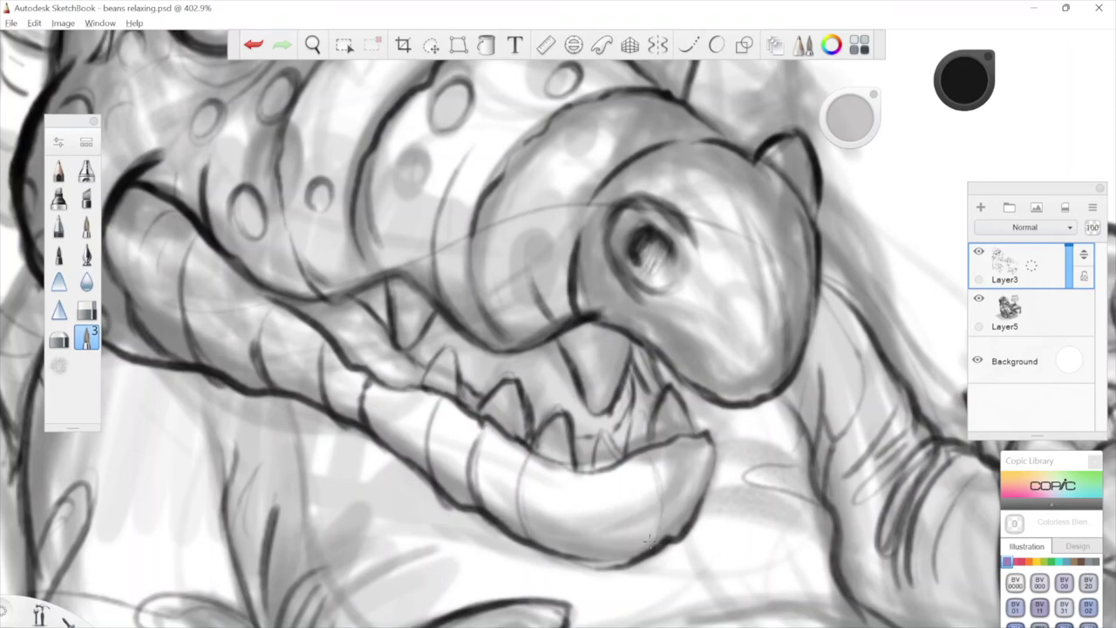
Ink small oval spots on the tip of the snout beside and below the nostril.
{"action": "key", "text": "space"}
{"action": "left_click_drag", "start_coordinate": [908, 173], "coordinate": [781, 312]}
{"action": "left_click_drag", "start_coordinate": [572, 443], "coordinate": [578, 441]}
{"action": "key", "text": "space"}
{"action": "left_click_drag", "start_coordinate": [693, 278], "coordinate": [691, 327]}
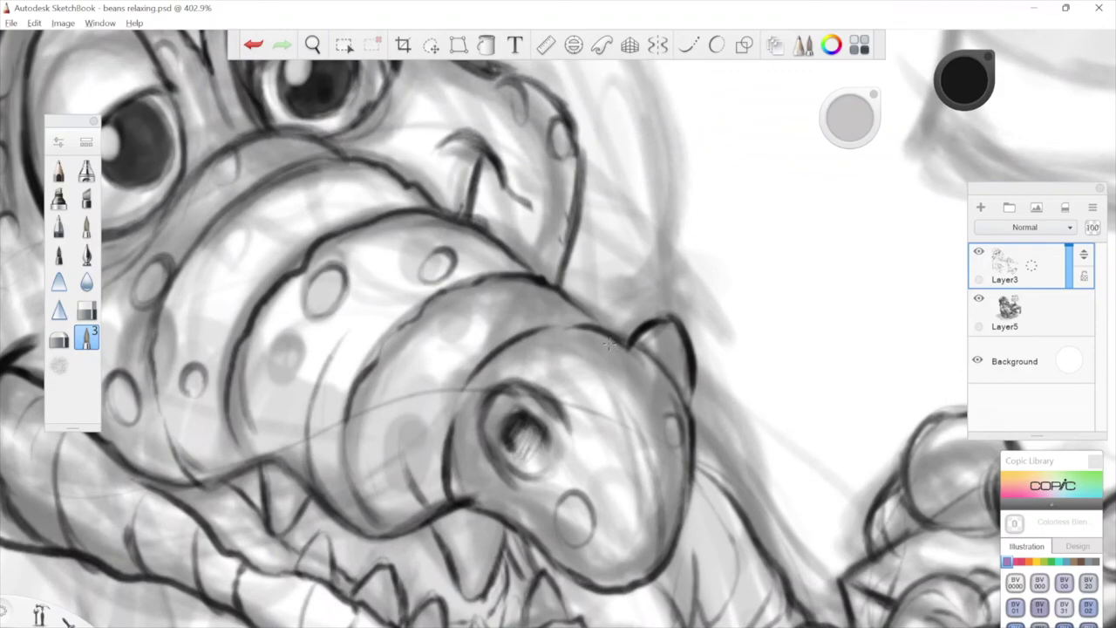
Examine the head, arms and whole figure for areas that still need line work.
{"action": "key", "text": "space"}
{"action": "left_click_drag", "start_coordinate": [670, 282], "coordinate": [698, 418]}
{"action": "left_click_drag", "start_coordinate": [817, 527], "coordinate": [707, 467]}
{"action": "key", "text": "space"}
{"action": "left_click_drag", "start_coordinate": [620, 389], "coordinate": [548, 403]}
{"action": "left_click_drag", "start_coordinate": [642, 347], "coordinate": [620, 391]}
{"action": "left_click_drag", "start_coordinate": [711, 415], "coordinate": [705, 394]}
{"action": "left_click_drag", "start_coordinate": [620, 391], "coordinate": [673, 443]}
{"action": "left_click_drag", "start_coordinate": [684, 576], "coordinate": [673, 497]}
{"action": "left_click_drag", "start_coordinate": [657, 417], "coordinate": [675, 514]}
{"action": "left_click_drag", "start_coordinate": [685, 562], "coordinate": [738, 418]}
{"action": "left_click_drag", "start_coordinate": [847, 405], "coordinate": [787, 381]}
{"action": "left_click_drag", "start_coordinate": [787, 381], "coordinate": [787, 384]}
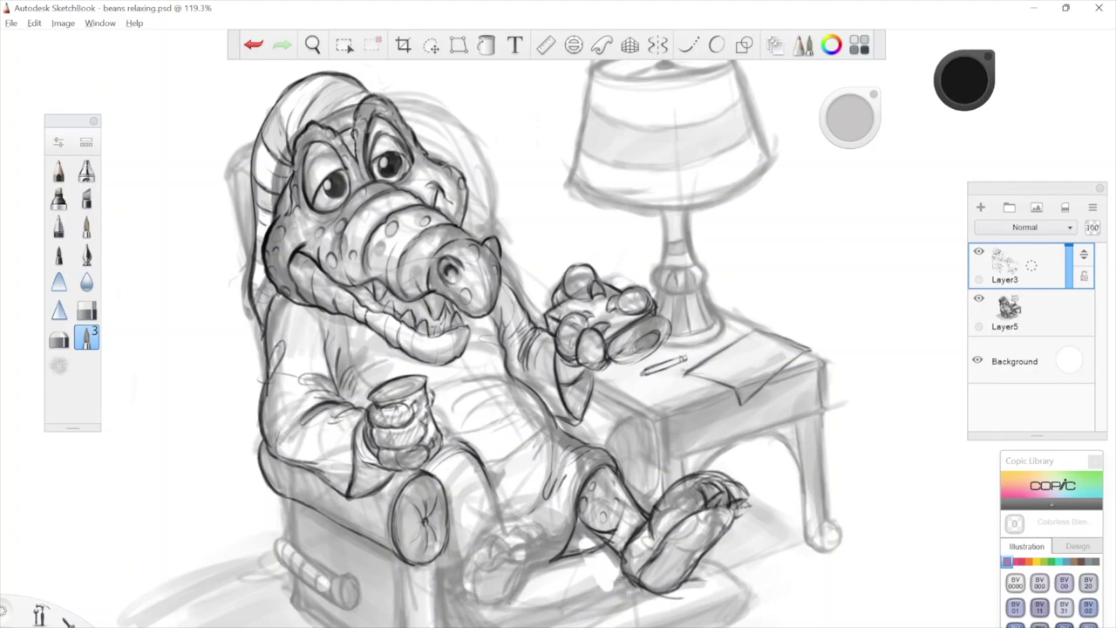
Ink the armchair's rear vertical edge and the curved lower edge of its side panel.
{"action": "key", "text": "space"}
{"action": "left_click_drag", "start_coordinate": [439, 462], "coordinate": [584, 414]}
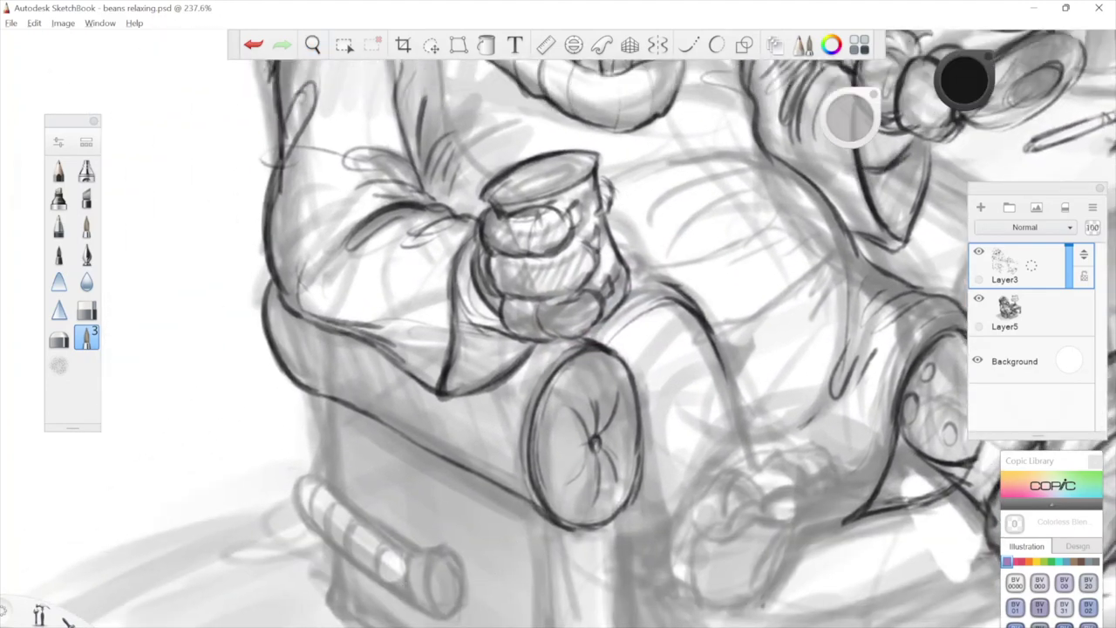
{"action": "key", "text": "space"}
{"action": "left_click_drag", "start_coordinate": [494, 531], "coordinate": [400, 378]}
{"action": "mouse_move", "coordinate": [263, 506]}
{"action": "left_mouse_down"}
{"action": "mouse_move", "coordinate": [349, 571]}
{"action": "mouse_move", "coordinate": [436, 597]}
{"action": "left_mouse_up"}
{"action": "key", "text": "space"}
{"action": "left_click_drag", "start_coordinate": [489, 456], "coordinate": [406, 382]}
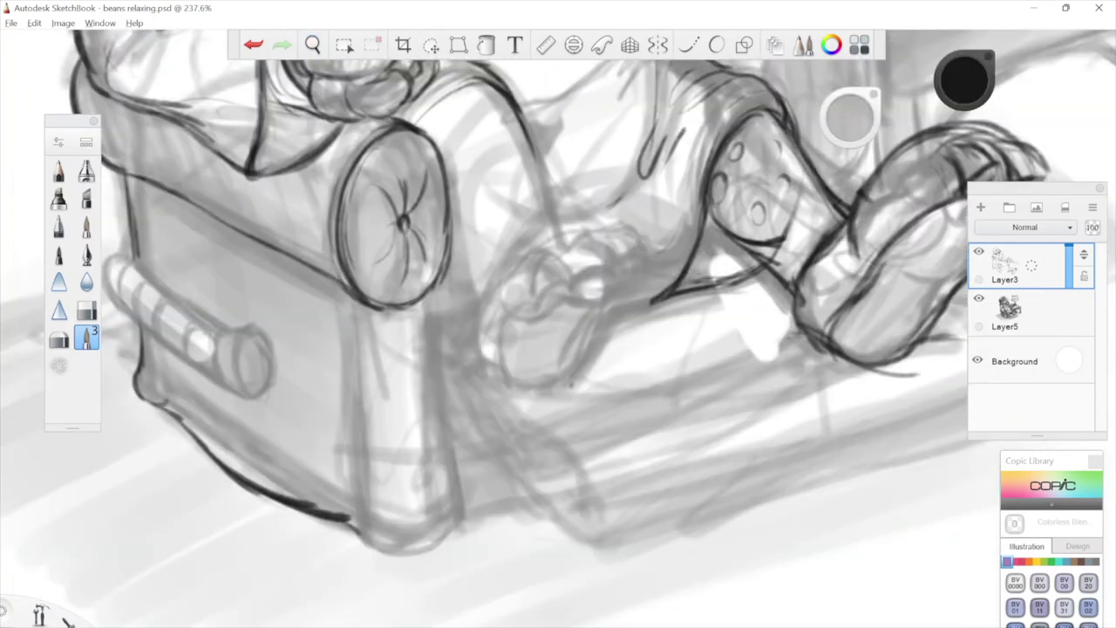
Ink the rounded foot and the two tall side edges of the front post beneath the armrest's oval.
{"action": "key", "text": "space"}
{"action": "left_click_drag", "start_coordinate": [563, 353], "coordinate": [573, 416]}
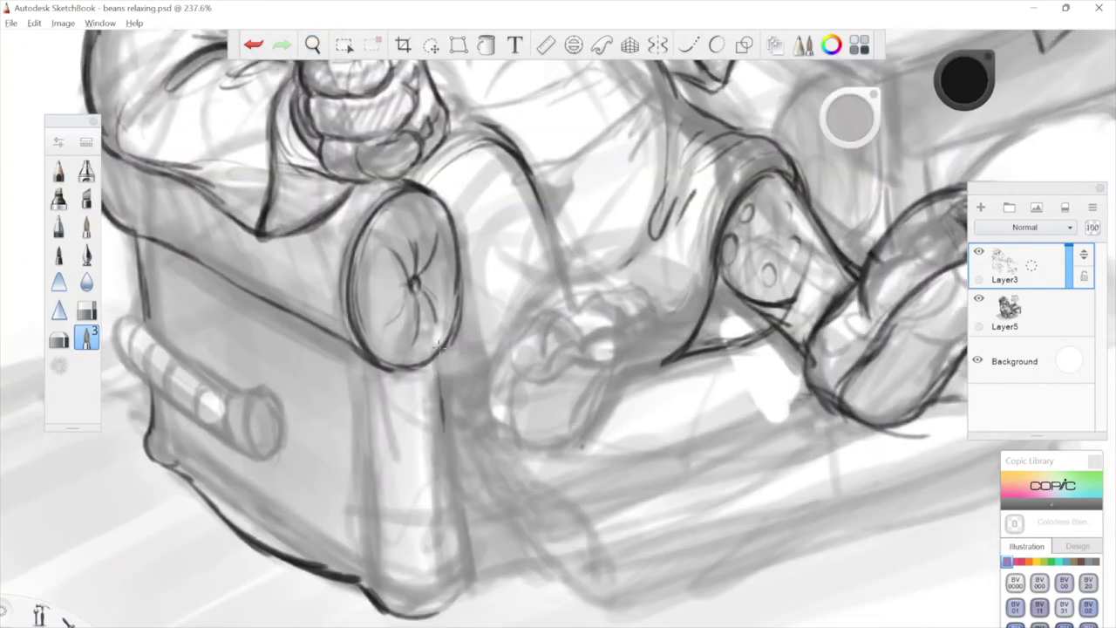
{"action": "key", "text": "space"}
{"action": "left_click_drag", "start_coordinate": [534, 511], "coordinate": [593, 410]}
{"action": "left_click_drag", "start_coordinate": [527, 467], "coordinate": [503, 515]}
{"action": "key", "text": "space"}
{"action": "left_click_drag", "start_coordinate": [535, 429], "coordinate": [513, 547]}
{"action": "left_click_drag", "start_coordinate": [398, 370], "coordinate": [413, 600]}
{"action": "left_click_drag", "start_coordinate": [406, 487], "coordinate": [413, 610]}
Add an inner line along the rear edge of the armchair's side panel, above and below the roll.
{"action": "key", "text": "space"}
{"action": "mouse_move", "coordinate": [532, 244]}
{"action": "left_mouse_down"}
{"action": "mouse_move", "coordinate": [563, 391]}
{"action": "mouse_move", "coordinate": [575, 306]}
{"action": "left_mouse_up"}
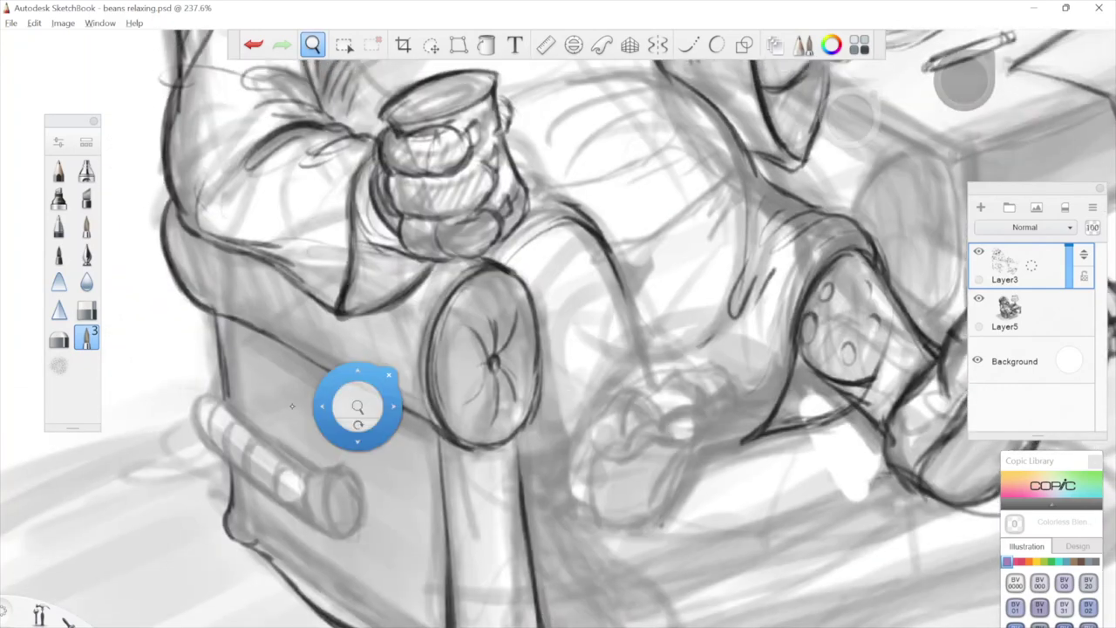
{"action": "left_click_drag", "start_coordinate": [292, 407], "coordinate": [396, 378]}
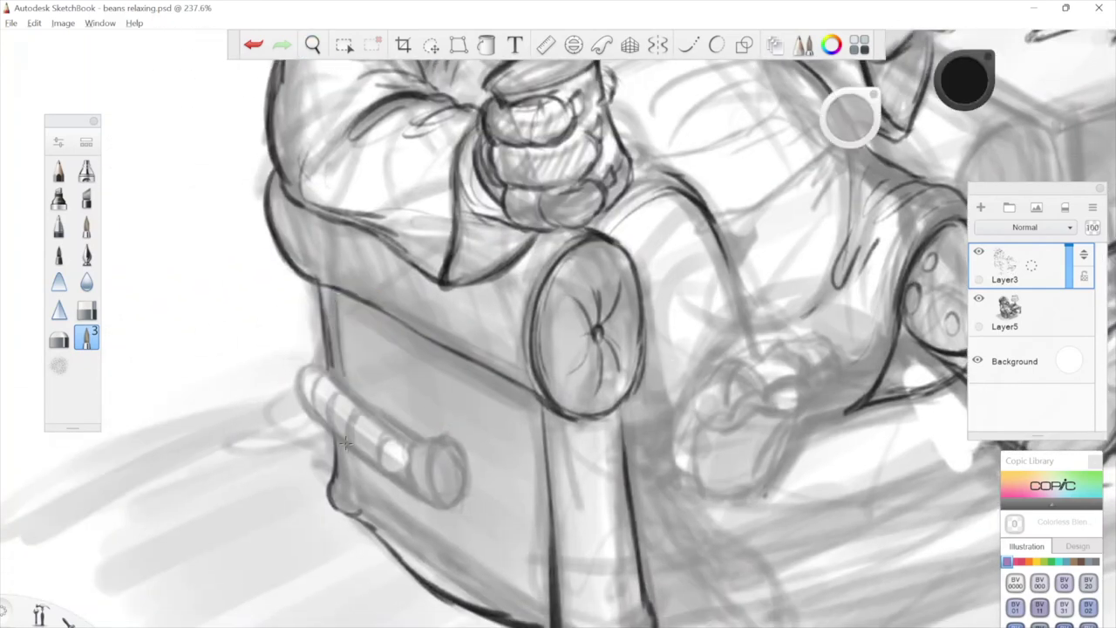
{"action": "left_click_drag", "start_coordinate": [346, 445], "coordinate": [354, 513]}
Draw a thin vertical seam down the middle of the armchair's front post.
{"action": "key", "text": "space"}
{"action": "mouse_move", "coordinate": [659, 290]}
{"action": "left_mouse_down"}
{"action": "mouse_move", "coordinate": [642, 389]}
{"action": "mouse_move", "coordinate": [545, 264]}
{"action": "left_mouse_up"}
{"action": "left_click_drag", "start_coordinate": [538, 481], "coordinate": [468, 595]}
{"action": "left_click_drag", "start_coordinate": [419, 408], "coordinate": [411, 426]}
{"action": "key", "text": "ctrl+z"}
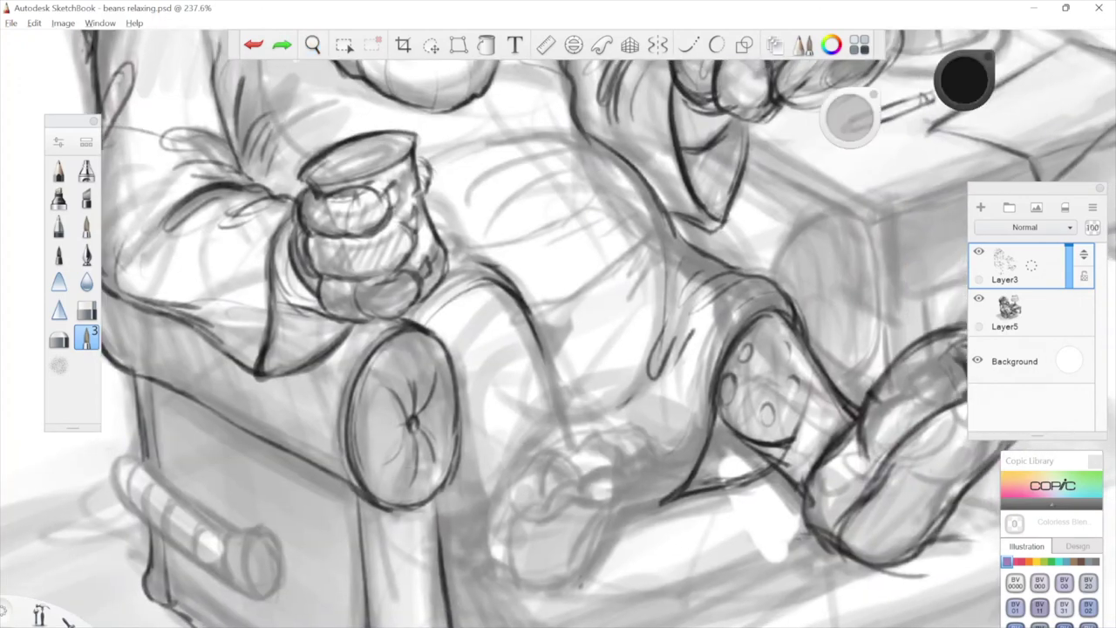
{"action": "key", "text": "space"}
{"action": "left_click_drag", "start_coordinate": [551, 549], "coordinate": [585, 360]}
{"action": "left_click_drag", "start_coordinate": [533, 426], "coordinate": [549, 375]}
{"action": "left_click_drag", "start_coordinate": [513, 606], "coordinate": [530, 524]}
{"action": "left_click_drag", "start_coordinate": [529, 251], "coordinate": [522, 372]}
{"action": "left_click_drag", "start_coordinate": [426, 398], "coordinate": [452, 602]}
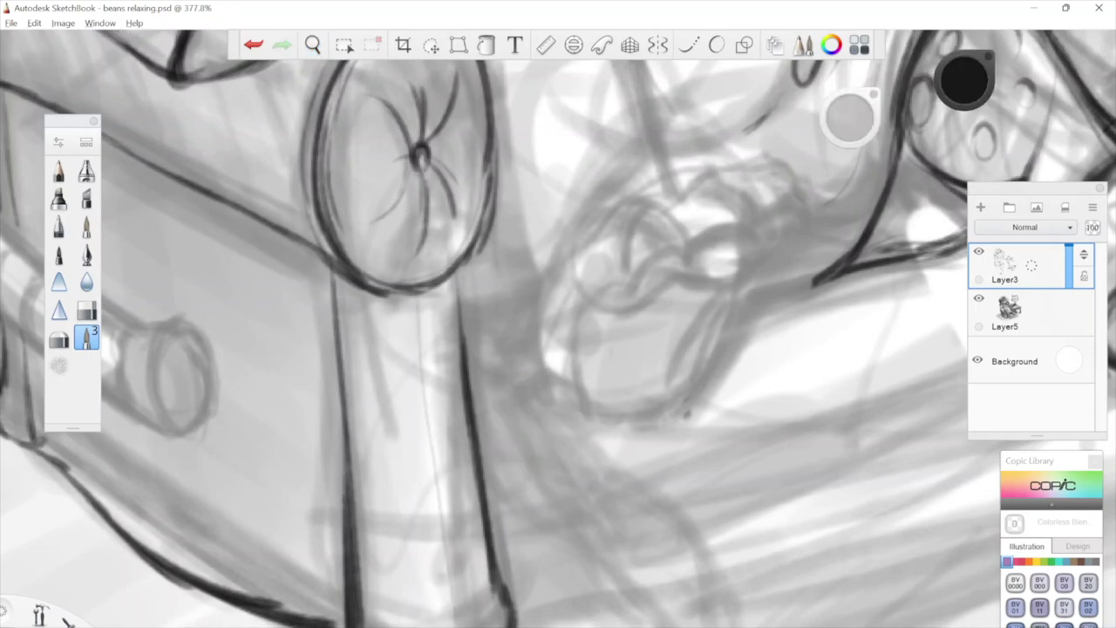
Draw three small buttons along the front post's seam, with creases around the uppermost one.
{"action": "key", "text": "space"}
{"action": "mouse_move", "coordinate": [559, 409]}
{"action": "left_mouse_down"}
{"action": "mouse_move", "coordinate": [557, 427]}
{"action": "mouse_move", "coordinate": [552, 398]}
{"action": "left_mouse_up"}
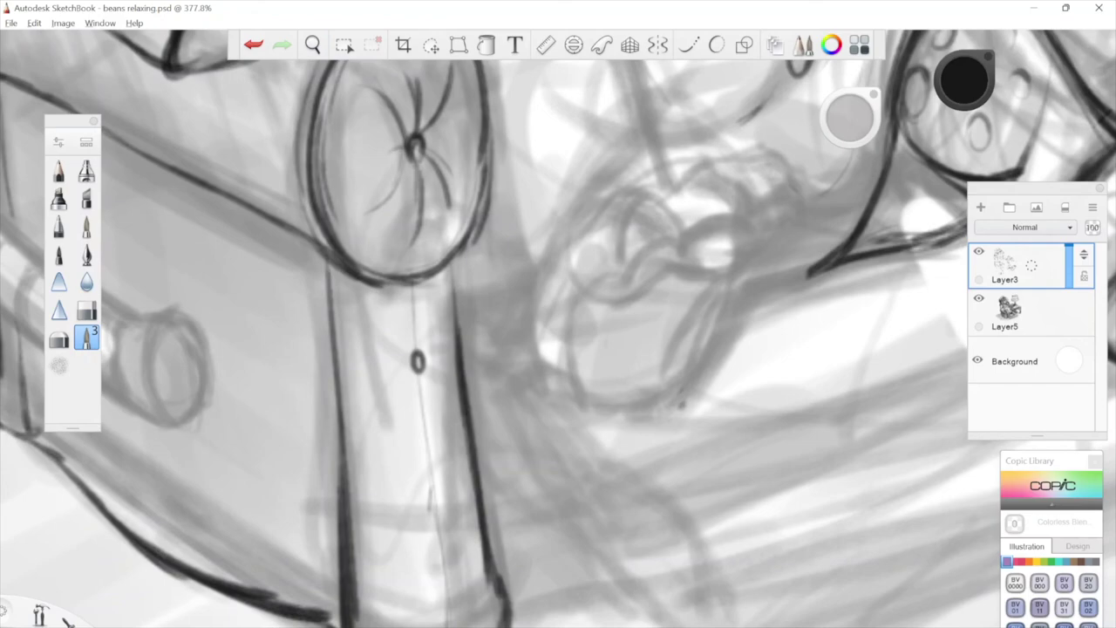
{"action": "key", "text": "space"}
{"action": "left_click_drag", "start_coordinate": [558, 418], "coordinate": [545, 436]}
{"action": "key", "text": "ctrl+z"}
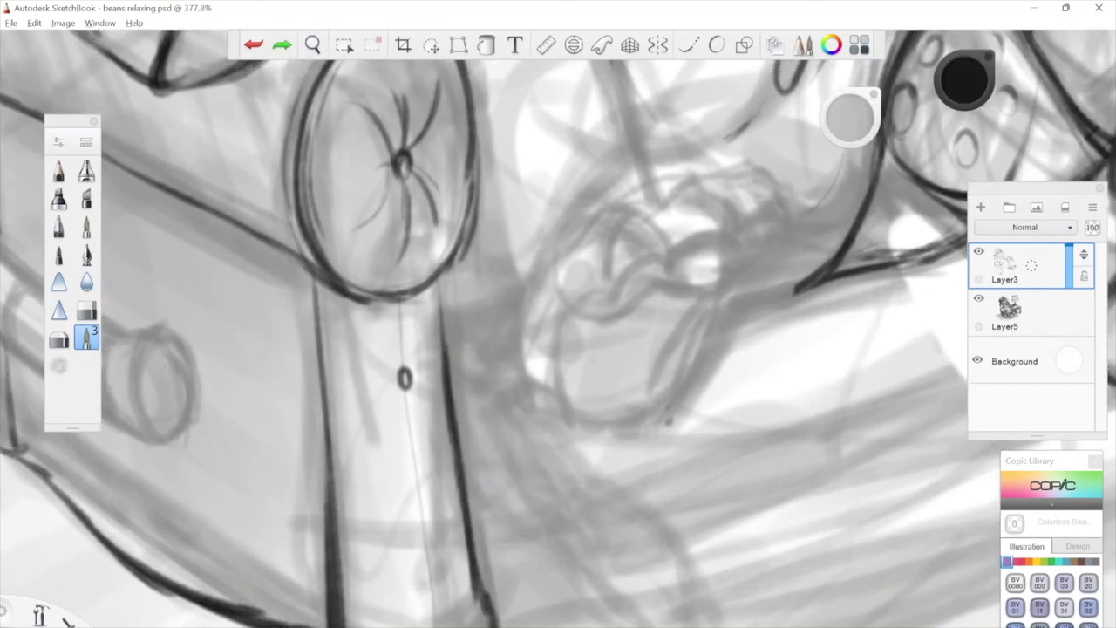
{"action": "key", "text": "space"}
{"action": "left_click_drag", "start_coordinate": [532, 418], "coordinate": [588, 318]}
{"action": "left_click_drag", "start_coordinate": [587, 319], "coordinate": [583, 450]}
{"action": "key", "text": "space"}
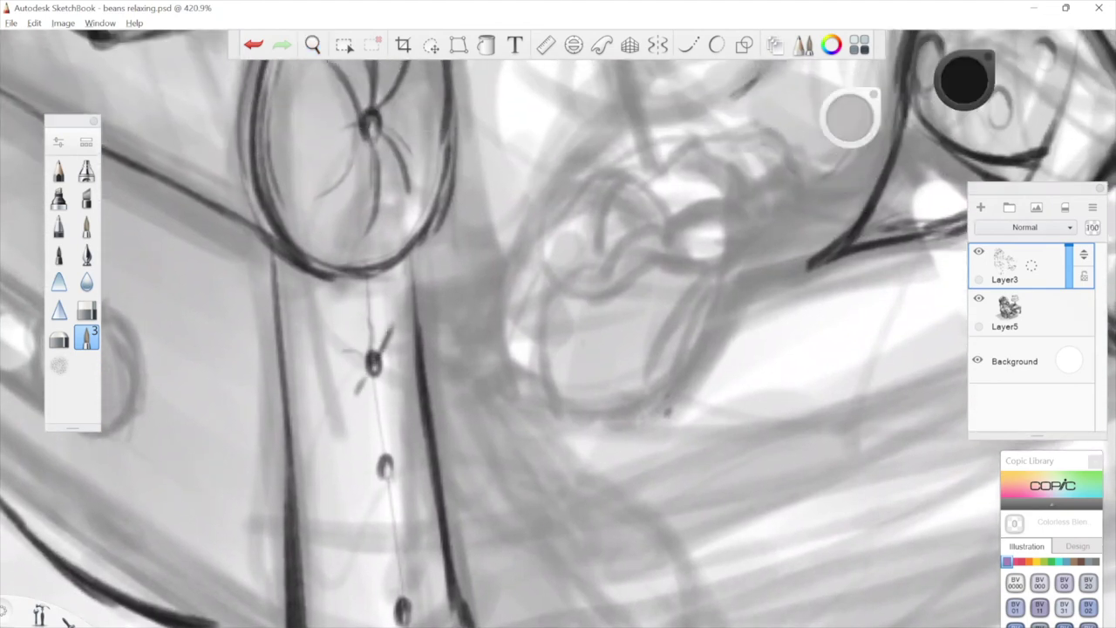
Add short creases around the lower buttons and darken the rounded bottom edge of the front post.
{"action": "key", "text": "space"}
{"action": "left_click_drag", "start_coordinate": [437, 525], "coordinate": [454, 456]}
{"action": "left_click_drag", "start_coordinate": [404, 407], "coordinate": [411, 424]}
{"action": "key", "text": "space"}
{"action": "left_click_drag", "start_coordinate": [529, 429], "coordinate": [525, 398]}
{"action": "left_click_drag", "start_coordinate": [329, 598], "coordinate": [426, 614]}
{"action": "left_click_drag", "start_coordinate": [484, 527], "coordinate": [414, 616]}
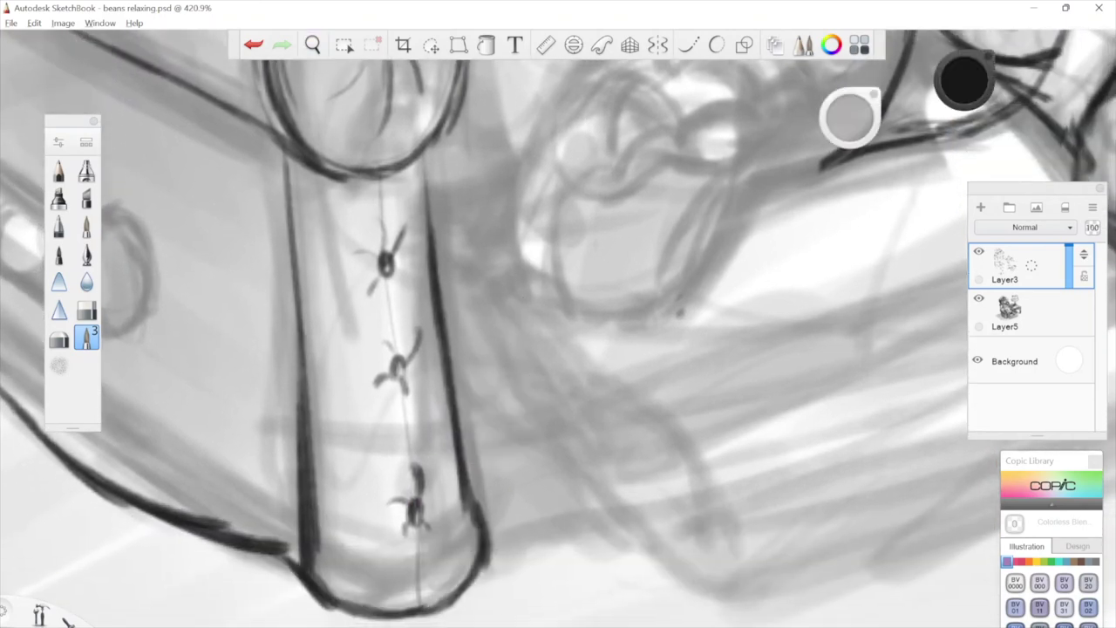
Ink the outline of the striped roll on the armchair's side, including its oval front end.
{"action": "key", "text": "space"}
{"action": "left_click_drag", "start_coordinate": [375, 332], "coordinate": [675, 540]}
{"action": "mouse_move", "coordinate": [182, 290]}
{"action": "left_mouse_down"}
{"action": "mouse_move", "coordinate": [358, 429]}
{"action": "mouse_move", "coordinate": [413, 419]}
{"action": "left_mouse_up"}
{"action": "key", "text": "space"}
{"action": "left_click_drag", "start_coordinate": [359, 298], "coordinate": [413, 346]}
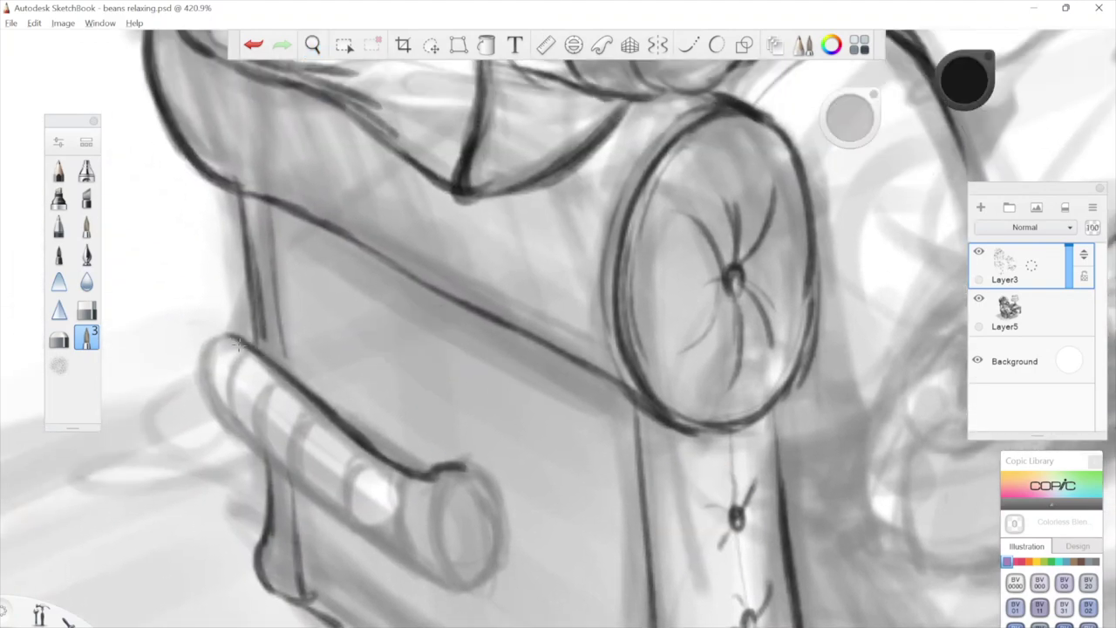
{"action": "mouse_move", "coordinate": [200, 351]}
{"action": "left_mouse_down"}
{"action": "mouse_move", "coordinate": [232, 431]}
{"action": "mouse_move", "coordinate": [380, 547]}
{"action": "mouse_move", "coordinate": [450, 584]}
{"action": "left_mouse_up"}
{"action": "key", "text": "space"}
{"action": "left_click_drag", "start_coordinate": [614, 501], "coordinate": [494, 367]}
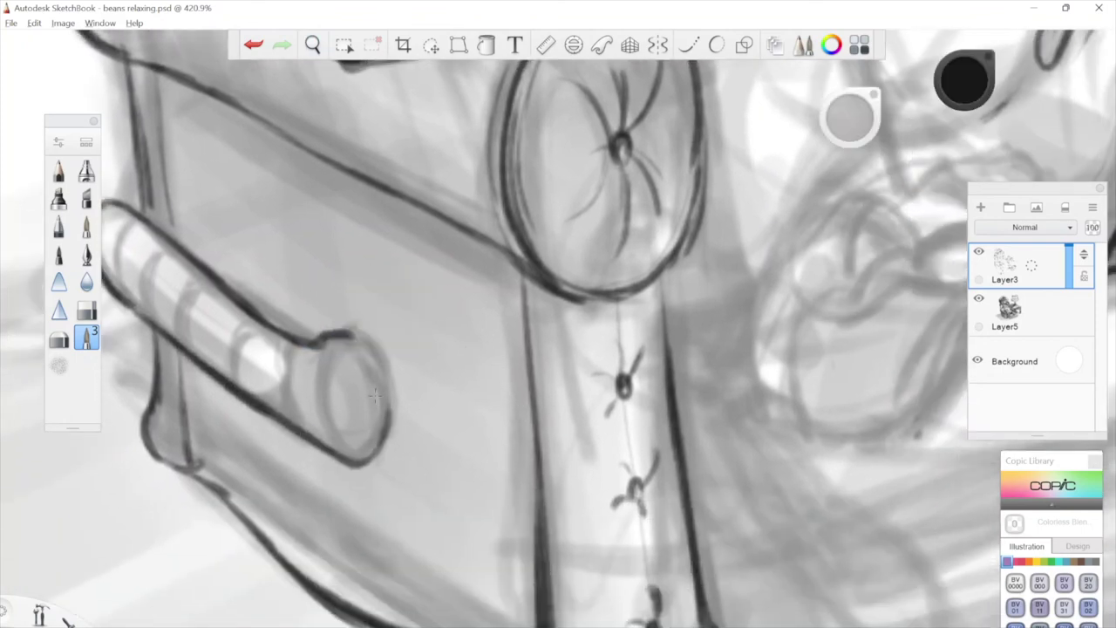
{"action": "mouse_move", "coordinate": [378, 414]}
{"action": "left_mouse_down"}
{"action": "mouse_move", "coordinate": [366, 347]}
{"action": "mouse_move", "coordinate": [329, 446]}
{"action": "left_mouse_up"}
Ink the curved stripes wrapping around the roll on the armchair's side.
{"action": "key", "text": "space"}
{"action": "left_click_drag", "start_coordinate": [443, 276], "coordinate": [507, 381]}
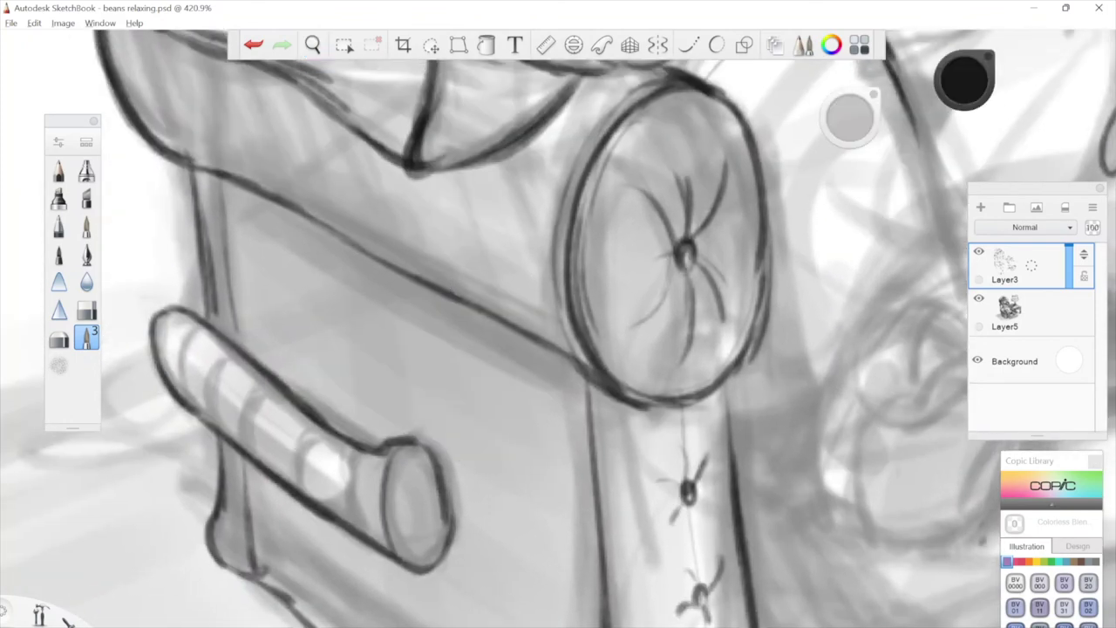
{"action": "key", "text": "space"}
{"action": "left_click_drag", "start_coordinate": [398, 301], "coordinate": [426, 350]}
{"action": "left_click_drag", "start_coordinate": [346, 478], "coordinate": [332, 548]}
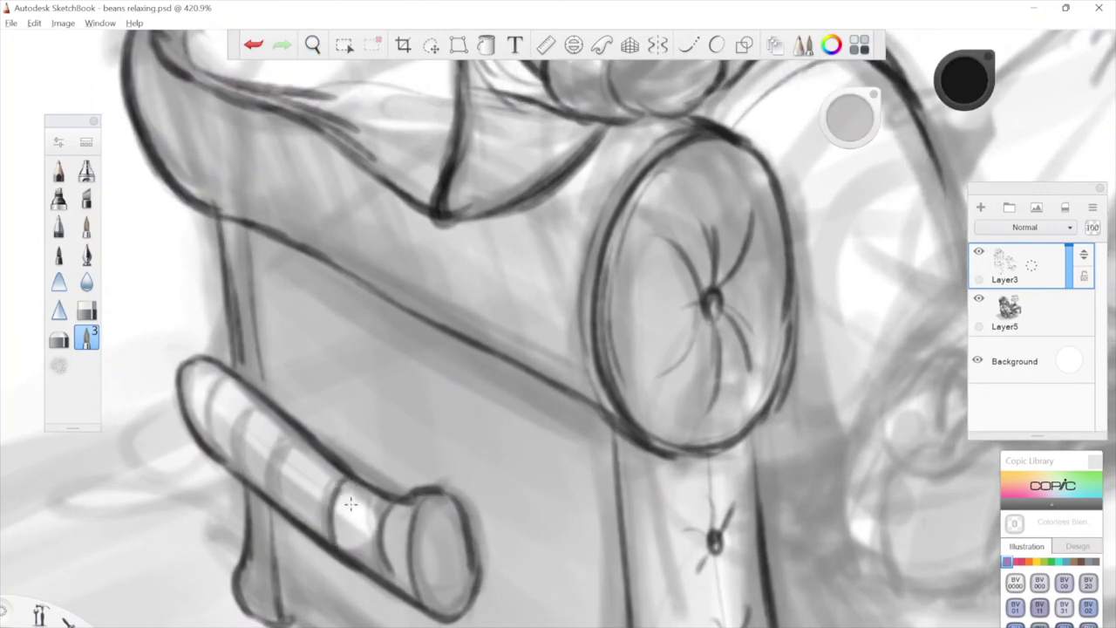
{"action": "key", "text": "space"}
{"action": "left_click_drag", "start_coordinate": [291, 483], "coordinate": [313, 535]}
{"action": "left_click_drag", "start_coordinate": [285, 456], "coordinate": [264, 529]}
{"action": "left_click_drag", "start_coordinate": [248, 430], "coordinate": [234, 516]}
Ink the chair back's upper corner and outer edge behind the nightcap, with small folds at the corner.
{"action": "key", "text": "space"}
{"action": "left_click_drag", "start_coordinate": [562, 309], "coordinate": [550, 389]}
{"action": "left_click_drag", "start_coordinate": [511, 496], "coordinate": [505, 448]}
{"action": "scroll", "coordinate": [499, 427], "scroll_direction": "down", "scroll_amount": 5}
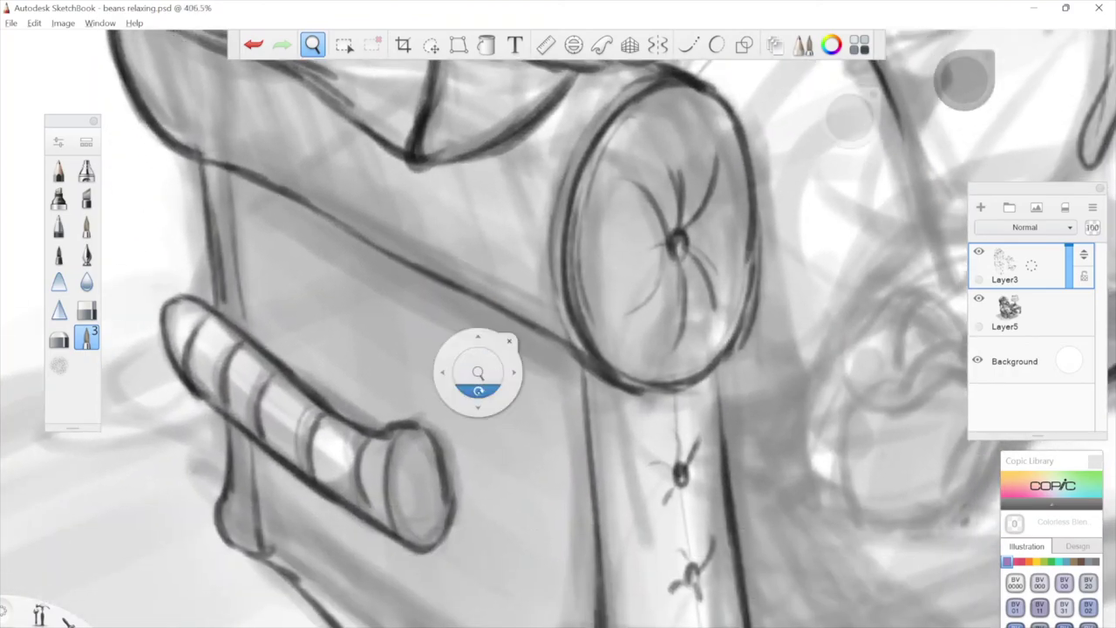
{"action": "left_click_drag", "start_coordinate": [478, 373], "coordinate": [399, 480]}
{"action": "left_click_drag", "start_coordinate": [736, 87], "coordinate": [695, 231]}
{"action": "left_click_drag", "start_coordinate": [632, 488], "coordinate": [620, 341]}
{"action": "mouse_move", "coordinate": [618, 409]}
{"action": "left_mouse_down"}
{"action": "mouse_move", "coordinate": [561, 466]}
{"action": "mouse_move", "coordinate": [626, 393]}
{"action": "left_mouse_up"}
{"action": "mouse_move", "coordinate": [728, 134]}
{"action": "left_mouse_down"}
{"action": "mouse_move", "coordinate": [675, 350]}
{"action": "mouse_move", "coordinate": [745, 282]}
{"action": "mouse_move", "coordinate": [759, 319]}
{"action": "left_mouse_up"}
{"action": "mouse_move", "coordinate": [404, 297]}
{"action": "left_mouse_down"}
{"action": "mouse_move", "coordinate": [464, 316]}
{"action": "mouse_move", "coordinate": [612, 459]}
{"action": "left_mouse_up"}
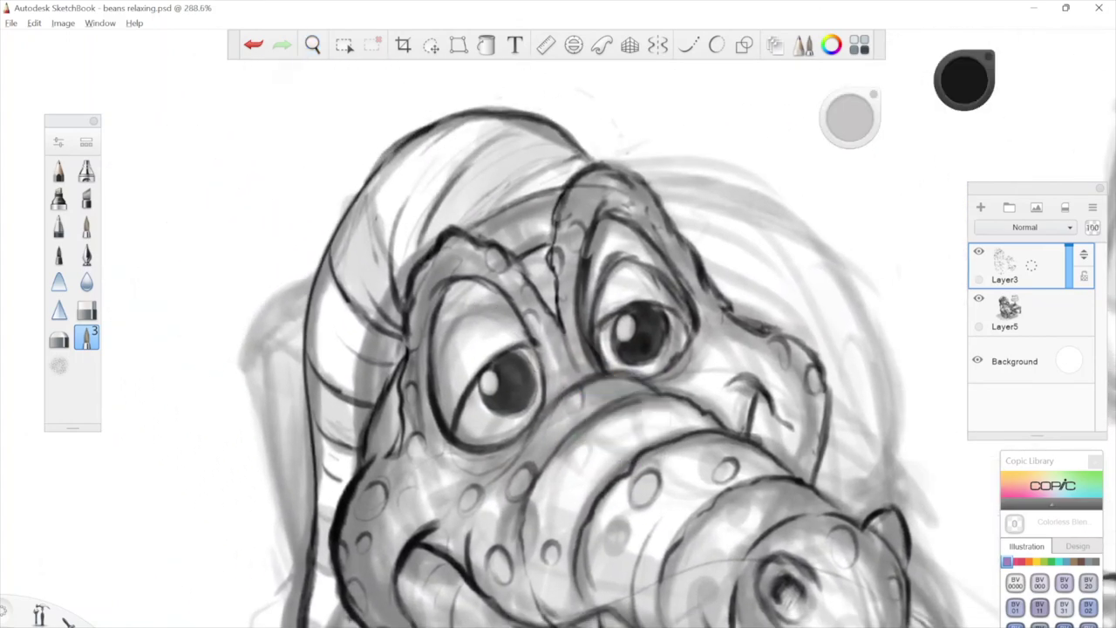
{"action": "left_click_drag", "start_coordinate": [305, 279], "coordinate": [237, 354]}
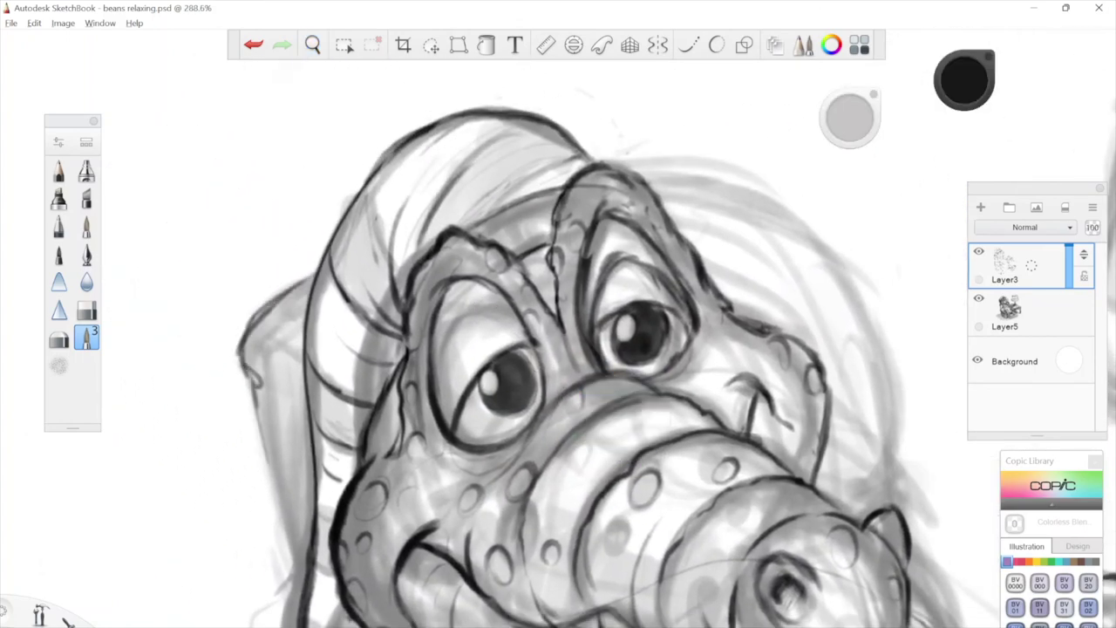
{"action": "left_click_drag", "start_coordinate": [257, 404], "coordinate": [297, 565]}
{"action": "left_click_drag", "start_coordinate": [513, 341], "coordinate": [484, 407]}
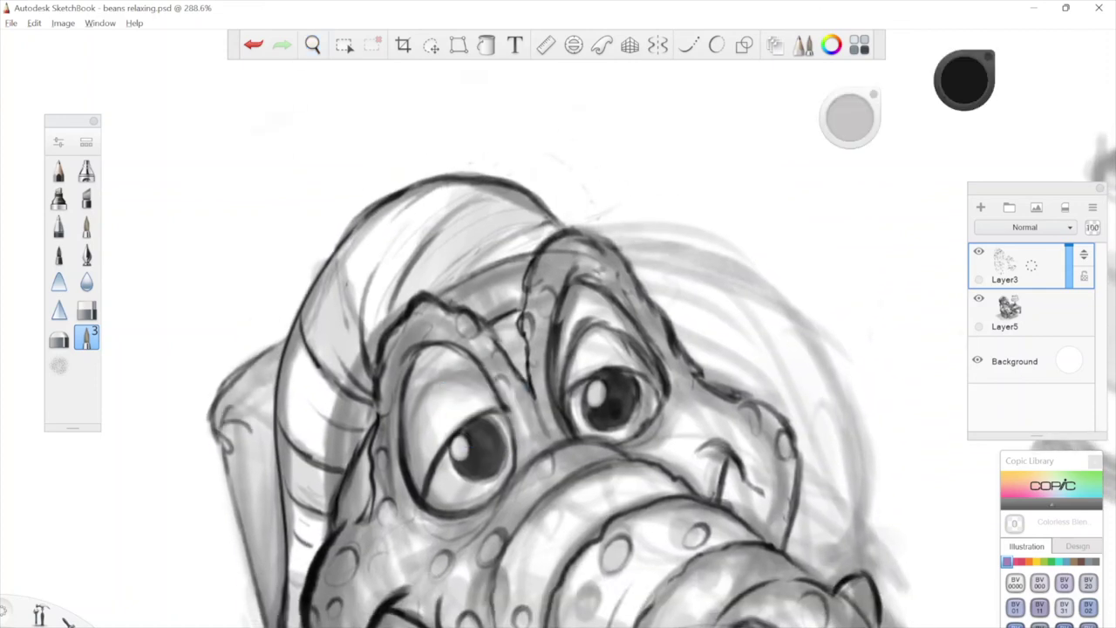
Reinforce the chair back's outer edge and add another short crease below its upper corner.
{"action": "key", "text": "space"}
{"action": "left_click_drag", "start_coordinate": [399, 424], "coordinate": [456, 218]}
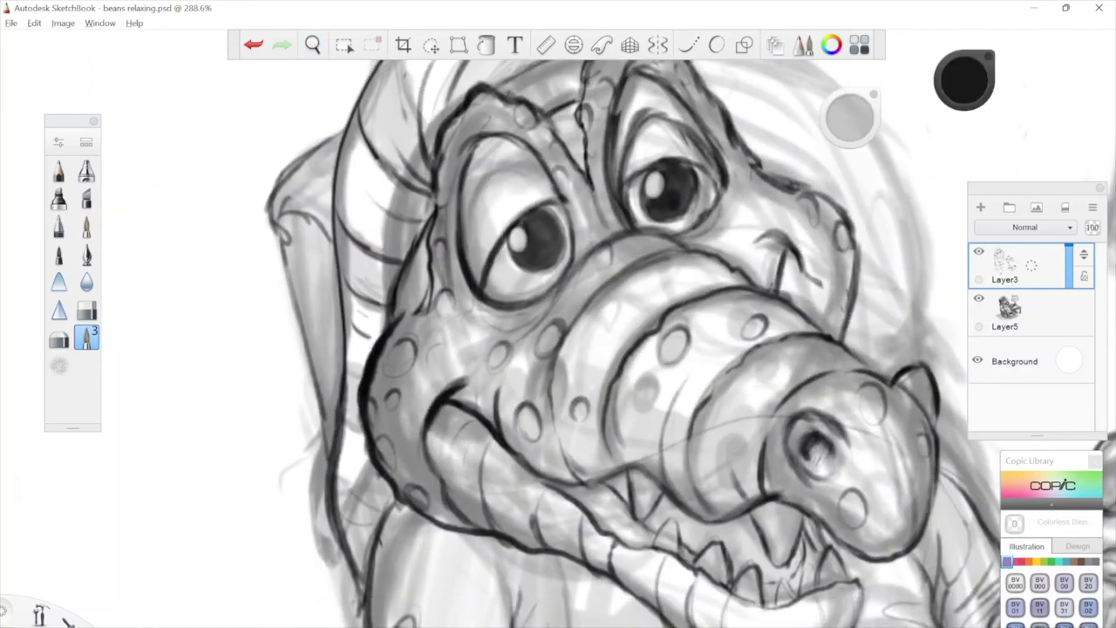
{"action": "key", "text": "space"}
{"action": "left_click_drag", "start_coordinate": [551, 454], "coordinate": [483, 305]}
{"action": "left_click_drag", "start_coordinate": [464, 119], "coordinate": [420, 364]}
{"action": "left_click_drag", "start_coordinate": [490, 315], "coordinate": [533, 356]}
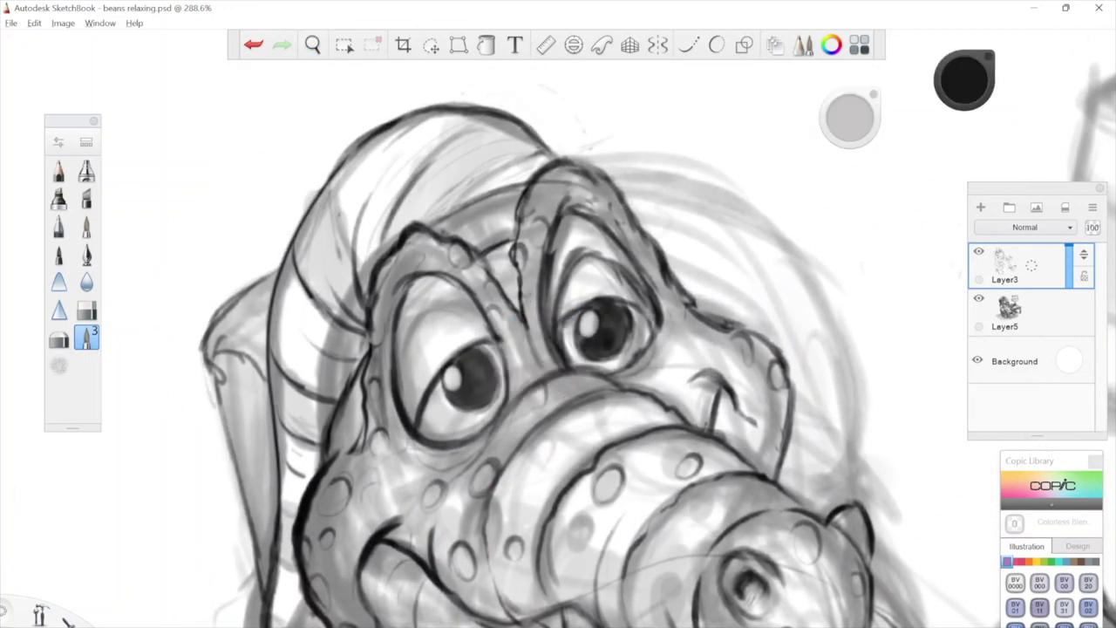
{"action": "mouse_move", "coordinate": [215, 410]}
{"action": "left_mouse_down"}
{"action": "mouse_move", "coordinate": [264, 588]}
{"action": "mouse_move", "coordinate": [257, 562]}
{"action": "left_mouse_up"}
{"action": "left_click_drag", "start_coordinate": [235, 358], "coordinate": [252, 382]}
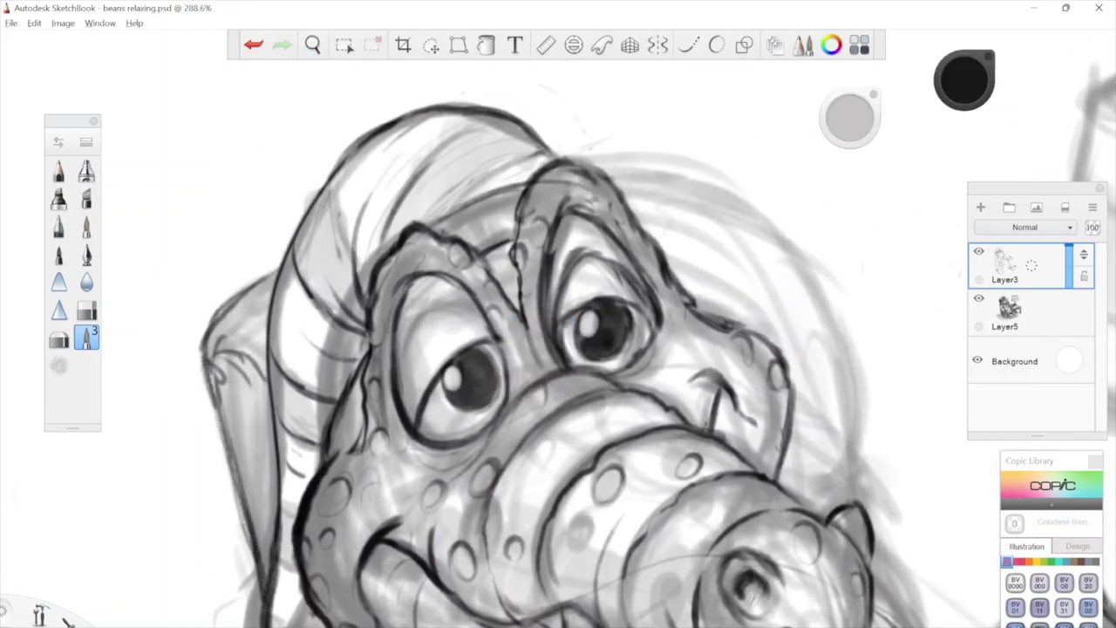
Add a second line along the sleeve's cuff opening, from beside the mug down to the cuff's lower corner.
{"action": "key", "text": "space"}
{"action": "left_click_drag", "start_coordinate": [614, 257], "coordinate": [543, 341]}
{"action": "left_click_drag", "start_coordinate": [695, 437], "coordinate": [596, 261]}
{"action": "key", "text": "space"}
{"action": "left_click_drag", "start_coordinate": [621, 268], "coordinate": [622, 488]}
{"action": "left_click_drag", "start_coordinate": [644, 535], "coordinate": [561, 373]}
{"action": "left_click_drag", "start_coordinate": [628, 518], "coordinate": [572, 526]}
{"action": "left_click_drag", "start_coordinate": [572, 623], "coordinate": [717, 356]}
{"action": "left_click_drag", "start_coordinate": [491, 294], "coordinate": [632, 393]}
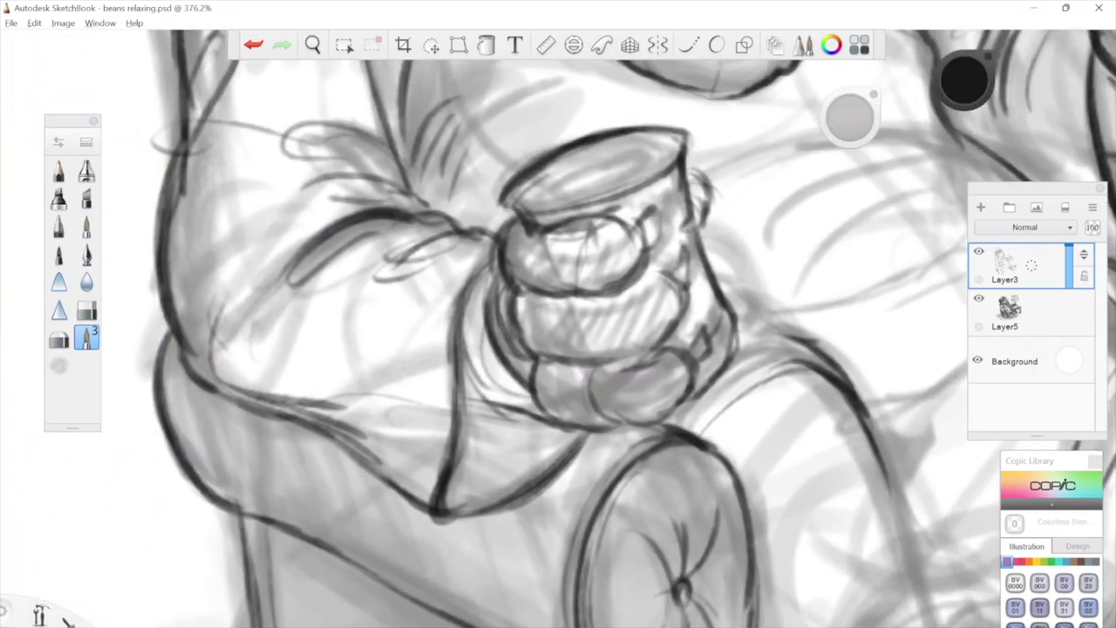
{"action": "left_click_drag", "start_coordinate": [459, 266], "coordinate": [432, 346]}
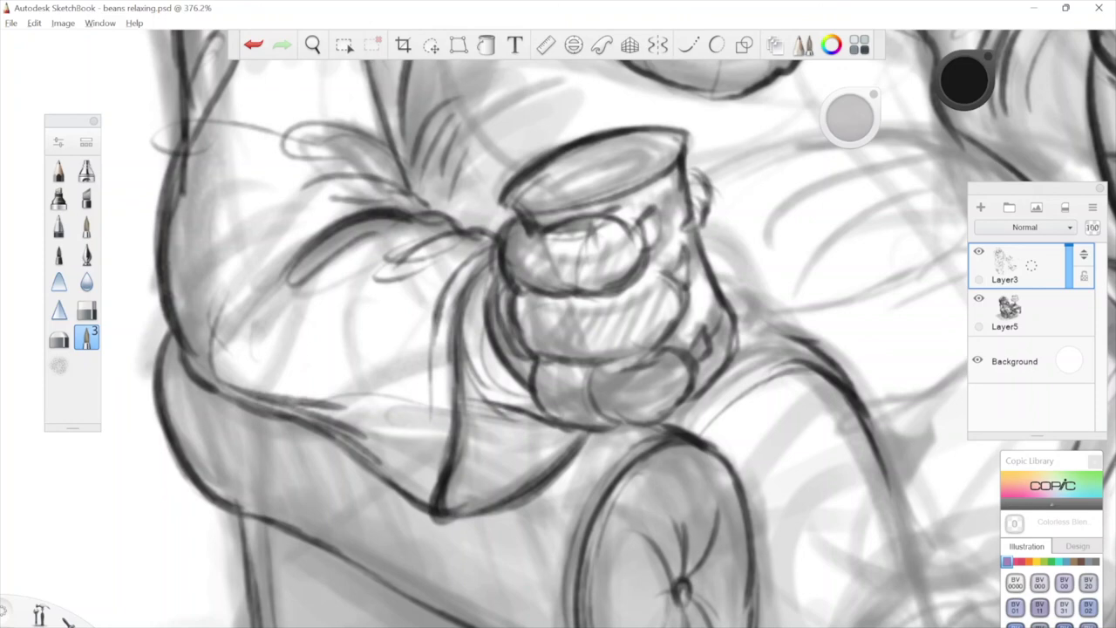
{"action": "left_click_drag", "start_coordinate": [471, 483], "coordinate": [415, 544]}
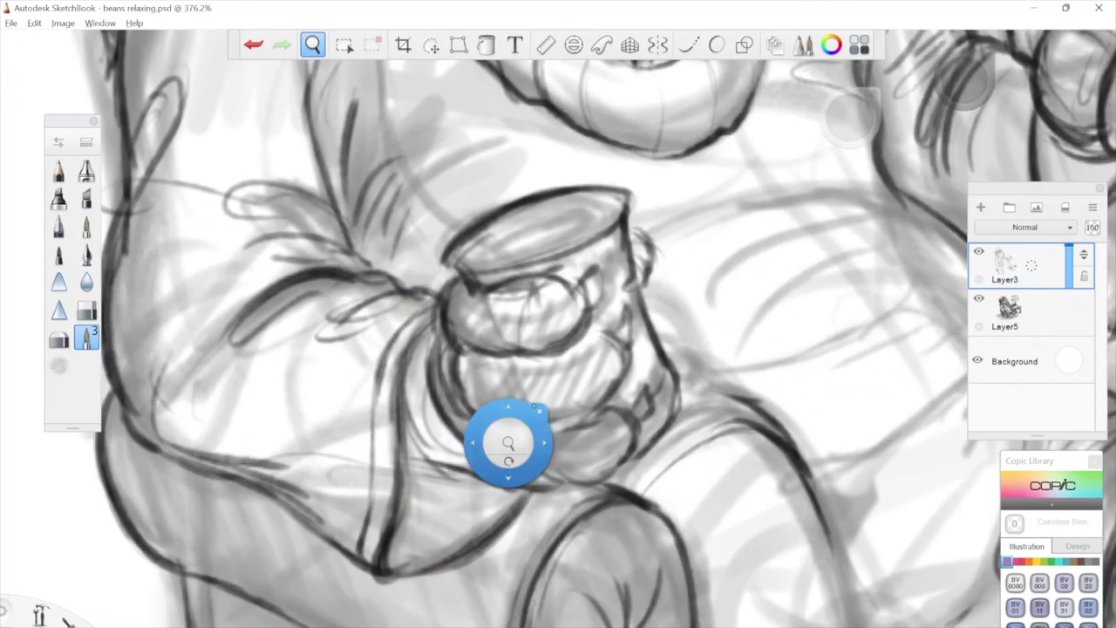
{"action": "left_click_drag", "start_coordinate": [508, 443], "coordinate": [488, 478]}
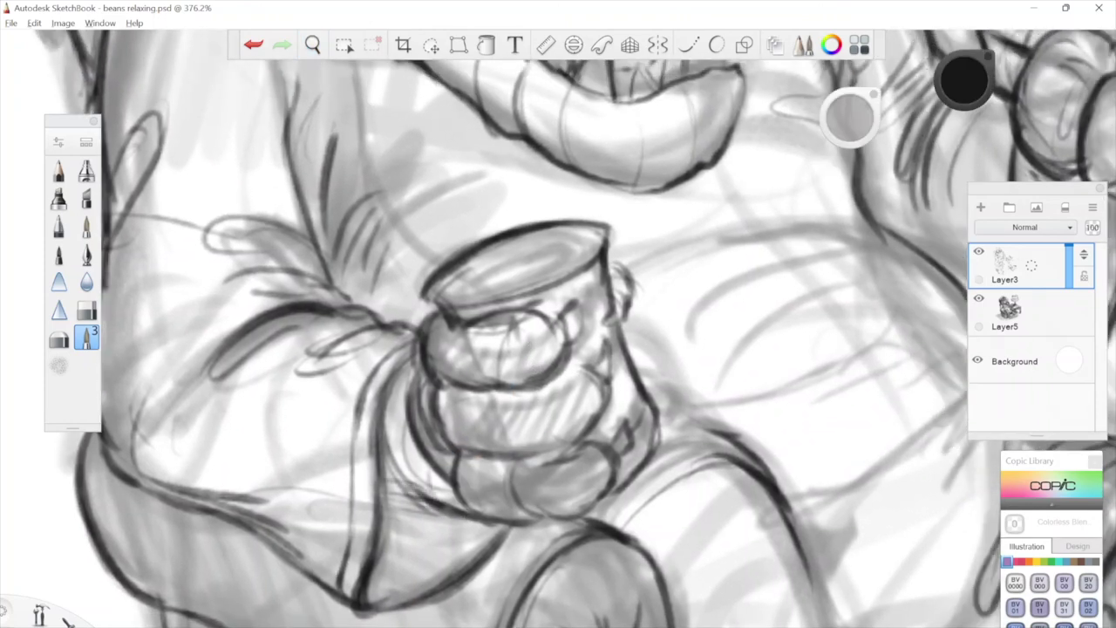
Ink a curved seam across the rounded back end of the armrest below the sleeve.
{"action": "left_click_drag", "start_coordinate": [559, 624], "coordinate": [623, 507]}
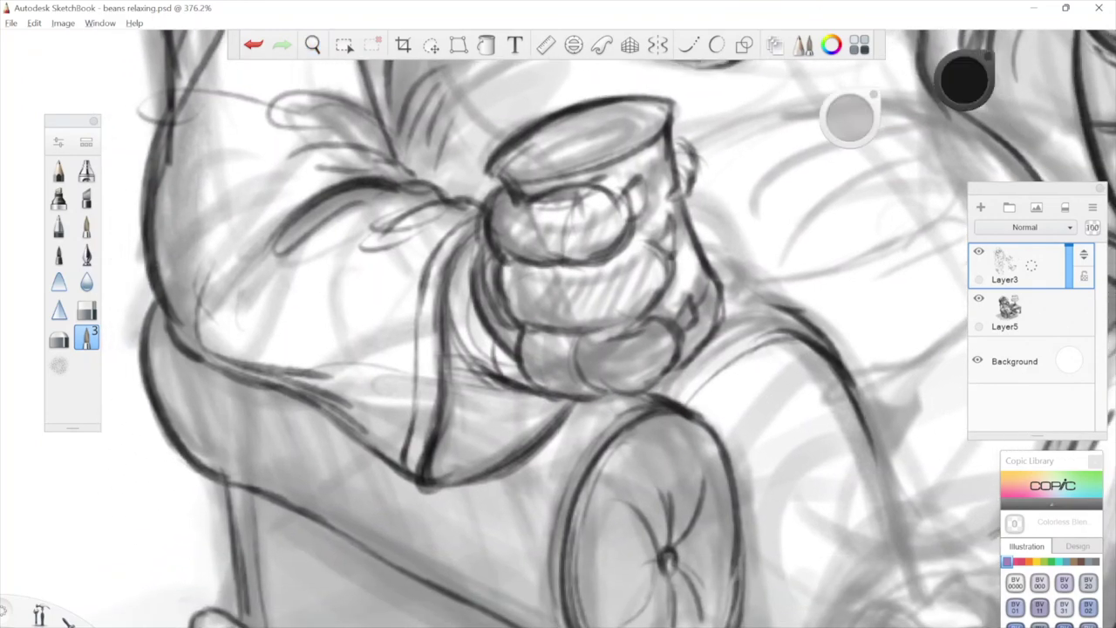
{"action": "left_click_drag", "start_coordinate": [523, 627], "coordinate": [587, 627]}
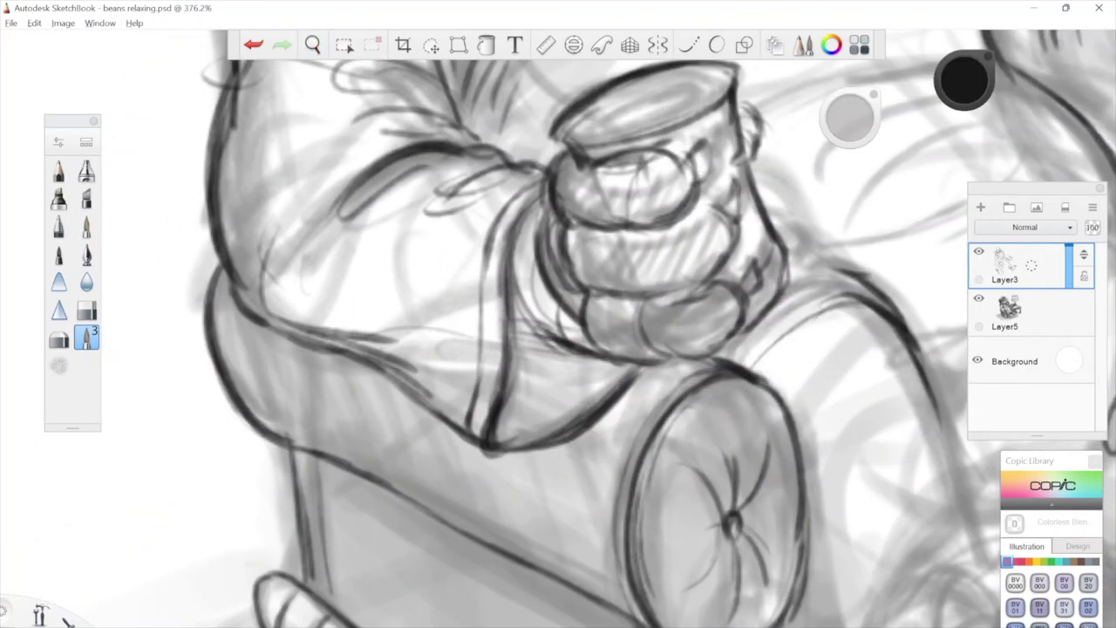
{"action": "left_click_drag", "start_coordinate": [291, 349], "coordinate": [313, 445]}
{"action": "left_click_drag", "start_coordinate": [481, 442], "coordinate": [409, 392]}
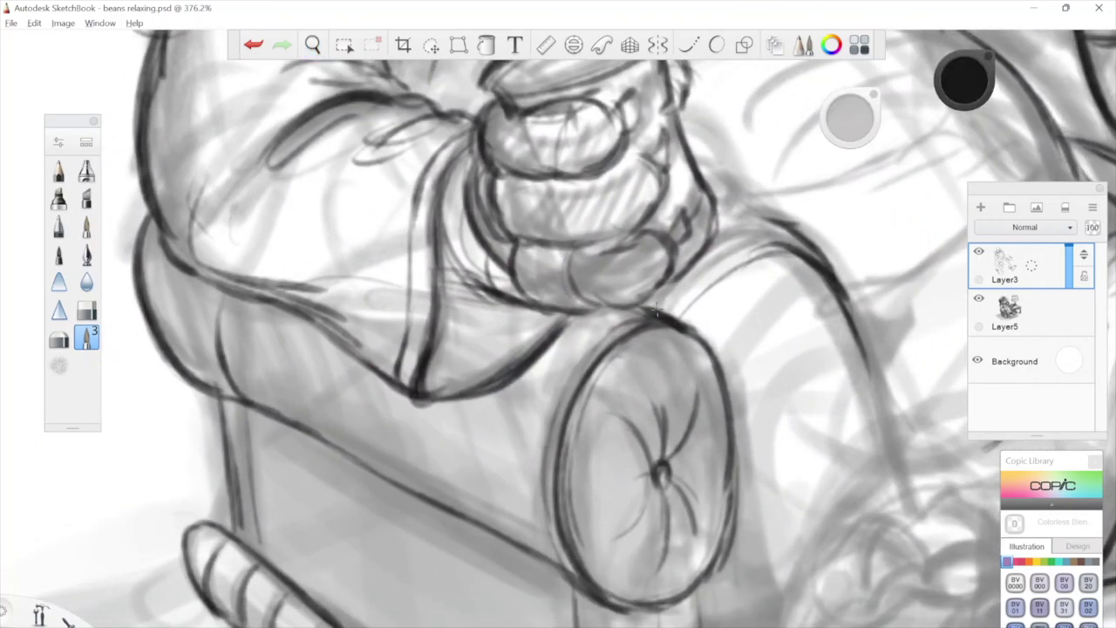
Ink a curved seam across the armrest just behind its round, button-tufted front end.
{"action": "left_click_drag", "start_coordinate": [493, 399], "coordinate": [513, 552]}
{"action": "left_click_drag", "start_coordinate": [718, 304], "coordinate": [709, 280]}
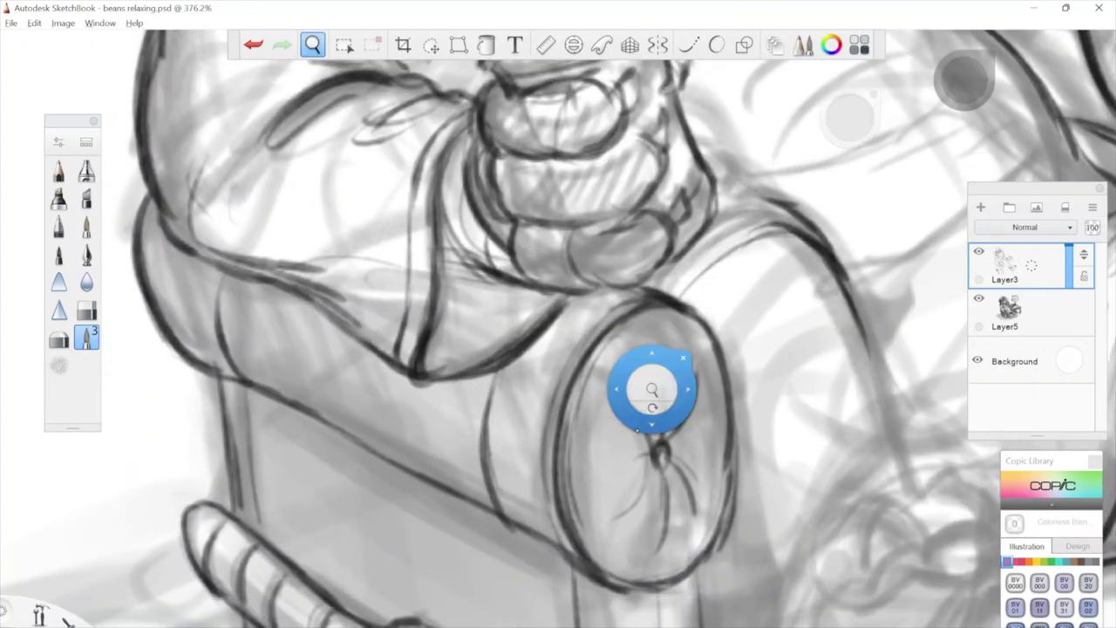
Ink the chair back's rounded outer edge on the lamp side, from behind the crocodile's raised eye ridge down to the snout.
{"action": "left_click_drag", "start_coordinate": [678, 319], "coordinate": [629, 145]}
{"action": "scroll", "coordinate": [583, 361], "scroll_direction": "down", "scroll_amount": 5}
{"action": "left_click_drag", "start_coordinate": [706, 292], "coordinate": [695, 351]}
{"action": "left_click_drag", "start_coordinate": [874, 299], "coordinate": [695, 349]}
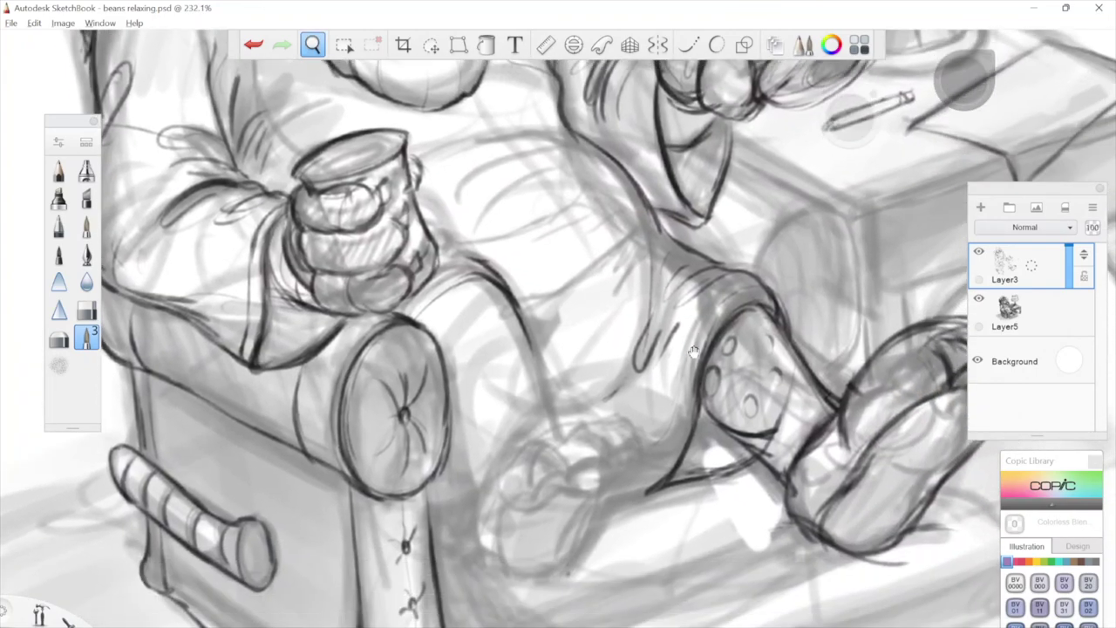
{"action": "left_click_drag", "start_coordinate": [685, 503], "coordinate": [642, 315]}
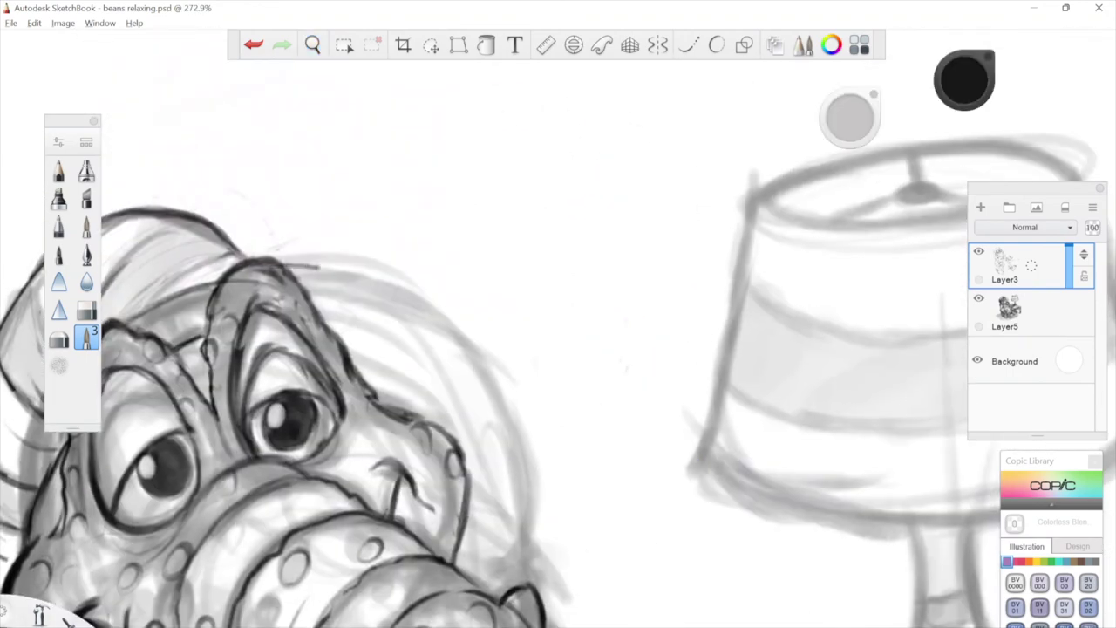
{"action": "left_click_drag", "start_coordinate": [496, 369], "coordinate": [527, 539]}
{"action": "key", "text": "space"}
{"action": "left_click_drag", "start_coordinate": [596, 532], "coordinate": [606, 376]}
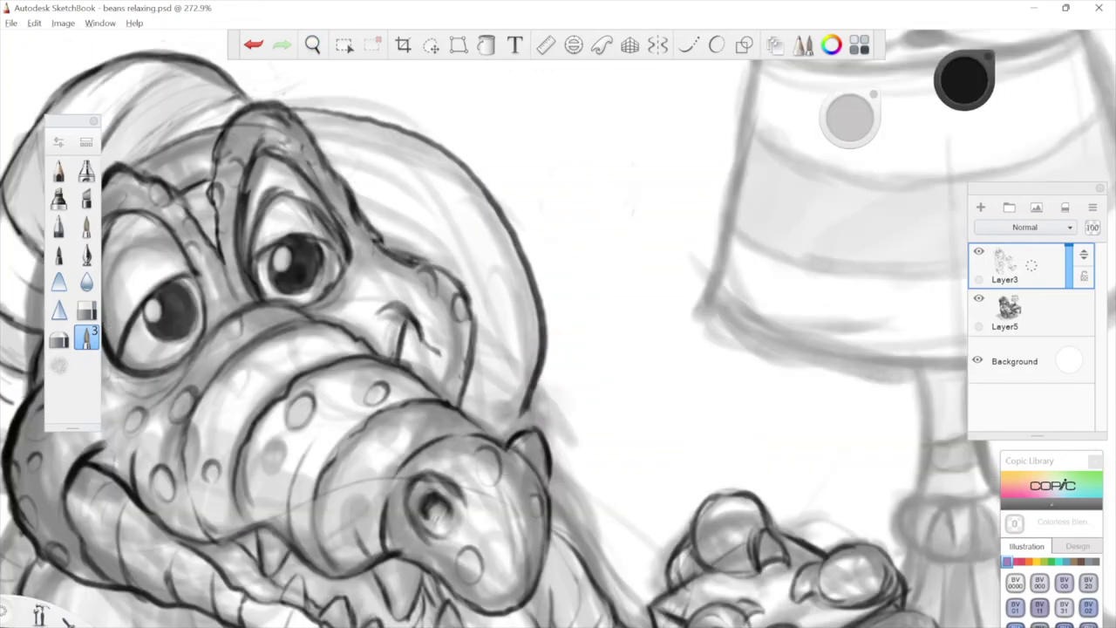
{"action": "key", "text": "space"}
{"action": "left_click_drag", "start_coordinate": [615, 316], "coordinate": [559, 380]}
{"action": "key", "text": "space"}
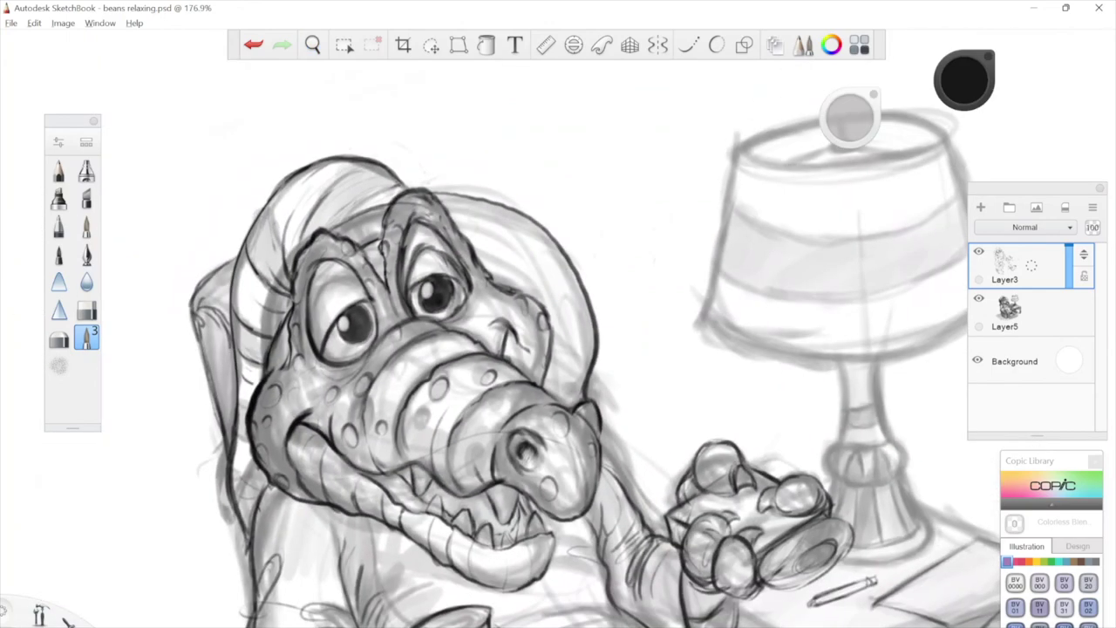
{"action": "key", "text": "space"}
{"action": "left_click_drag", "start_coordinate": [596, 420], "coordinate": [621, 353]}
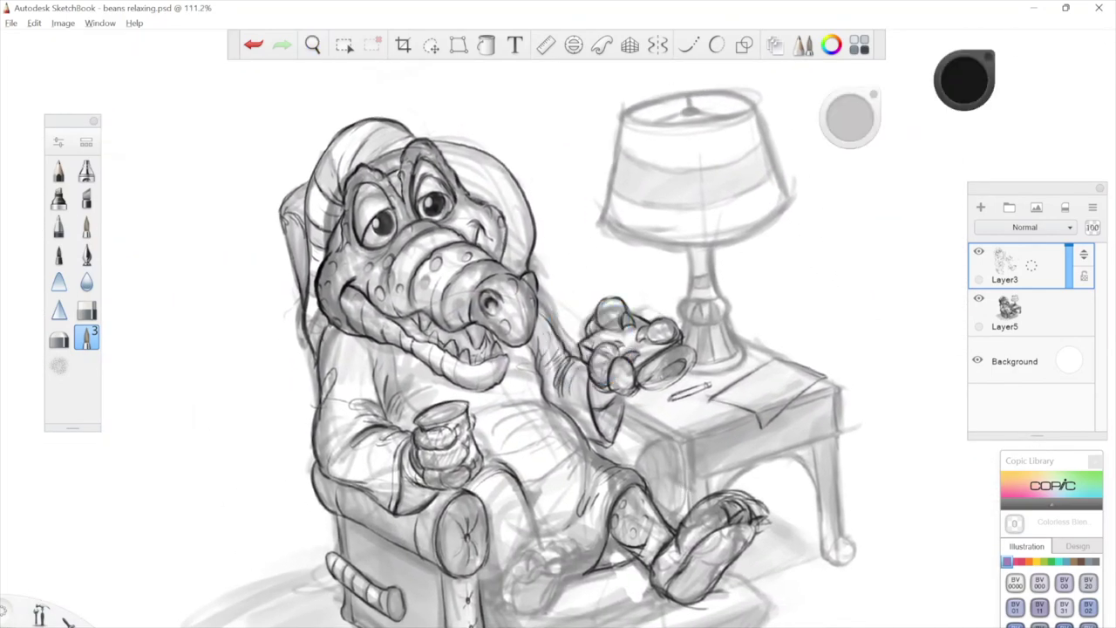